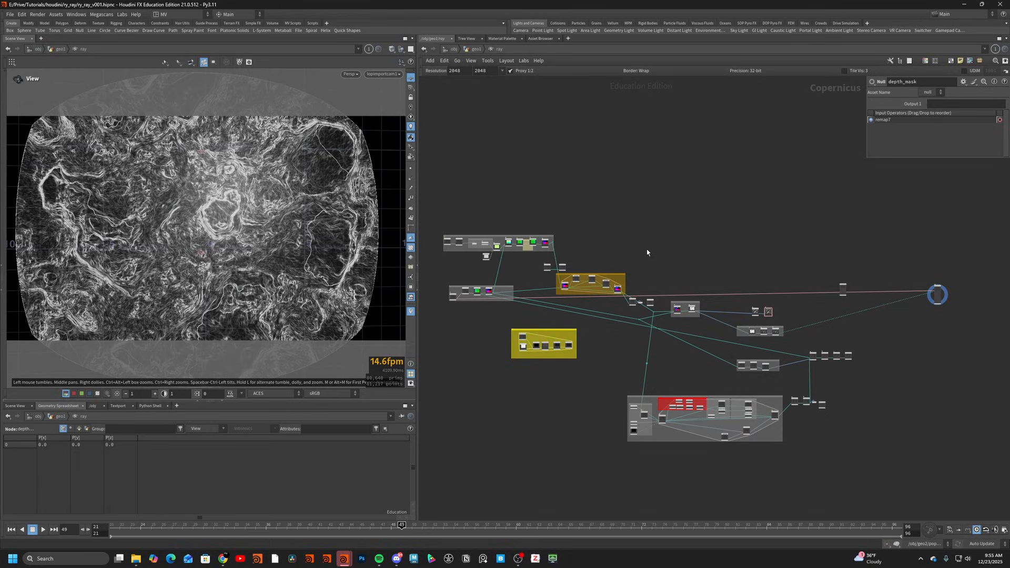
- Preview the finished COP network and its Karma render at several frames of the timeline
{"action": "middle_click_drag", "start_coordinate": [655, 257], "coordinate": [697, 263]}
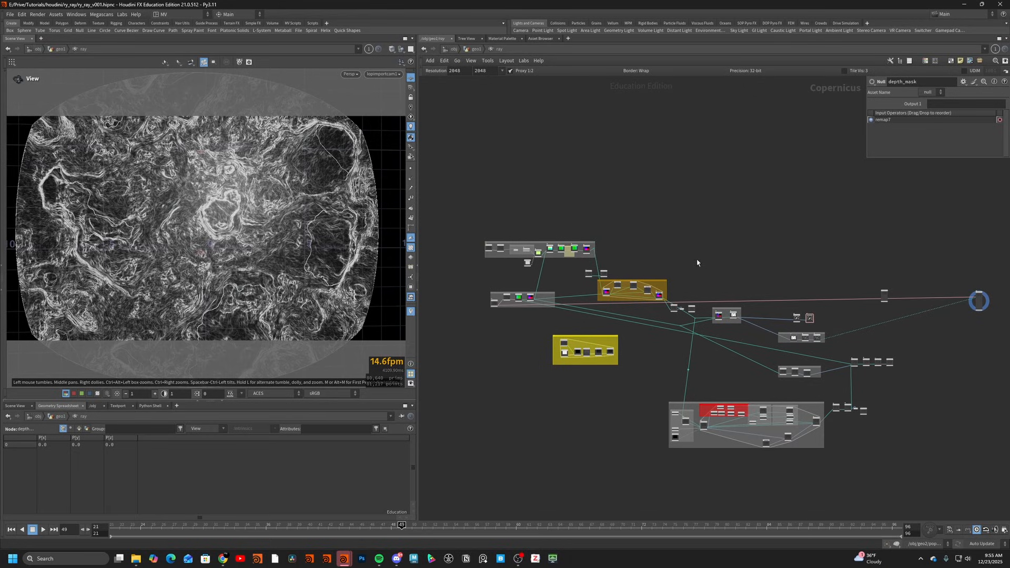
{"action": "left_click", "coordinate": [452, 525]}
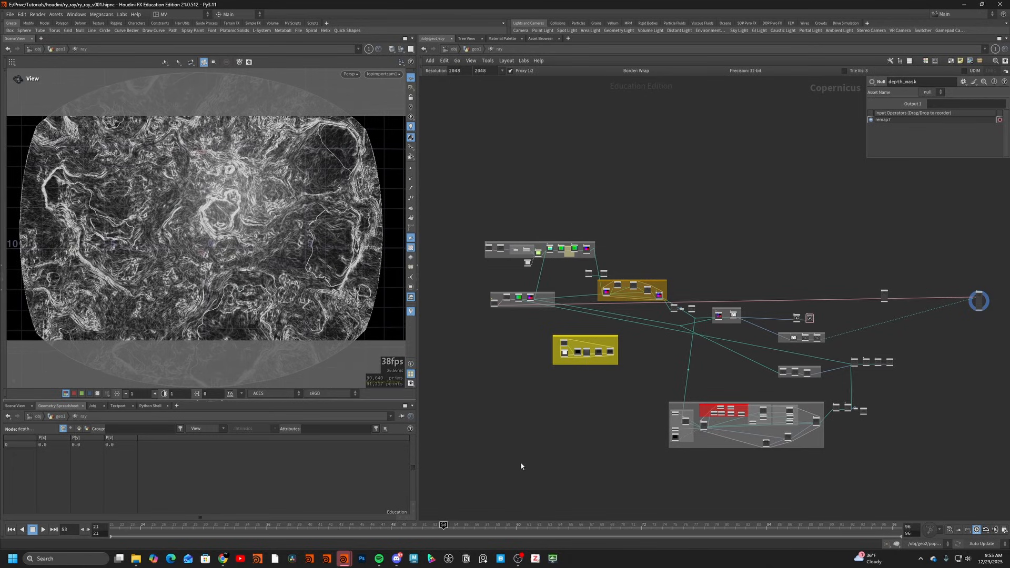
{"action": "key", "text": "c"}
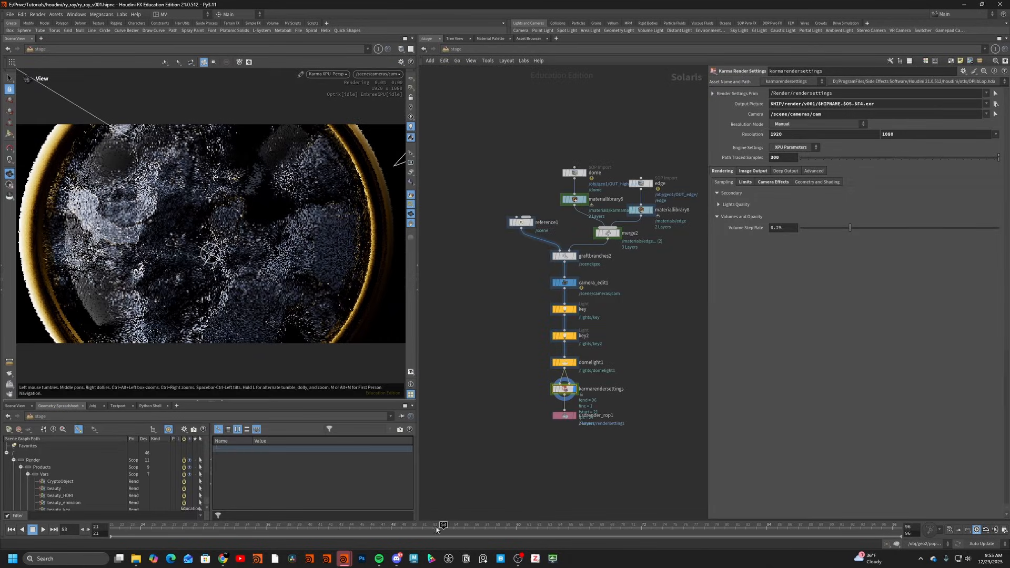
{"action": "left_click", "coordinate": [499, 527]}
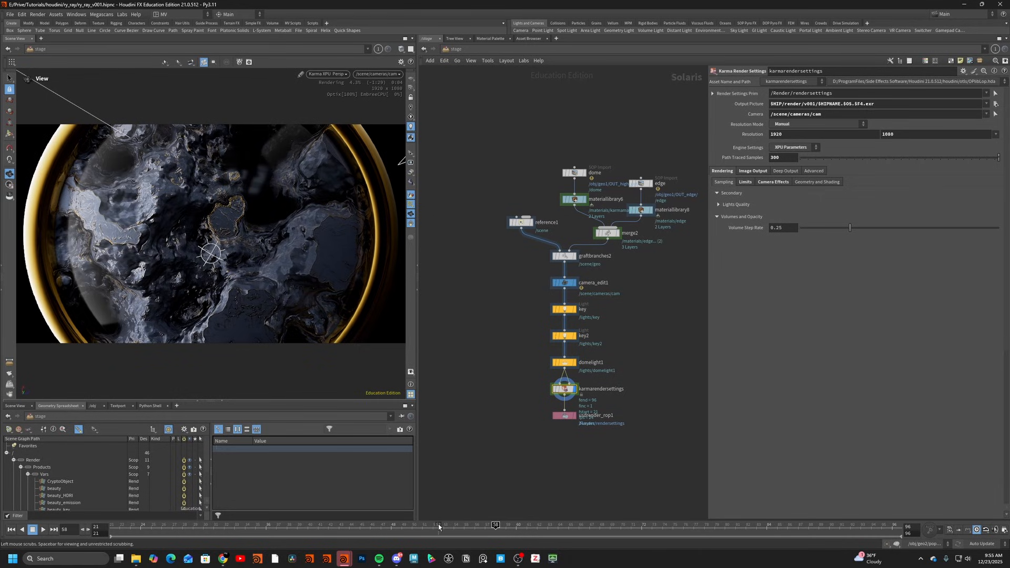
{"action": "left_click", "coordinate": [410, 529]}
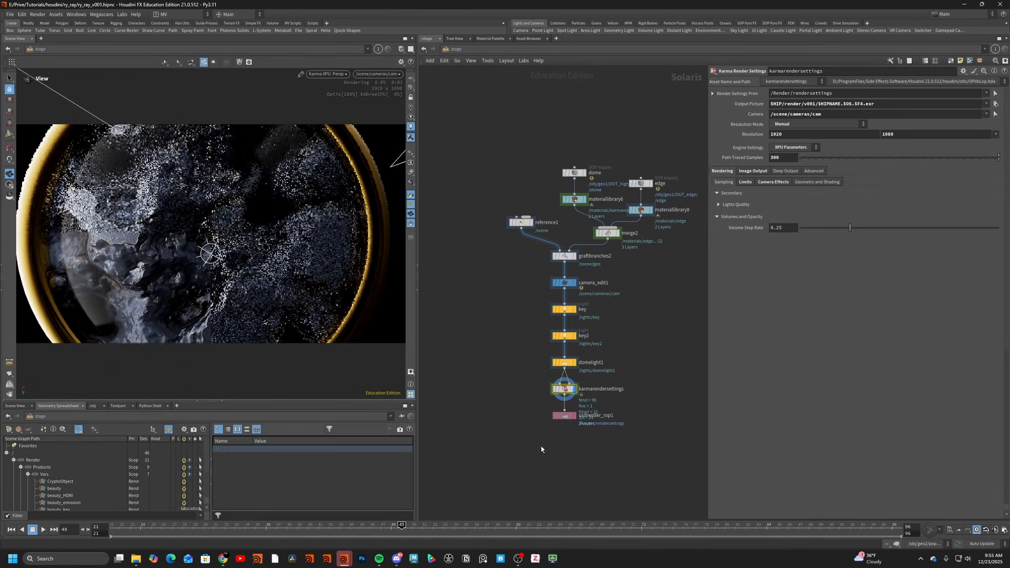
- Start a new scene, place a Geometry object and enter it
{"action": "key", "text": "n"}
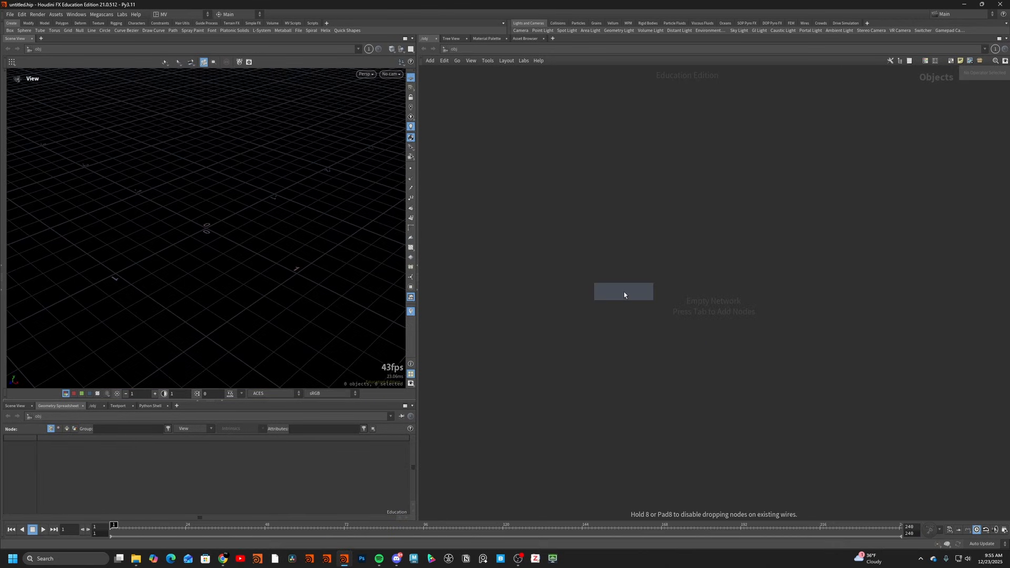
{"action": "left_click", "coordinate": [617, 291]}
{"action": "double_click", "coordinate": [616, 292]}
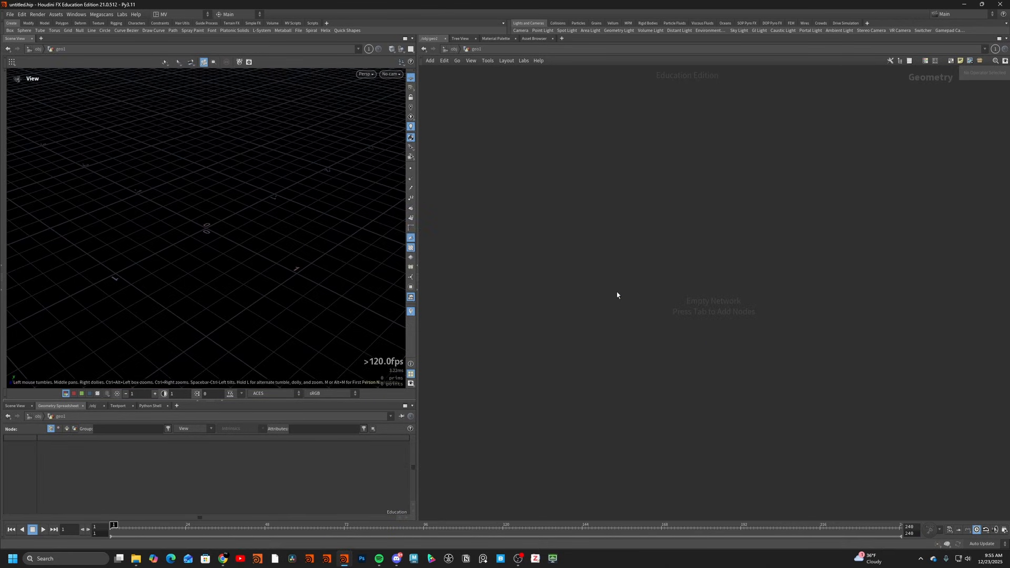
- Add a COP Network node inside the geometry object
{"action": "key", "text": "Tab"}
{"action": "type", "text": "copnet"}
{"action": "key", "text": "Return"}
{"action": "left_click", "coordinate": [616, 291]}
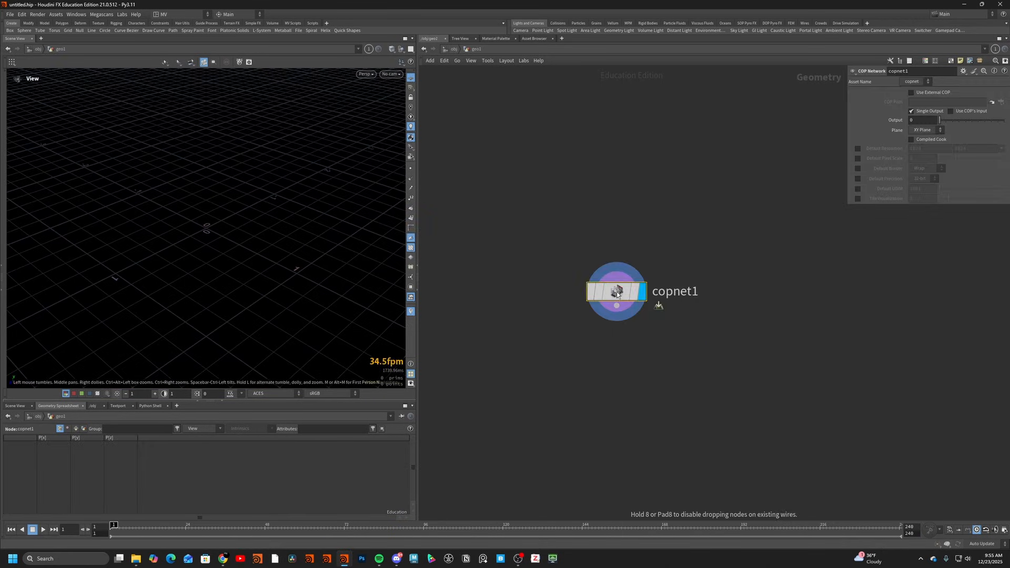
- Add a Sphere node above the COP network node
{"action": "key", "text": "Tab"}
{"action": "type", "text": "spher"}
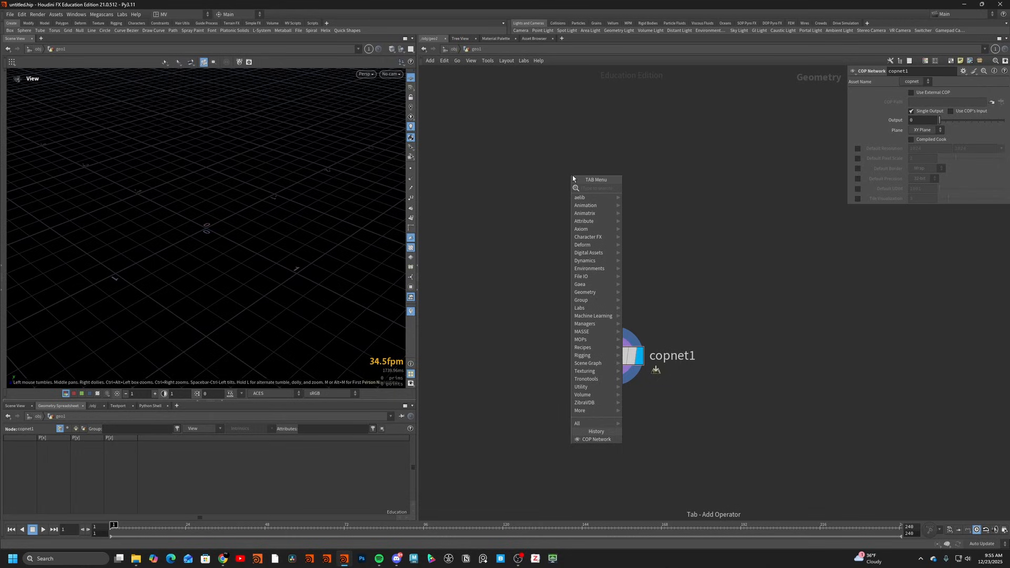
{"action": "key", "text": "Return"}
{"action": "left_click", "coordinate": [572, 178]}
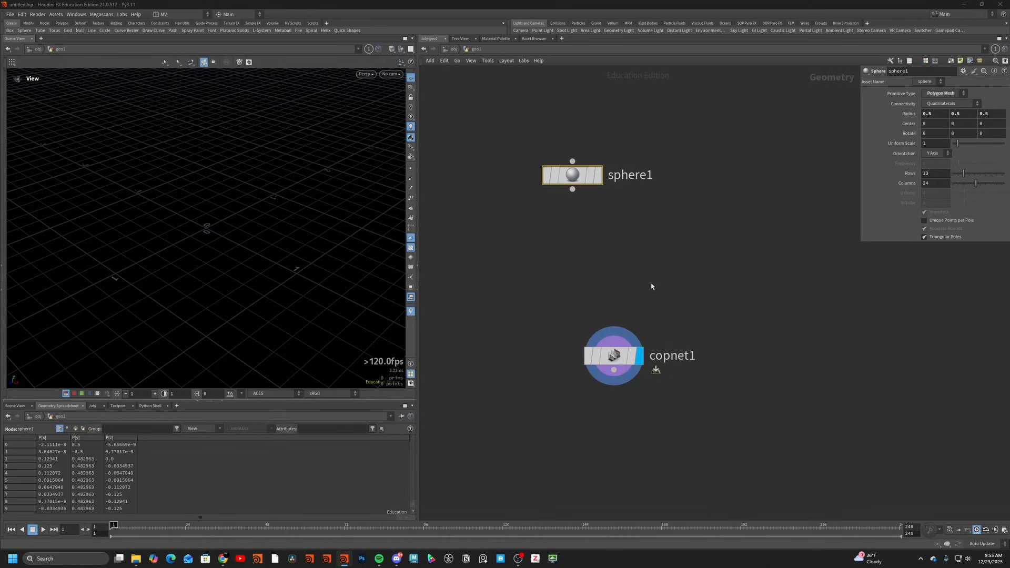
- Give the sphere 25 rows and 50 columns and orient it along the Z axis
{"action": "left_click_drag", "start_coordinate": [964, 173], "coordinate": [1003, 186]}
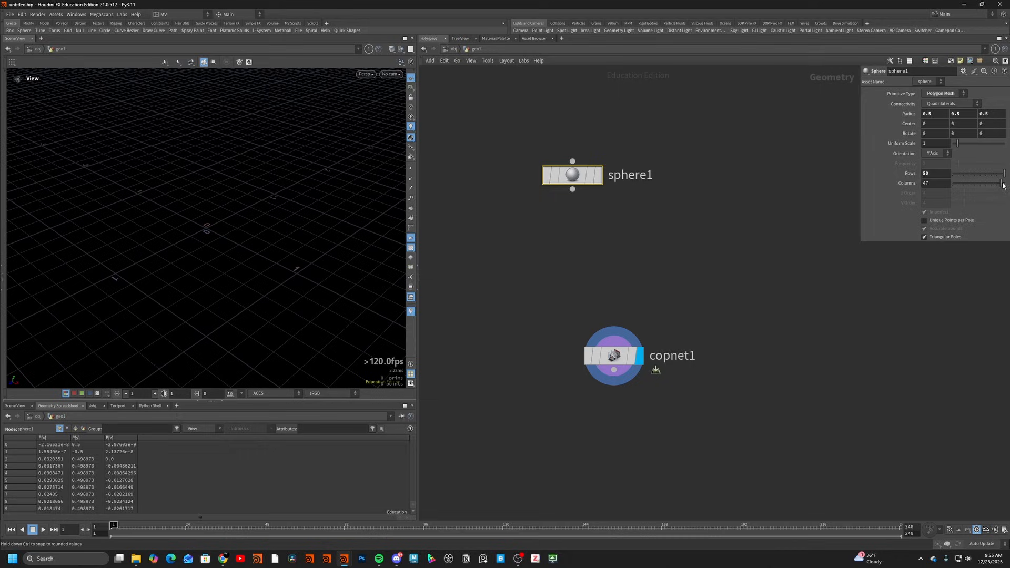
{"action": "double_click", "coordinate": [932, 172]}
{"action": "type", "text": "25"}
{"action": "key", "text": "Return"}
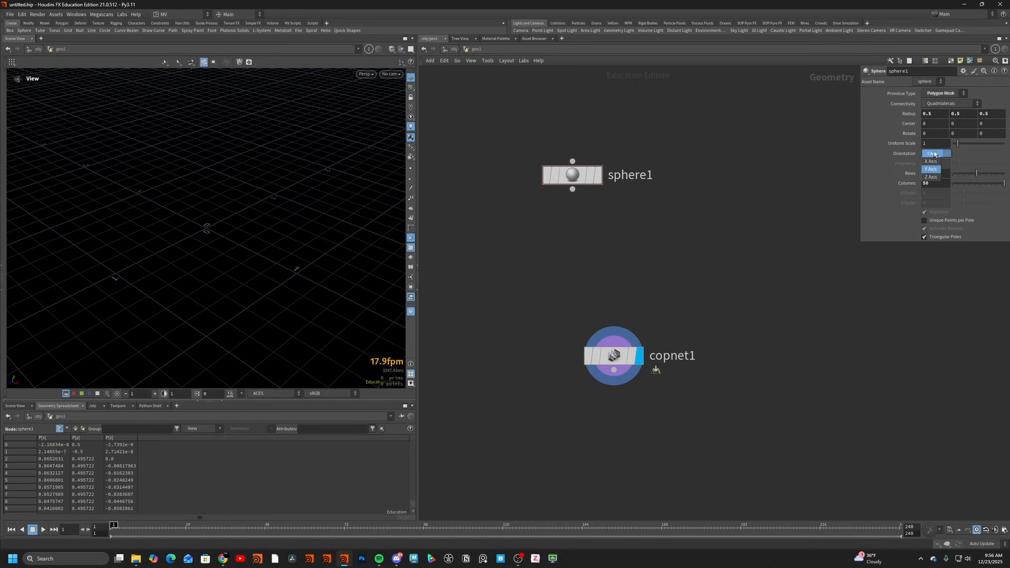
{"action": "left_click", "coordinate": [935, 153]}
{"action": "left_click", "coordinate": [931, 178]}
- Reposition the sphere node and connect a UV Texture node to its output
{"action": "left_click_drag", "start_coordinate": [572, 174], "coordinate": [600, 160]}
{"action": "left_click", "coordinate": [600, 174]}
{"action": "key", "text": "Tab"}
{"action": "type", "text": "uvt"}
{"action": "key", "text": "Return"}
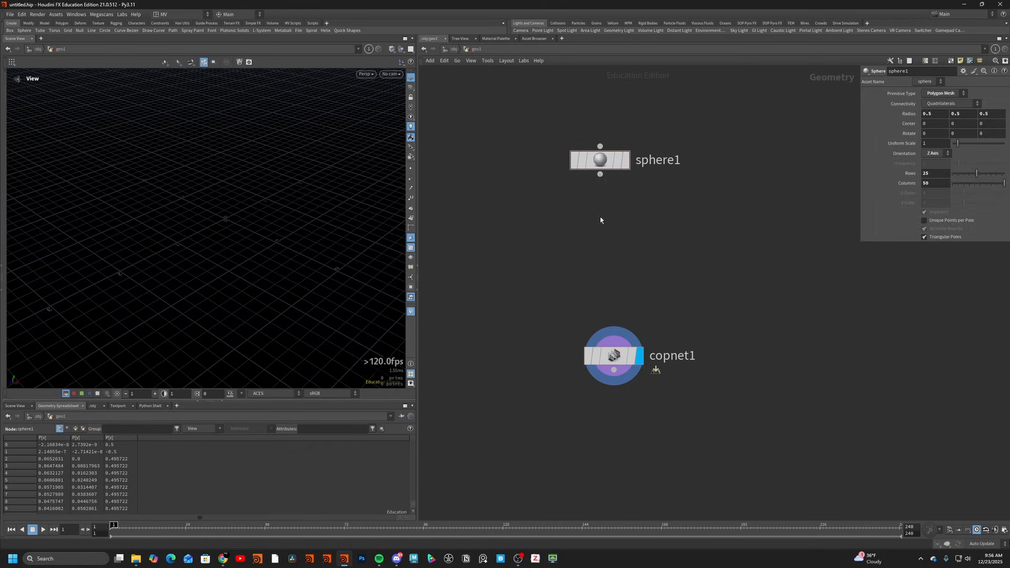
{"action": "left_click", "coordinate": [601, 218]}
- Set the UV Texture node to the Polar texture type with Z Axis projection
{"action": "left_click", "coordinate": [929, 124]}
{"action": "left_click", "coordinate": [924, 149]}
{"action": "left_click", "coordinate": [937, 114]}
{"action": "left_click", "coordinate": [932, 124]}
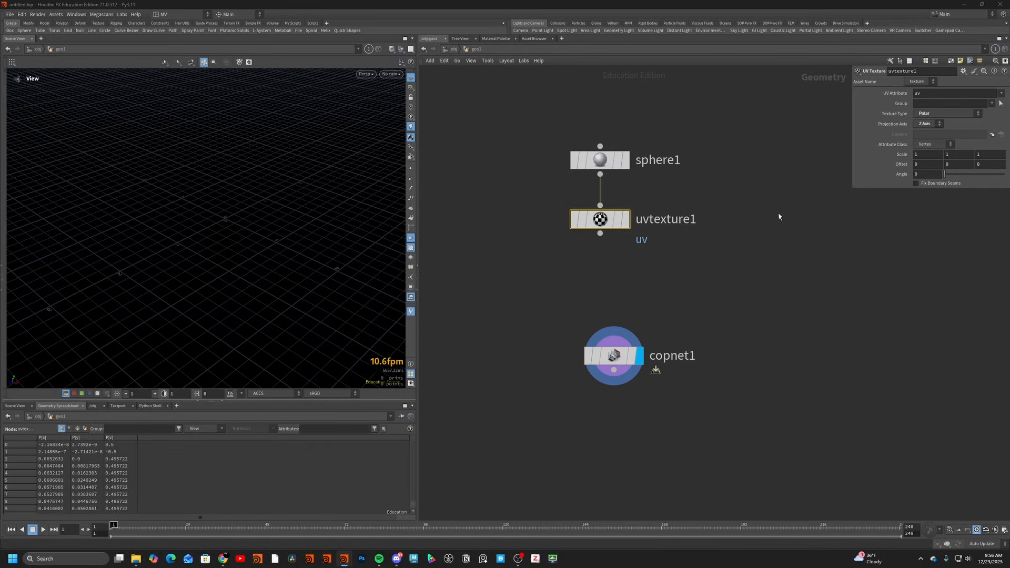
- Display the UV-textured sphere, inspect its seam in the viewport, and enable Fix Boundary Seams on the UV Texture node
{"action": "left_click", "coordinate": [625, 224]}
{"action": "scroll", "coordinate": [214, 249], "scroll_direction": "up", "scroll_amount": 5}
{"action": "left_click_drag", "start_coordinate": [213, 250], "coordinate": [377, 251]}
{"action": "key", "text": "shift+w"}
{"action": "key", "text": "shift+w"}
{"action": "scroll", "coordinate": [378, 252], "scroll_direction": "down", "scroll_amount": 6}
{"action": "left_click", "coordinate": [650, 158]}
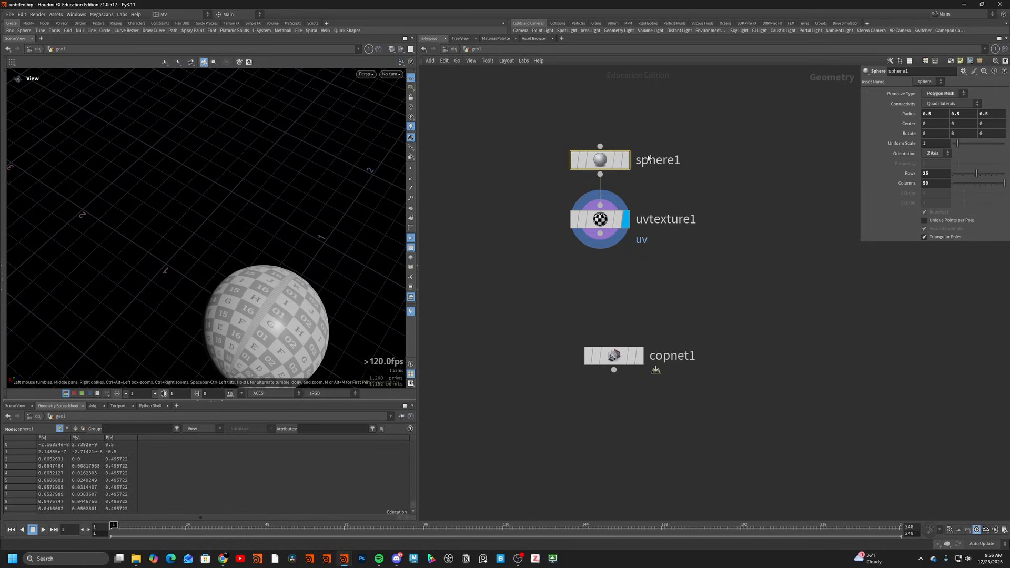
{"action": "left_click", "coordinate": [611, 220]}
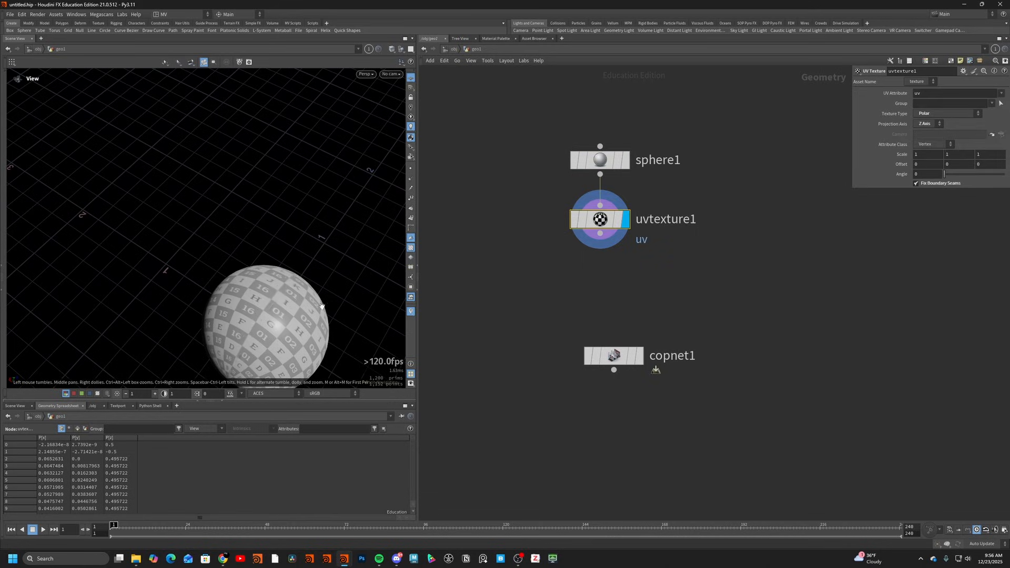
- Frame the whole sphere in the viewport and create a new camera from that view
{"action": "left_click_drag", "start_coordinate": [263, 321], "coordinate": [264, 229]}
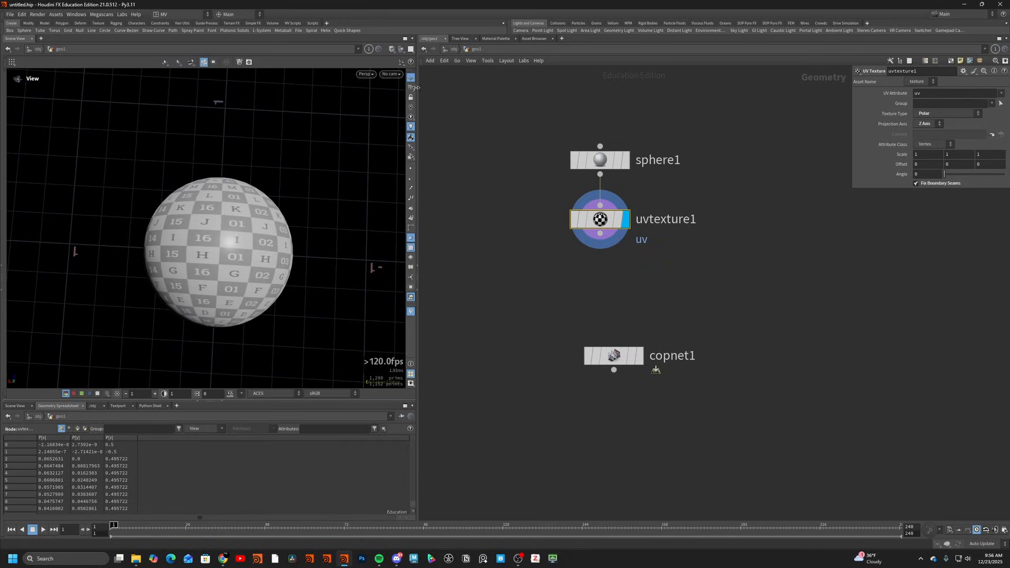
{"action": "left_click", "coordinate": [392, 75]}
{"action": "left_click", "coordinate": [397, 98]}
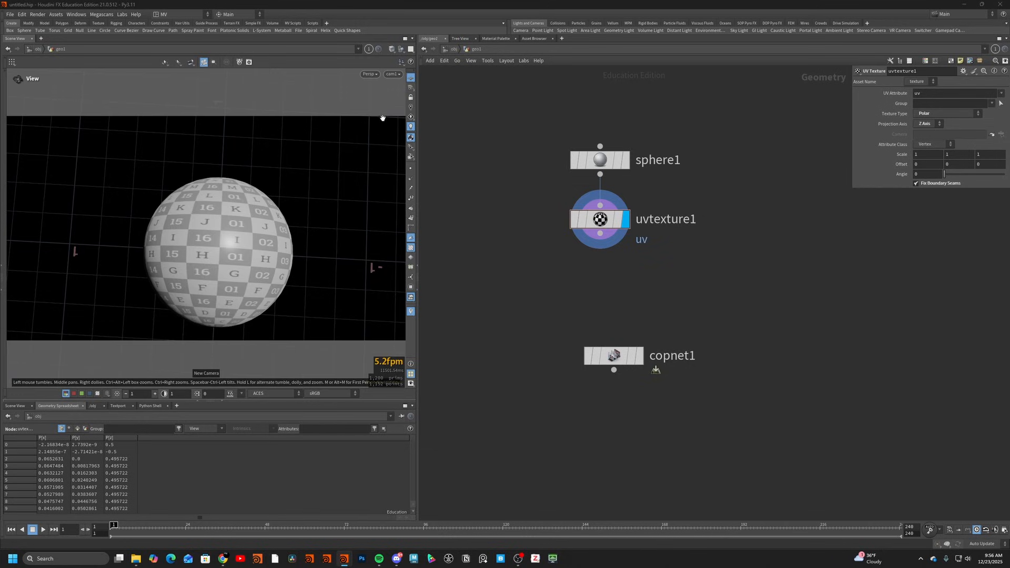
- Lock the camera to the view, reframe the sphere centrally from a tilted angle, and release the lock
{"action": "left_click_drag", "start_coordinate": [279, 215], "coordinate": [322, 212]}
{"action": "left_click", "coordinate": [367, 74]}
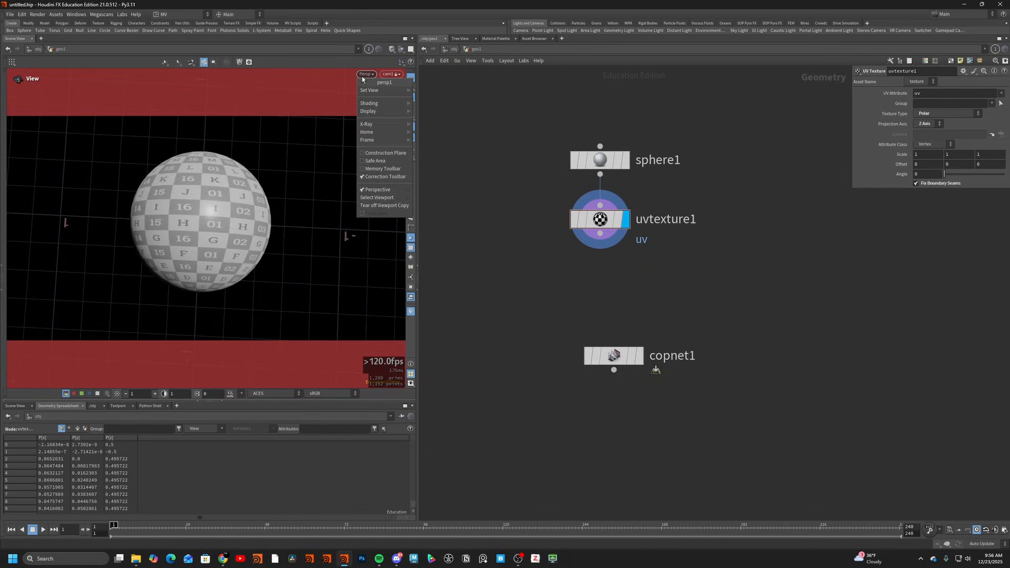
{"action": "left_click", "coordinate": [366, 75]}
{"action": "left_click", "coordinate": [366, 75]}
{"action": "left_click", "coordinate": [369, 75]}
{"action": "left_click", "coordinate": [369, 74]}
{"action": "left_click", "coordinate": [368, 75]}
{"action": "left_click_drag", "start_coordinate": [261, 195], "coordinate": [212, 203]}
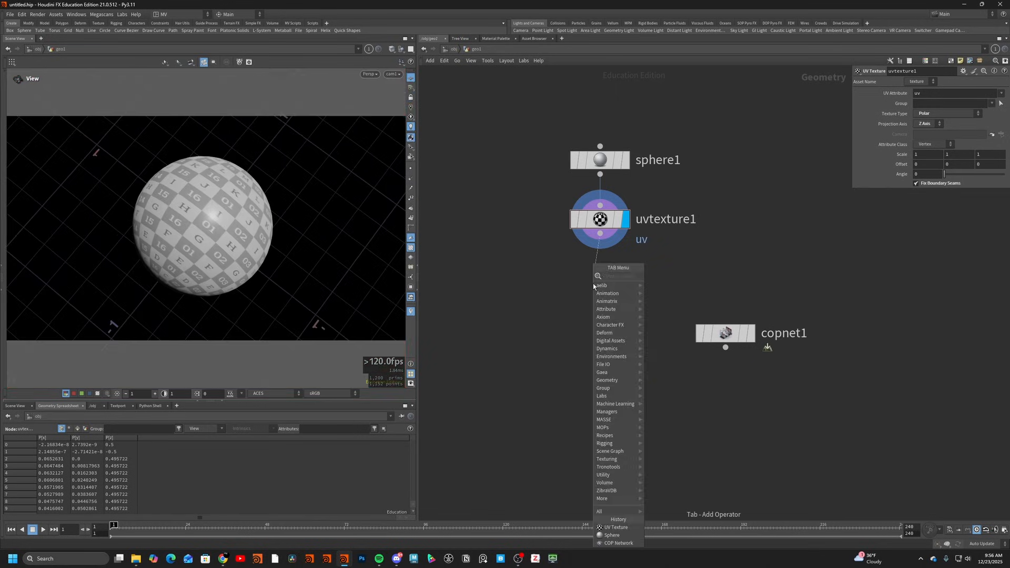
- Add a Null after the UV Texture node and name it OUT_sphere
{"action": "type", "text": "null"}
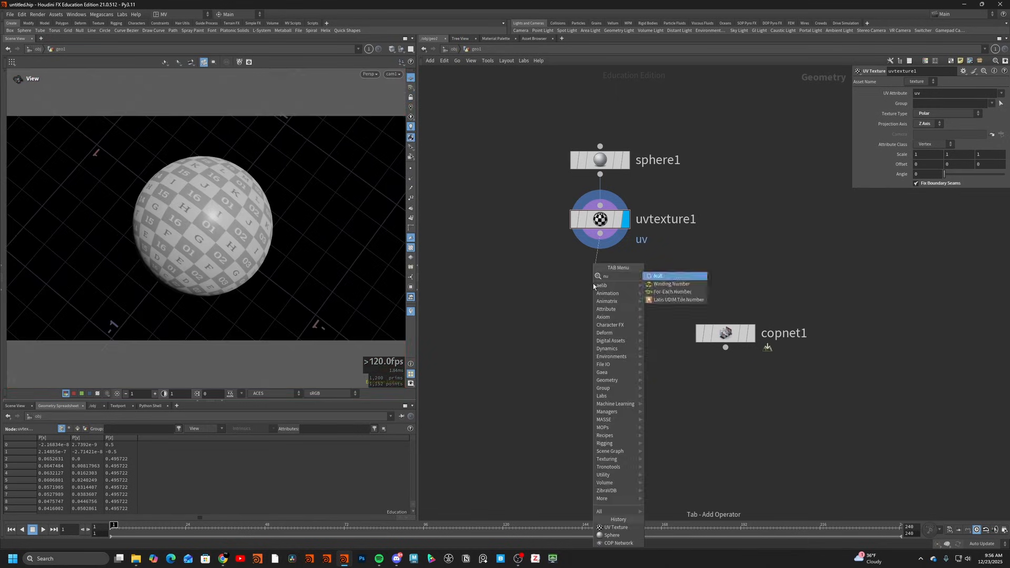
{"action": "key", "text": "Return"}
{"action": "left_click", "coordinate": [593, 278]}
{"action": "double_click", "coordinate": [632, 278]}
{"action": "type", "text": "OUT"}
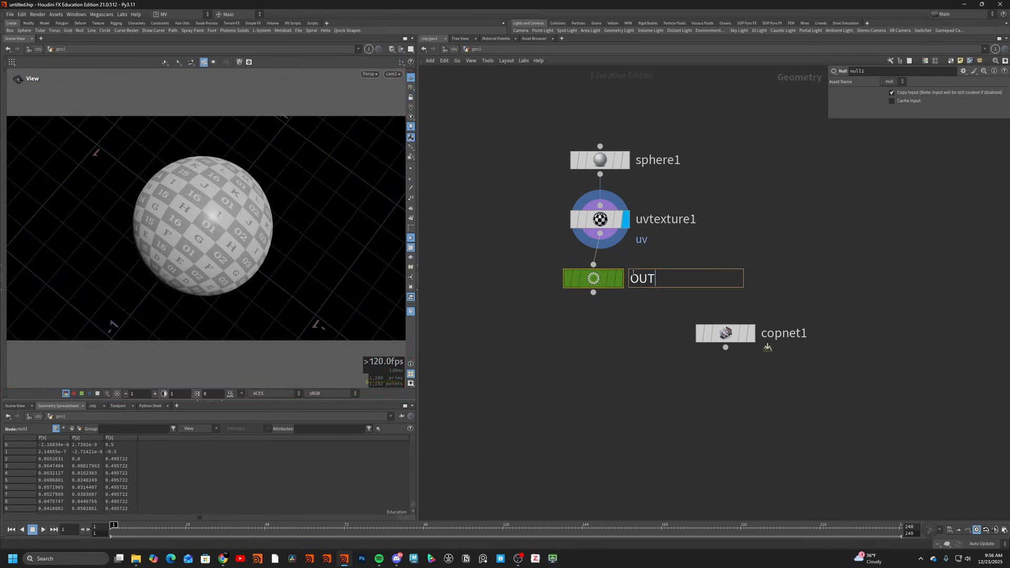
{"action": "type", "text": "_sphere"}
{"action": "key", "text": "Return"}
- Enter the COP network, add a Constant node and change its signature
{"action": "double_click", "coordinate": [725, 333]}
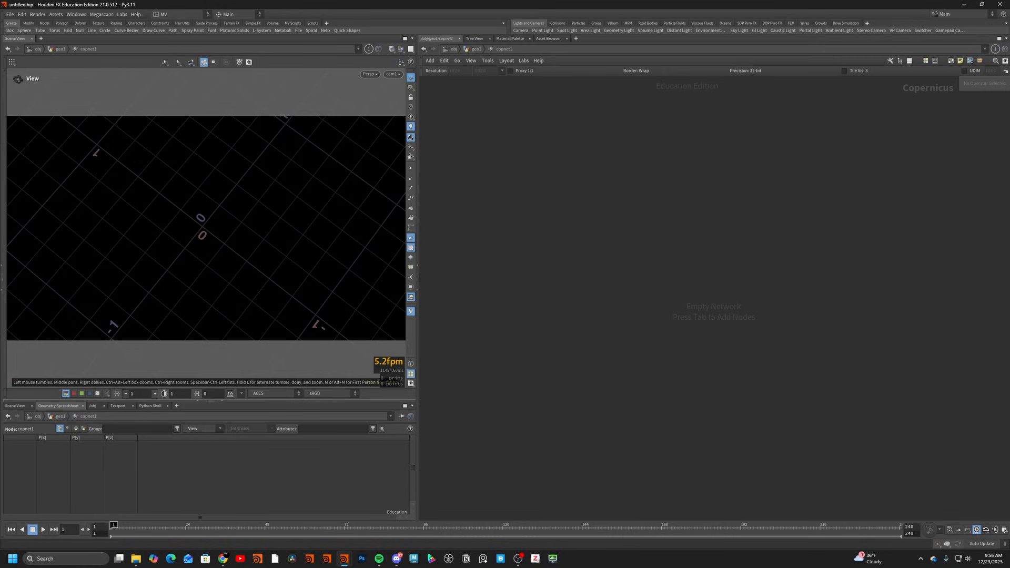
{"action": "key", "text": "Tab"}
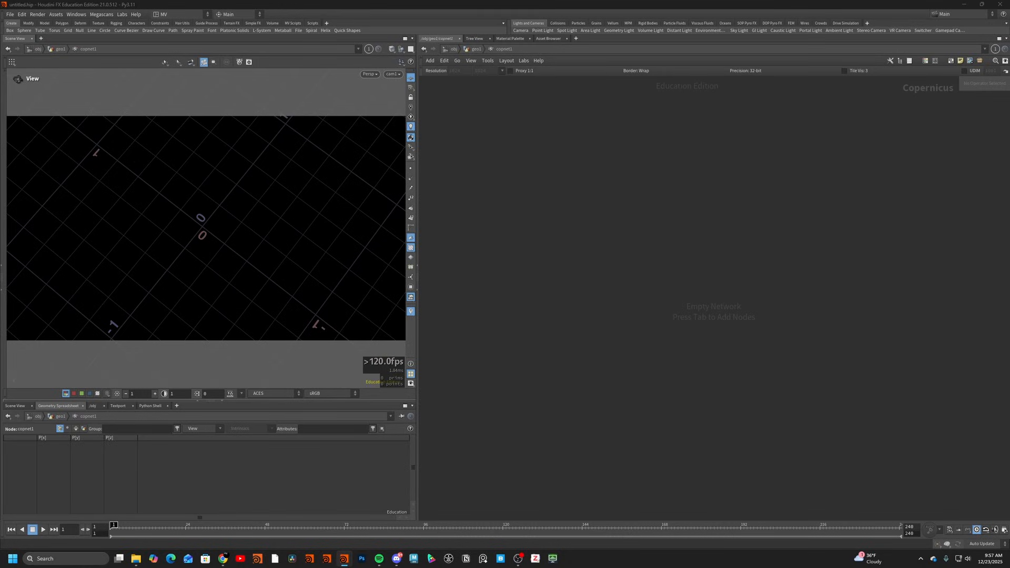
{"action": "left_click", "coordinate": [621, 231]}
{"action": "key", "text": "Tab"}
{"action": "type", "text": "sop"}
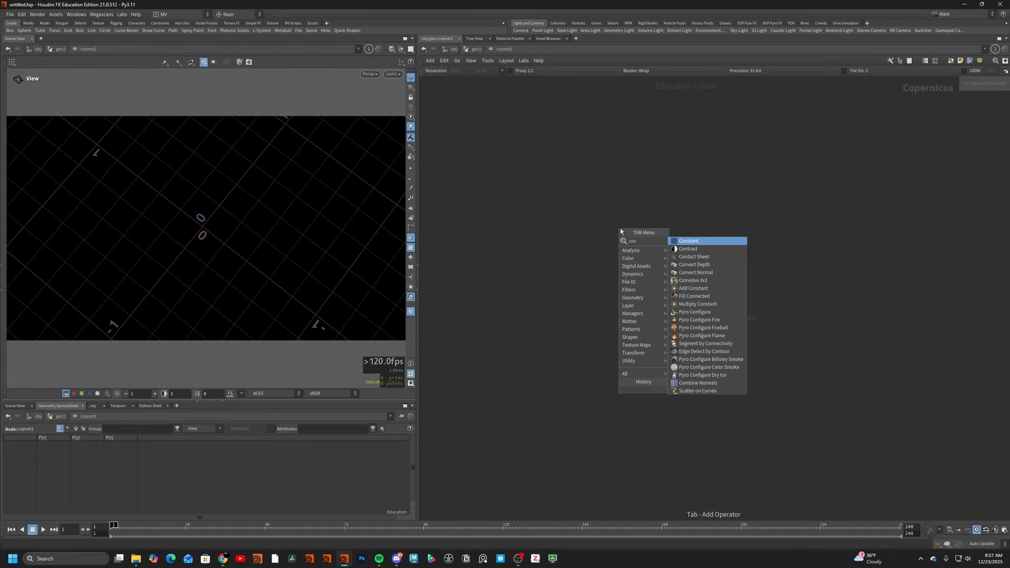
{"action": "key", "text": "Return"}
{"action": "left_click", "coordinate": [620, 229]}
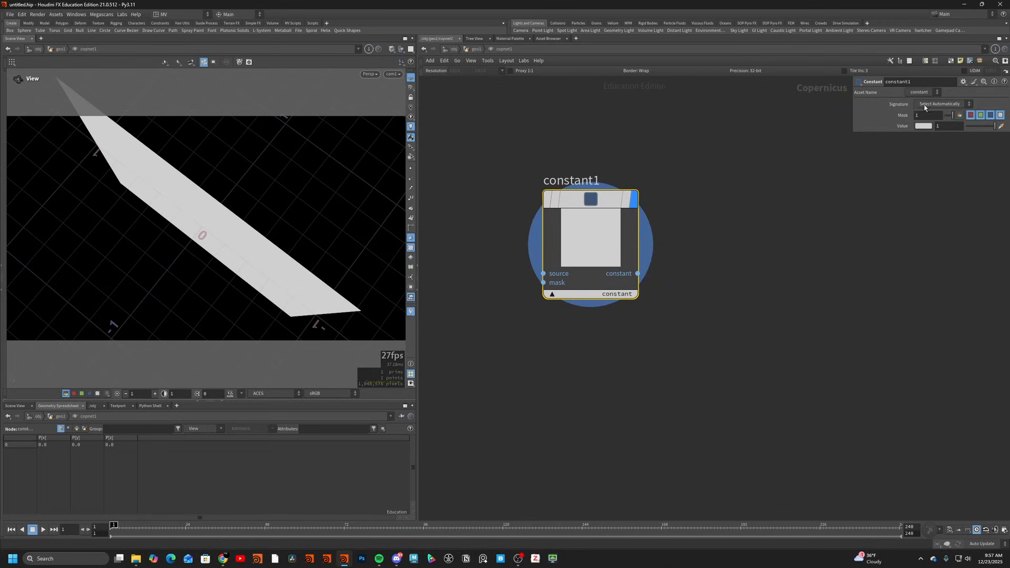
{"action": "left_click", "coordinate": [940, 103]}
{"action": "left_click", "coordinate": [930, 138]}
- Enlarge the parameter overlay and add a SOP Import node below the Constant node
{"action": "left_click_drag", "start_coordinate": [844, 132], "coordinate": [772, 165]}
{"action": "key", "text": "ctrl+c"}
{"action": "key", "text": "Tab"}
{"action": "type", "text": "sop ge"}
{"action": "key", "text": "Return"}
{"action": "left_click", "coordinate": [509, 386]}
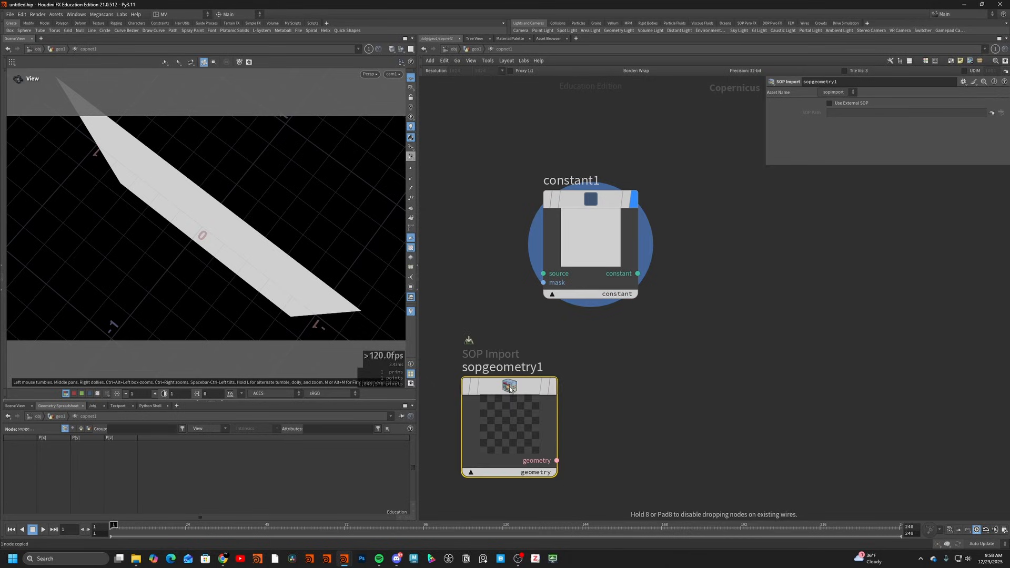
- Enter the SOP Import node and add an Object Merge node inside it
{"action": "key", "text": "i"}
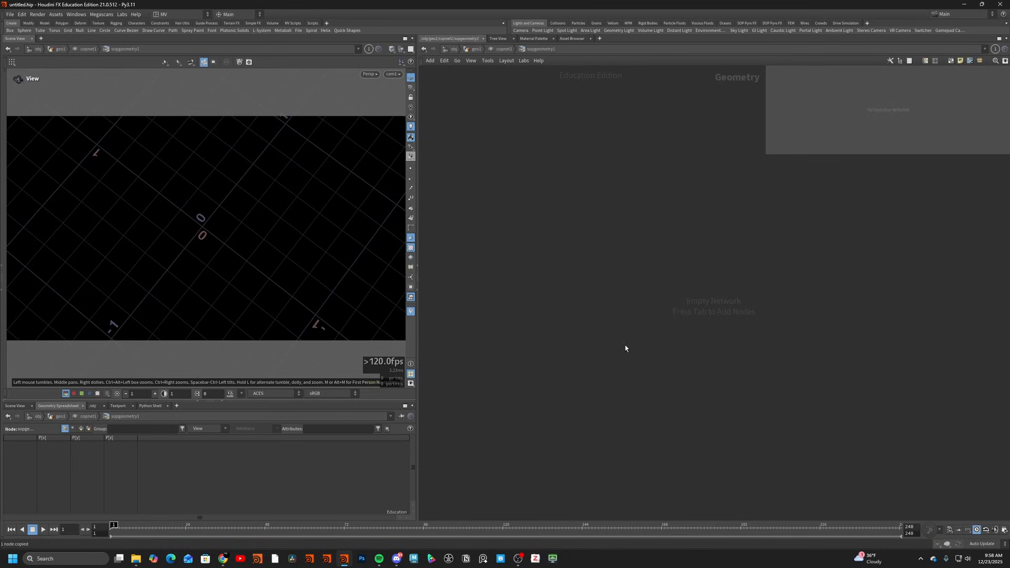
{"action": "key", "text": "Tab"}
{"action": "type", "text": "ob"}
{"action": "key", "text": "Return"}
{"action": "left_click", "coordinate": [625, 345]}
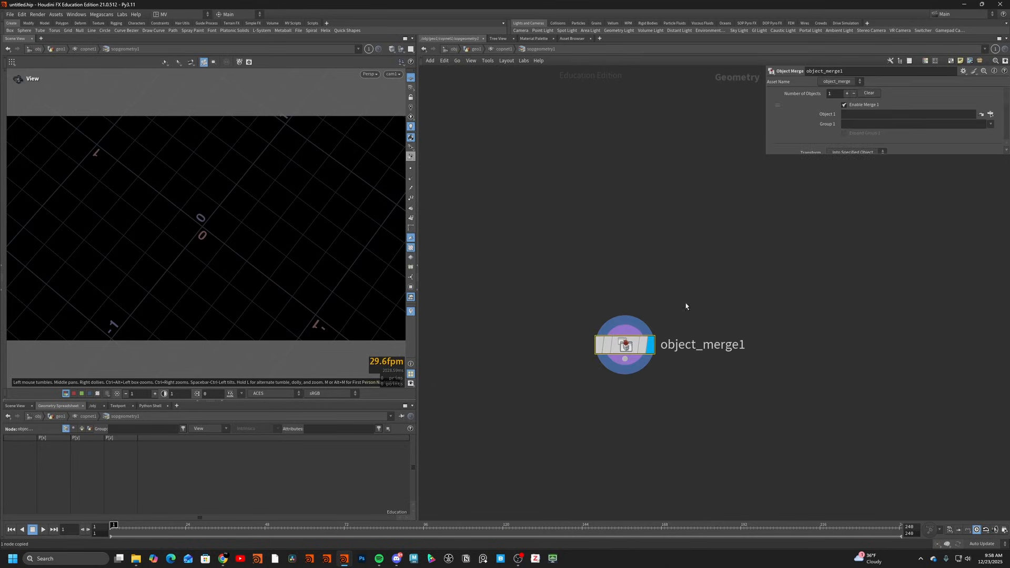
- Point the Object Merge at /obj/cam1/camOrigin and set its transform to Into This Object
{"action": "left_click", "coordinate": [996, 114]}
{"action": "left_click", "coordinate": [959, 81]}
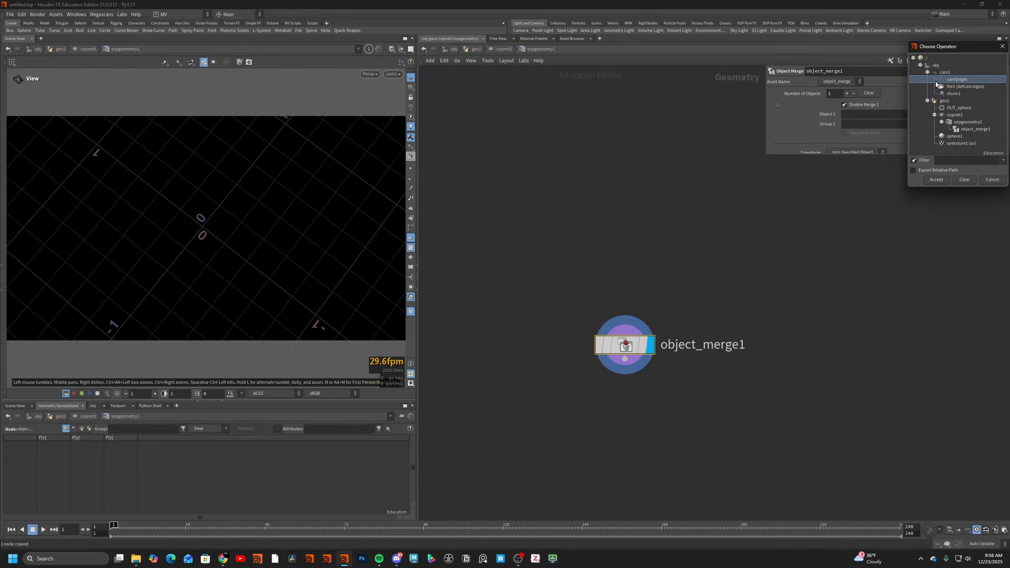
{"action": "left_click", "coordinate": [945, 74]}
{"action": "double_click", "coordinate": [947, 80]}
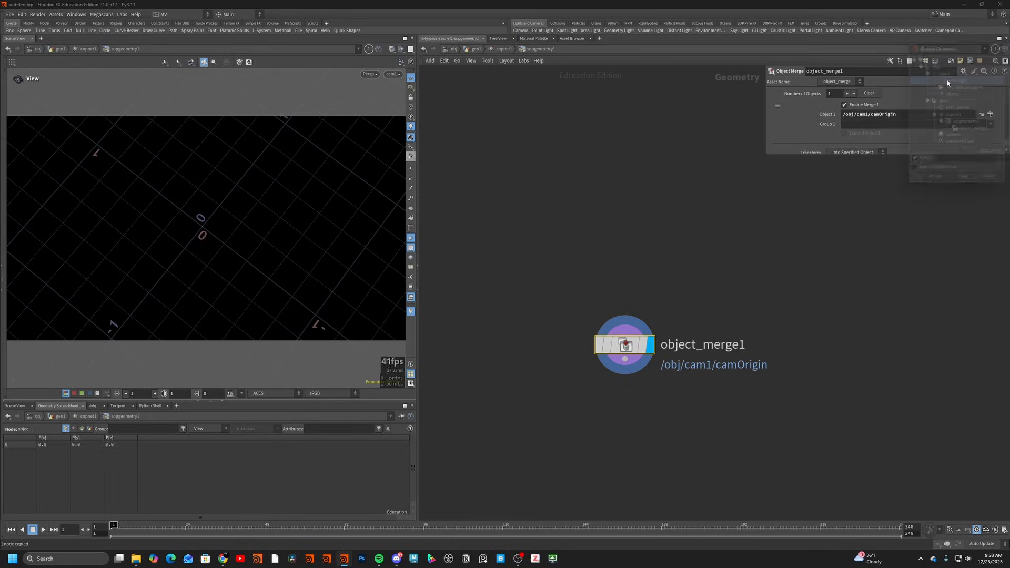
{"action": "left_click", "coordinate": [856, 152]}
{"action": "left_click", "coordinate": [852, 165]}
- Check in the Object Merge's node info that its point follows the camera while orbiting with the camera locked to the view
{"action": "middle_click", "coordinate": [623, 345]}
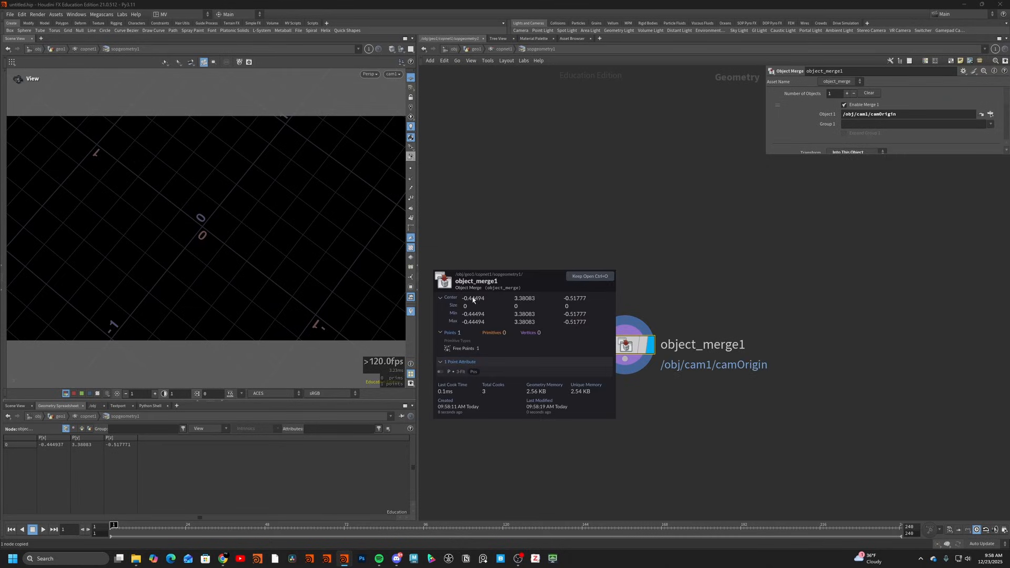
{"action": "key", "text": "ctrl+o"}
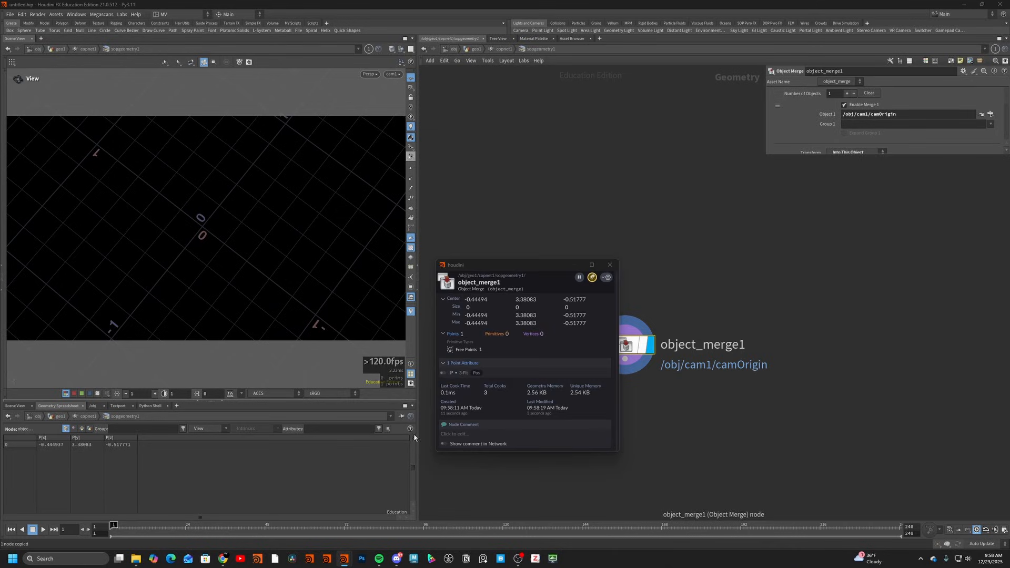
{"action": "left_click", "coordinate": [411, 98]}
{"action": "left_click_drag", "start_coordinate": [355, 218], "coordinate": [250, 169]}
{"action": "left_click", "coordinate": [594, 281]}
{"action": "left_click", "coordinate": [593, 279]}
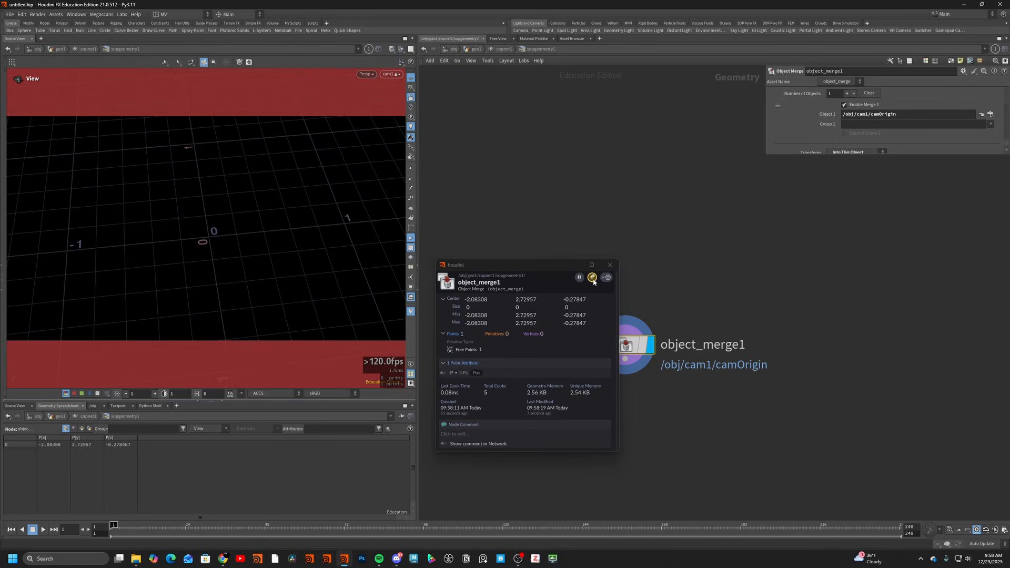
{"action": "left_click", "coordinate": [544, 265]}
{"action": "left_click", "coordinate": [610, 263]}
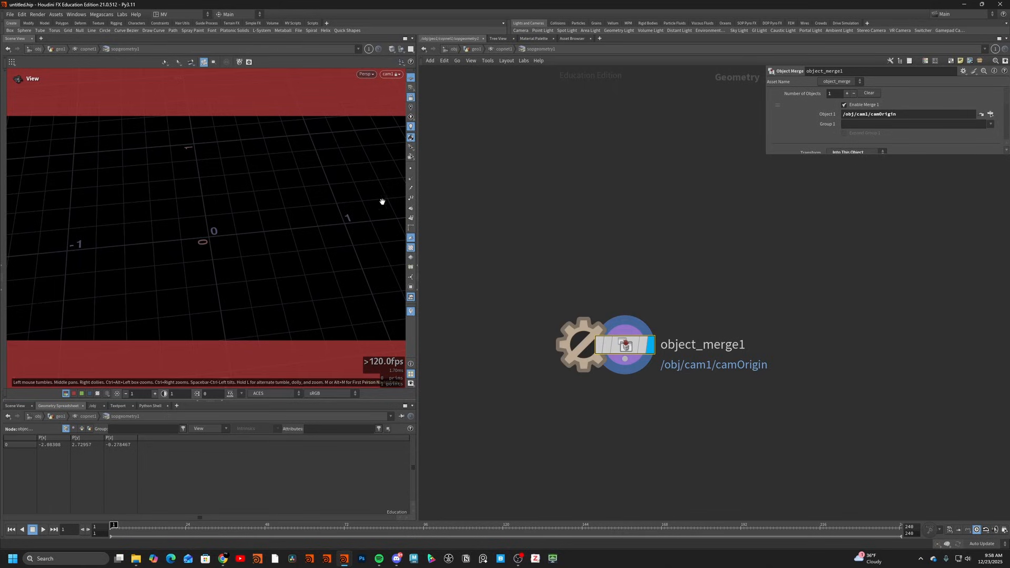
- Return to the Copernicus network and rename the SOP Import node camera_pos
{"action": "mouse_move", "coordinate": [383, 203]}
{"action": "left_mouse_down"}
{"action": "mouse_move", "coordinate": [295, 219]}
{"action": "mouse_move", "coordinate": [376, 206]}
{"action": "left_mouse_up"}
{"action": "key", "text": "u"}
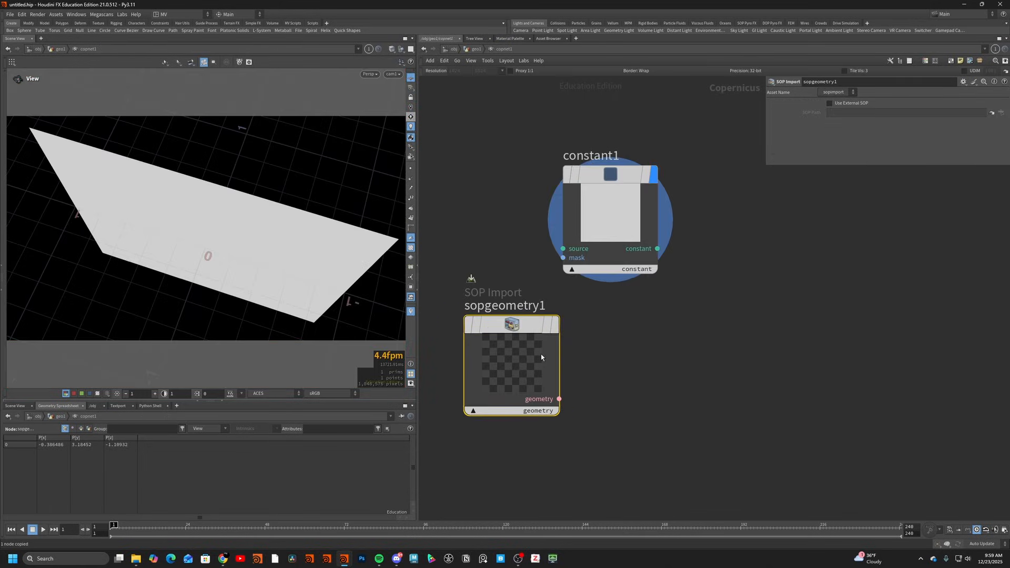
{"action": "key", "text": "ctrl+c"}
{"action": "double_click", "coordinate": [521, 306]}
{"action": "type", "text": "camera_pos"}
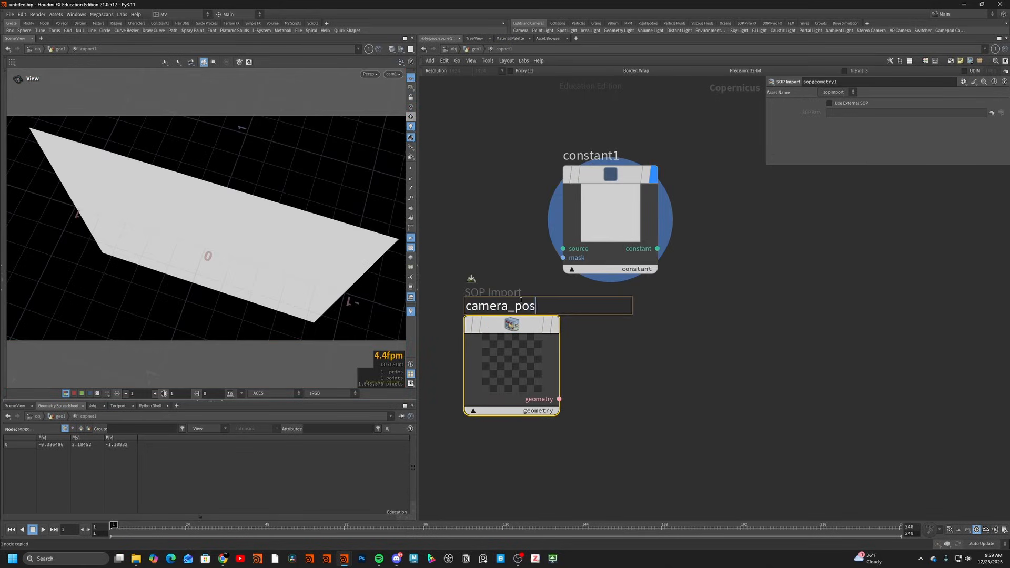
{"action": "key", "text": "Return"}
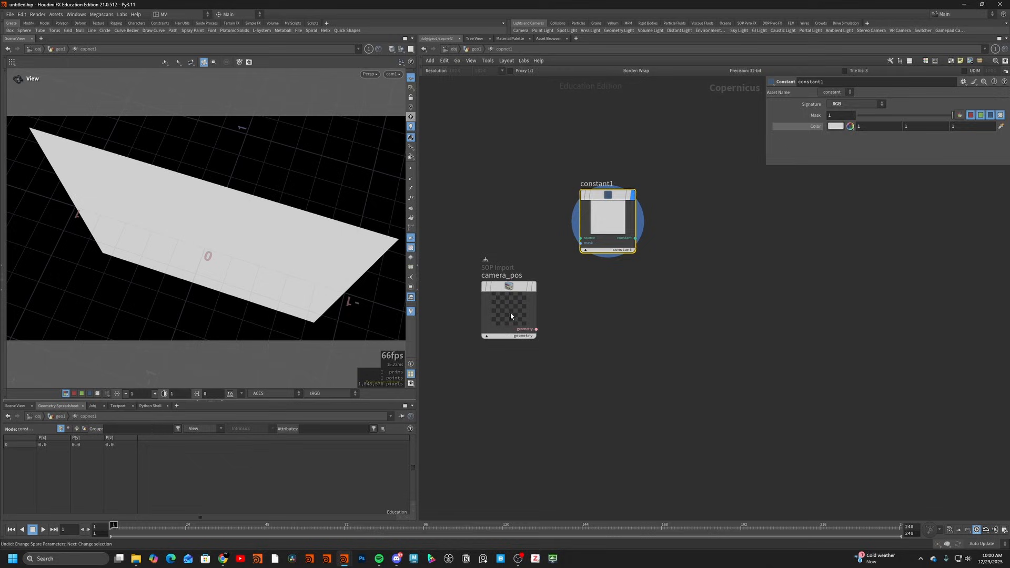
- Arrange the camera_pos and Constant nodes side by side in the network
{"action": "left_click", "coordinate": [511, 312]}
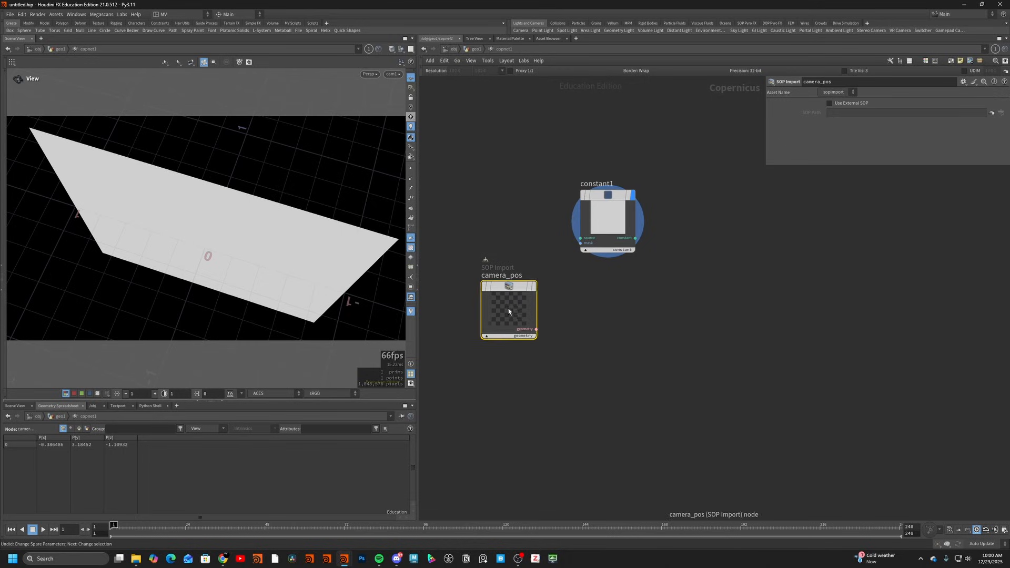
{"action": "left_click_drag", "start_coordinate": [508, 309], "coordinate": [495, 253]}
{"action": "left_click_drag", "start_coordinate": [629, 217], "coordinate": [644, 227]}
{"action": "left_click", "coordinate": [644, 228]}
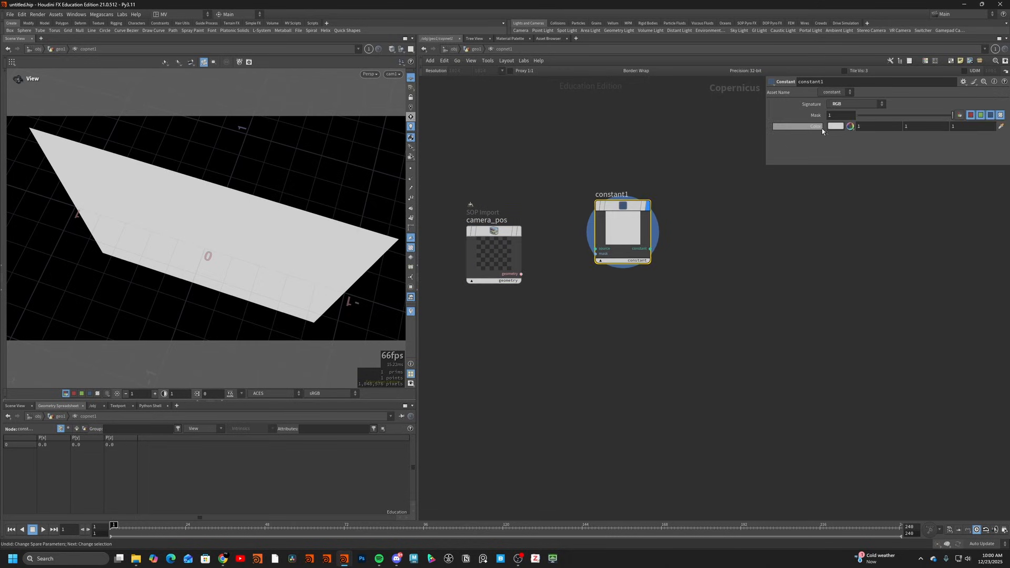
- Inspect the point position in the info of the Object Merge inside camera_pos
{"action": "double_click", "coordinate": [500, 247]}
{"action": "scroll", "coordinate": [627, 343], "scroll_direction": "up", "scroll_amount": 1}
{"action": "middle_click", "coordinate": [627, 342]}
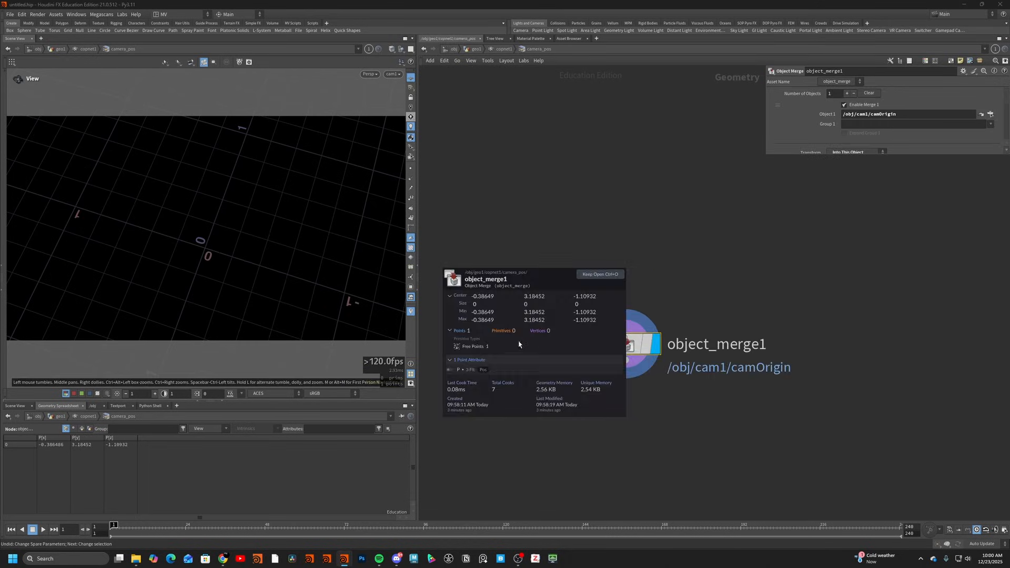
{"action": "key", "text": "u"}
- Set the Constant node's first color component to the expression point("../camera_pos/object_merge1/",0,"P",0)
{"action": "left_click", "coordinate": [634, 231]}
{"action": "left_click", "coordinate": [800, 135]}
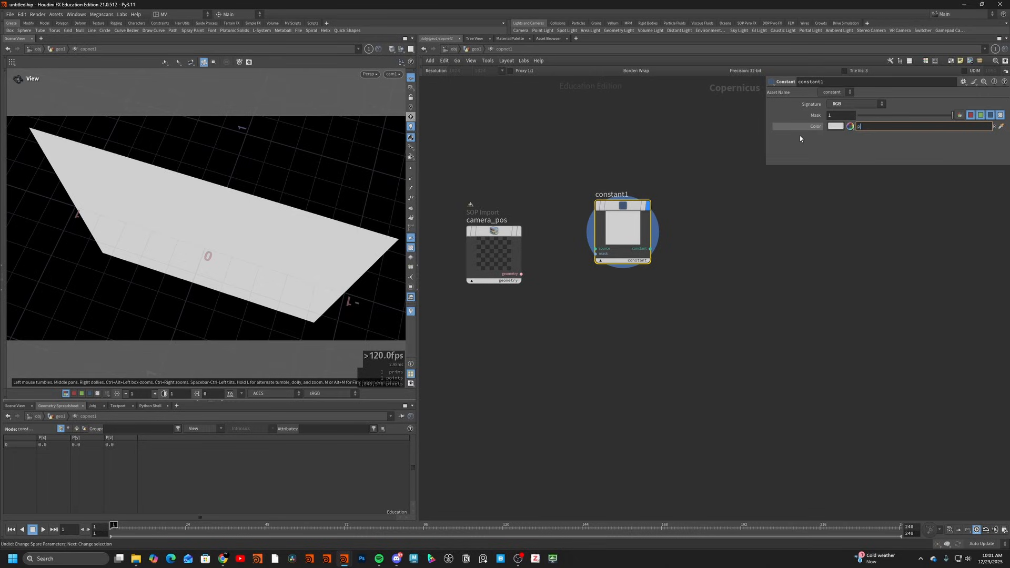
{"action": "type", "text": "point(\"../camera_pos/object_merge1/"}
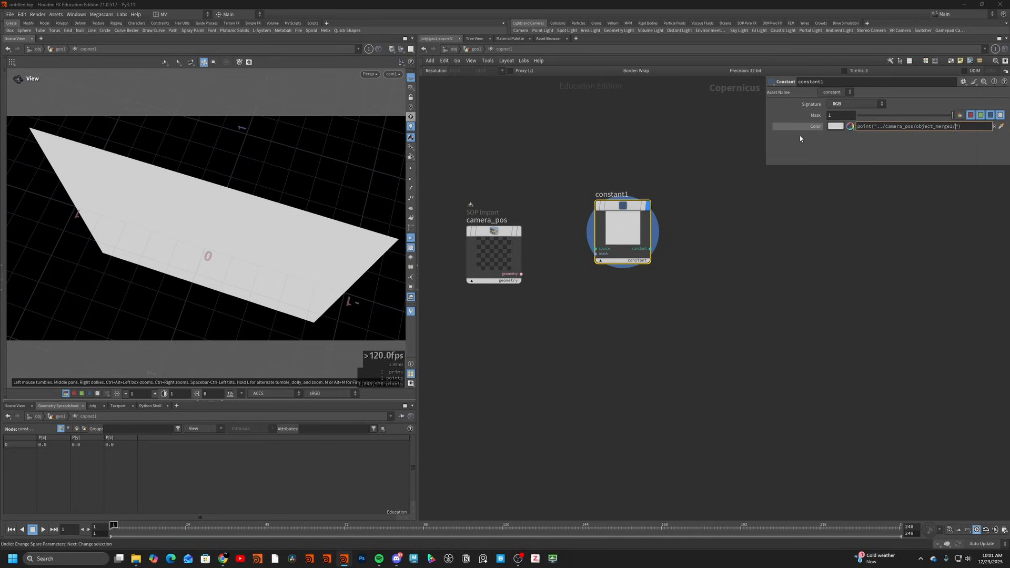
{"action": "type", "text": "\",0,"}
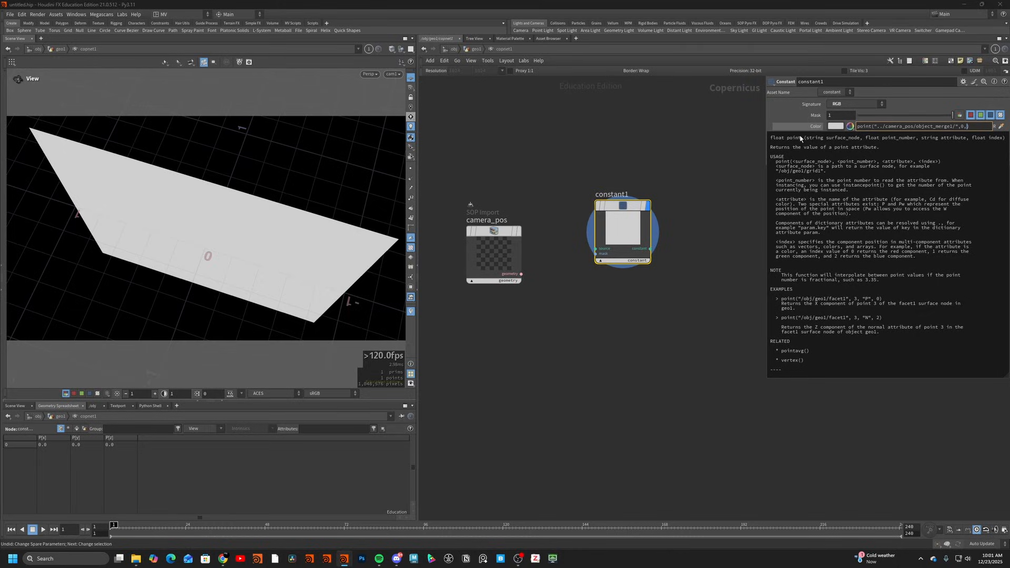
{"action": "type", "text": "\""}
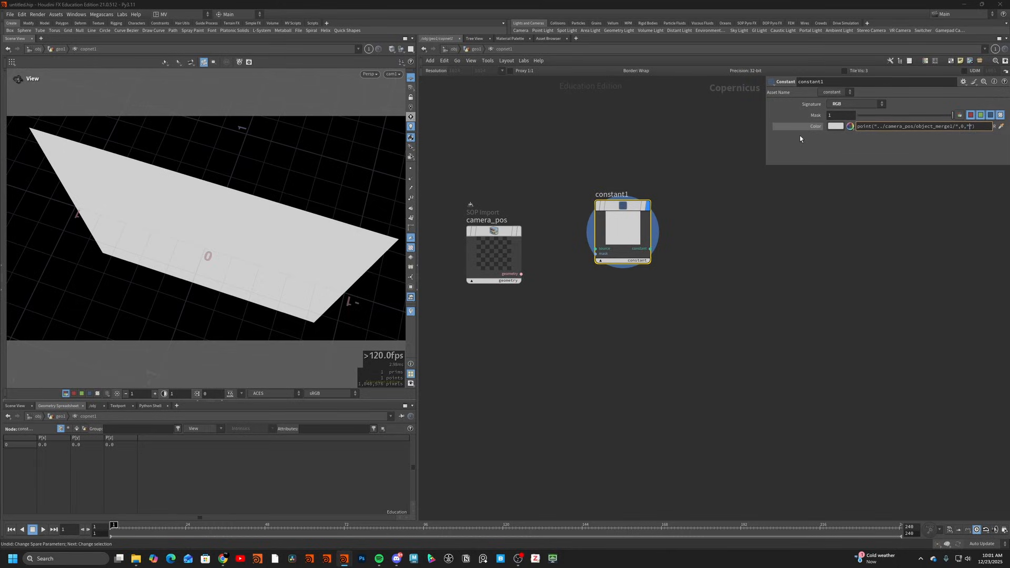
{"action": "type", "text": "P"}
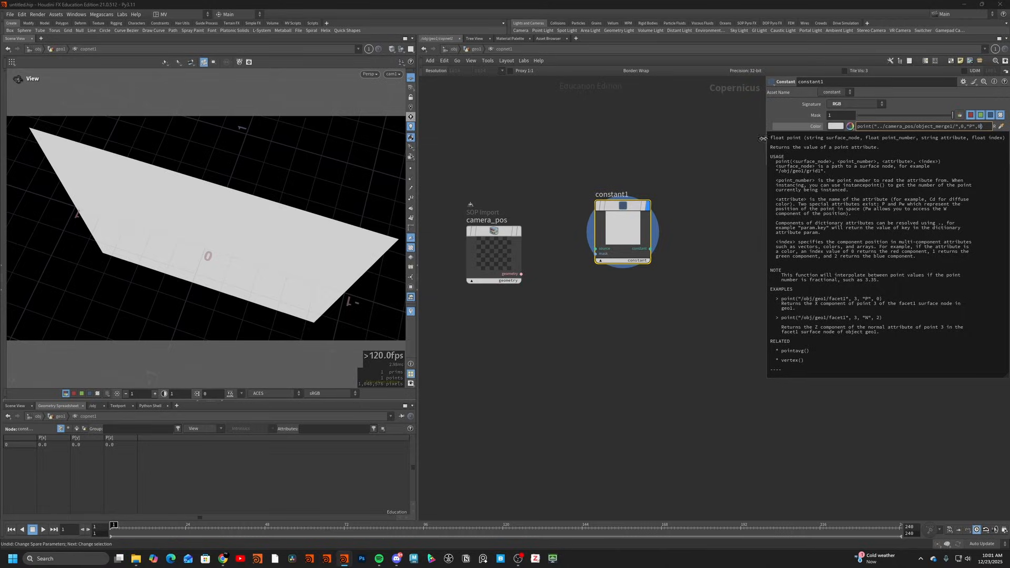
{"action": "key", "text": "Return"}
- Reuse the point expression in the Constant's second and third color components with indices 1 and 2, and compare them with camera_pos's node info
{"action": "left_click_drag", "start_coordinate": [918, 127], "coordinate": [862, 135]}
{"action": "key", "text": "ctrl+v"}
{"action": "key", "text": "Return"}
{"action": "left_click", "coordinate": [975, 127]}
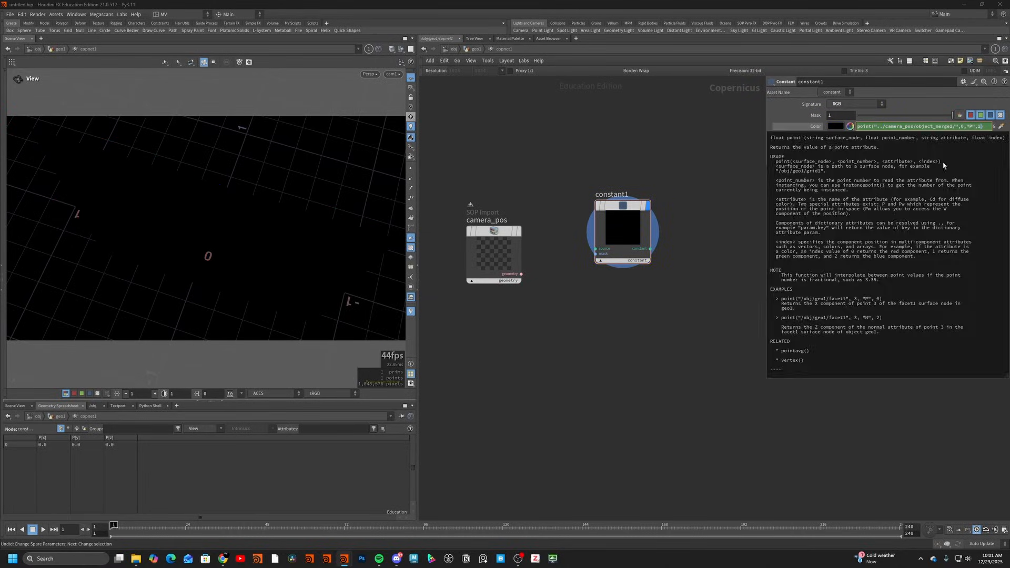
{"action": "key", "text": "Return"}
{"action": "left_click", "coordinate": [980, 126]}
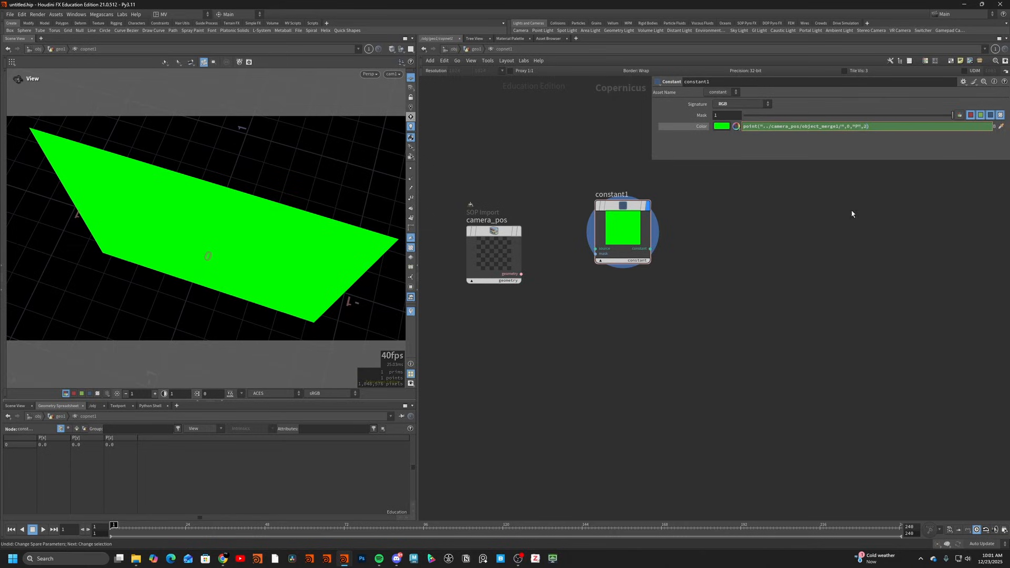
{"action": "key", "text": "Return"}
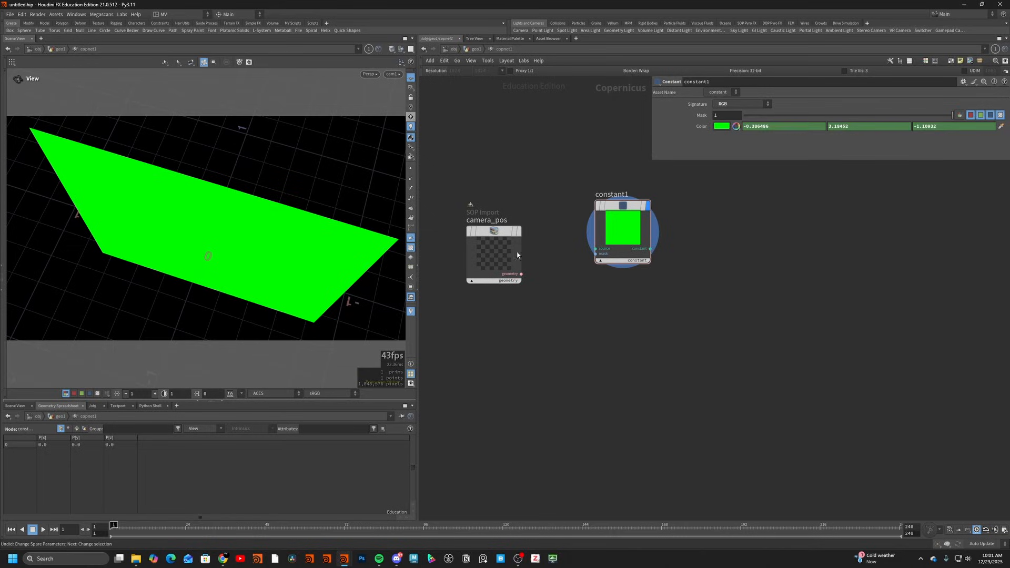
{"action": "middle_click", "coordinate": [494, 256]}
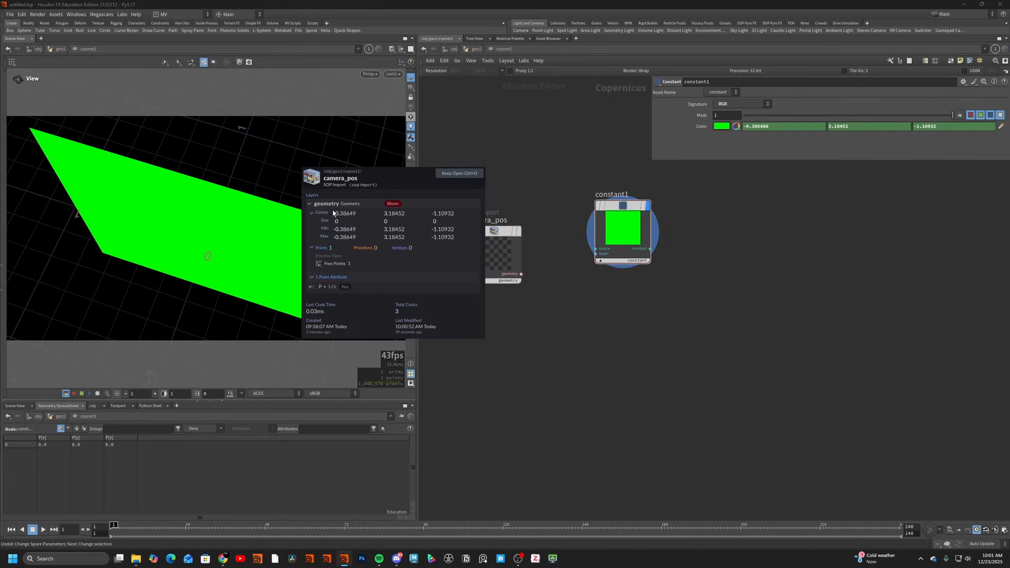
- Place the Constant node above camera_pos and rename it camera_pos_rasterized
{"action": "left_click_drag", "start_coordinate": [621, 211], "coordinate": [501, 146]}
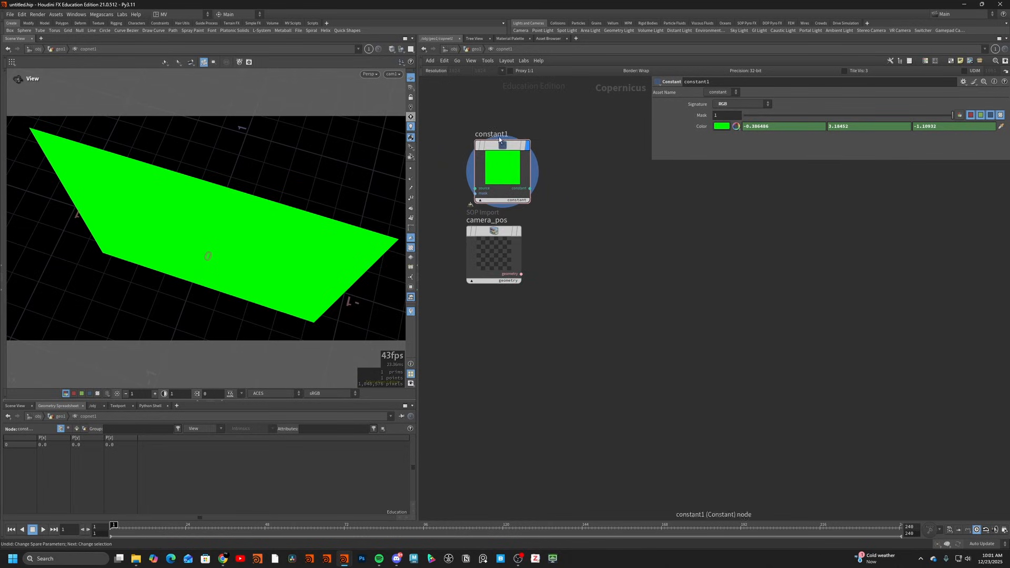
{"action": "double_click", "coordinate": [497, 133]}
{"action": "type", "text": "camera_pos_r_asteri"}
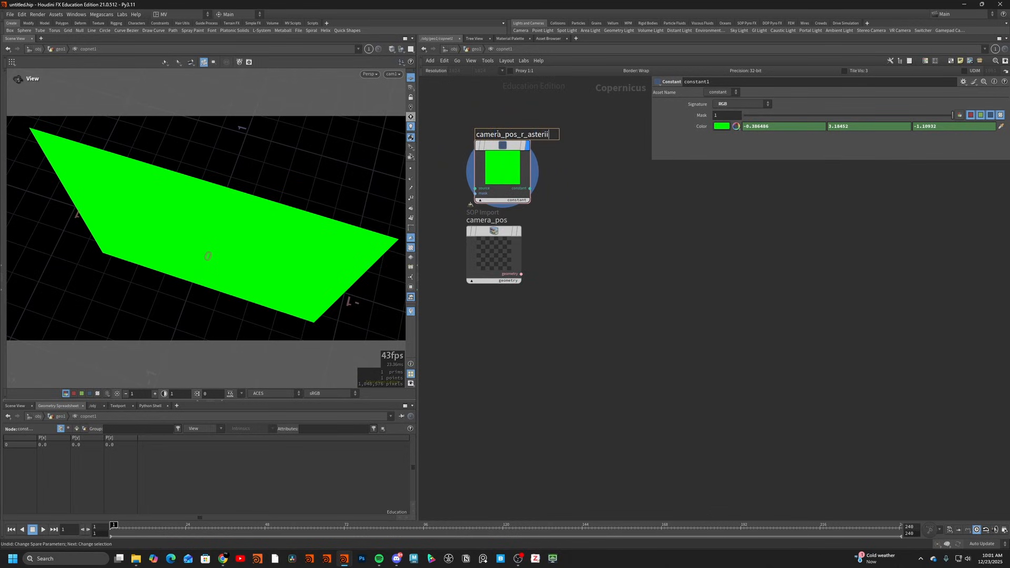
{"action": "type", "text": "zed"}
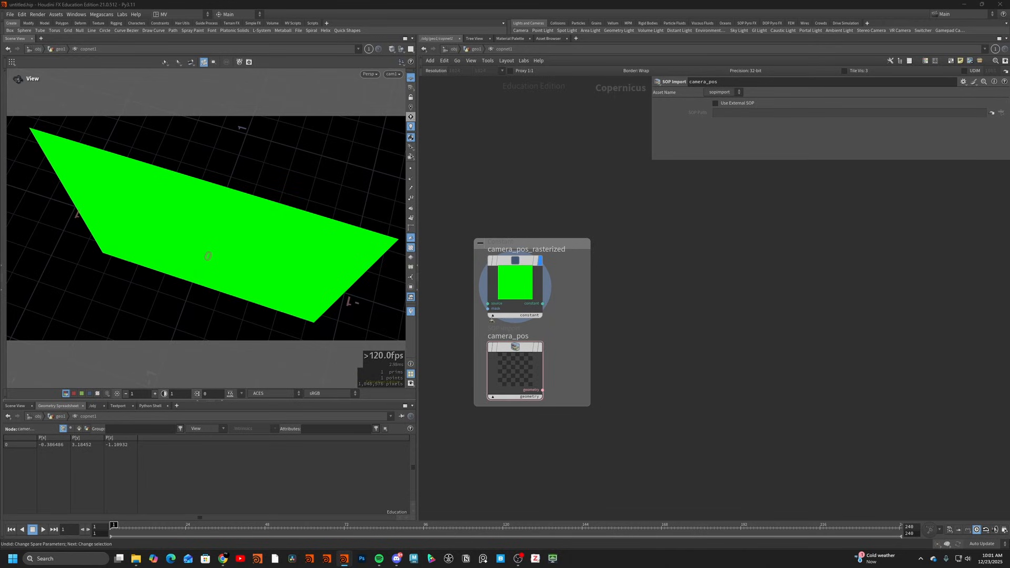
- Add a SOP Import node named mesh_pos below the camera nodes and set its external SOP path to /obj/geo1/OUT_sphere
{"action": "key", "text": "Tab"}
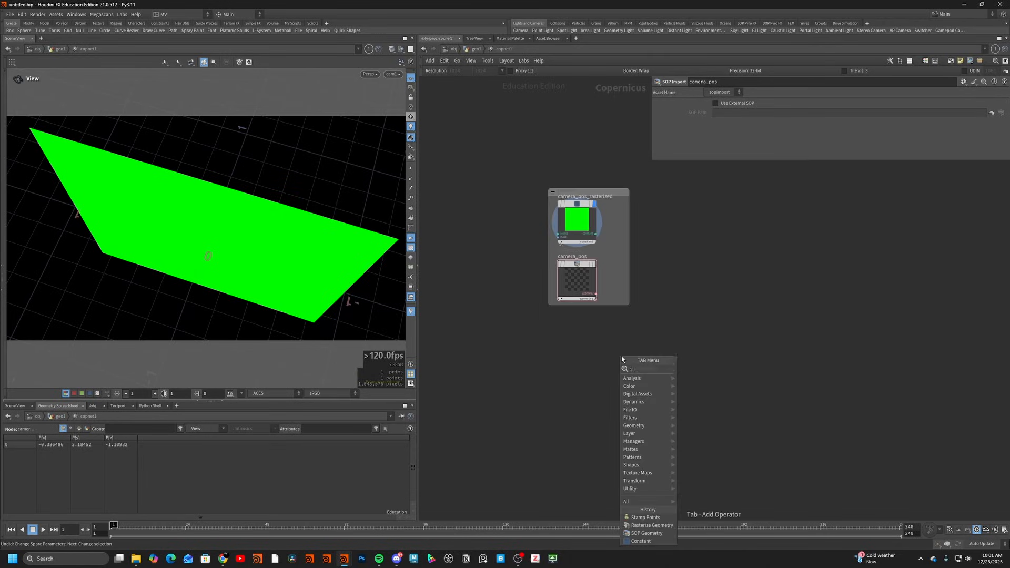
{"action": "type", "text": "sop"}
{"action": "key", "text": "Return"}
{"action": "left_click", "coordinate": [582, 349]}
{"action": "type", "text": "mesh_pos"}
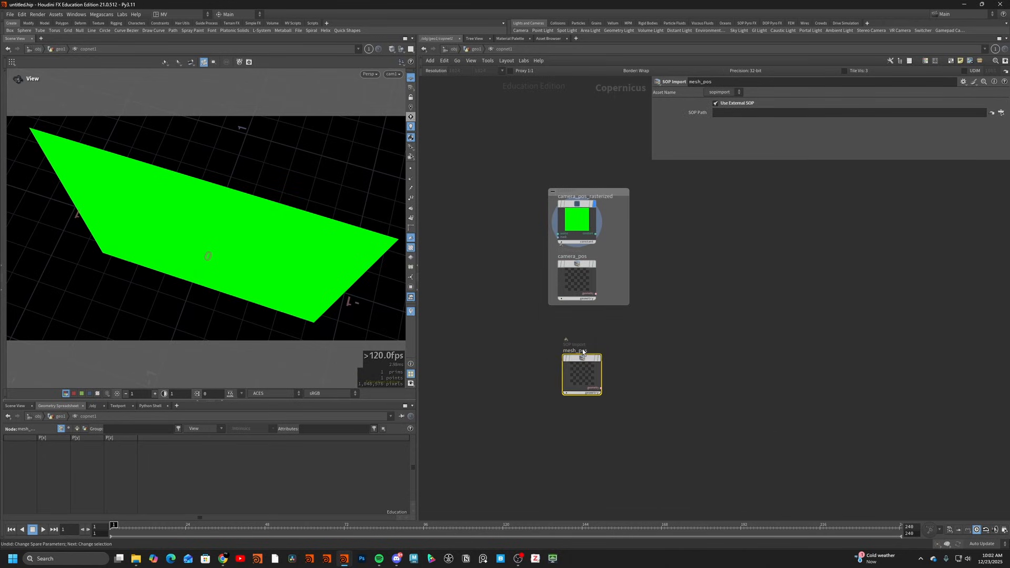
{"action": "left_click", "coordinate": [999, 114]}
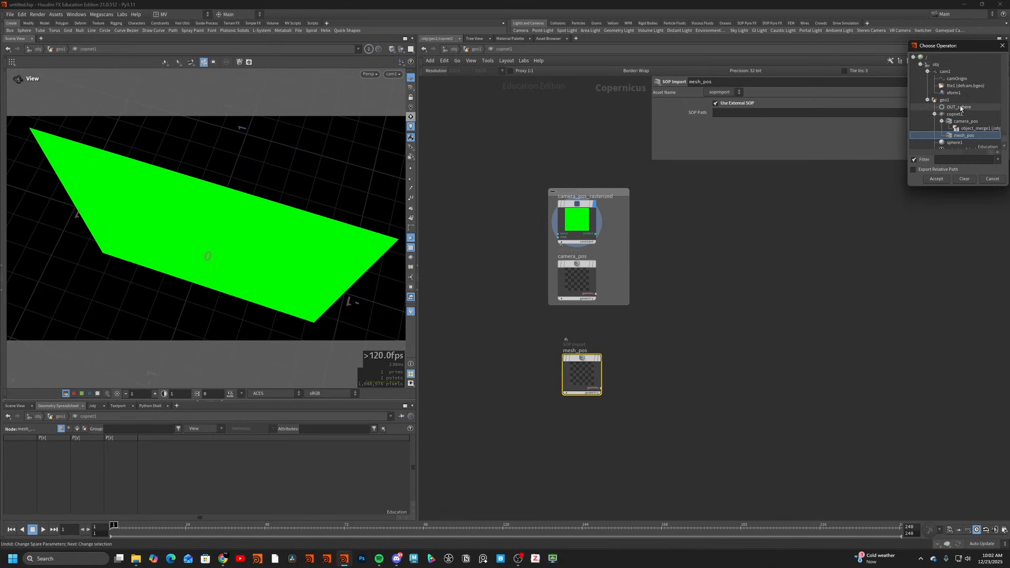
{"action": "double_click", "coordinate": [944, 107]}
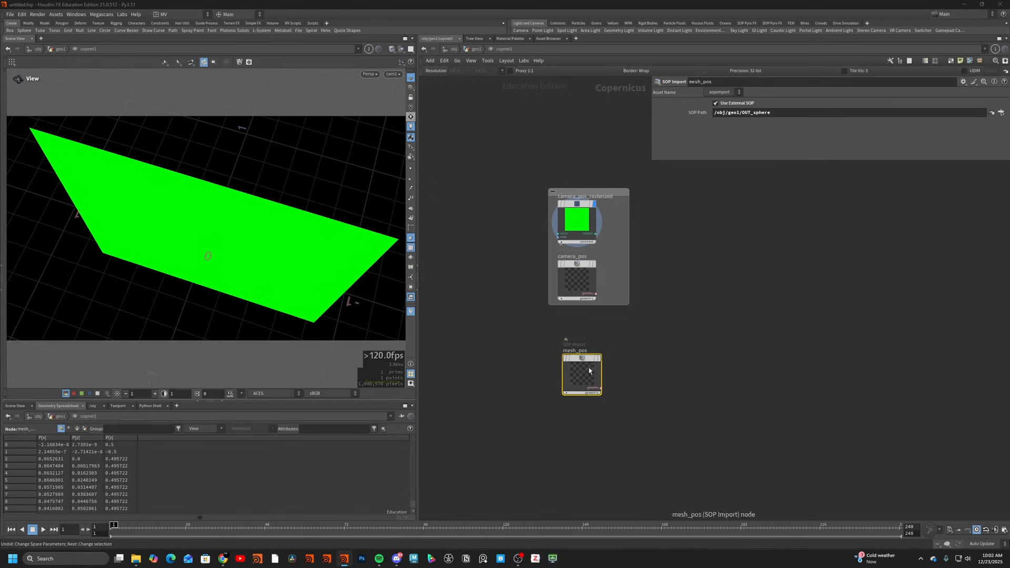
- Add a Rasterize Setup node beside mesh_pos and feed it the mesh_pos geometry
{"action": "key", "text": "Tab"}
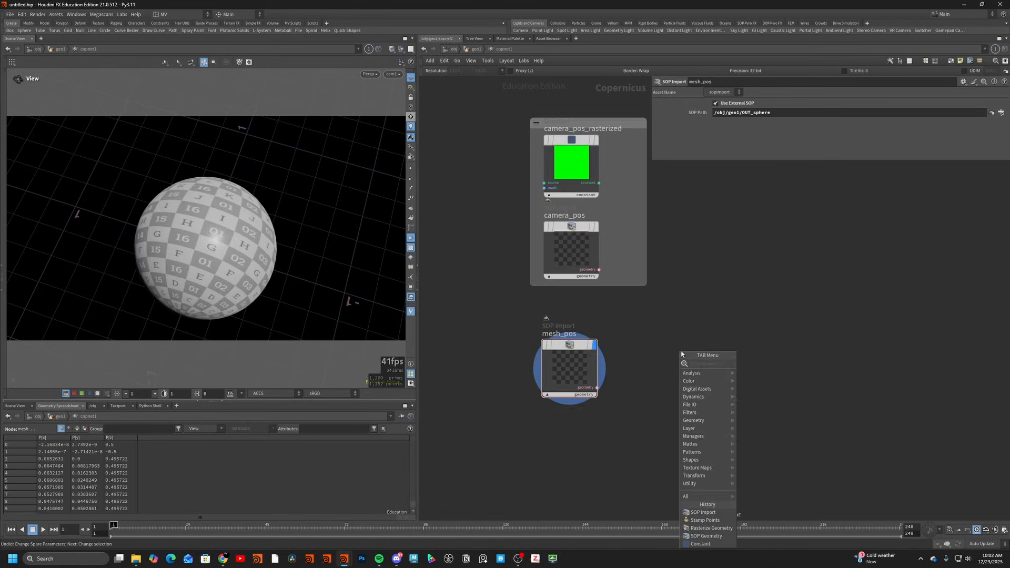
{"action": "type", "text": "rast"}
{"action": "key", "text": "Down"}
{"action": "key", "text": "Down"}
{"action": "key", "text": "Down"}
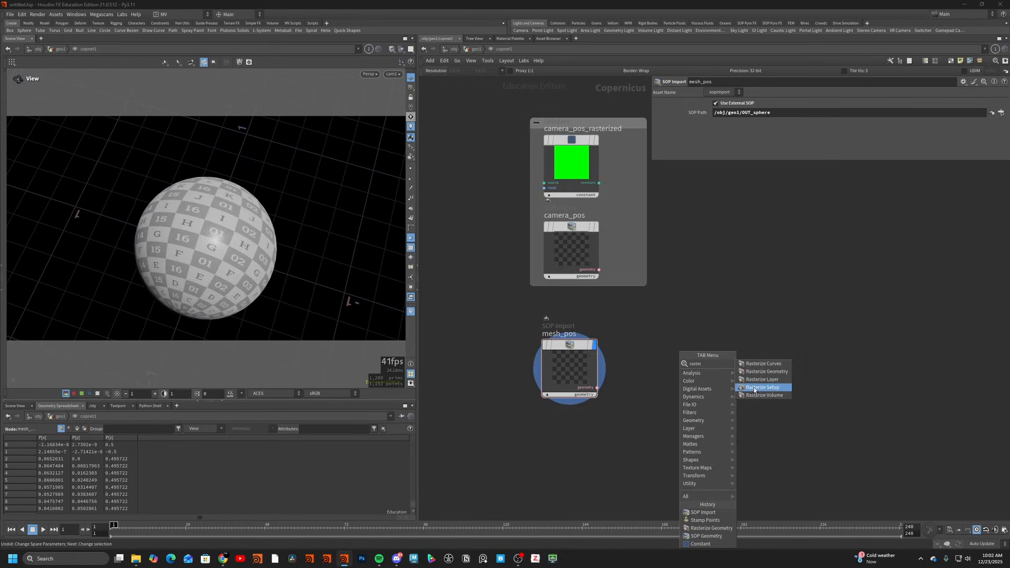
{"action": "key", "text": "Return"}
{"action": "left_click", "coordinate": [688, 352]}
{"action": "left_click_drag", "start_coordinate": [597, 388], "coordinate": [660, 395]}
- Set the Rasterize Setup's space to UVs, move it closer to mesh_pos and display its result in the viewport
{"action": "left_click", "coordinate": [730, 104]}
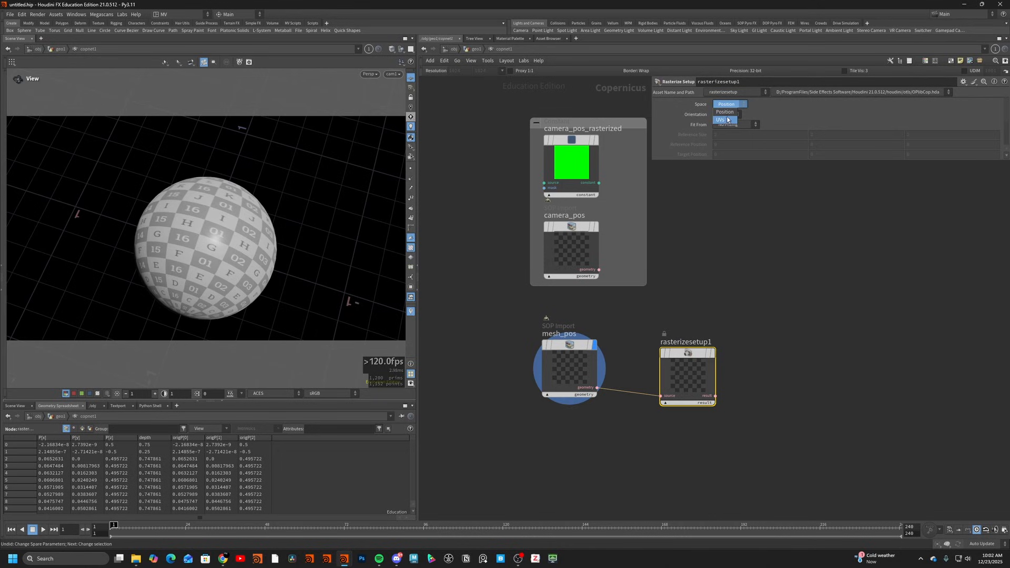
{"action": "left_click", "coordinate": [729, 115]}
{"action": "left_click_drag", "start_coordinate": [700, 363], "coordinate": [673, 357]}
{"action": "left_click", "coordinate": [685, 346]}
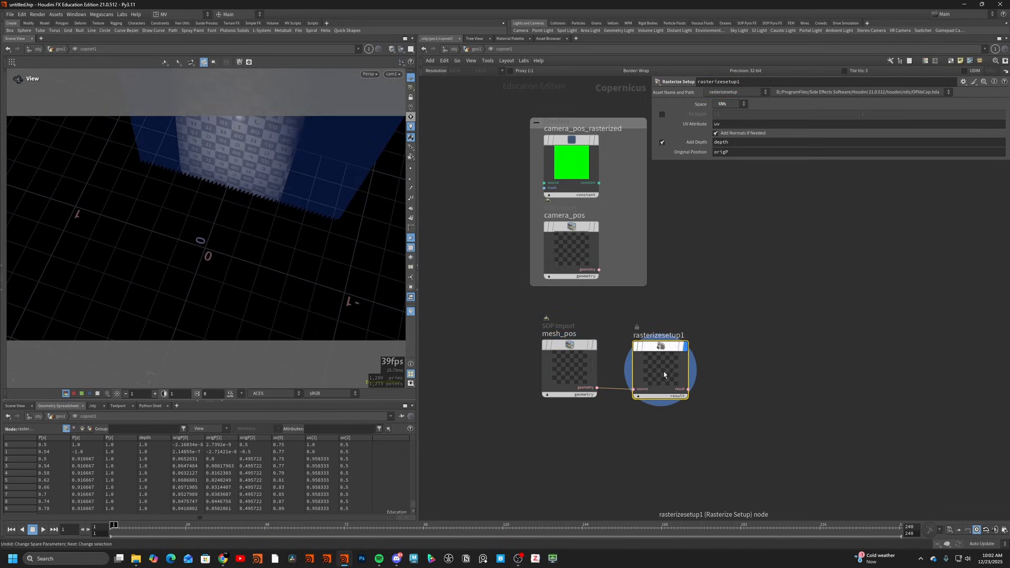
{"action": "mouse_move", "coordinate": [263, 172]}
{"action": "left_mouse_down"}
{"action": "mouse_move", "coordinate": [255, 221]}
{"action": "mouse_move", "coordinate": [95, 165]}
{"action": "mouse_move", "coordinate": [253, 174]}
{"action": "left_mouse_up"}
- Add a Rasterize Geometry node and connect the Rasterize Setup result to its geometry input
{"action": "key", "text": "Tab"}
{"action": "type", "text": "raster"}
{"action": "key", "text": "Return"}
{"action": "left_click", "coordinate": [759, 368]}
{"action": "left_click_drag", "start_coordinate": [688, 389], "coordinate": [732, 388]}
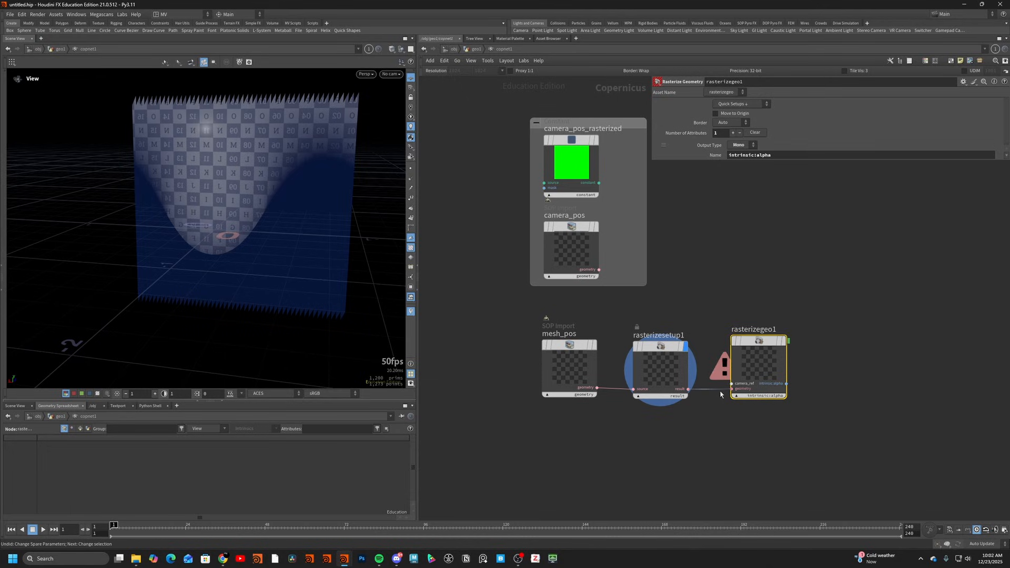
- Set the Rasterize Geometry's attribute name to origP, matching Rasterize Setup's original position attribute, with output type RGB
{"action": "double_click", "coordinate": [765, 153]}
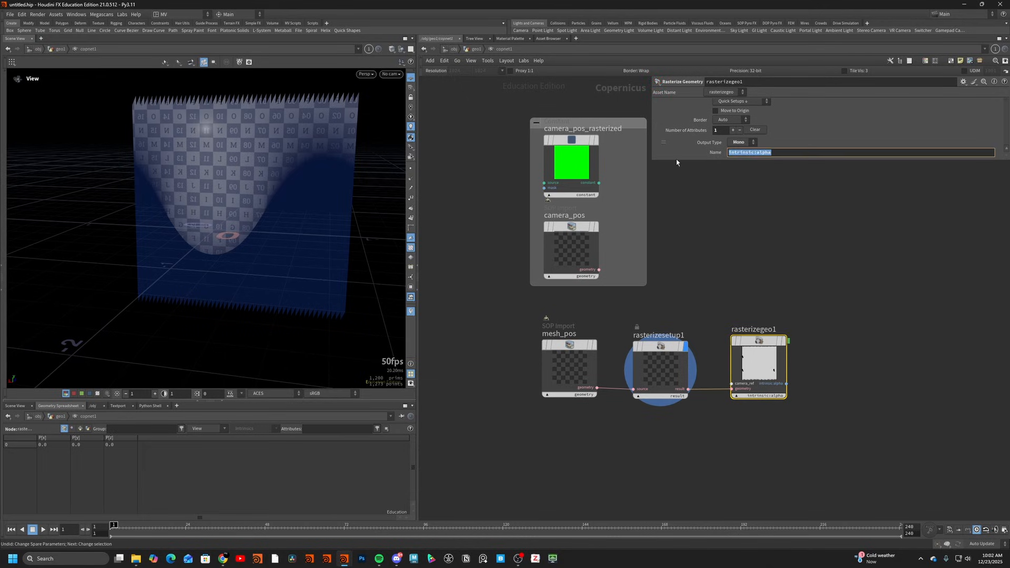
{"action": "type", "text": "origP"}
{"action": "key", "text": "Return"}
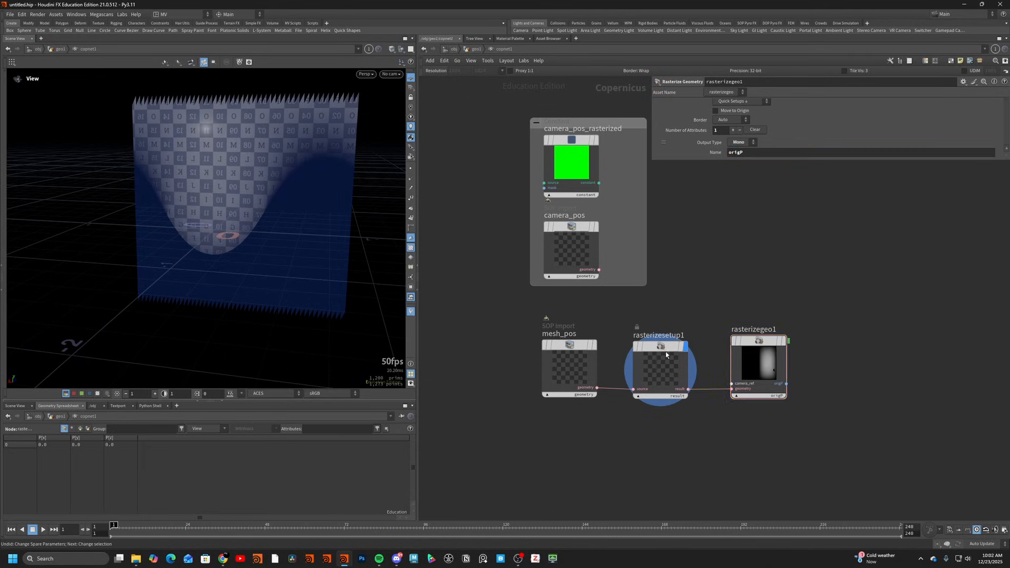
{"action": "left_click", "coordinate": [660, 369]}
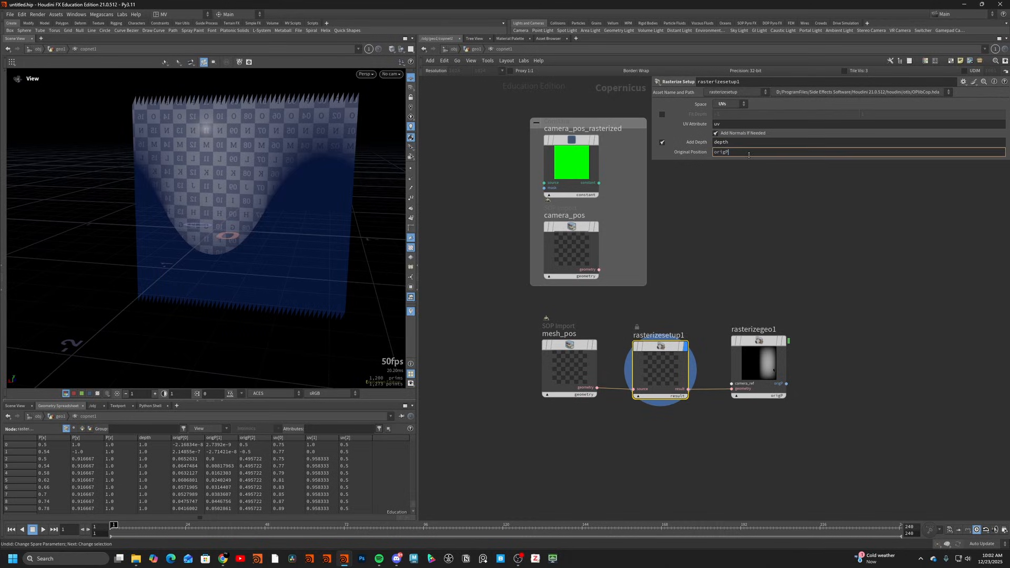
{"action": "left_click", "coordinate": [751, 357]}
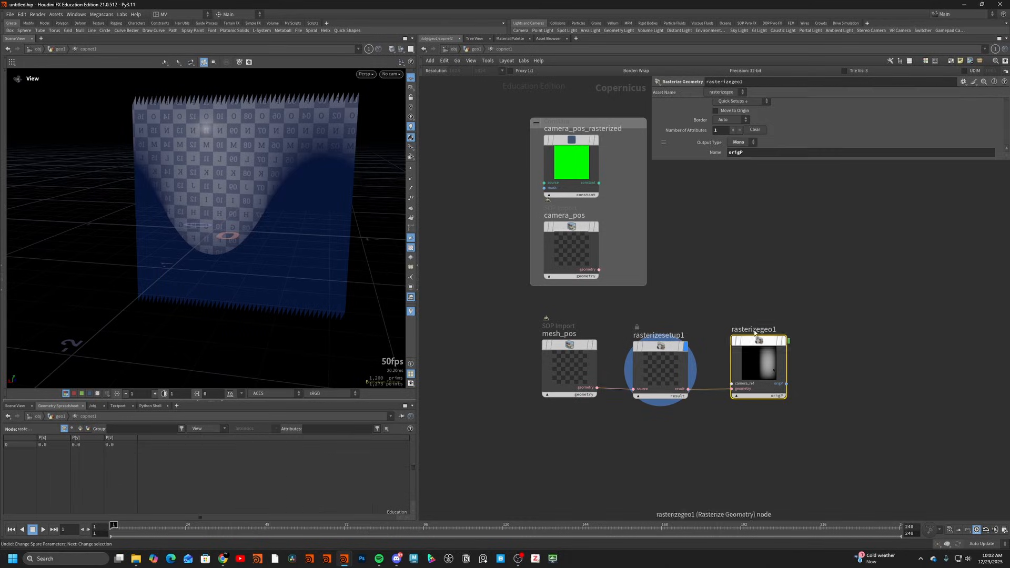
{"action": "left_click", "coordinate": [739, 145]}
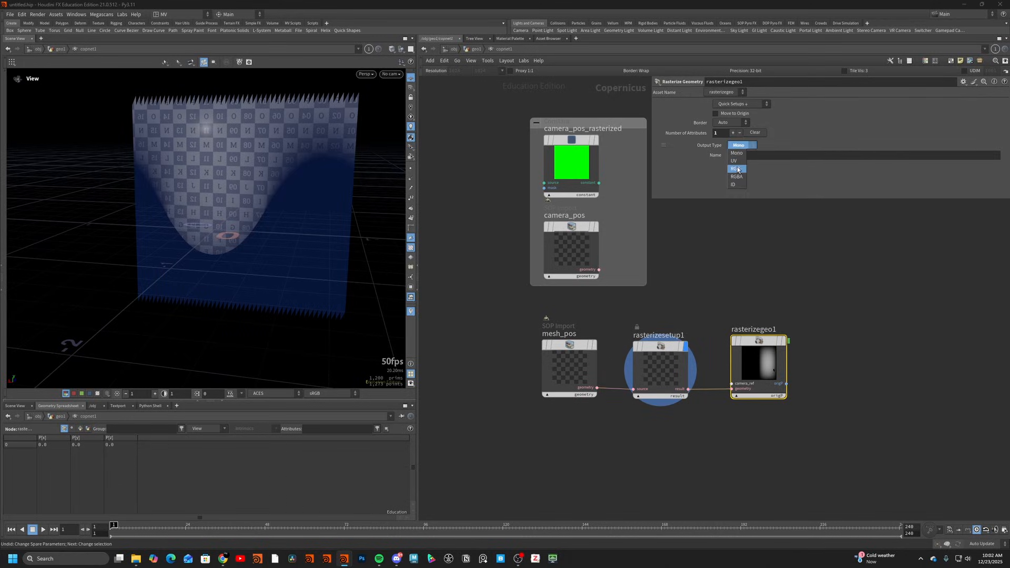
{"action": "left_click", "coordinate": [735, 168]}
- Add a second attribute to the Rasterize Geometry node and name it N
{"action": "left_click", "coordinate": [732, 132]}
{"action": "double_click", "coordinate": [735, 177]}
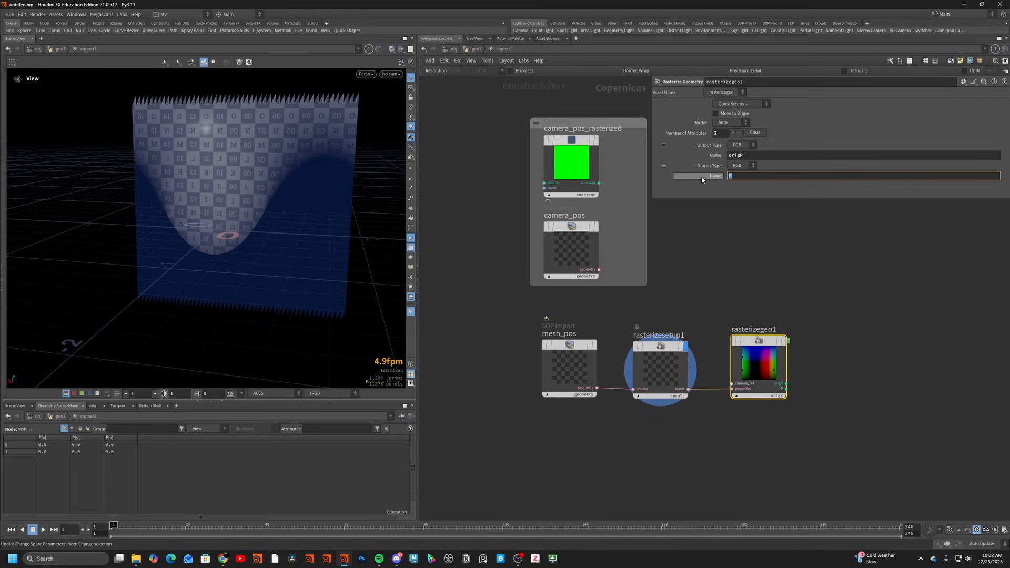
{"action": "type", "text": "N"}
{"action": "key", "text": "Return"}
- Add a node named OUT_pos fed by the Rasterize Geometry's origP output
{"action": "left_click_drag", "start_coordinate": [804, 385], "coordinate": [838, 378]}
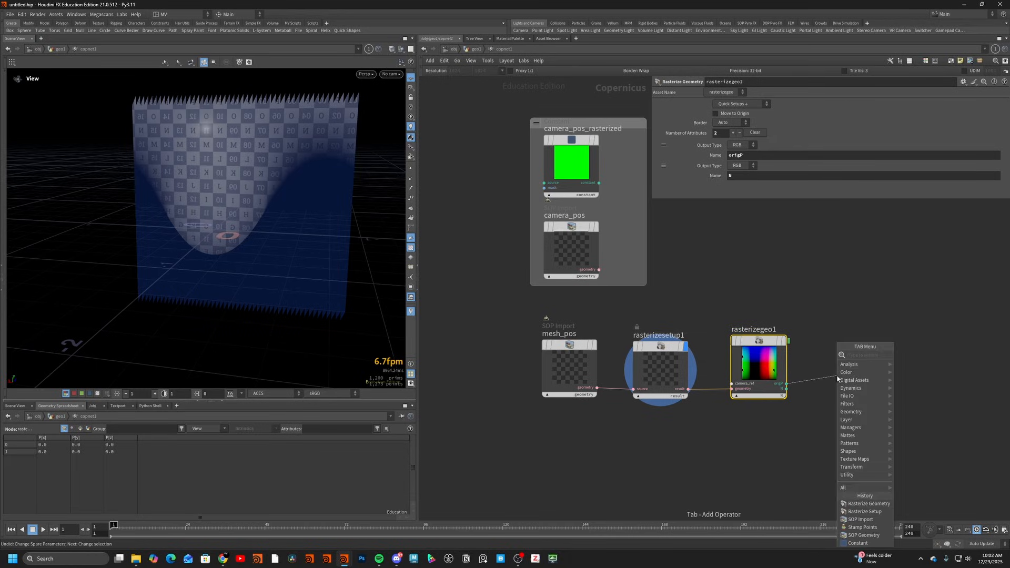
{"action": "key", "text": "Return"}
{"action": "left_click", "coordinate": [852, 337]}
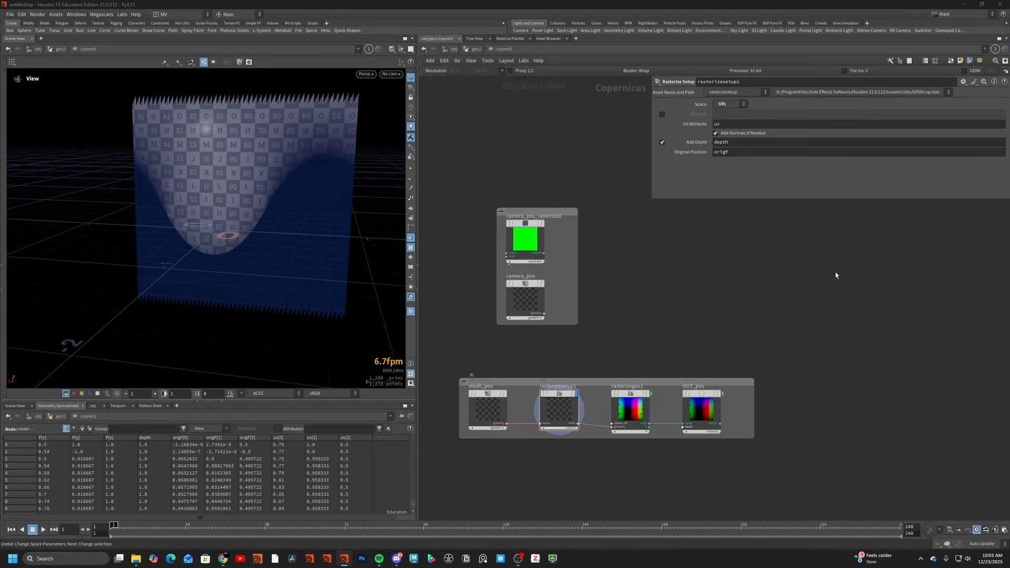
- Add a Subtract node and wire camera_pos_rasterized and OUT_pos into its inputs
{"action": "key", "text": "Tab"}
{"action": "type", "text": "subtr"}
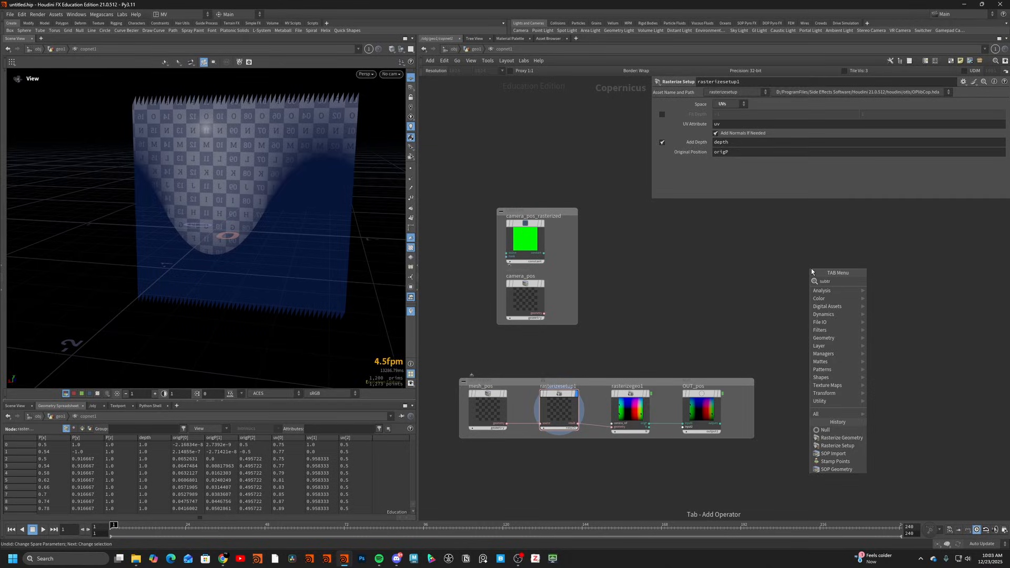
{"action": "key", "text": "Return"}
{"action": "left_click", "coordinate": [789, 274]}
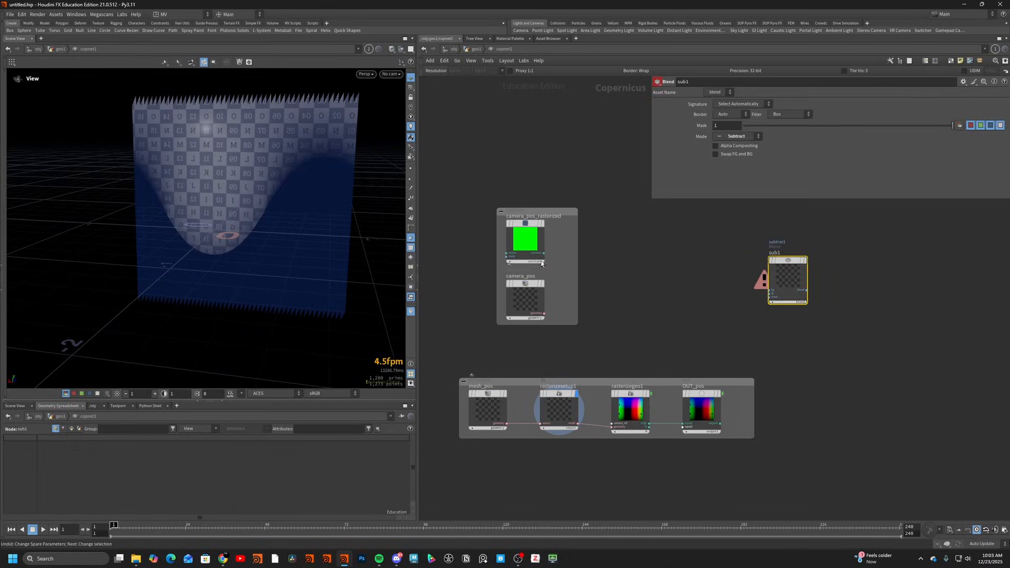
{"action": "left_click_drag", "start_coordinate": [541, 263], "coordinate": [769, 290]}
{"action": "left_click", "coordinate": [705, 411]}
{"action": "left_click", "coordinate": [722, 425]}
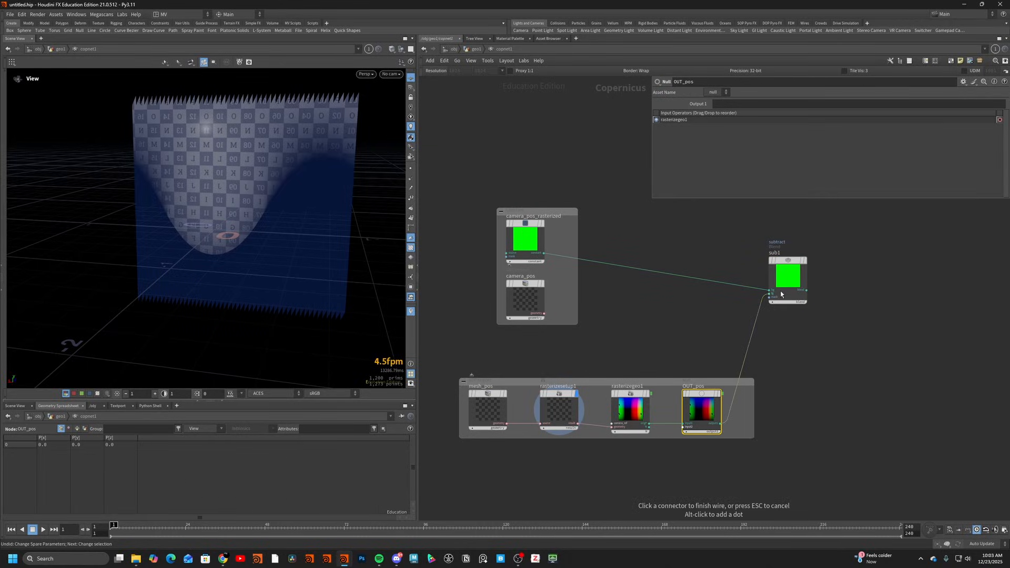
{"action": "left_click", "coordinate": [780, 292]}
- Display the Subtract result and connect a Normalize Vector node to its output
{"action": "left_click", "coordinate": [805, 260]}
{"action": "left_click", "coordinate": [806, 290]}
{"action": "key", "text": "Tab"}
{"action": "type", "text": "norm"}
{"action": "key", "text": "Return"}
{"action": "left_click", "coordinate": [847, 284]}
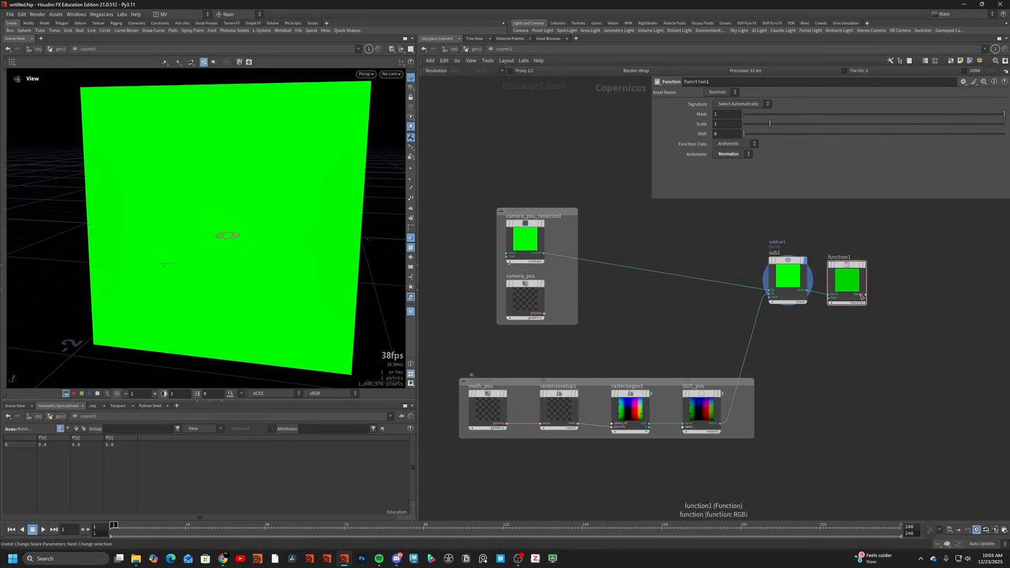
- Add a Null node after the Normalize Vector node and name it OUT_incoming
{"action": "left_click", "coordinate": [866, 294]}
{"action": "key", "text": "Tab"}
{"action": "type", "text": "null"}
{"action": "key", "text": "Return"}
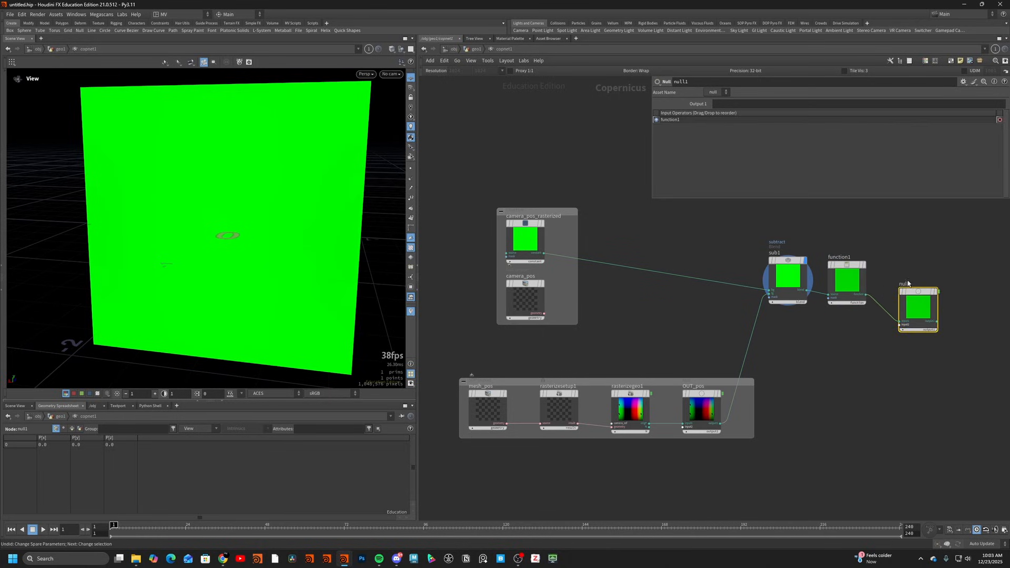
{"action": "left_click", "coordinate": [908, 283]}
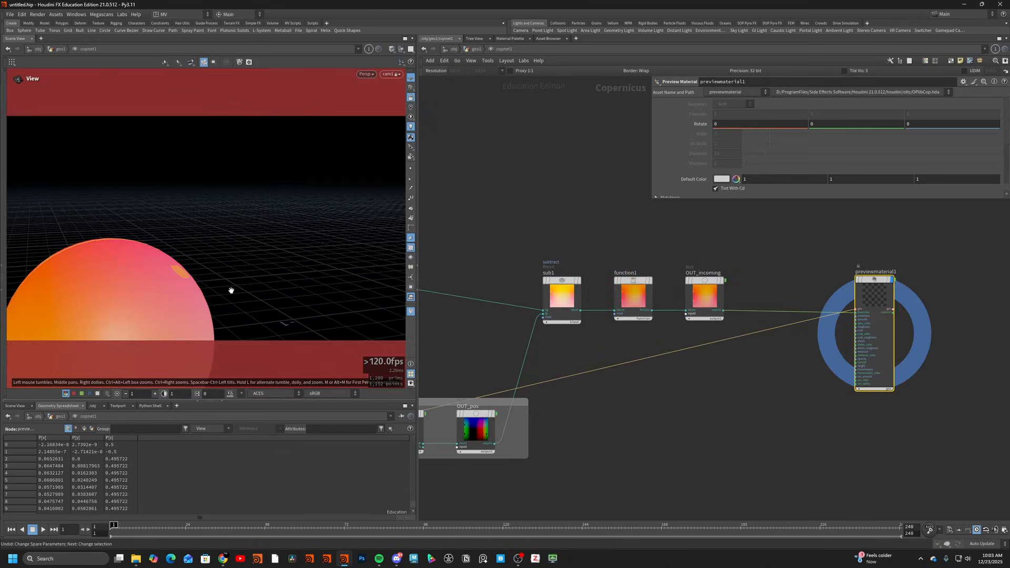
- Insert a Bright node with brightness -7 between OUT_incoming and the Preview Material, moving the material farther along to make room
{"action": "left_click_drag", "start_coordinate": [230, 289], "coordinate": [287, 217]}
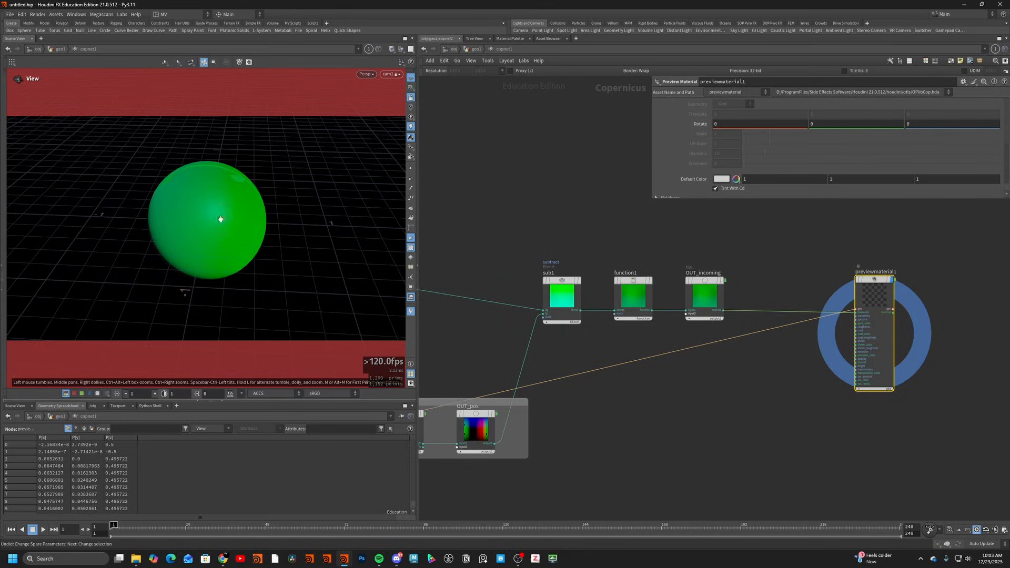
{"action": "left_click_drag", "start_coordinate": [221, 219], "coordinate": [172, 232]}
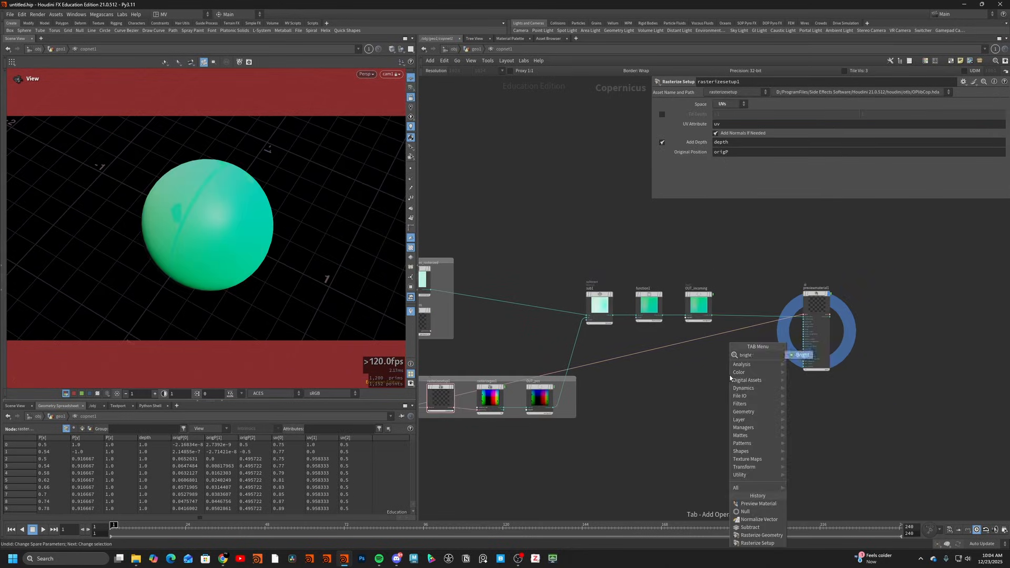
{"action": "key", "text": "Return"}
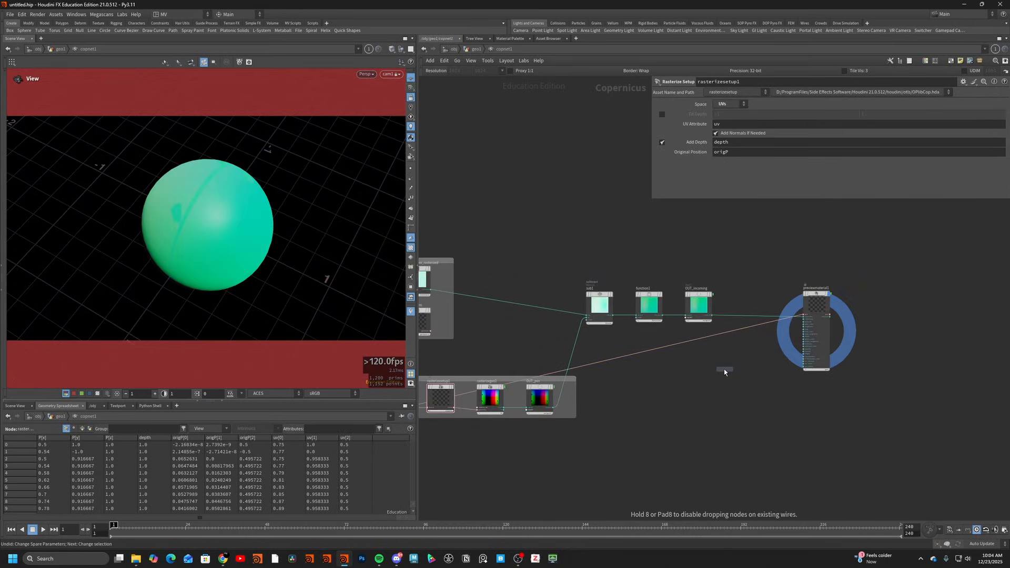
{"action": "left_click", "coordinate": [740, 319]}
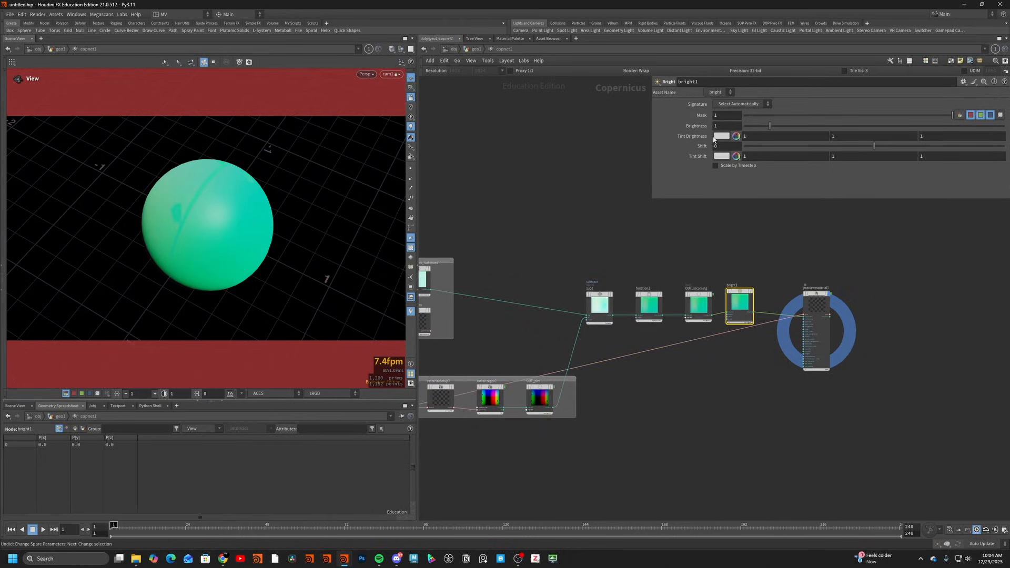
{"action": "left_click_drag", "start_coordinate": [723, 126], "coordinate": [670, 127]}
{"action": "type", "text": "-"}
{"action": "left_click_drag", "start_coordinate": [813, 312], "coordinate": [871, 317]}
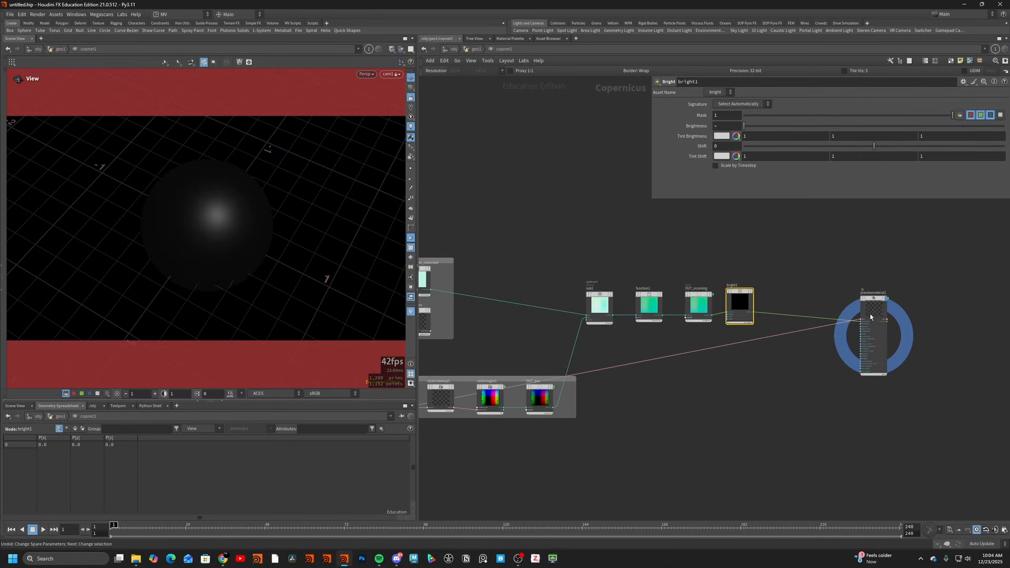
{"action": "left_click", "coordinate": [740, 224]}
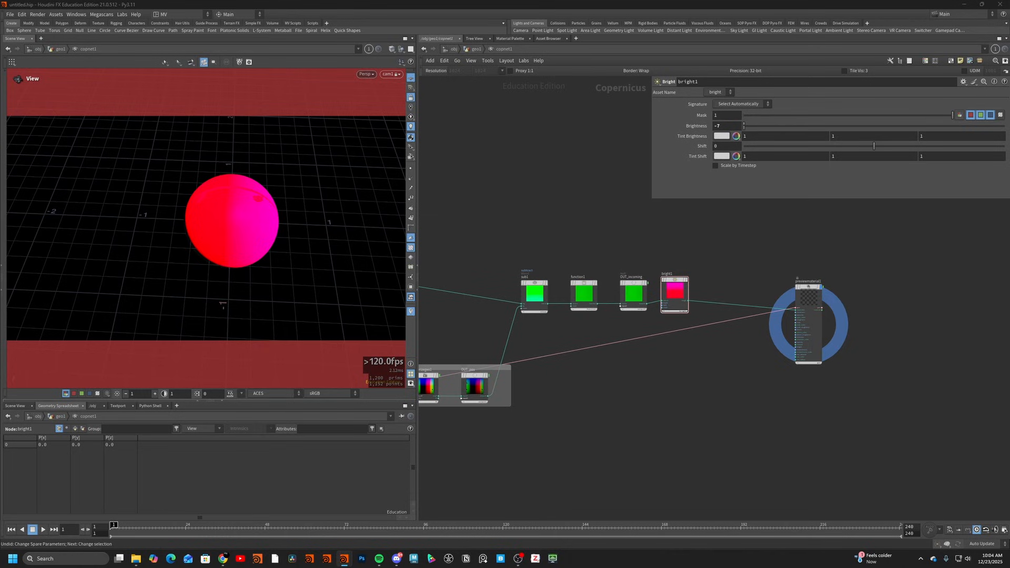
- Add an Invoke Block with a block begin and end pair, giving block_begin1 one RGB input named vector
{"action": "key", "text": "Tab"}
{"action": "type", "text": "invok"}
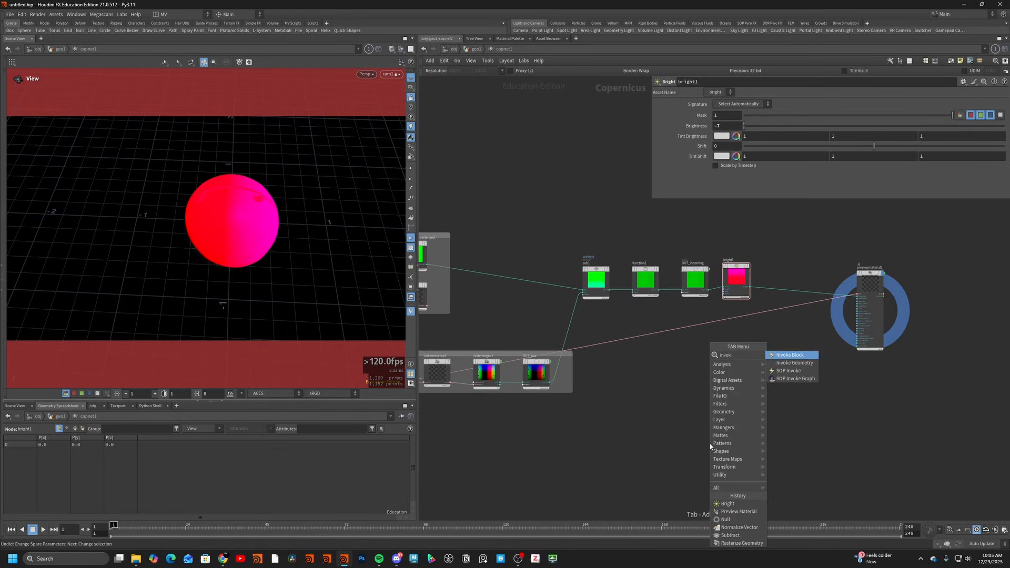
{"action": "key", "text": "Return"}
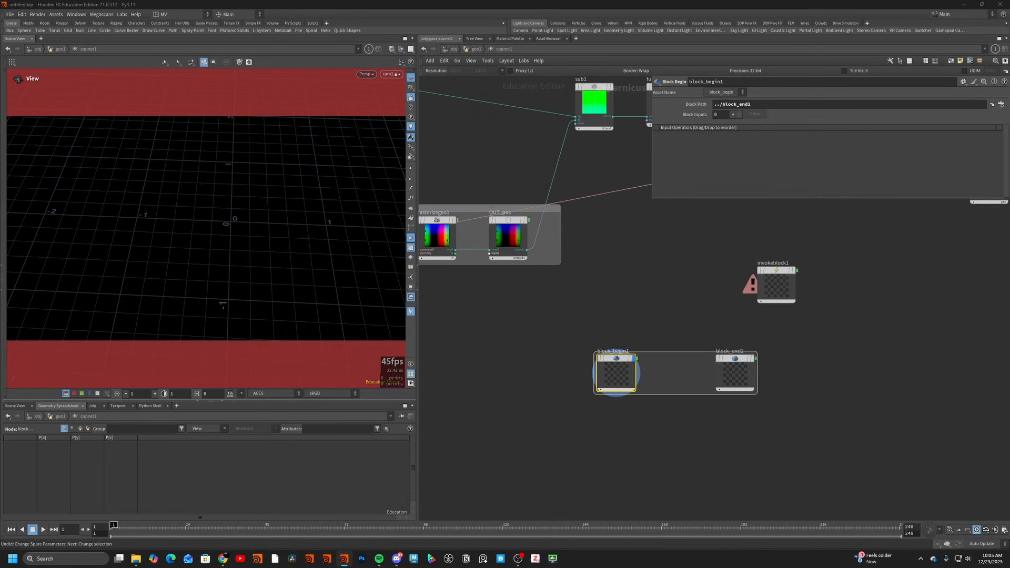
{"action": "left_click", "coordinate": [733, 115]}
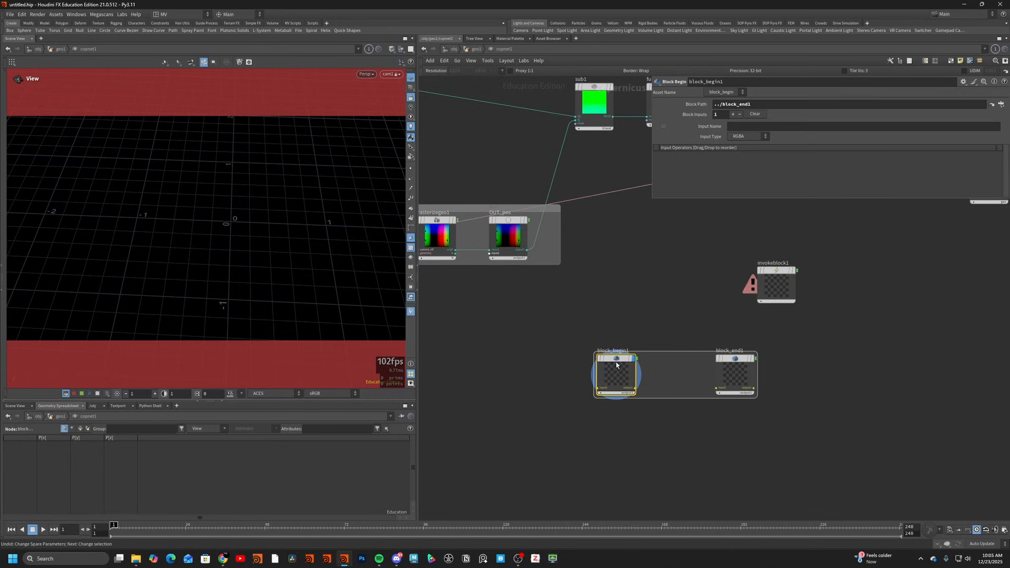
{"action": "left_click", "coordinate": [735, 126]}
{"action": "type", "text": "ve"}
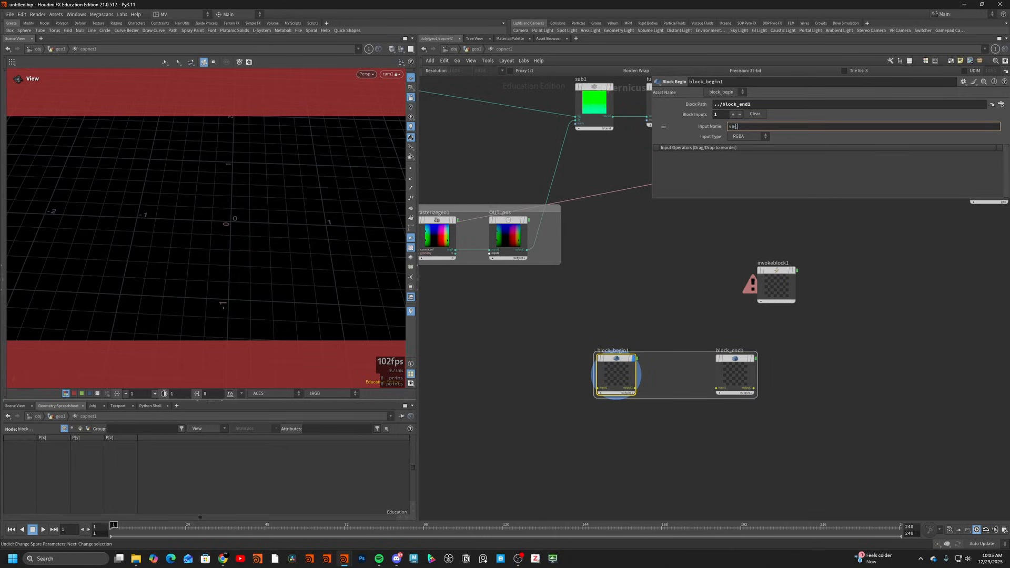
{"action": "type", "text": "ctor"}
{"action": "left_click", "coordinate": [747, 136]}
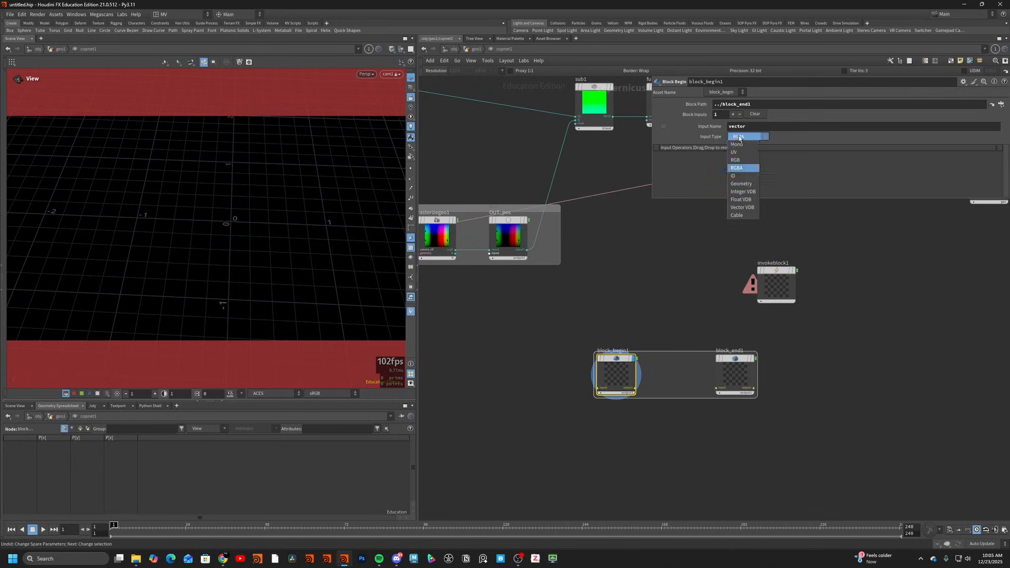
{"action": "left_click", "coordinate": [742, 161]}
- Give block_end1 a Mono output named distance and shift the block pair into free space
{"action": "left_click", "coordinate": [732, 360], "text": "shift"}
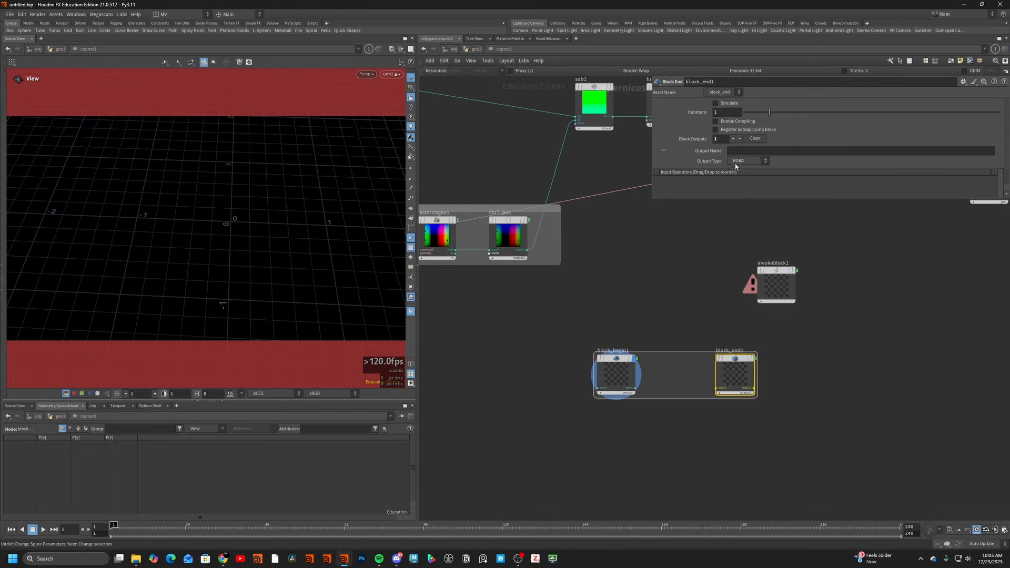
{"action": "left_click", "coordinate": [747, 161]}
{"action": "left_click", "coordinate": [743, 176]}
{"action": "left_click_drag", "start_coordinate": [739, 372], "coordinate": [774, 386]}
{"action": "left_click", "coordinate": [797, 331]}
- Place the Invoke Block node near the Preview Material and give it one input and one output
{"action": "left_click", "coordinate": [789, 291]}
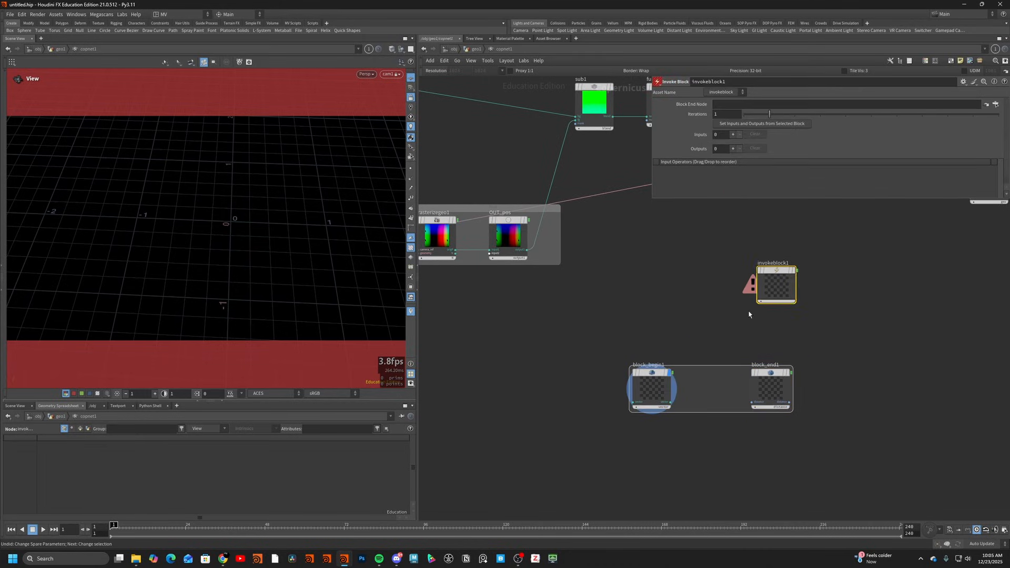
{"action": "left_click_drag", "start_coordinate": [789, 291], "coordinate": [739, 288]}
{"action": "left_click_drag", "start_coordinate": [608, 350], "coordinate": [741, 410]}
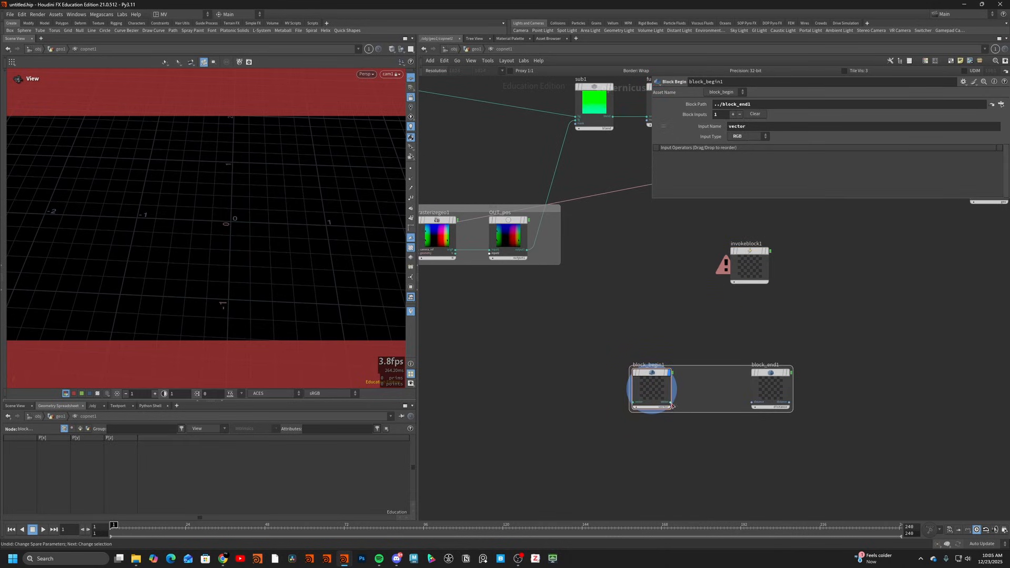
{"action": "middle_click_drag", "start_coordinate": [779, 288], "coordinate": [588, 416]}
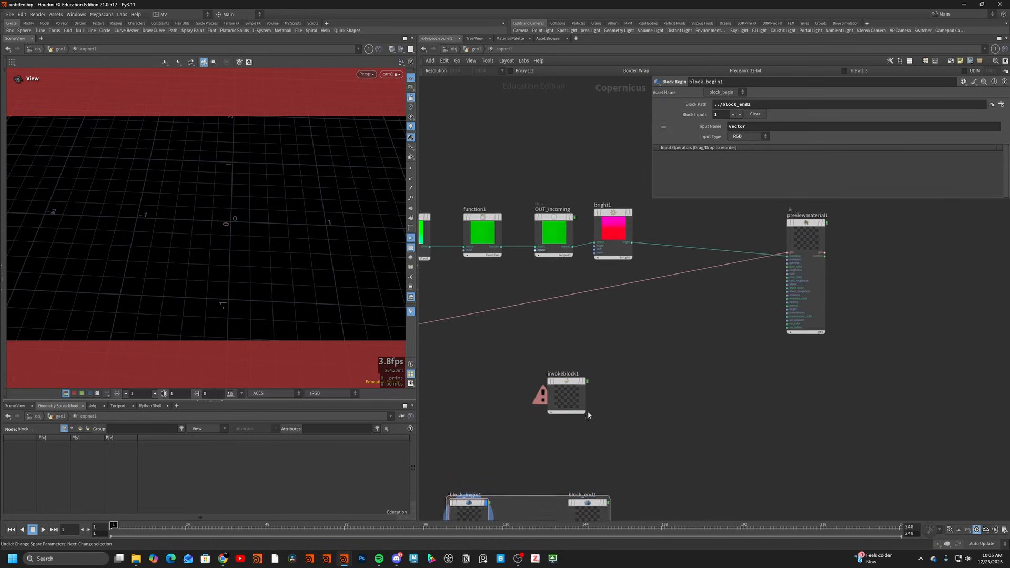
{"action": "scroll", "coordinate": [588, 416], "scroll_direction": "down", "scroll_amount": 1}
{"action": "left_click", "coordinate": [572, 407]}
{"action": "left_click_drag", "start_coordinate": [572, 407], "coordinate": [670, 343]}
{"action": "middle_click_drag", "start_coordinate": [489, 504], "coordinate": [528, 410]}
{"action": "scroll", "coordinate": [528, 410], "scroll_direction": "up", "scroll_amount": 1}
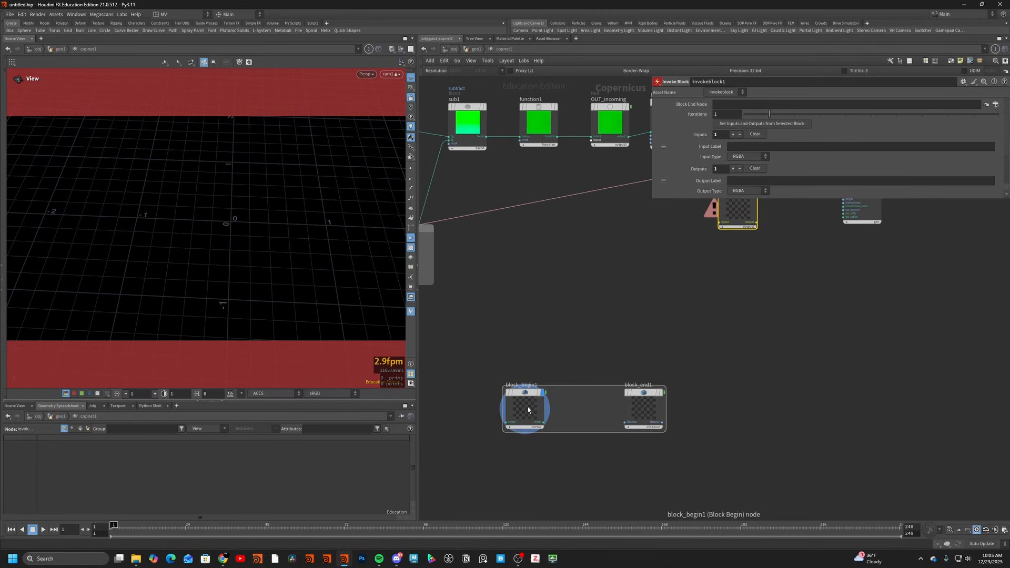
- Assign block_end1 as the Invoke Block's Block End Node and set its inputs and outputs from the selected block
{"action": "left_click", "coordinate": [641, 408]}
{"action": "scroll", "coordinate": [759, 297], "scroll_direction": "up", "scroll_amount": 1}
{"action": "middle_click_drag", "start_coordinate": [759, 298], "coordinate": [717, 367]}
{"action": "left_click", "coordinate": [691, 265]}
{"action": "left_click_drag", "start_coordinate": [578, 482], "coordinate": [730, 104]}
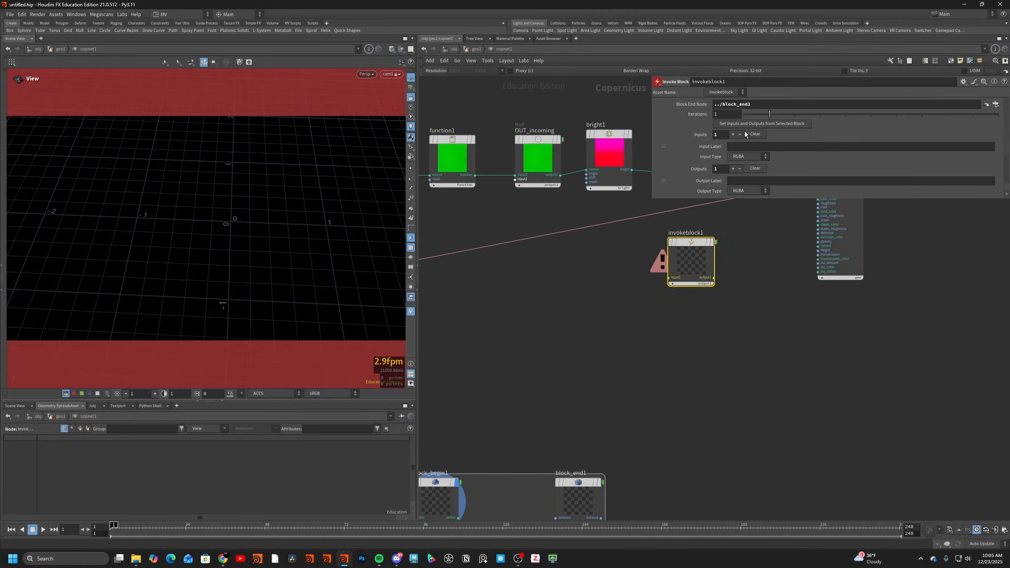
{"action": "left_click", "coordinate": [762, 124]}
{"action": "scroll", "coordinate": [744, 125], "scroll_direction": "down", "scroll_amount": 2}
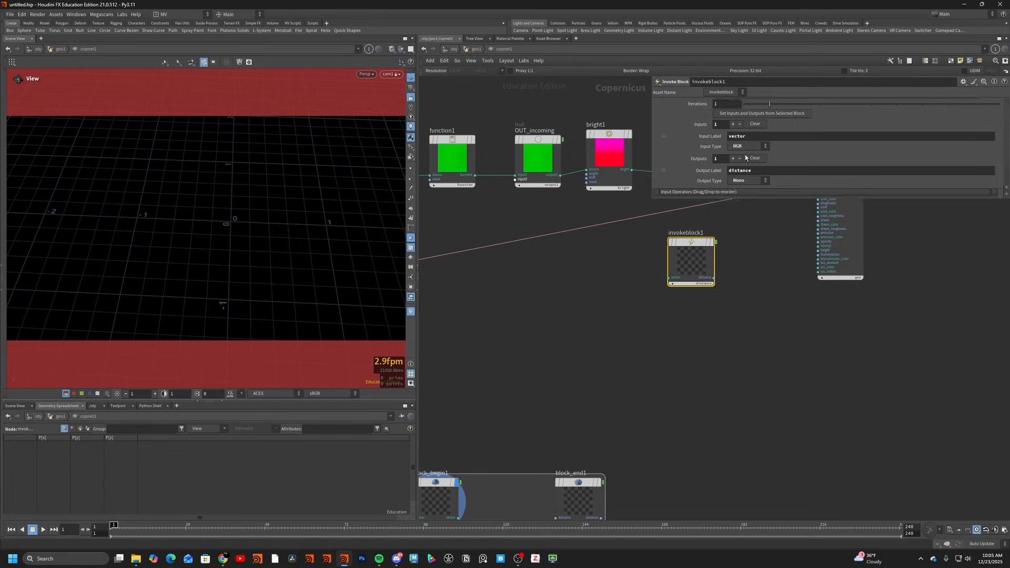
- Insert a Fractal Noise 3D node between block_begin1 and block_end1
{"action": "middle_click_drag", "start_coordinate": [499, 488], "coordinate": [610, 441]}
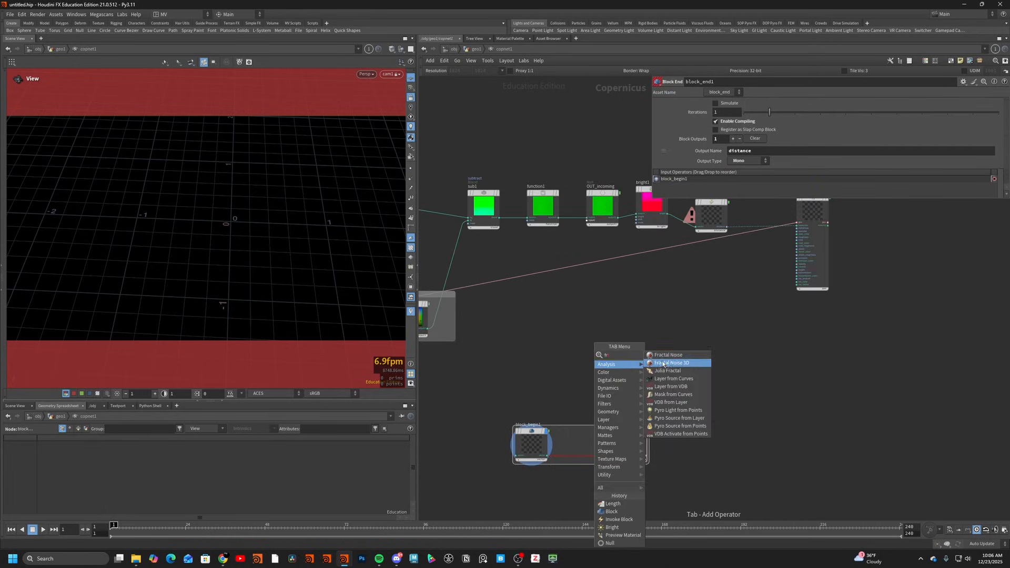
{"action": "left_click", "coordinate": [676, 357]}
{"action": "left_click", "coordinate": [580, 459]}
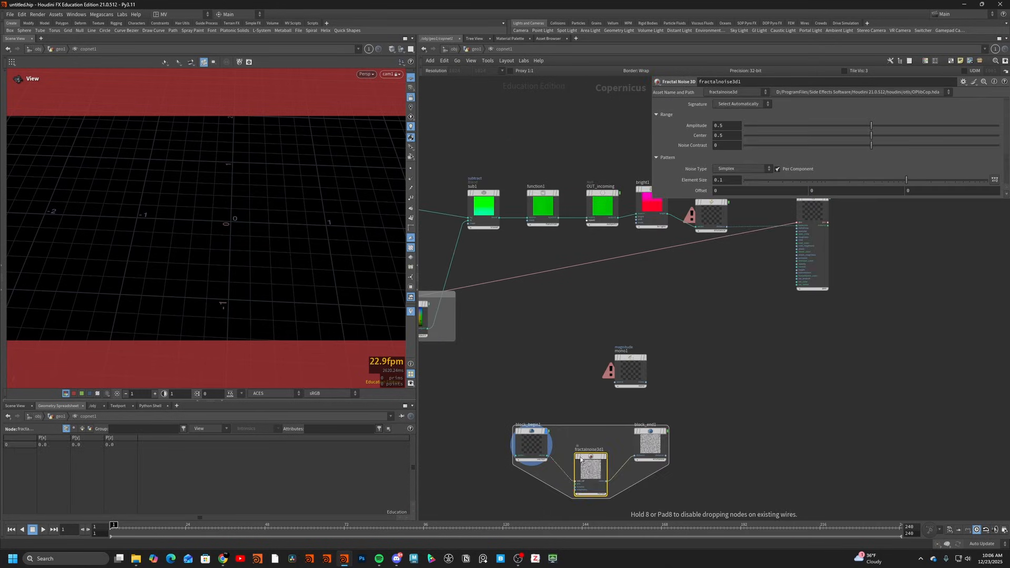
{"action": "left_click_drag", "start_coordinate": [581, 460], "coordinate": [587, 452]}
- Display the Invoke Block's output and examine how the noise behaves from different camera angles
{"action": "left_click", "coordinate": [711, 215]}
{"action": "middle_click_drag", "start_coordinate": [740, 210], "coordinate": [701, 279]}
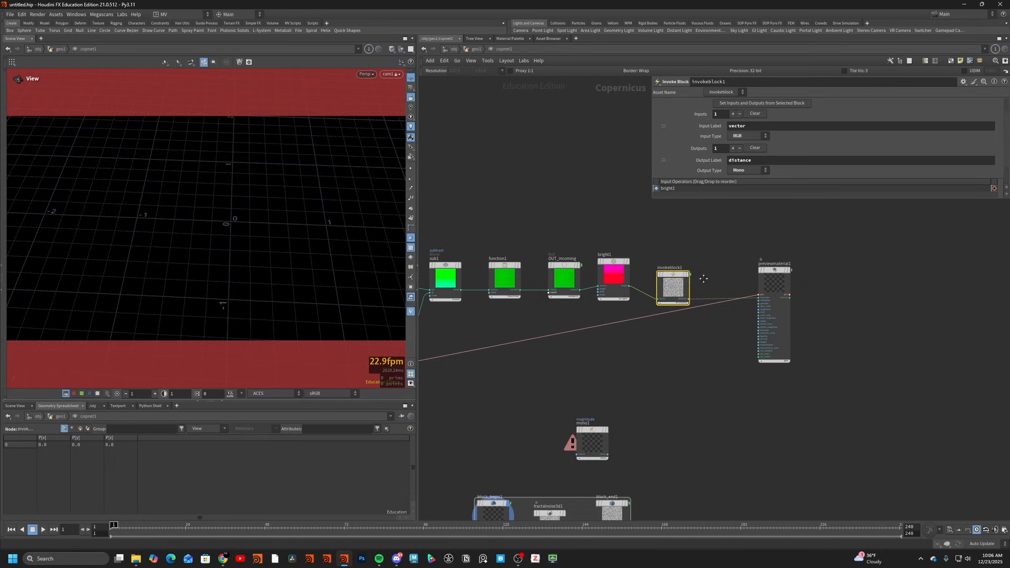
{"action": "scroll", "coordinate": [682, 282], "scroll_direction": "up", "scroll_amount": 1}
{"action": "left_click", "coordinate": [689, 273]}
{"action": "left_click_drag", "start_coordinate": [368, 280], "coordinate": [230, 237]}
{"action": "middle_click_drag", "start_coordinate": [230, 237], "coordinate": [210, 242]}
{"action": "middle_click_drag", "start_coordinate": [510, 432], "coordinate": [619, 236]}
{"action": "left_click", "coordinate": [631, 379]}
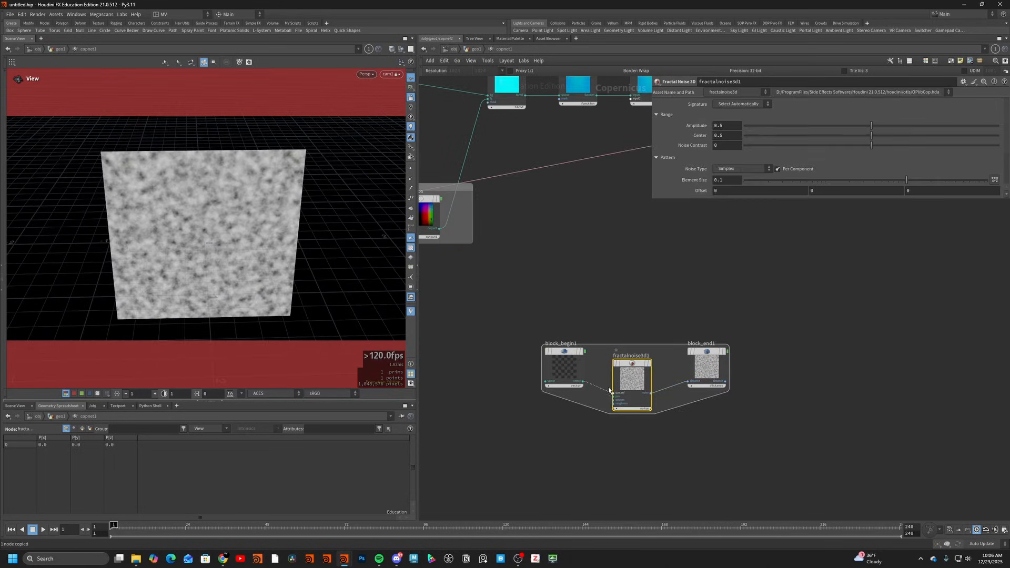
{"action": "left_click_drag", "start_coordinate": [258, 257], "coordinate": [206, 236]}
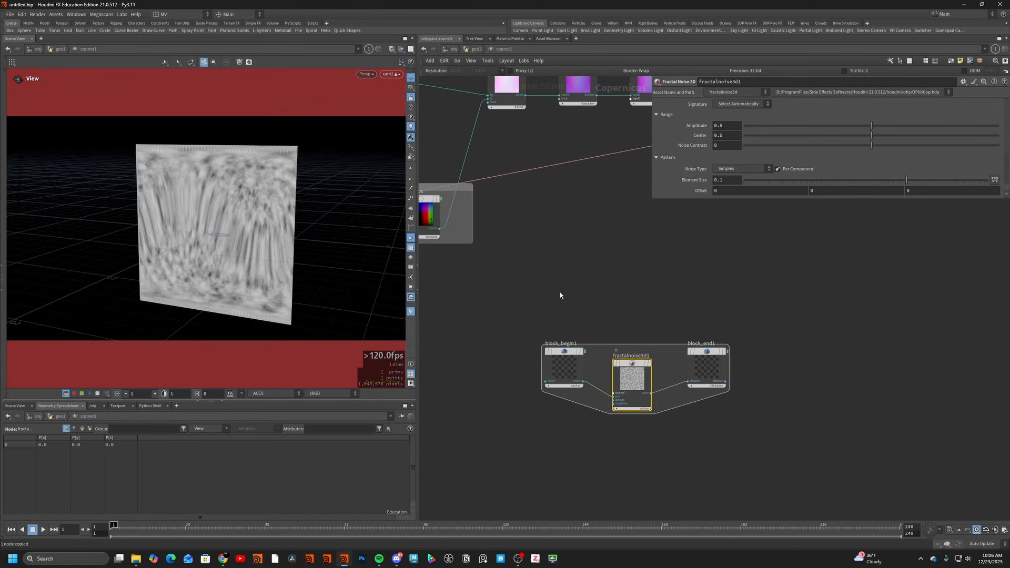
- Enclose the block nodes in a network box and delete the Fractal Noise 3D node between them
{"action": "left_click_drag", "start_coordinate": [631, 379], "coordinate": [630, 360]}
{"action": "scroll", "coordinate": [626, 363], "scroll_direction": "down", "scroll_amount": 2}
{"action": "middle_click_drag", "start_coordinate": [626, 363], "coordinate": [596, 395]}
{"action": "left_click", "coordinate": [702, 208]}
{"action": "left_click_drag", "start_coordinate": [491, 368], "coordinate": [721, 439]}
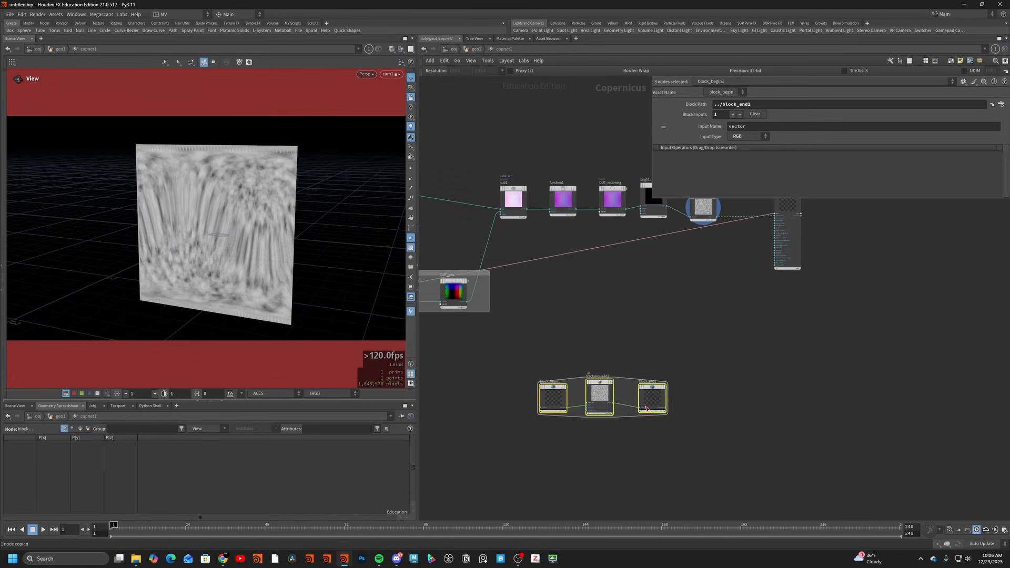
{"action": "key", "text": "f"}
{"action": "left_click", "coordinate": [703, 302]}
{"action": "key", "text": "Delete"}
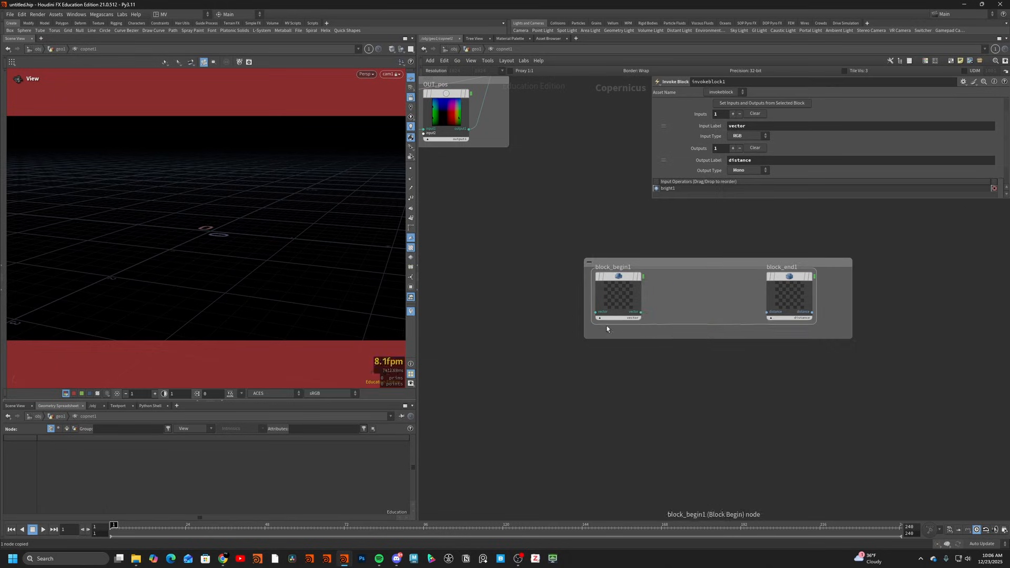
- Add a Constant node with value 3 inside the network box below the block nodes
{"action": "key", "text": "Tab"}
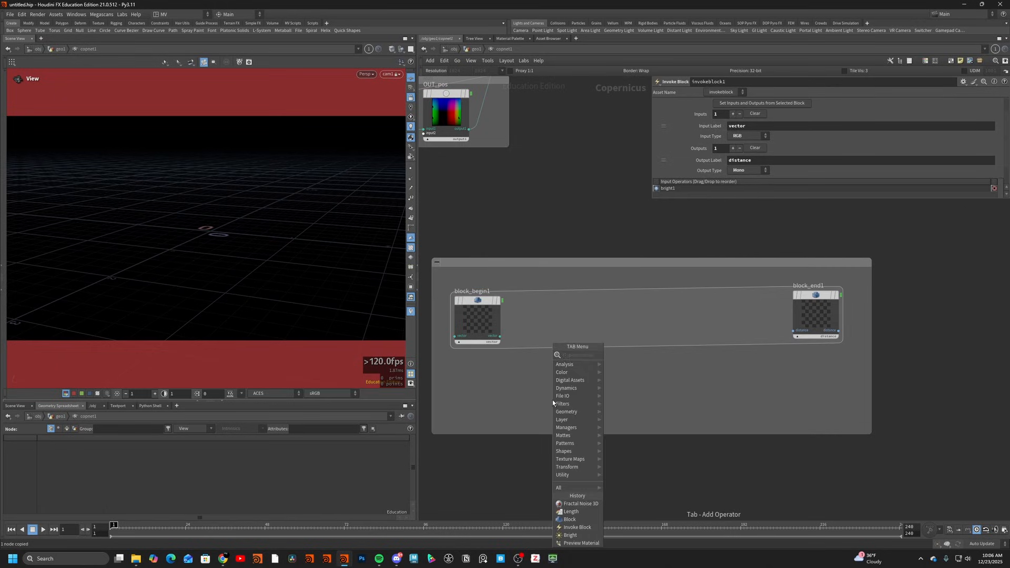
{"action": "type", "text": "cons"}
{"action": "key", "text": "Return"}
{"action": "left_click", "coordinate": [552, 400]}
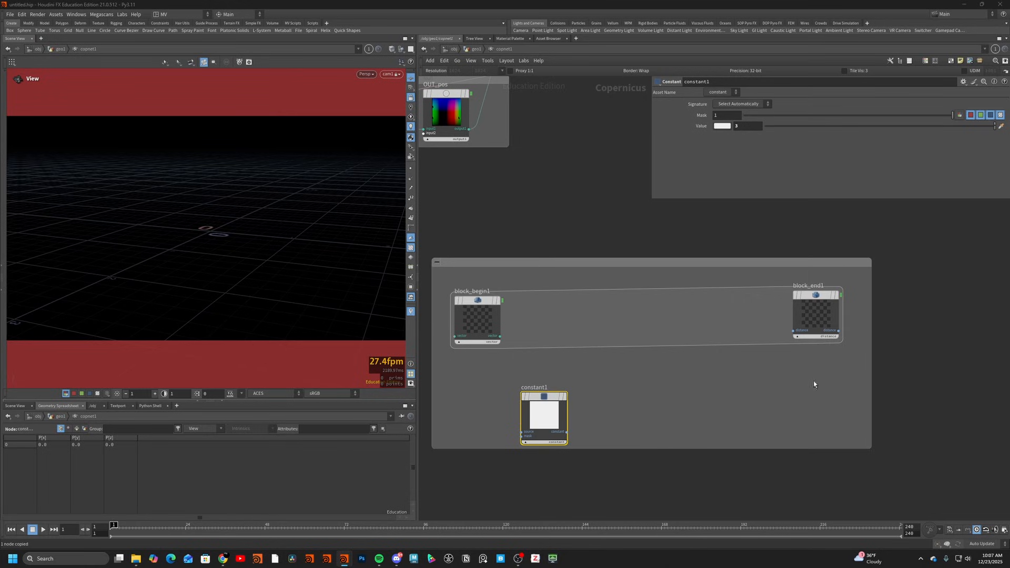
- Add an OpenCL node beside block_begin1 and feed it the block's vector output
{"action": "left_click", "coordinate": [691, 378]}
{"action": "key", "text": "Tab"}
{"action": "type", "text": "open"}
{"action": "key", "text": "Return"}
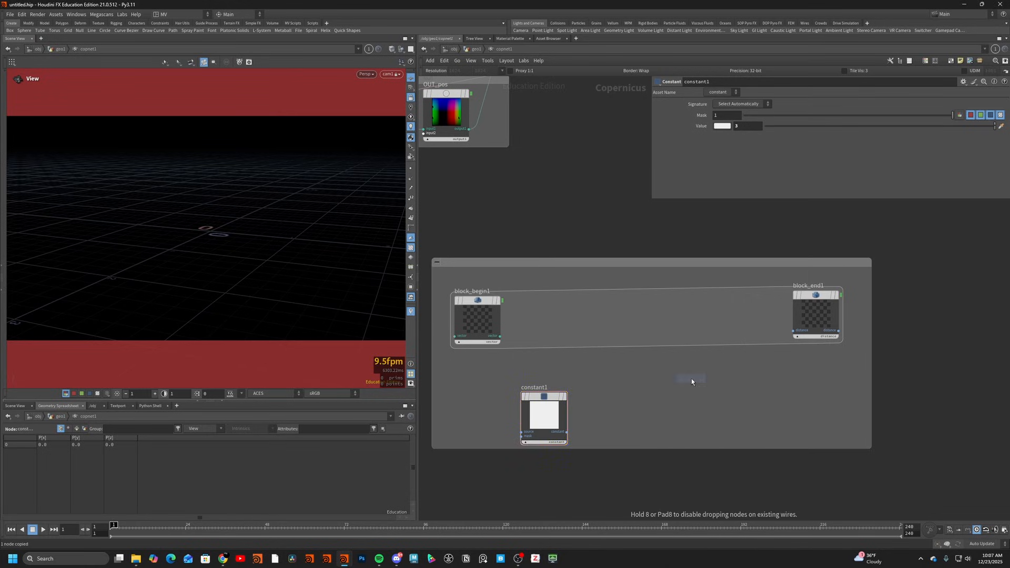
{"action": "left_click", "coordinate": [535, 337]}
{"action": "left_click_drag", "start_coordinate": [513, 354], "coordinate": [560, 327]}
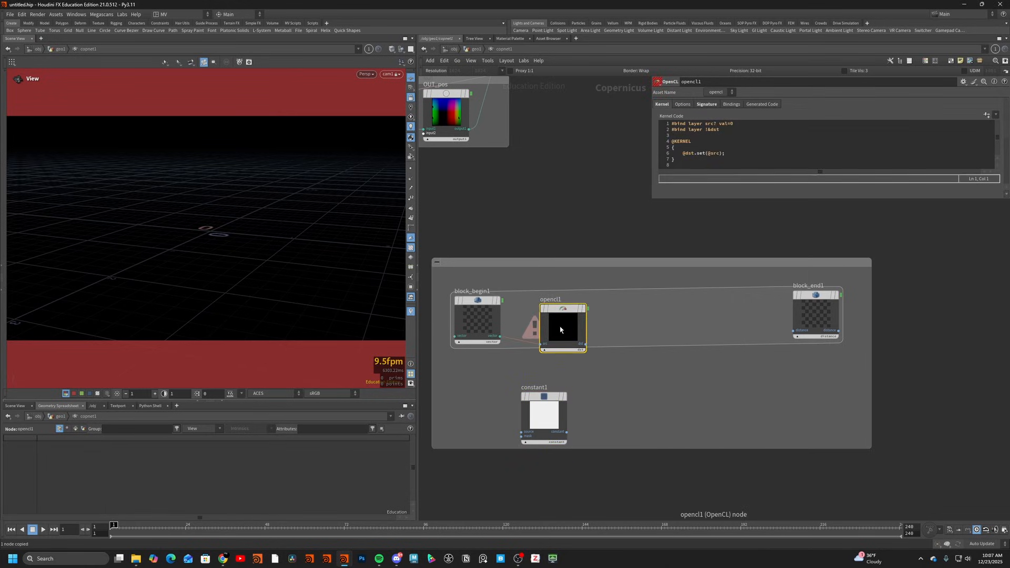
- In opencl1's kernel, remove src's default value, add the binding "#bind layer const? float", and update the node's inputs from the code
{"action": "left_click_drag", "start_coordinate": [720, 123], "coordinate": [757, 124]}
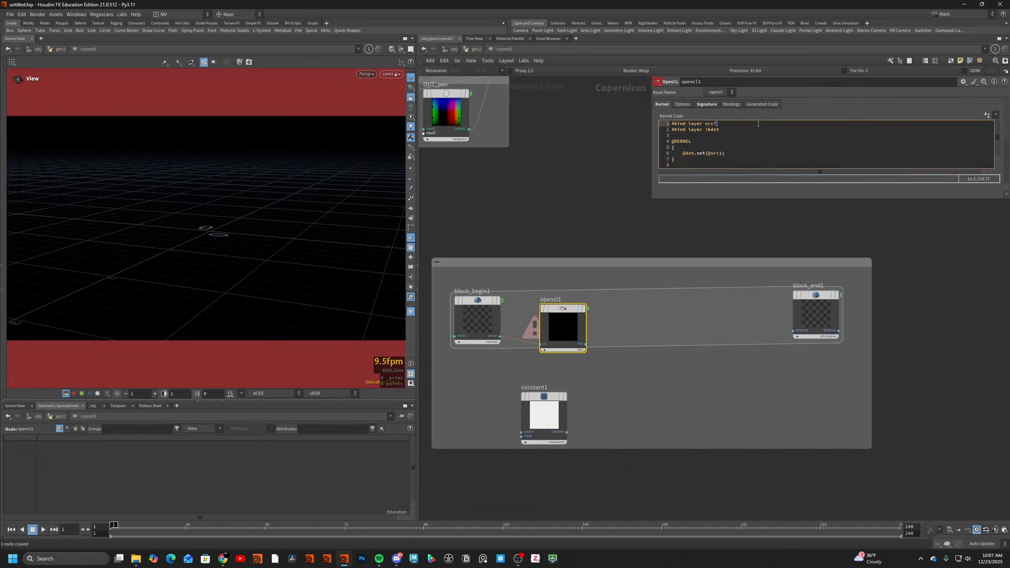
{"action": "key", "text": "Return"}
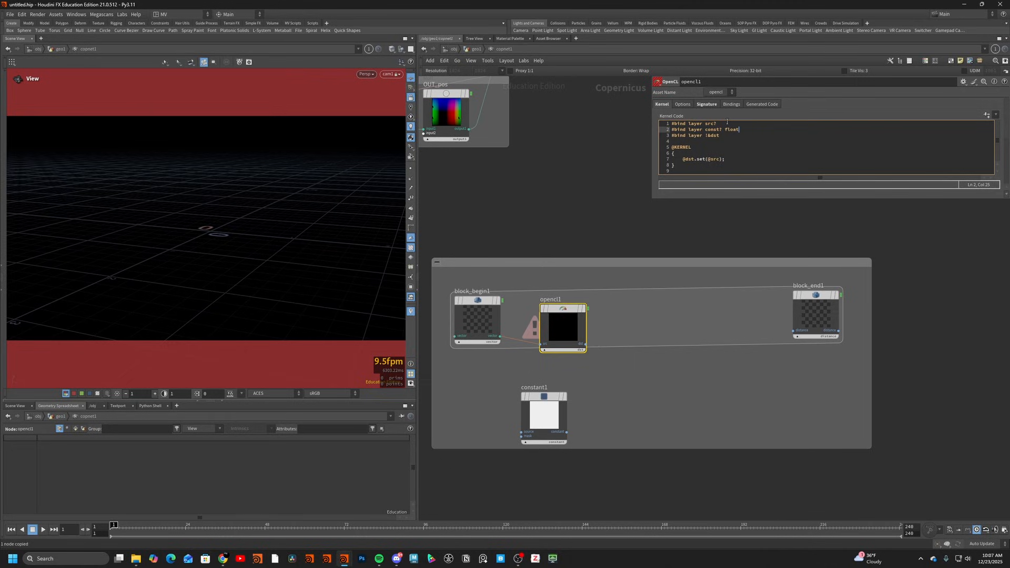
{"action": "left_click", "coordinate": [987, 114]}
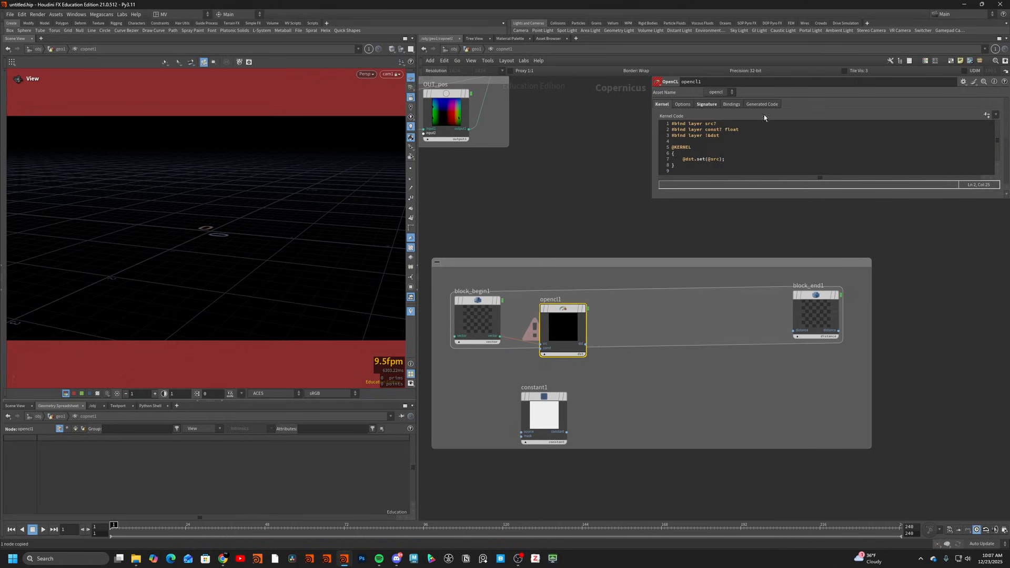
- Set opencl1's signature so the src input and the dst output are both RGB
{"action": "left_click", "coordinate": [717, 104]}
{"action": "left_click", "coordinate": [950, 130]}
{"action": "left_click", "coordinate": [950, 130]}
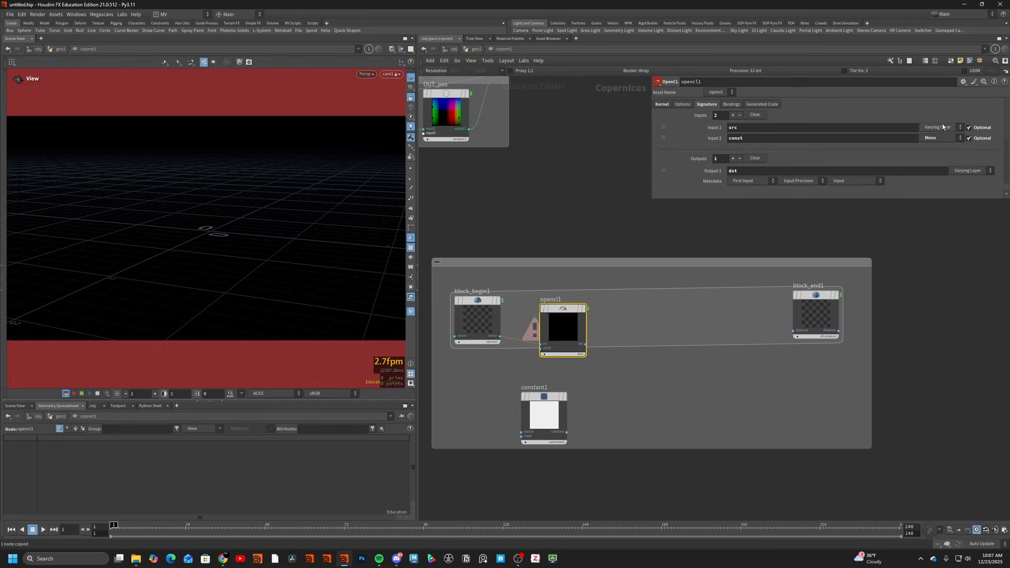
{"action": "left_click", "coordinate": [944, 128]}
{"action": "left_click", "coordinate": [927, 162]}
{"action": "left_click", "coordinate": [939, 128]}
{"action": "left_click", "coordinate": [934, 140]}
{"action": "left_click", "coordinate": [978, 171]}
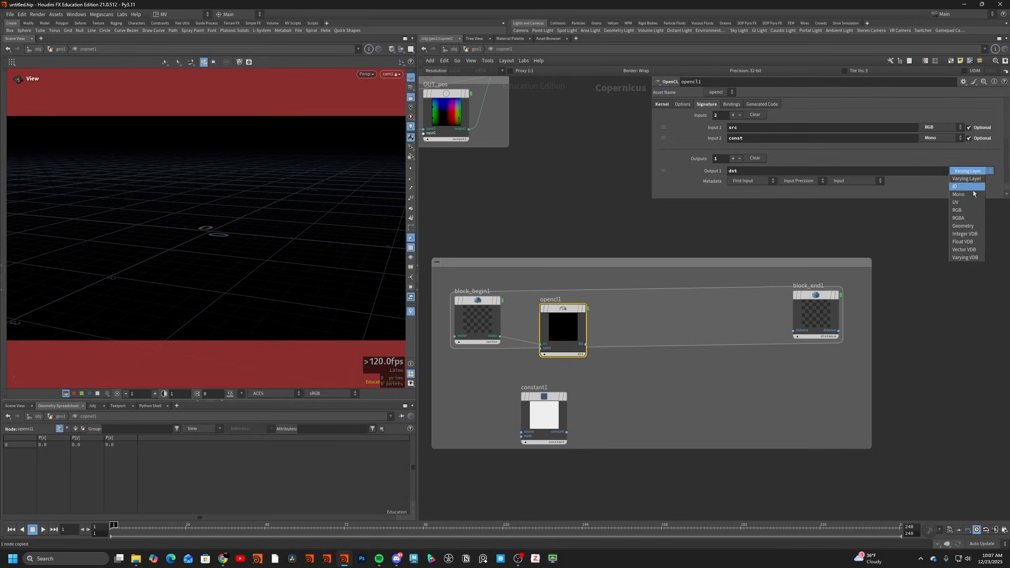
{"action": "left_click", "coordinate": [968, 209]}
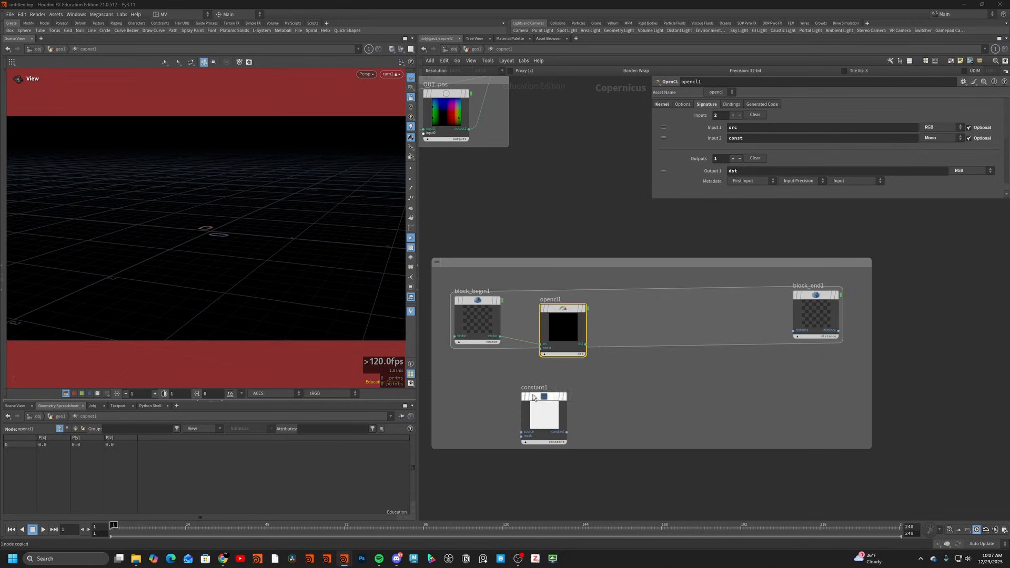
{"action": "left_click_drag", "start_coordinate": [563, 328], "coordinate": [573, 319]}
{"action": "left_click_drag", "start_coordinate": [565, 433], "coordinate": [560, 352]}
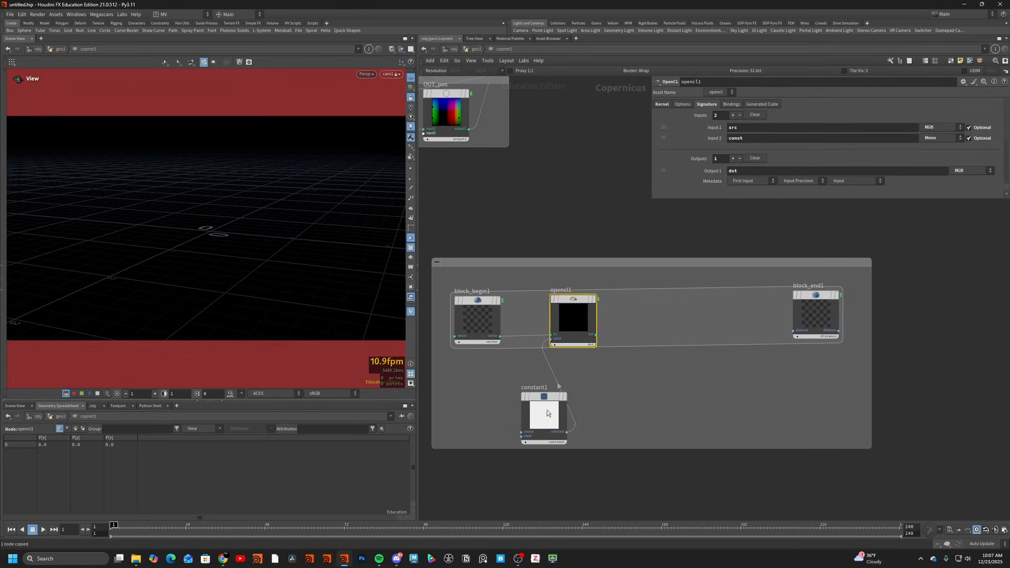
{"action": "left_click", "coordinate": [662, 104]}
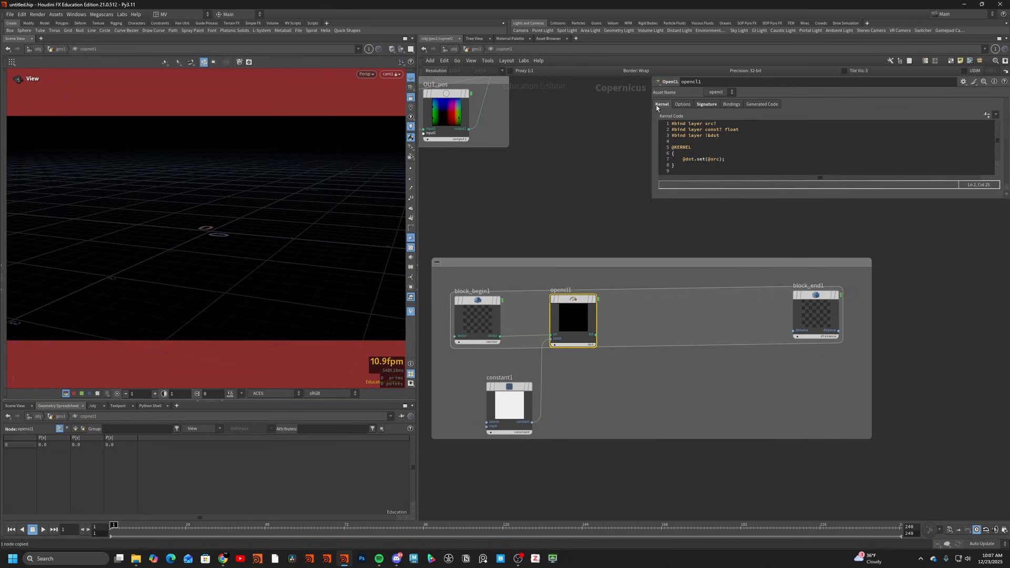
{"action": "left_click", "coordinate": [719, 159]}
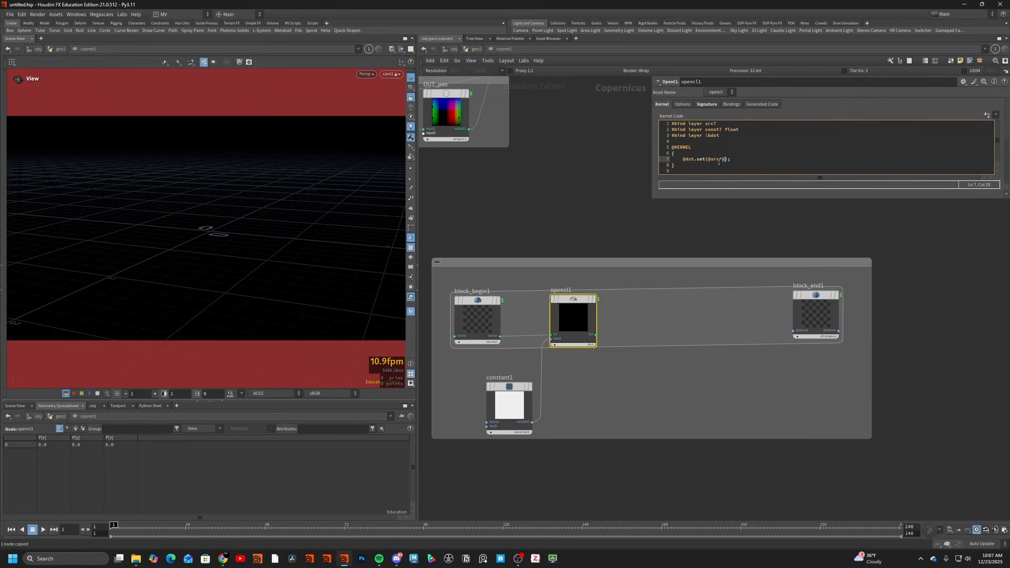
{"action": "left_click", "coordinate": [706, 221]}
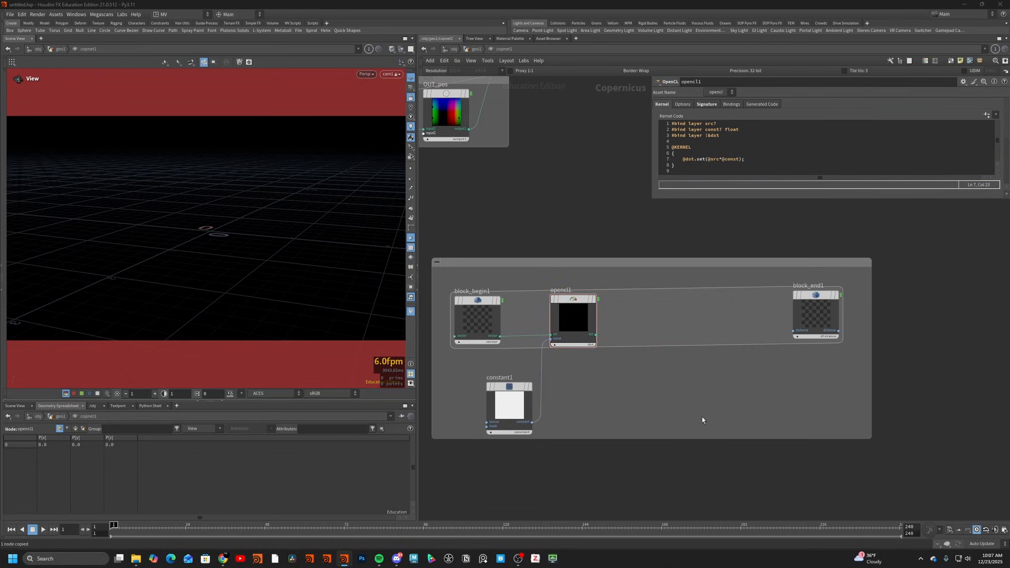
- Add a Fractal Noise 3D node after opencl1 and drive its position input with the OpenCL output
{"action": "key", "text": "Tab"}
{"action": "type", "text": "fra"}
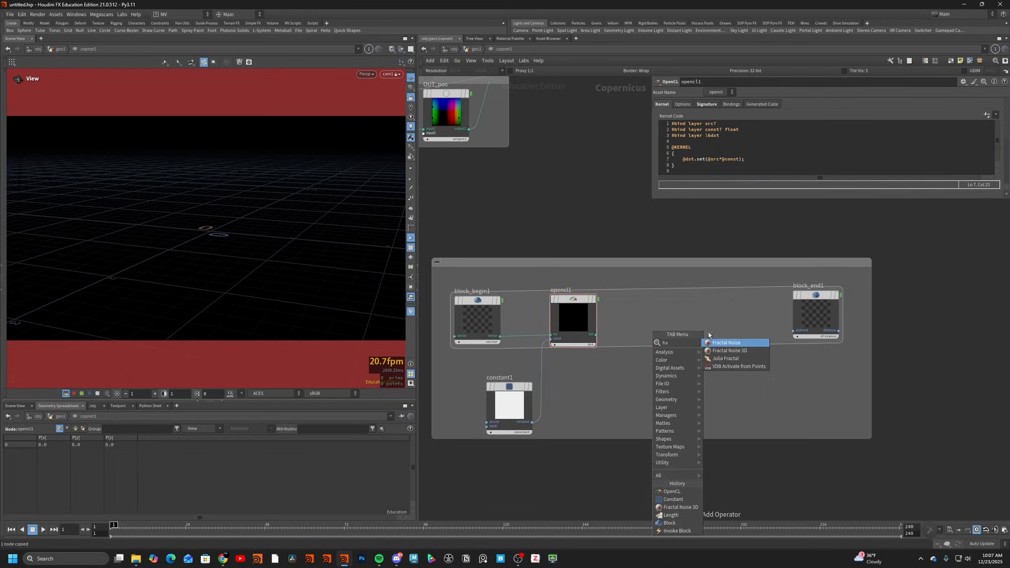
{"action": "type", "text": "c"}
{"action": "left_click", "coordinate": [728, 350]}
{"action": "left_click", "coordinate": [660, 331]}
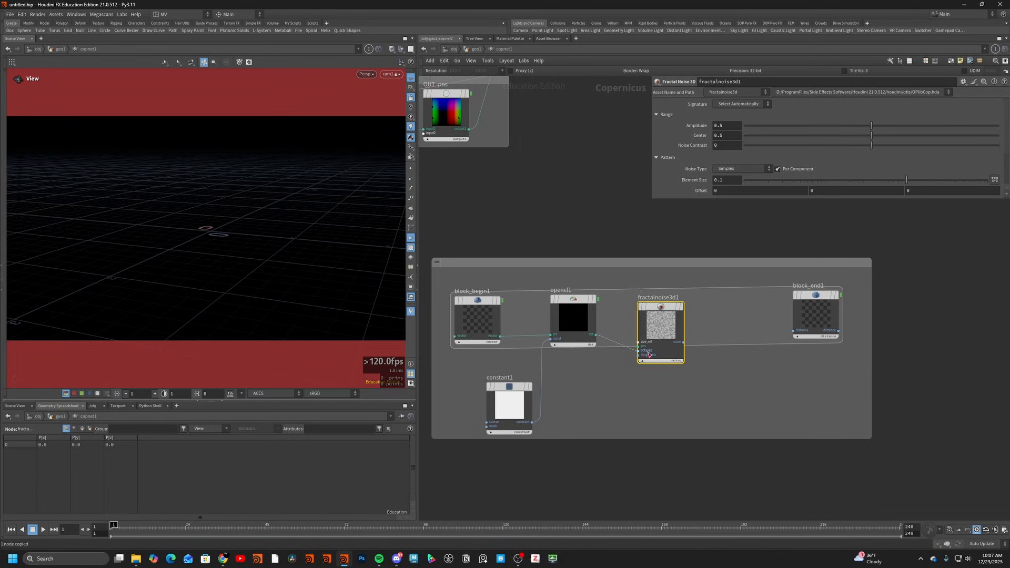
{"action": "left_click_drag", "start_coordinate": [649, 354], "coordinate": [650, 317]}
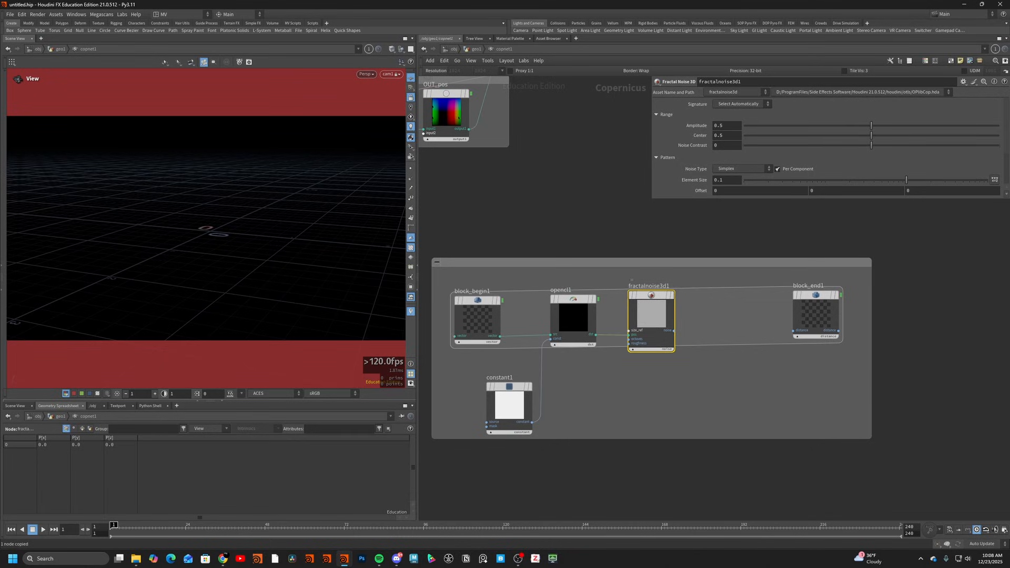
- Add a Divide blend node that divides the fractal noise by constant1, and connect its result to block_end1's distance
{"action": "key", "text": "Tab"}
{"action": "type", "text": "remap"}
{"action": "key", "text": "Return"}
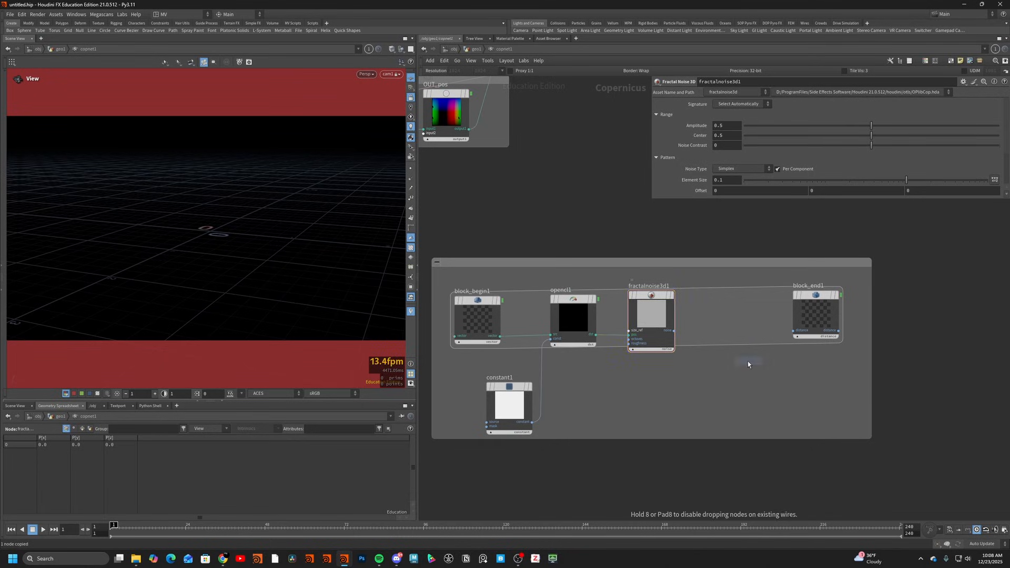
{"action": "left_click", "coordinate": [747, 360]}
{"action": "left_click", "coordinate": [705, 361]}
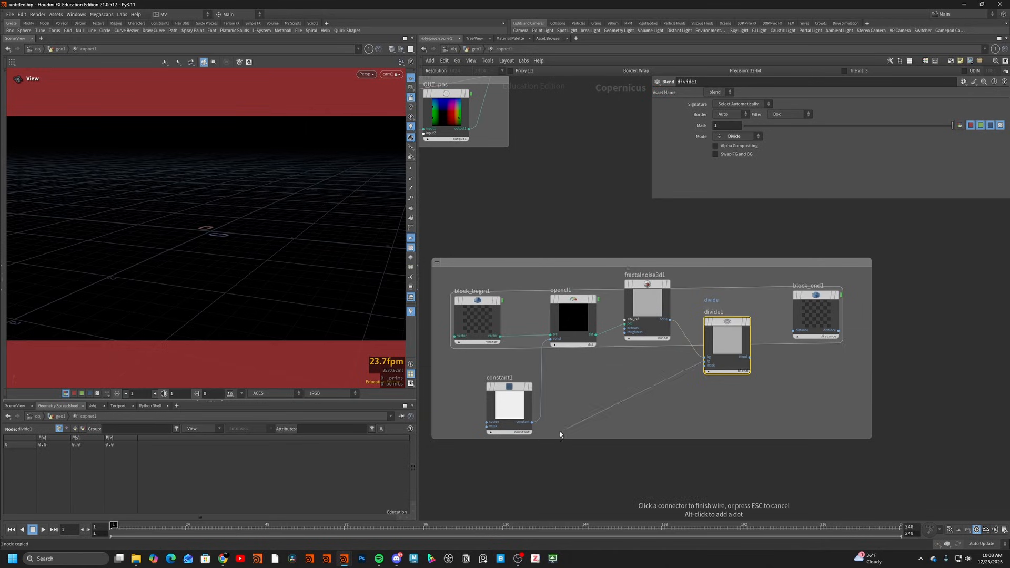
{"action": "left_click", "coordinate": [532, 422]}
{"action": "left_click_drag", "start_coordinate": [508, 409], "coordinate": [505, 403]}
{"action": "left_click", "coordinate": [750, 357]}
{"action": "left_click", "coordinate": [793, 330]}
{"action": "left_click_drag", "start_coordinate": [820, 318], "coordinate": [817, 331]}
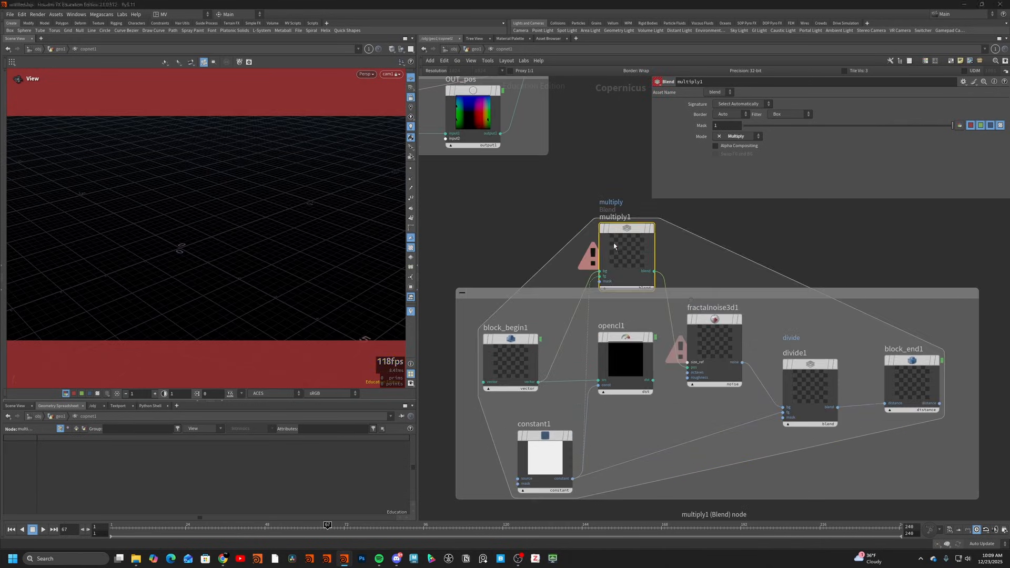
- Check the error on the multiply1 blend node and remove it, leaving opencl1 to feed the fractal noise
{"action": "middle_click", "coordinate": [638, 242]}
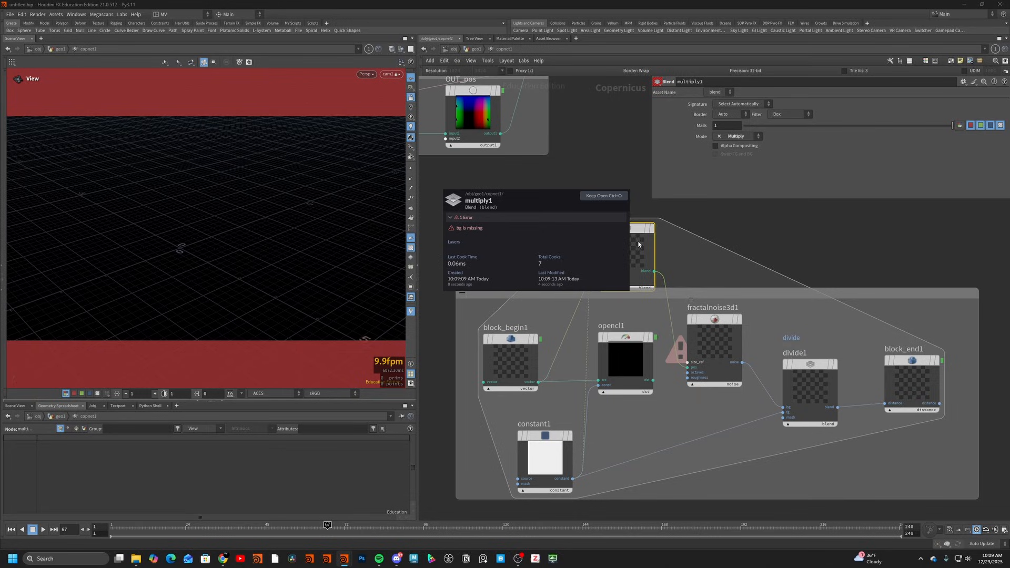
{"action": "scroll", "coordinate": [552, 349], "scroll_direction": "down", "scroll_amount": 3}
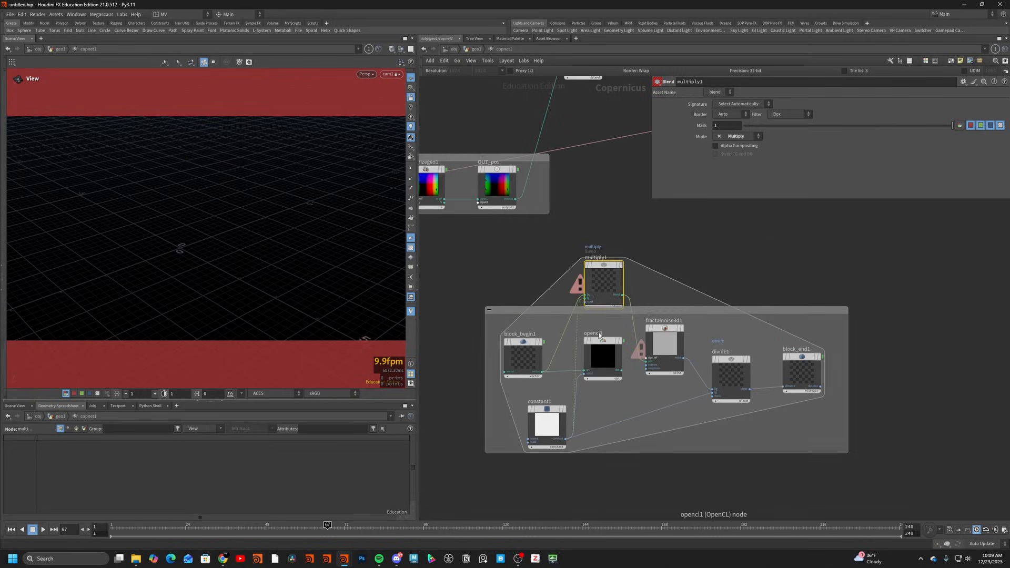
{"action": "key", "text": "ctrl+x"}
{"action": "left_click", "coordinate": [612, 363]}
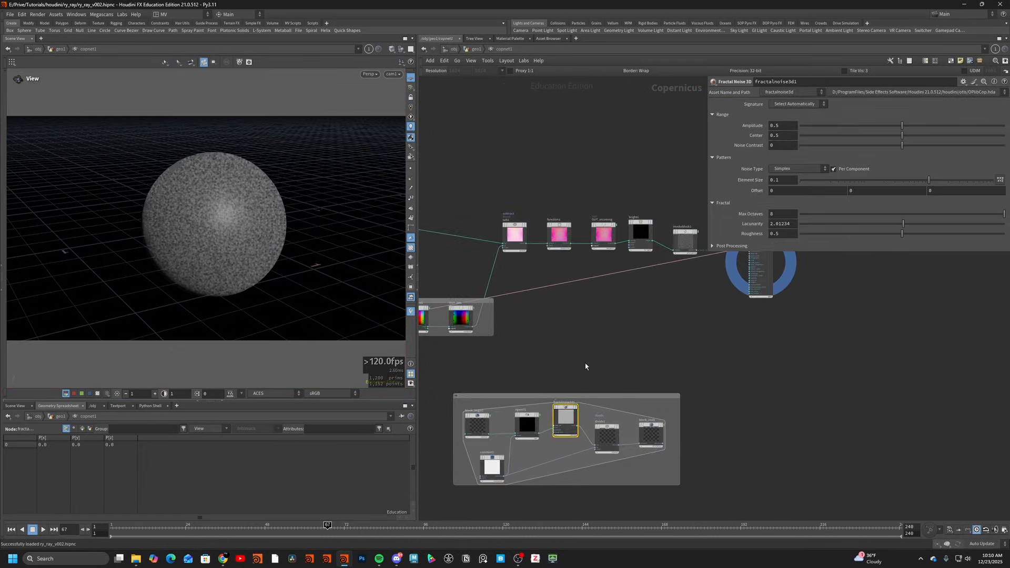
- Select invokeblock1, look through cam1 with the camera locked to the view, and orbit around the sphere
{"action": "scroll", "coordinate": [657, 257], "scroll_direction": "up", "scroll_amount": 3}
{"action": "left_click", "coordinate": [656, 257]}
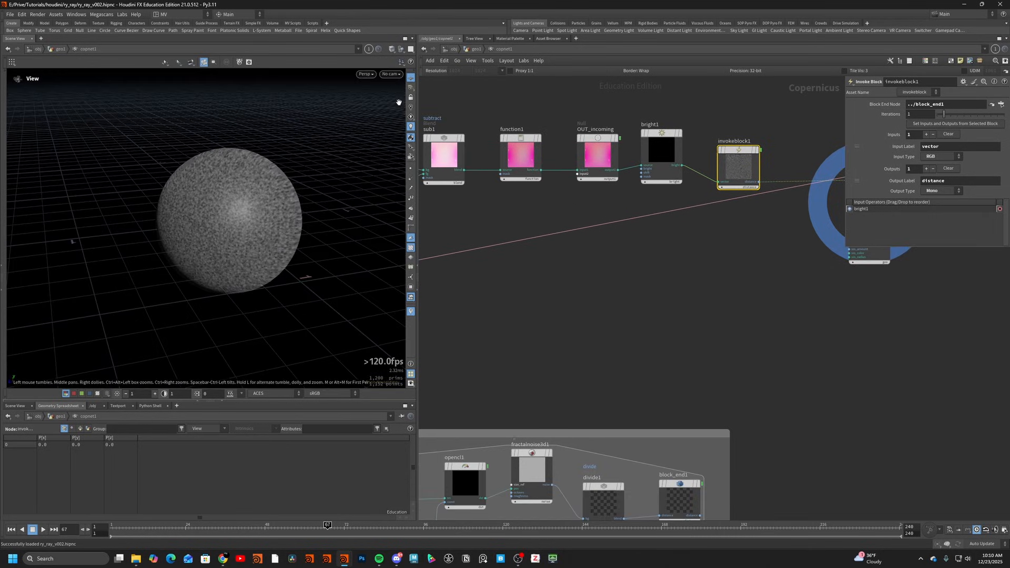
{"action": "left_click", "coordinate": [392, 74]}
{"action": "left_click", "coordinate": [398, 99]}
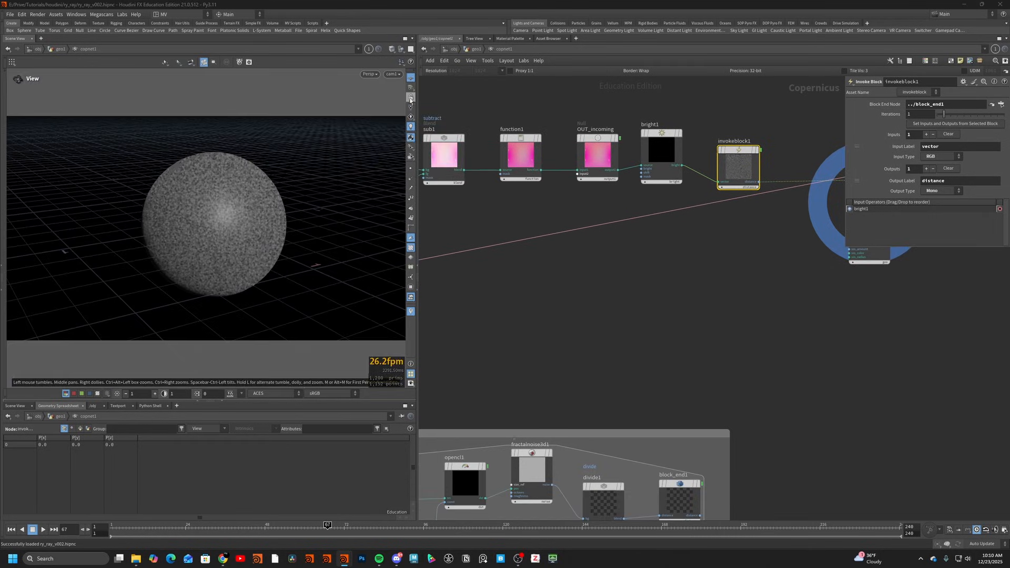
{"action": "left_click", "coordinate": [411, 98]}
{"action": "left_click_drag", "start_coordinate": [287, 176], "coordinate": [314, 217]}
- Set the Fractal Noise 3D to Perlin with element size 0.522838, amplitude 1, center 0.102, max octaves 4.69 and roughness 0.268
{"action": "middle_click_drag", "start_coordinate": [530, 400], "coordinate": [585, 287]}
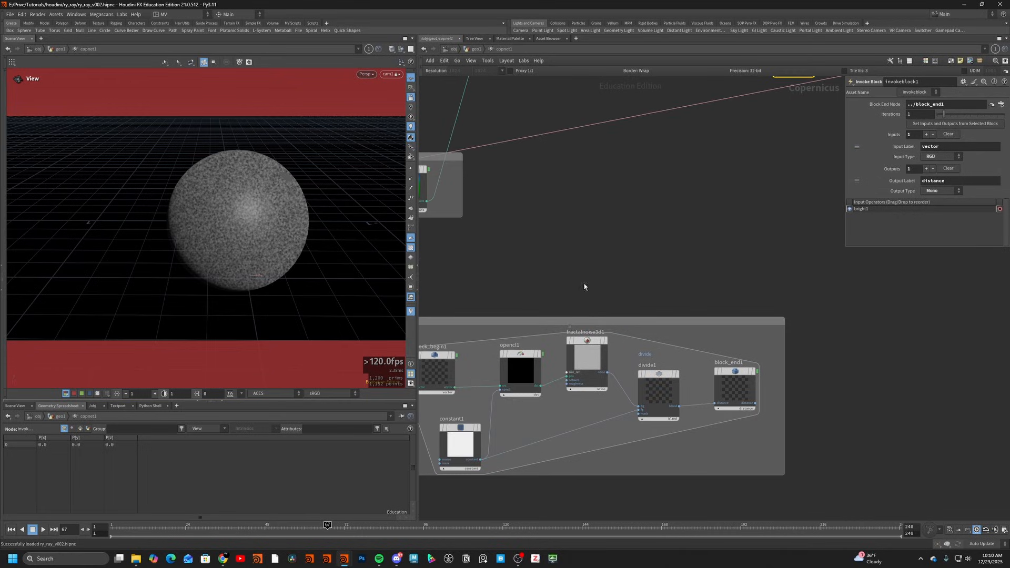
{"action": "left_click_drag", "start_coordinate": [930, 180], "coordinate": [974, 180]}
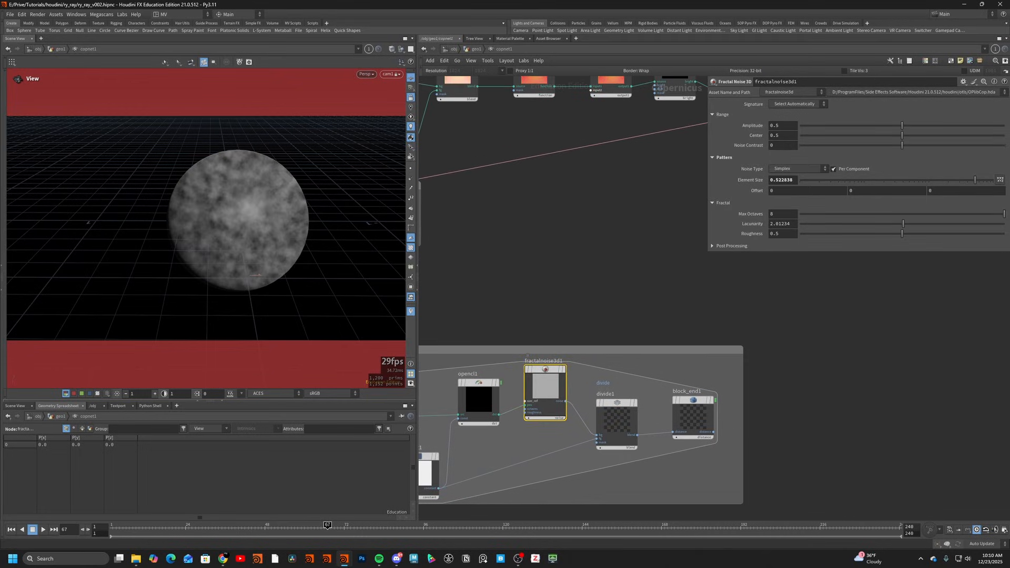
{"action": "left_click", "coordinate": [797, 168]}
{"action": "left_click", "coordinate": [782, 187]}
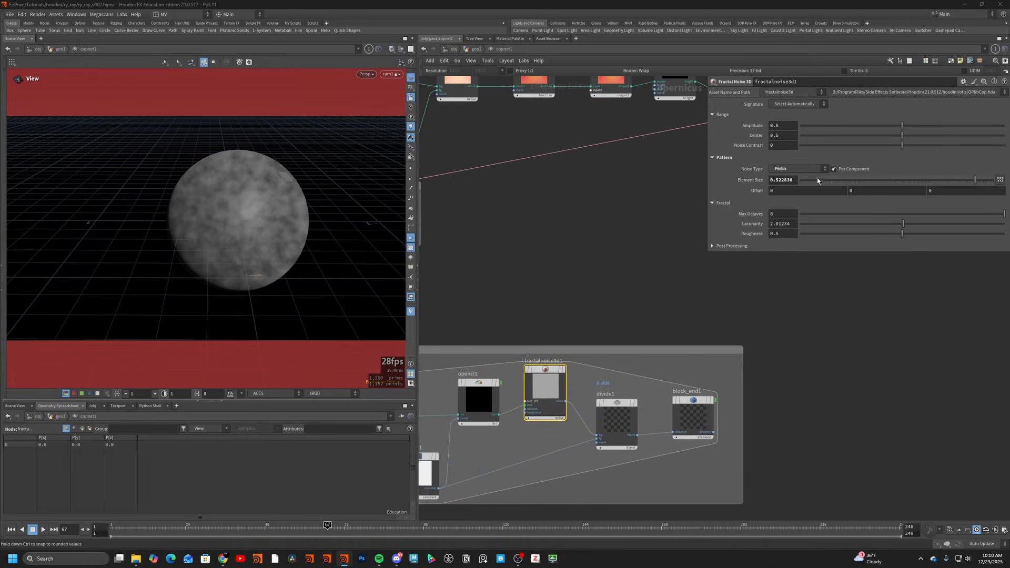
{"action": "left_click_drag", "start_coordinate": [902, 135], "coordinate": [819, 141]}
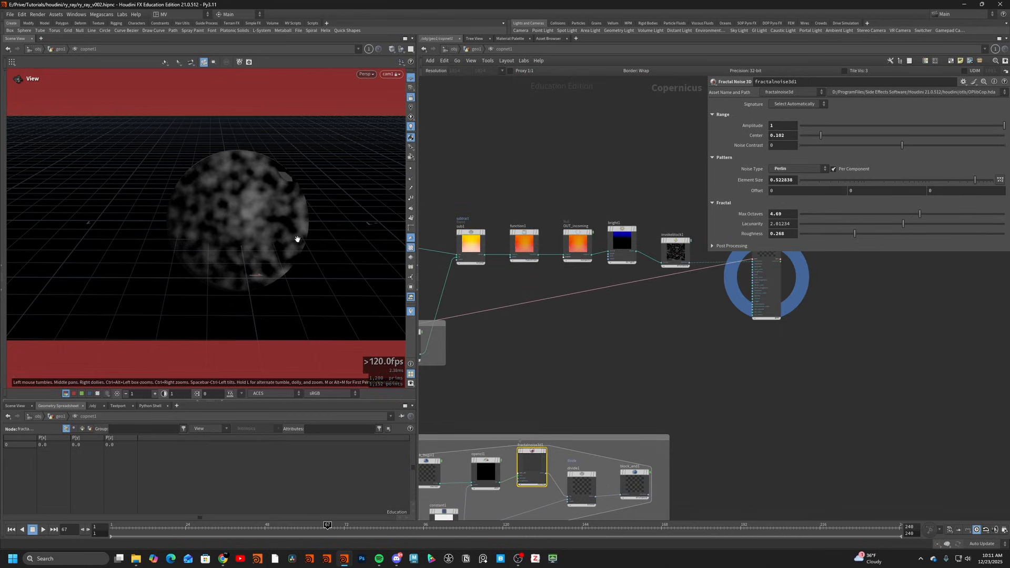
{"action": "mouse_move", "coordinate": [293, 234]}
{"action": "left_mouse_down"}
{"action": "mouse_move", "coordinate": [280, 234]}
{"action": "mouse_move", "coordinate": [320, 219]}
{"action": "mouse_move", "coordinate": [303, 227]}
{"action": "left_mouse_up"}
- Make room before the preview material, add a second Block pair there, and pull invokeblock1 out of the wire chain
{"action": "middle_click_drag", "start_coordinate": [736, 271], "coordinate": [612, 322]}
{"action": "scroll", "coordinate": [613, 322], "scroll_direction": "down", "scroll_amount": 1}
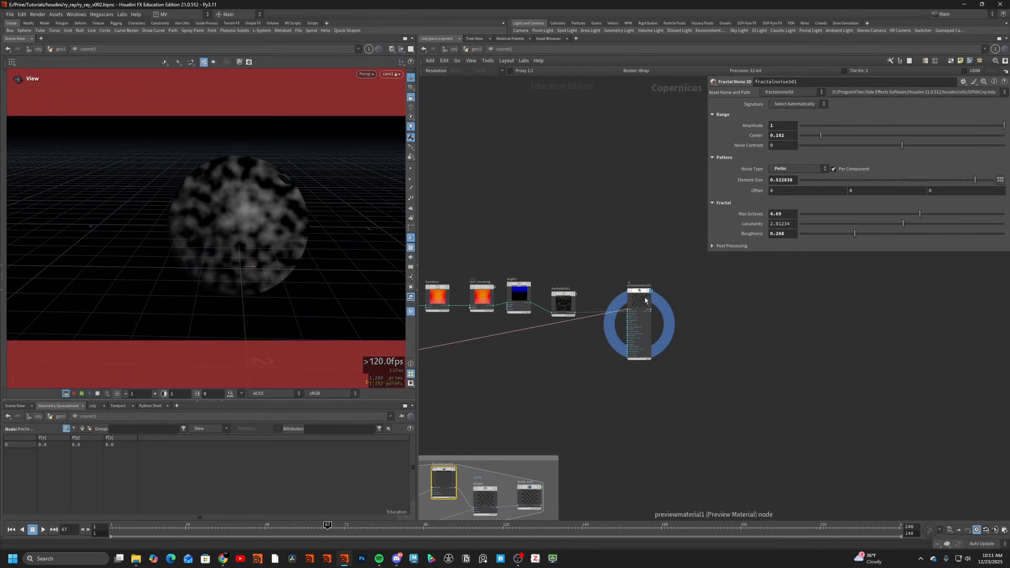
{"action": "left_click_drag", "start_coordinate": [638, 321], "coordinate": [734, 325]}
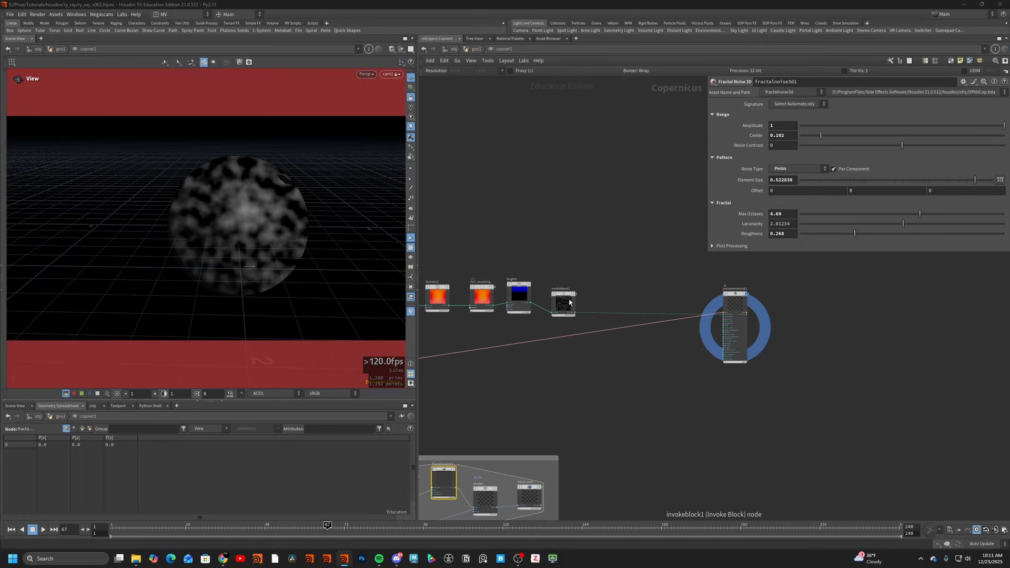
{"action": "key", "text": "Tab"}
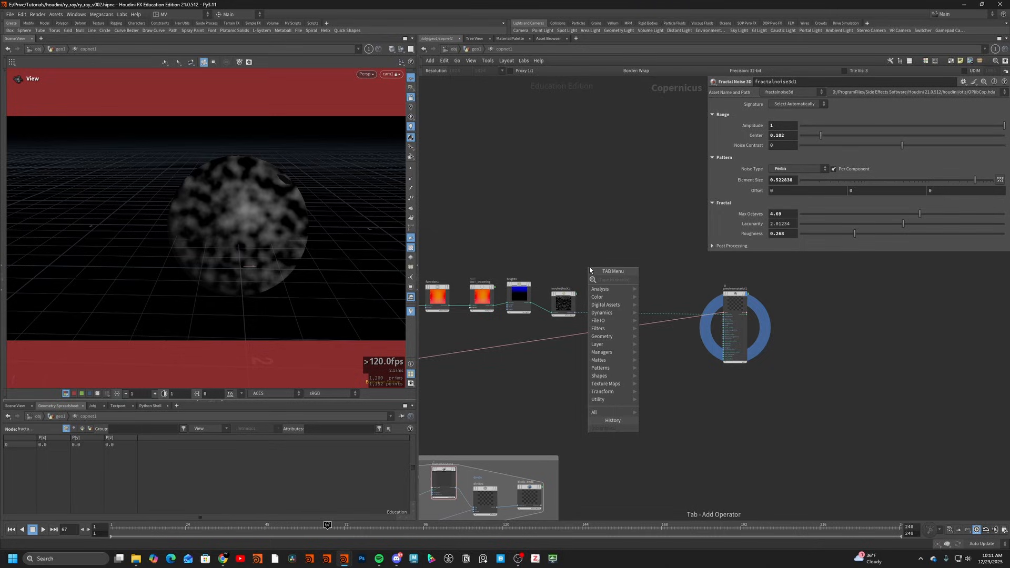
{"action": "type", "text": "block"}
{"action": "key", "text": "Return"}
{"action": "left_click", "coordinate": [612, 267]}
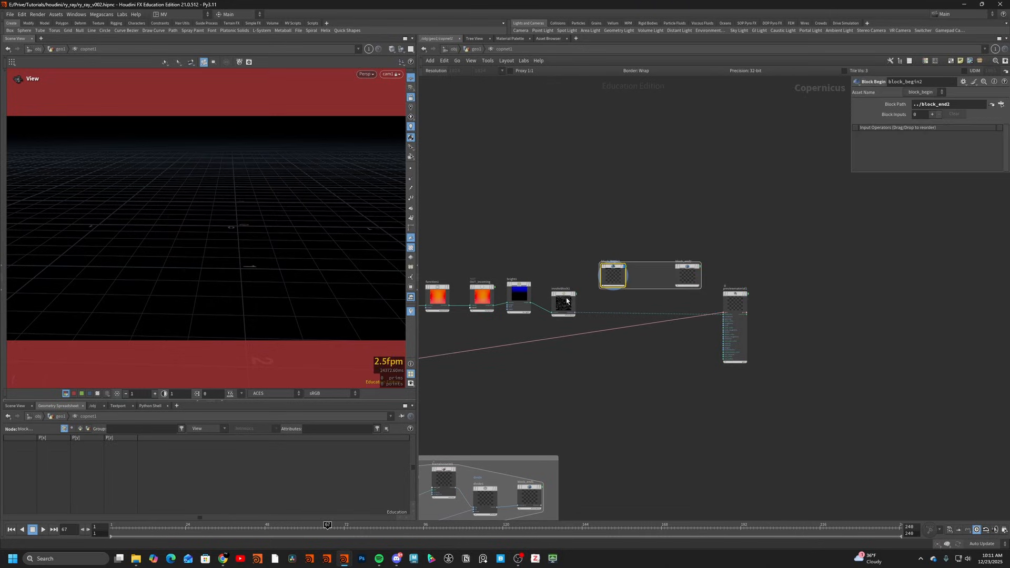
{"action": "left_click_drag", "start_coordinate": [566, 301], "coordinate": [568, 226]}
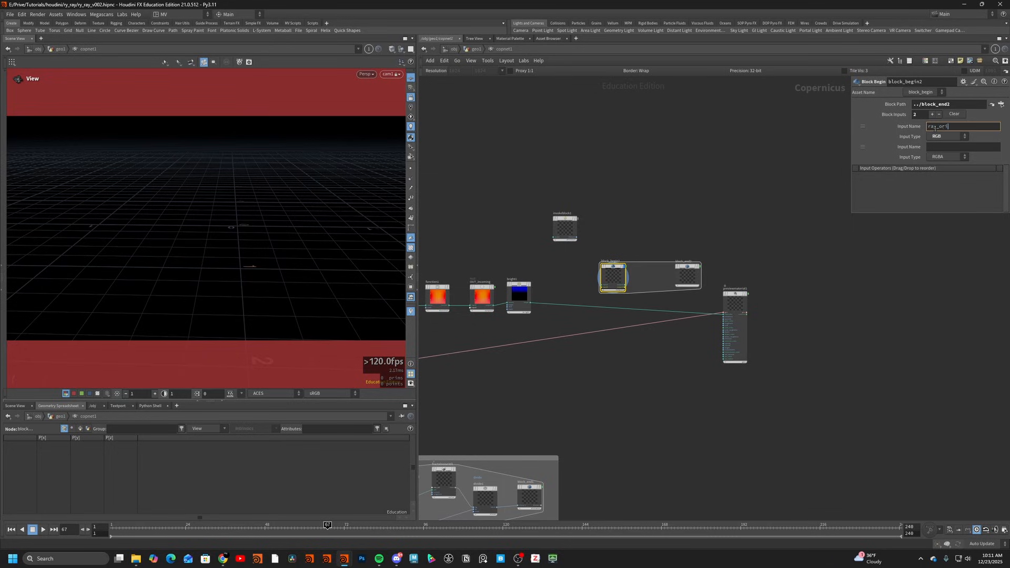
- Define two RGB inputs on block_begin2 named ray_origin and ray_direction
{"action": "left_click", "coordinate": [947, 156]}
{"action": "left_click", "coordinate": [944, 169]}
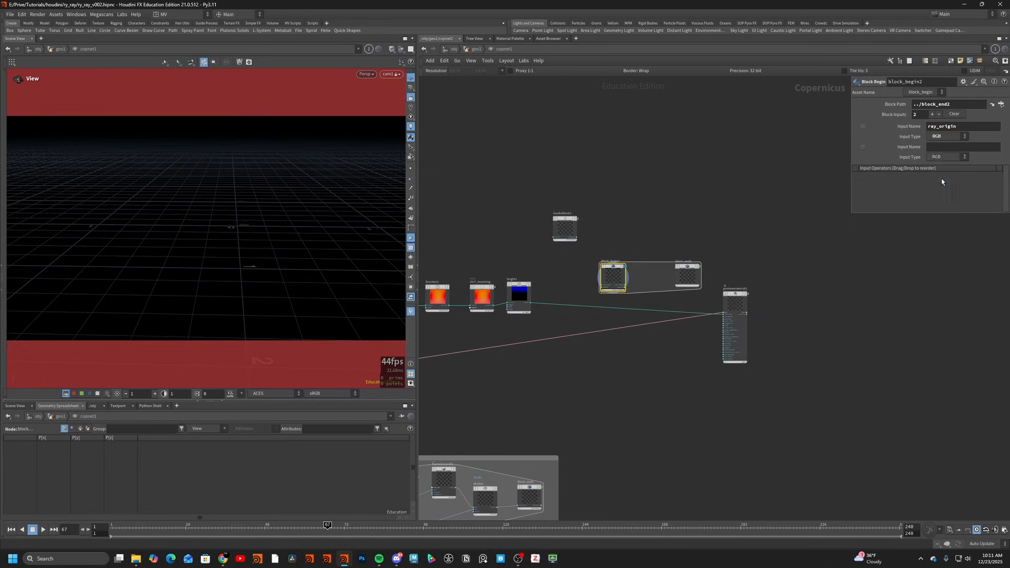
{"action": "left_click", "coordinate": [939, 148]}
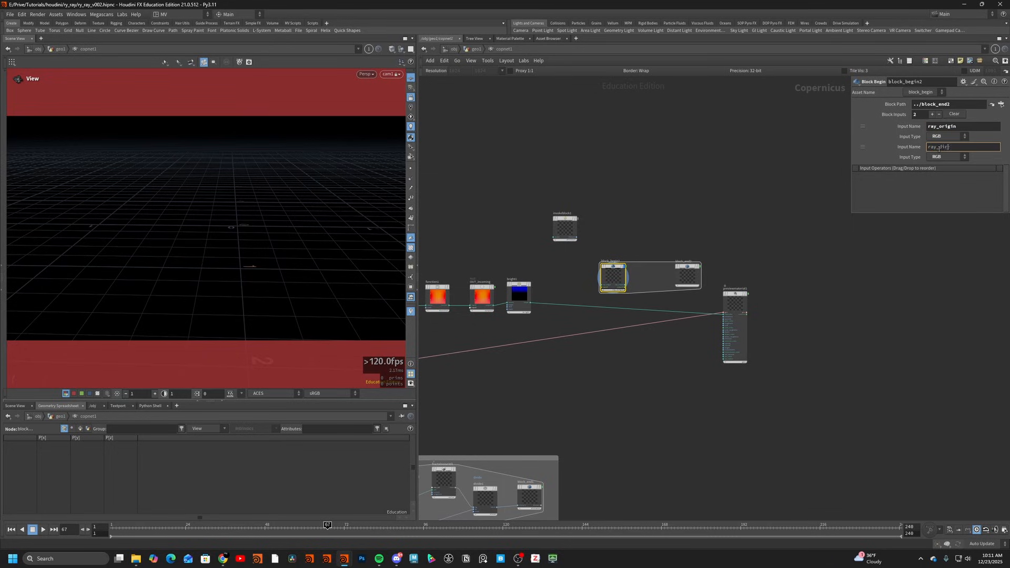
{"action": "type", "text": "ray_direction"}
{"action": "key", "text": "Return"}
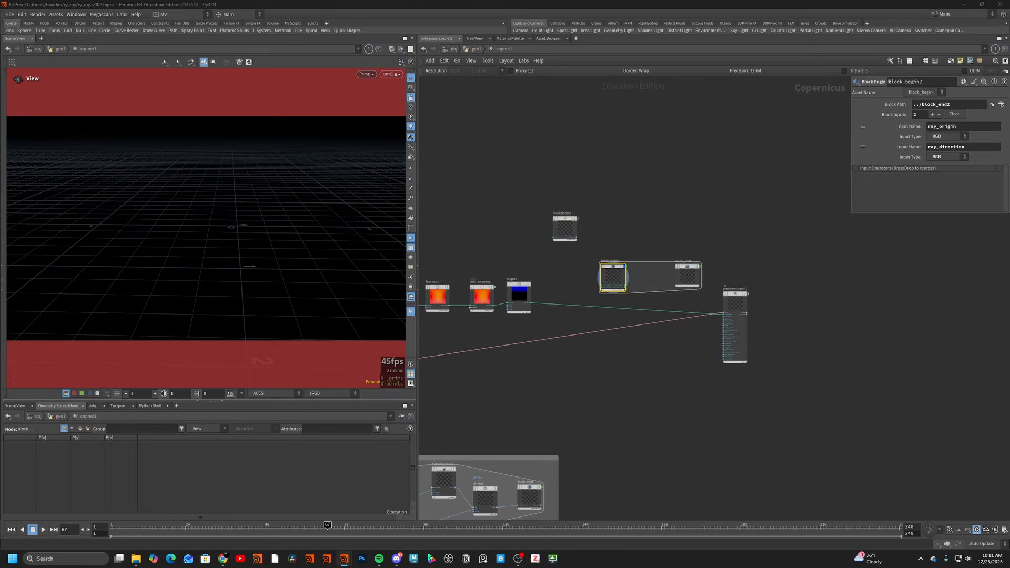
- Feed bright1 into block_begin2's ray_direction input and OUT_pos into its ray_origin input
{"action": "scroll", "coordinate": [440, 330], "scroll_direction": "up", "scroll_amount": 3}
{"action": "left_click_drag", "start_coordinate": [598, 284], "coordinate": [719, 231]}
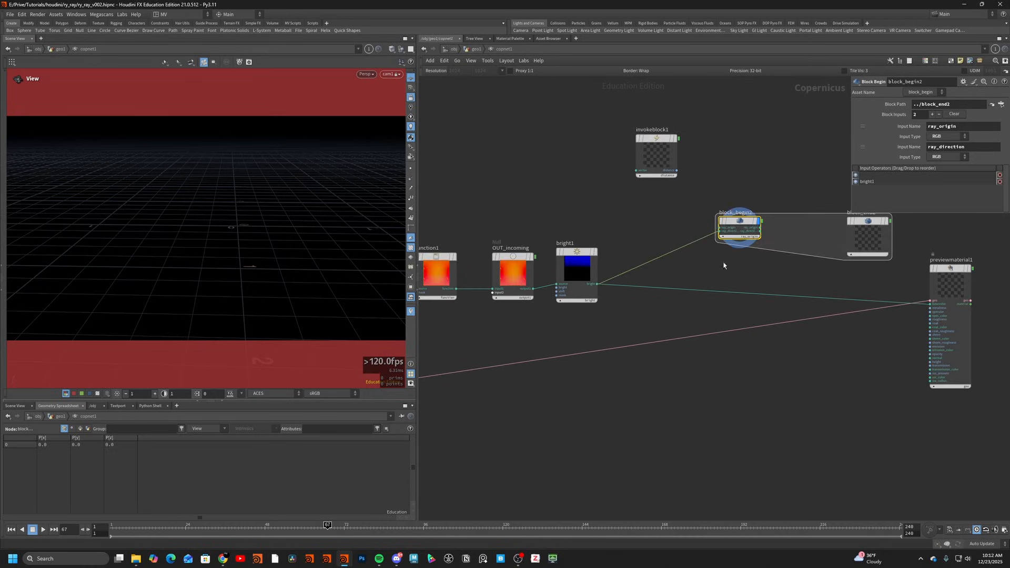
{"action": "left_click", "coordinate": [719, 227]}
{"action": "scroll", "coordinate": [637, 412], "scroll_direction": "down", "scroll_amount": 1}
{"action": "middle_click_drag", "start_coordinate": [637, 412], "coordinate": [721, 238]}
{"action": "scroll", "coordinate": [721, 239], "scroll_direction": "down", "scroll_amount": 1}
{"action": "left_click", "coordinate": [483, 256]}
- Define two RGB outputs on block_end2 named ray_origin and ray_direction
{"action": "middle_click_drag", "start_coordinate": [811, 197], "coordinate": [568, 339]}
{"action": "left_click", "coordinate": [642, 258]}
{"action": "left_click", "coordinate": [942, 152]}
{"action": "type", "text": "ray"}
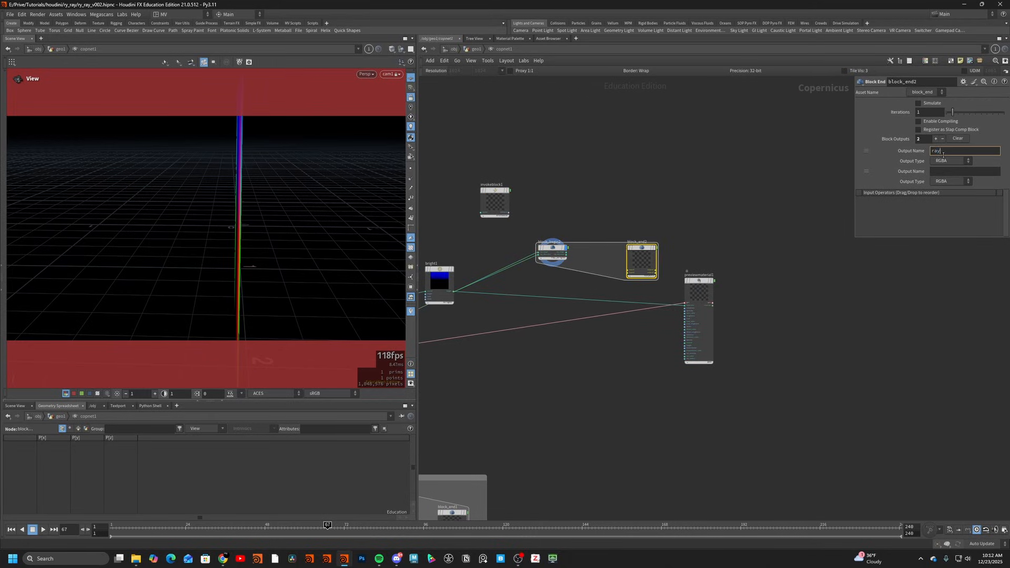
{"action": "type", "text": "_origin"}
{"action": "key", "text": "Return"}
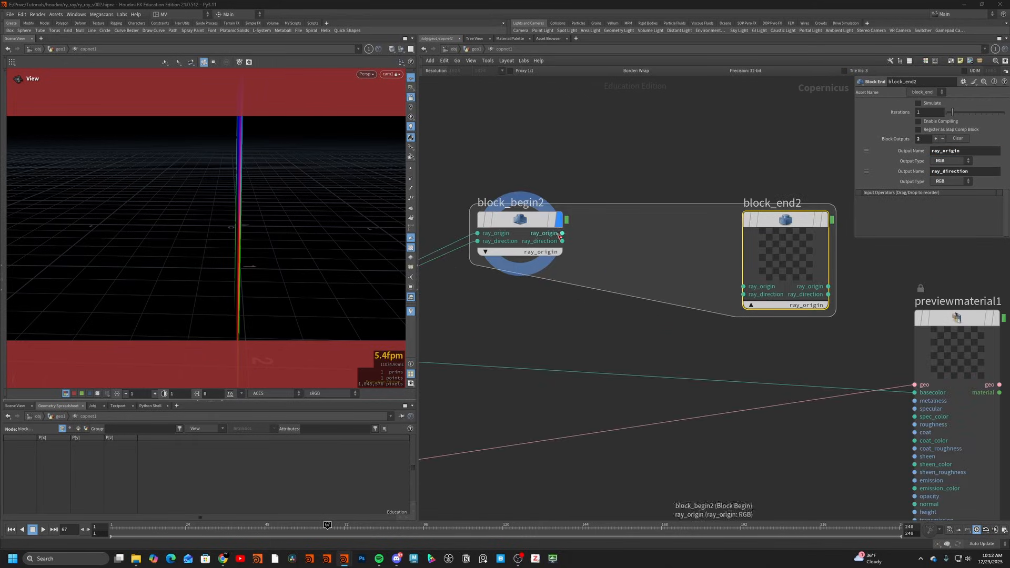
- Wire block_begin2's ray_origin and ray_direction outputs into the matching block_end2 inputs, and space out block_end2 and the preview material
{"action": "left_click", "coordinate": [562, 233]}
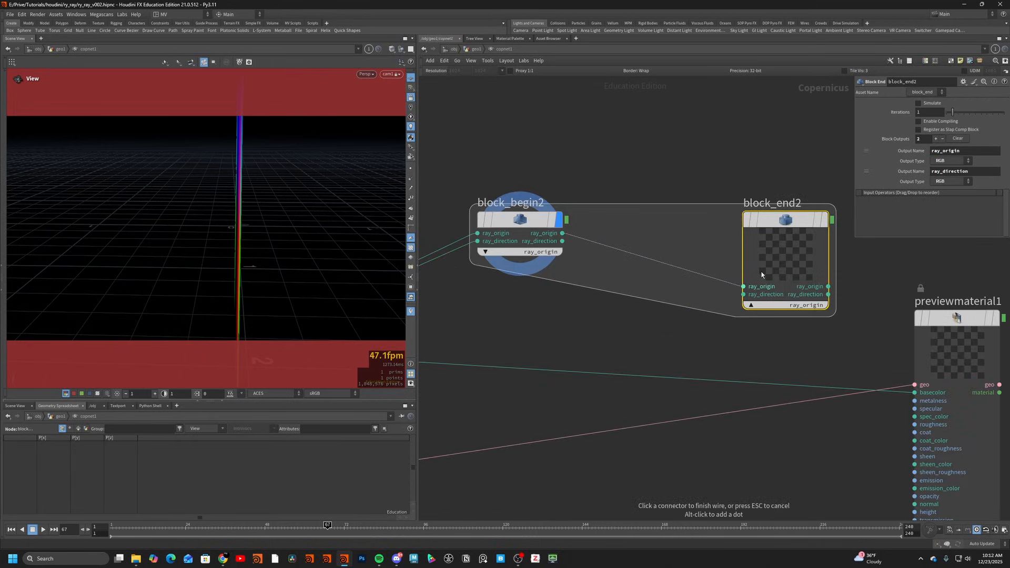
{"action": "left_click", "coordinate": [743, 286]}
{"action": "scroll", "coordinate": [828, 256], "scroll_direction": "down", "scroll_amount": 2}
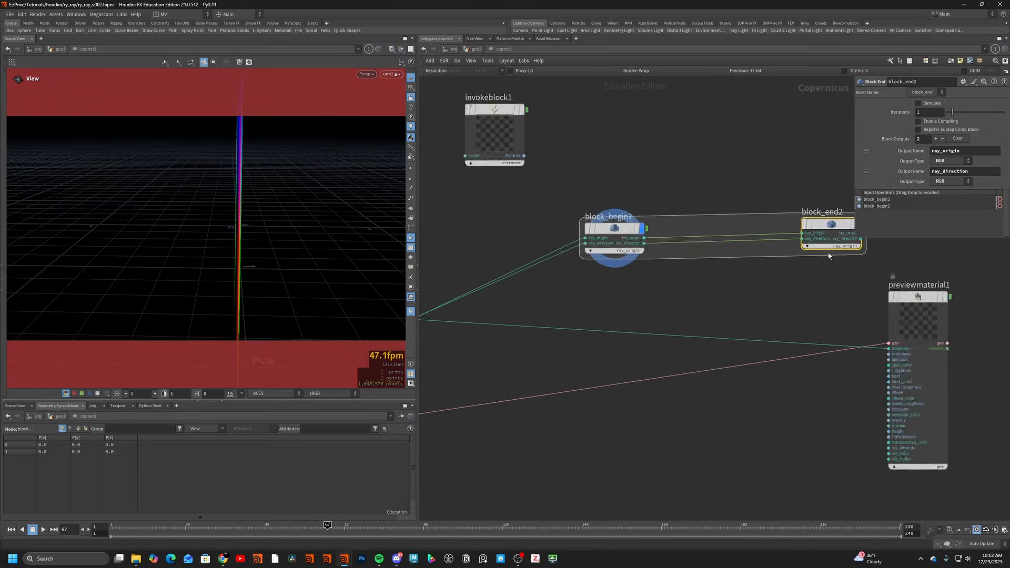
{"action": "scroll", "coordinate": [828, 256], "scroll_direction": "down", "scroll_amount": 2}
{"action": "middle_click_drag", "start_coordinate": [828, 257], "coordinate": [729, 271]}
{"action": "left_click_drag", "start_coordinate": [788, 299], "coordinate": [908, 366]}
{"action": "left_click_drag", "start_coordinate": [725, 254], "coordinate": [801, 257]}
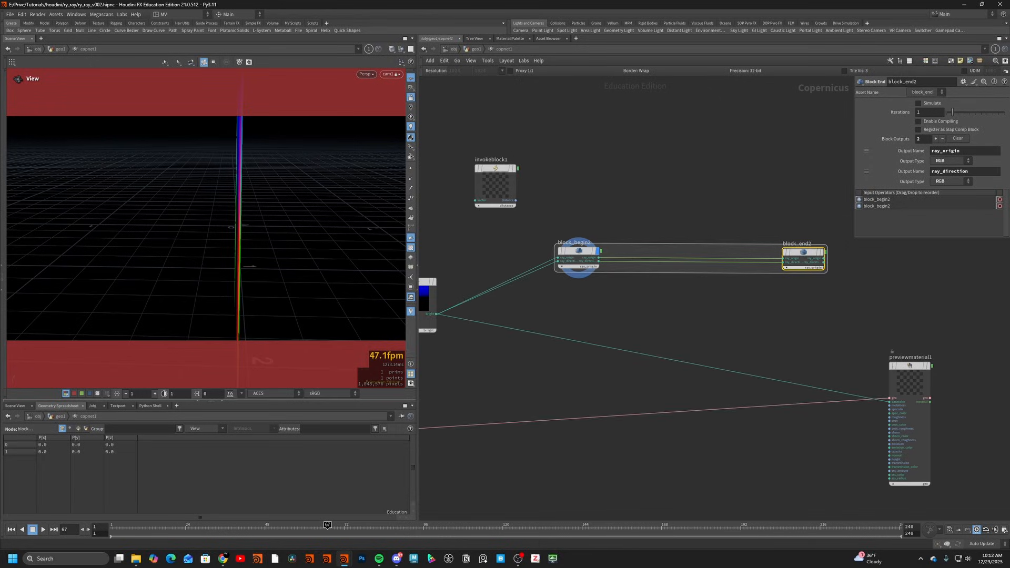
- Place invokeblock1 above the new block and feed block_begin2's ray_origin into its vector input
{"action": "middle_click_drag", "start_coordinate": [500, 270], "coordinate": [560, 311]}
{"action": "scroll", "coordinate": [560, 294], "scroll_direction": "down", "scroll_amount": 1}
{"action": "left_click_drag", "start_coordinate": [567, 244], "coordinate": [688, 267]}
{"action": "scroll", "coordinate": [649, 290], "scroll_direction": "up", "scroll_amount": 4}
{"action": "left_click", "coordinate": [630, 300]}
{"action": "left_click", "coordinate": [668, 250]}
{"action": "left_click_drag", "start_coordinate": [716, 234], "coordinate": [746, 219]}
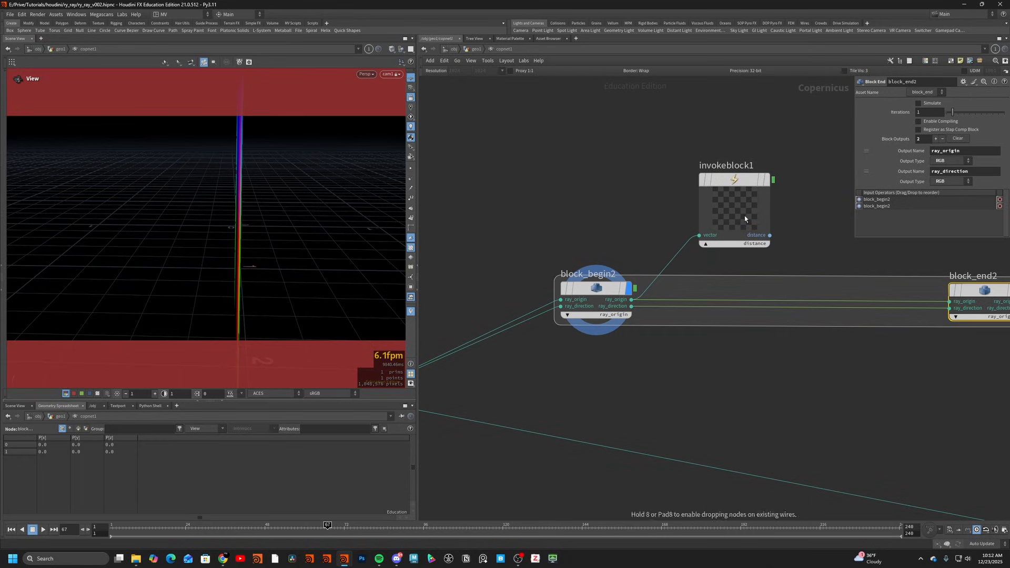
- Add a Multiply node that combines block_begin2's ray_direction as background with invokeblock1's distance as foreground
{"action": "middle_click_drag", "start_coordinate": [795, 245], "coordinate": [652, 263]}
{"action": "scroll", "coordinate": [652, 263], "scroll_direction": "up", "scroll_amount": 2}
{"action": "middle_click_drag", "start_coordinate": [494, 309], "coordinate": [581, 288]}
{"action": "left_click", "coordinate": [497, 320]}
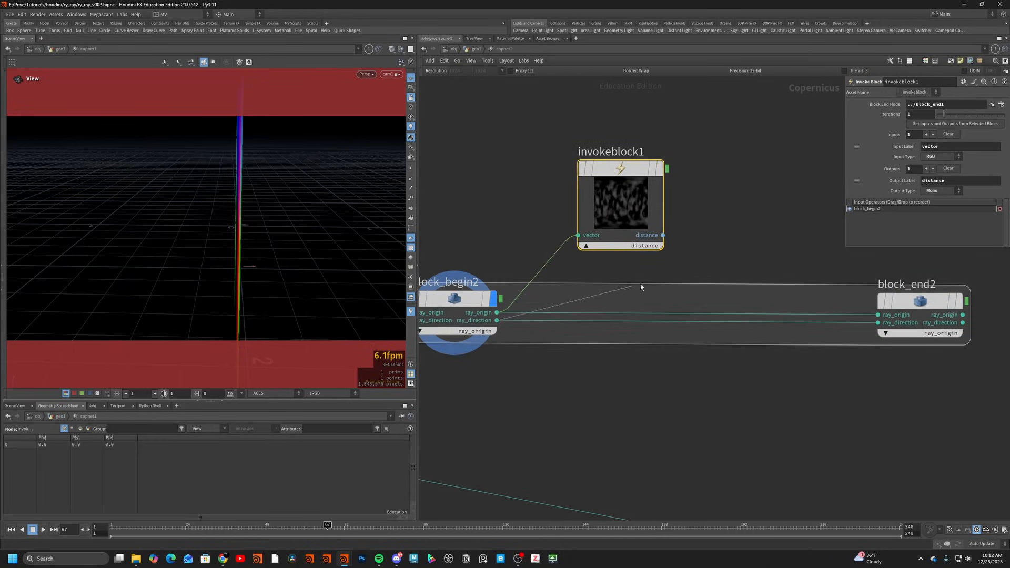
{"action": "key", "text": "Tab"}
{"action": "type", "text": "mul"}
{"action": "key", "text": "Return"}
{"action": "key", "text": "Return"}
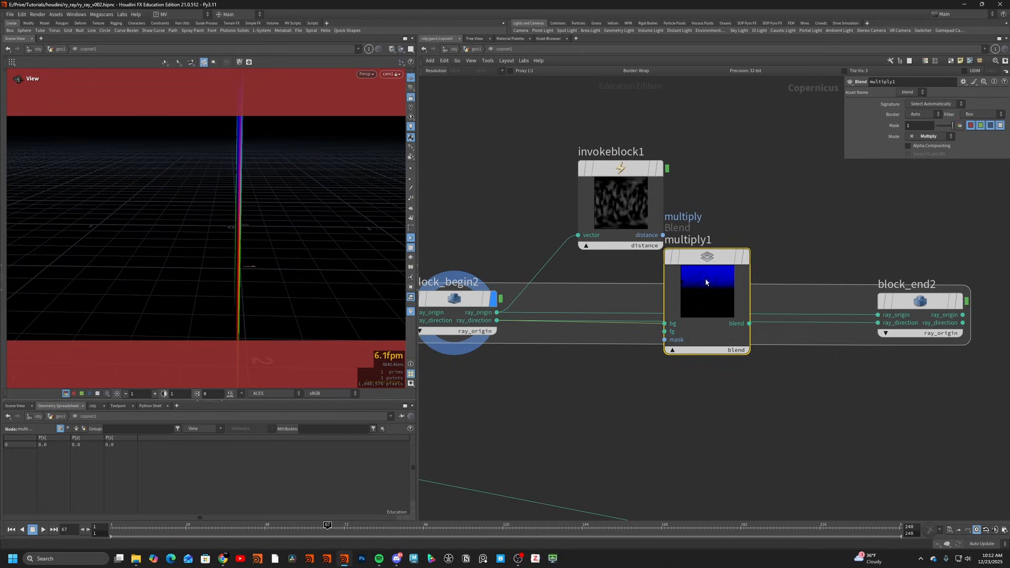
{"action": "left_click_drag", "start_coordinate": [706, 283], "coordinate": [737, 232]}
{"action": "scroll", "coordinate": [695, 241], "scroll_direction": "up", "scroll_amount": 1}
{"action": "scroll", "coordinate": [519, 344], "scroll_direction": "down", "scroll_amount": 2}
- Try a second Multiply node fed by bright1
{"action": "middle_click_drag", "start_coordinate": [521, 353], "coordinate": [766, 293]}
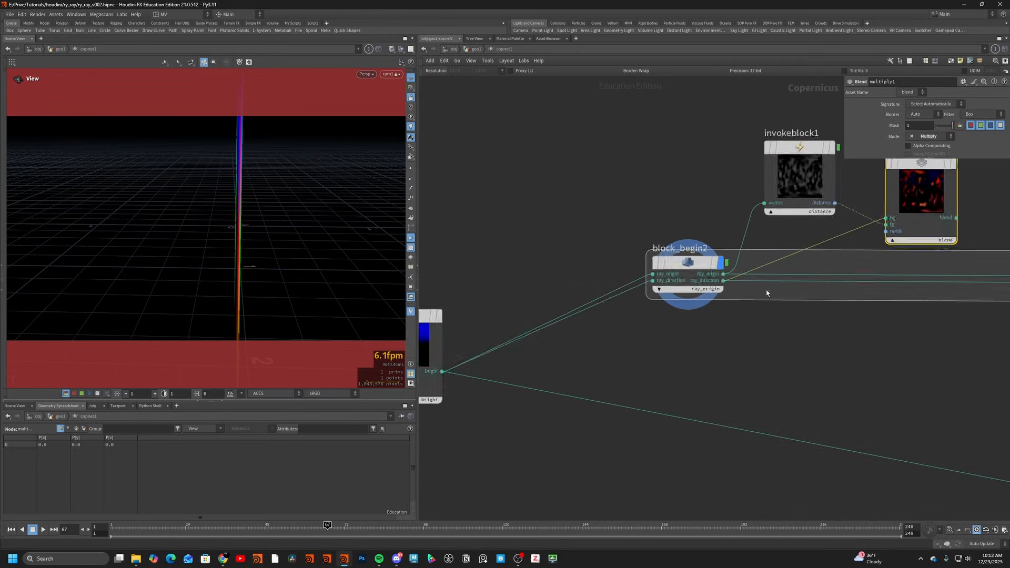
{"action": "scroll", "coordinate": [767, 293], "scroll_direction": "down", "scroll_amount": 3}
{"action": "left_click", "coordinate": [573, 308]}
{"action": "key", "text": "Tab"}
{"action": "type", "text": "m"}
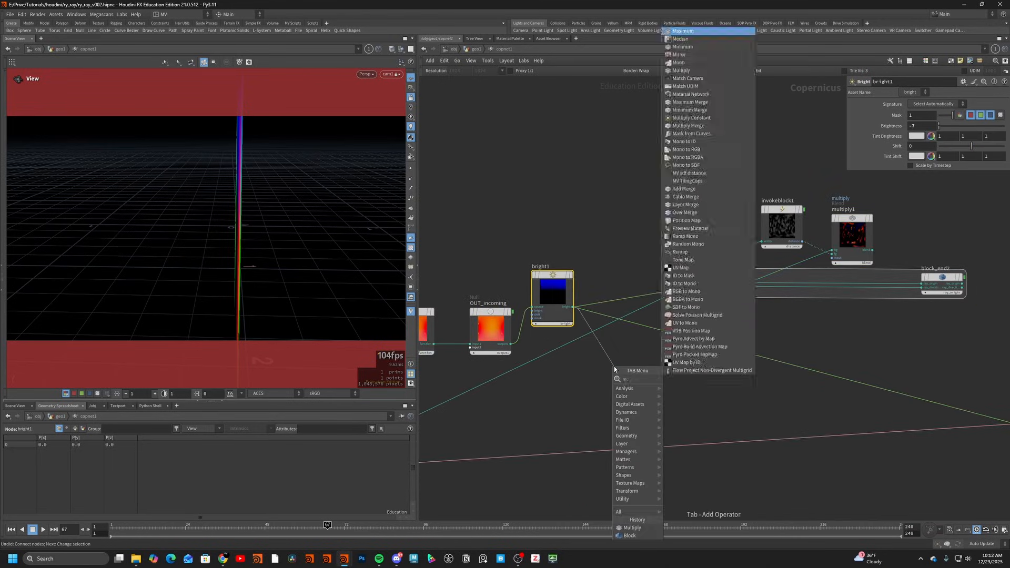
{"action": "type", "text": "ul"}
{"action": "key", "text": "Return"}
{"action": "key", "text": "Return"}
- Try a Fractal Noise as the second Multiply's foreground and inspect the geometry from another angle
{"action": "left_click", "coordinate": [607, 403]}
{"action": "key", "text": "Tab"}
{"action": "type", "text": "fra"}
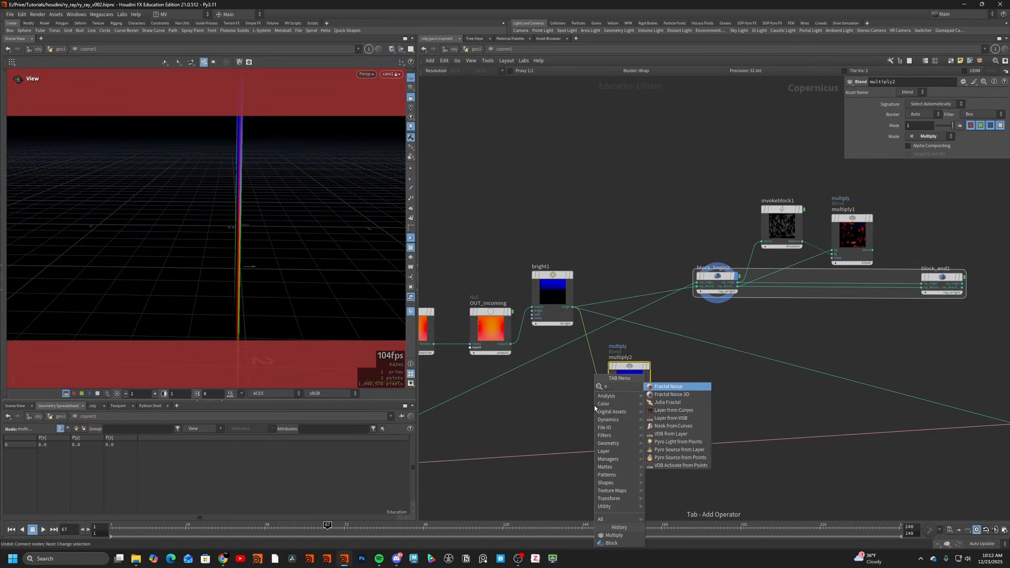
{"action": "key", "text": "Return"}
{"action": "key", "text": "Return"}
{"action": "left_click", "coordinate": [635, 388]}
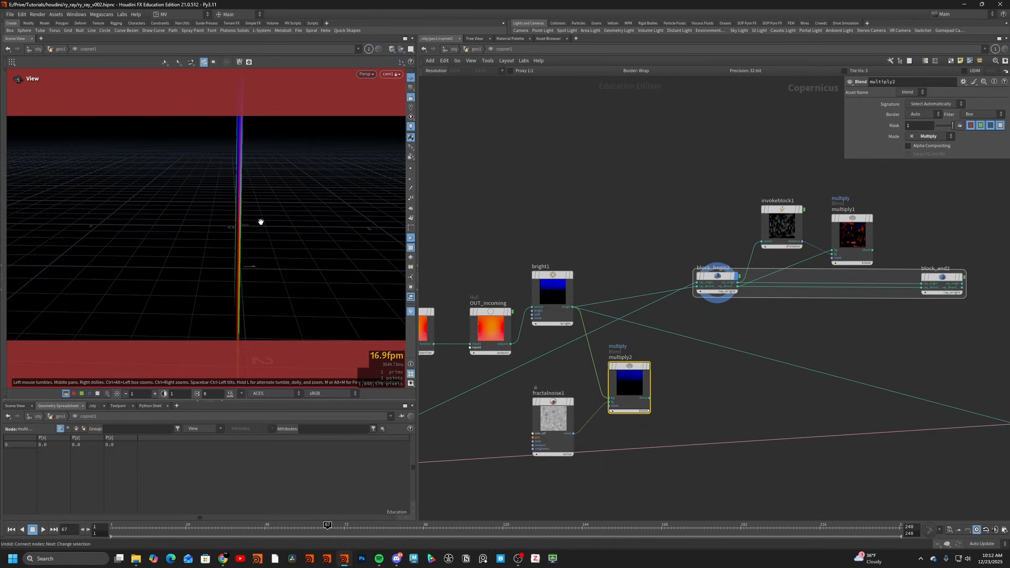
{"action": "mouse_move", "coordinate": [260, 222]}
{"action": "left_mouse_down"}
{"action": "mouse_move", "coordinate": [228, 223]}
{"action": "mouse_move", "coordinate": [243, 217]}
{"action": "left_mouse_up"}
- Cut the trial Multiply and Fractal Noise nodes from the network
{"action": "middle_click_drag", "start_coordinate": [688, 376], "coordinate": [649, 372]}
{"action": "left_click_drag", "start_coordinate": [653, 364], "coordinate": [522, 420]}
{"action": "key", "text": "ctrl+x"}
- Add an Add node after multiply1, using multiply1 as background and block_begin2's ray_origin as foreground
{"action": "middle_click_drag", "start_coordinate": [753, 333], "coordinate": [642, 383]}
{"action": "scroll", "coordinate": [642, 383], "scroll_direction": "up", "scroll_amount": 1}
{"action": "scroll", "coordinate": [704, 278], "scroll_direction": "down", "scroll_amount": 1}
{"action": "left_click", "coordinate": [719, 258]}
{"action": "scroll", "coordinate": [609, 305], "scroll_direction": "up", "scroll_amount": 1}
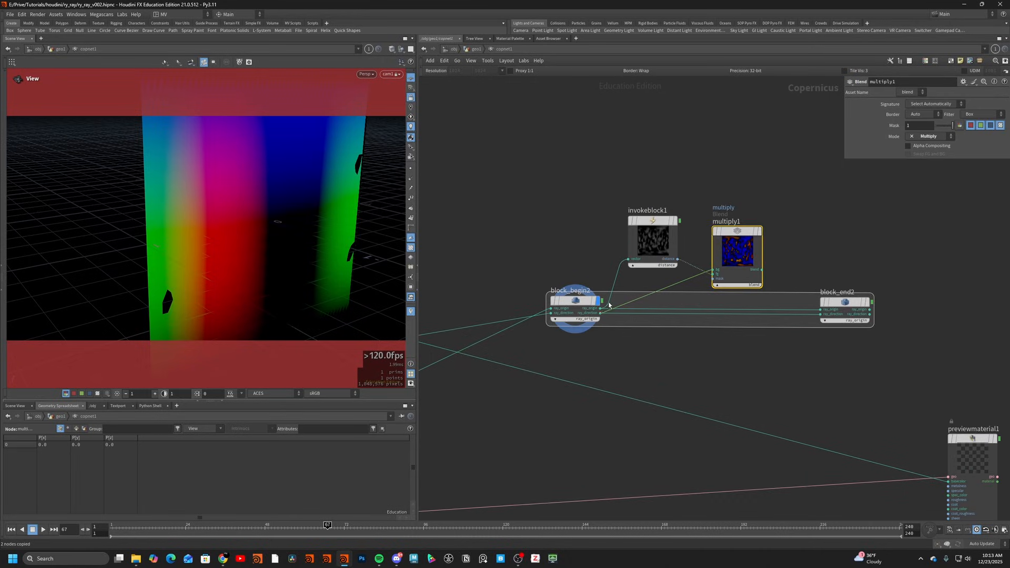
{"action": "middle_click_drag", "start_coordinate": [675, 329], "coordinate": [658, 338]}
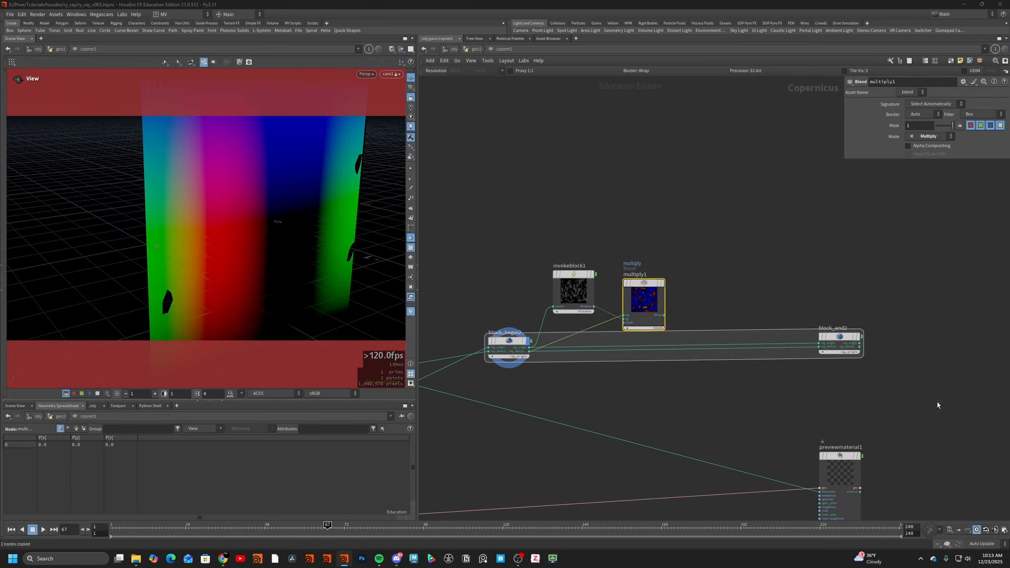
{"action": "key", "text": "Tab"}
{"action": "left_click", "coordinate": [664, 315]}
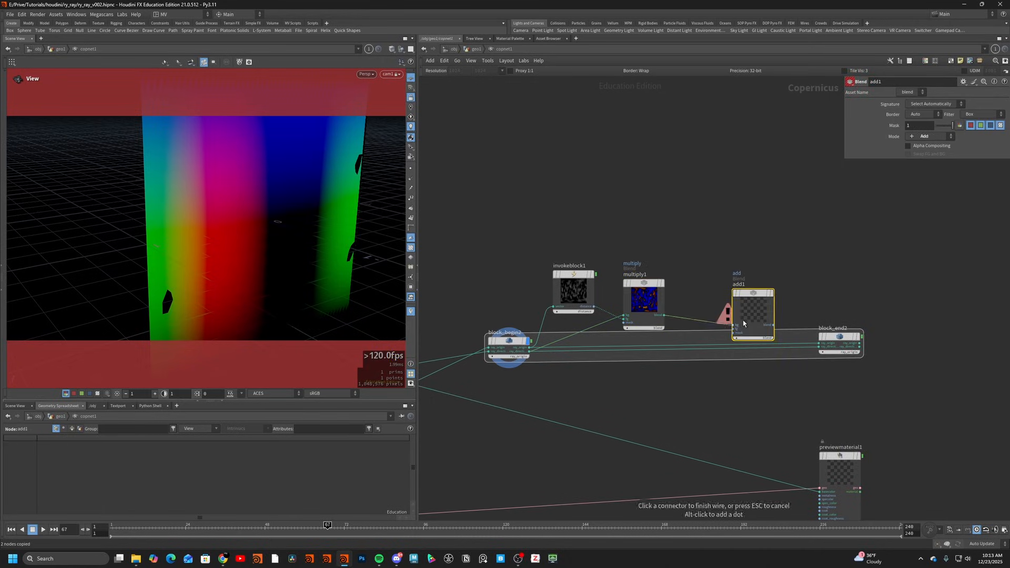
{"action": "left_click", "coordinate": [733, 325]}
{"action": "left_click", "coordinate": [759, 313]}
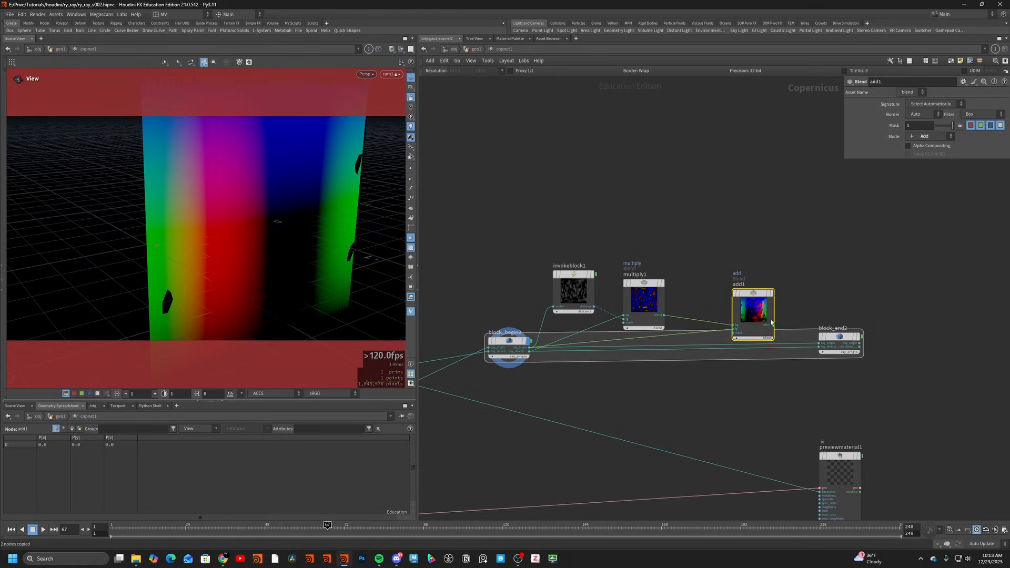
{"action": "left_click_drag", "start_coordinate": [759, 313], "coordinate": [752, 308]}
- Feed add1 into block_end2's ray_origin, then display block_end2 and connect its ray_direction output to the preview material's basecolor
{"action": "left_click", "coordinate": [766, 321]}
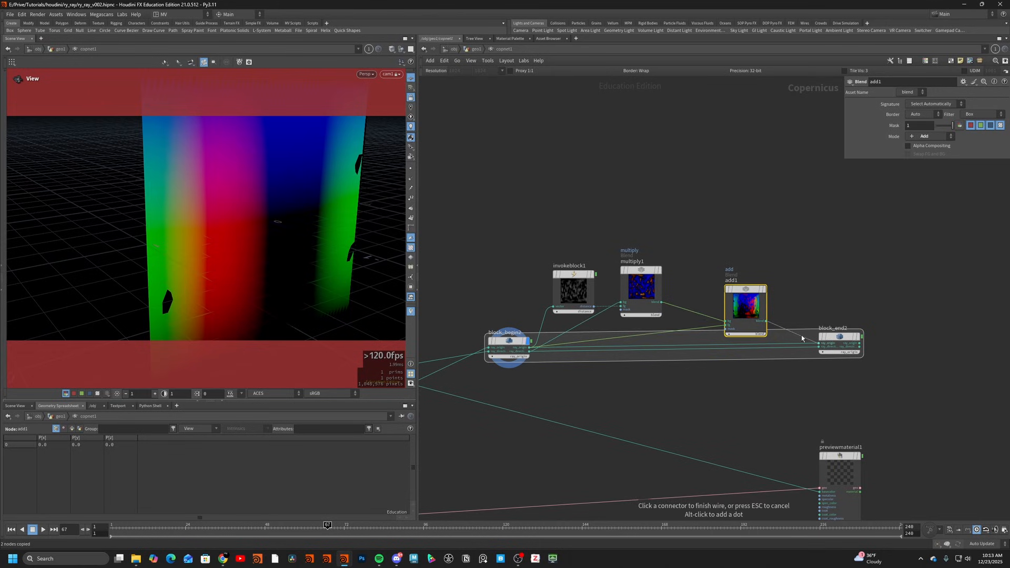
{"action": "left_click", "coordinate": [819, 343]}
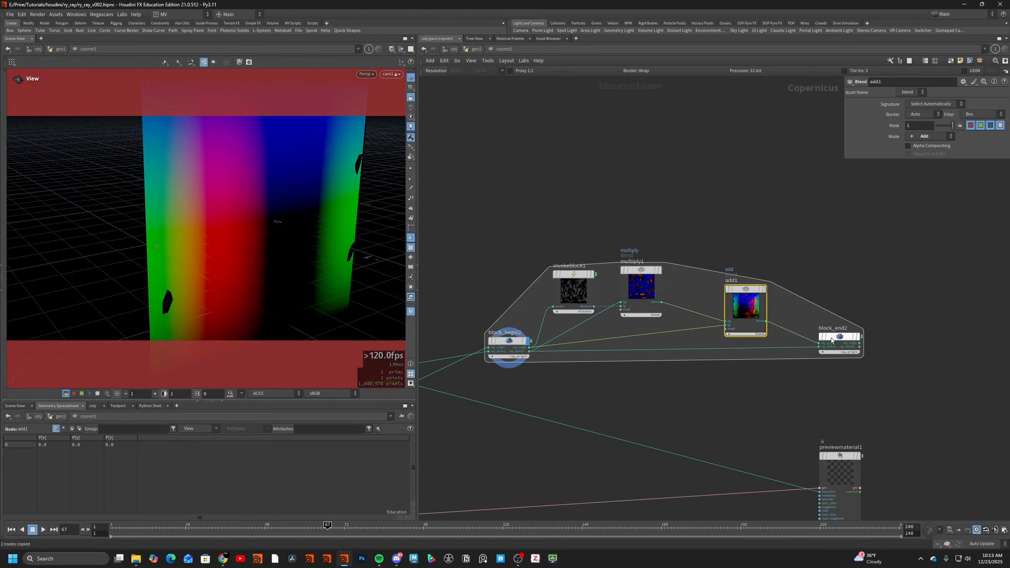
{"action": "left_click", "coordinate": [842, 338]}
{"action": "left_click", "coordinate": [858, 337]}
{"action": "left_click", "coordinate": [859, 346]}
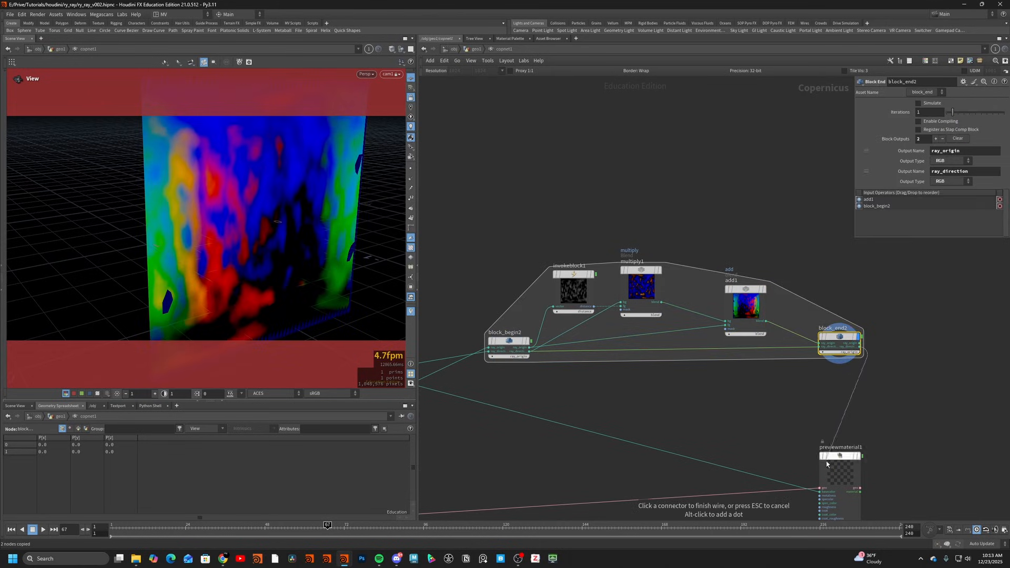
{"action": "left_click", "coordinate": [820, 488]}
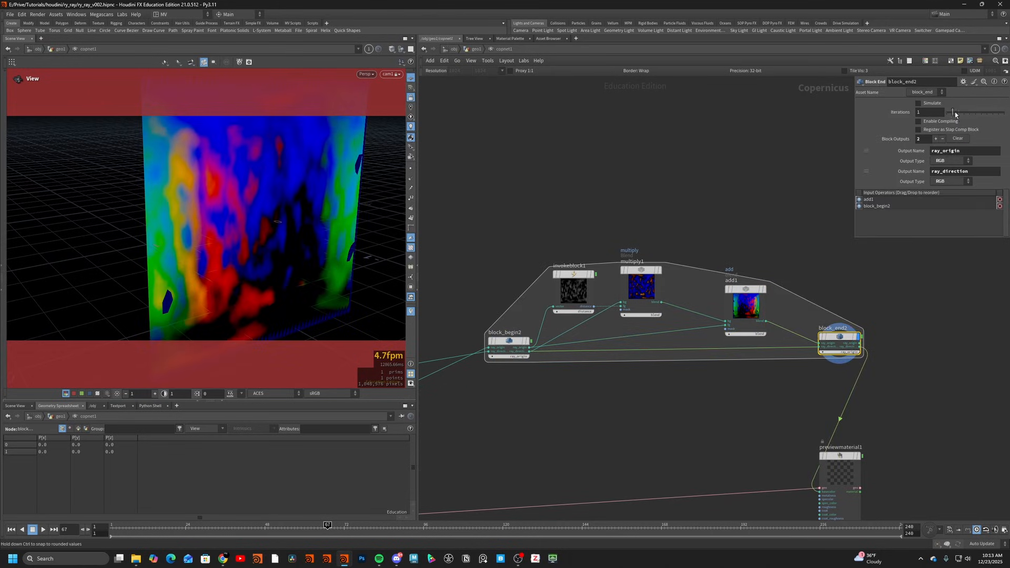
- Set the Iterations on invokeblock1 to 3
{"action": "mouse_move", "coordinate": [952, 112]}
{"action": "left_mouse_down"}
{"action": "mouse_move", "coordinate": [971, 117]}
{"action": "mouse_move", "coordinate": [954, 121]}
{"action": "left_mouse_up"}
{"action": "scroll", "coordinate": [809, 351], "scroll_direction": "up", "scroll_amount": 3}
{"action": "middle_click_drag", "start_coordinate": [673, 311], "coordinate": [810, 310]}
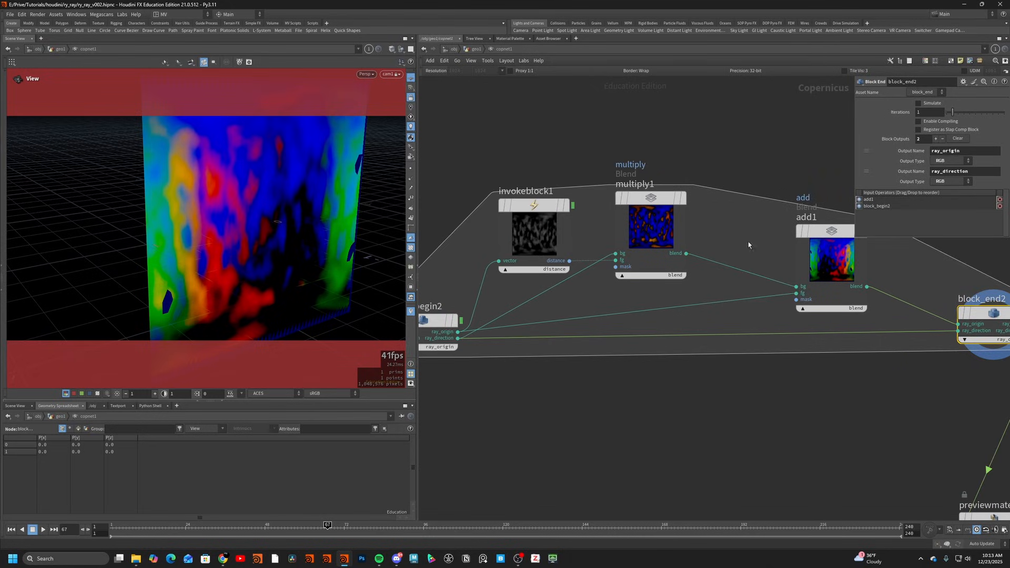
{"action": "left_click", "coordinate": [529, 240]}
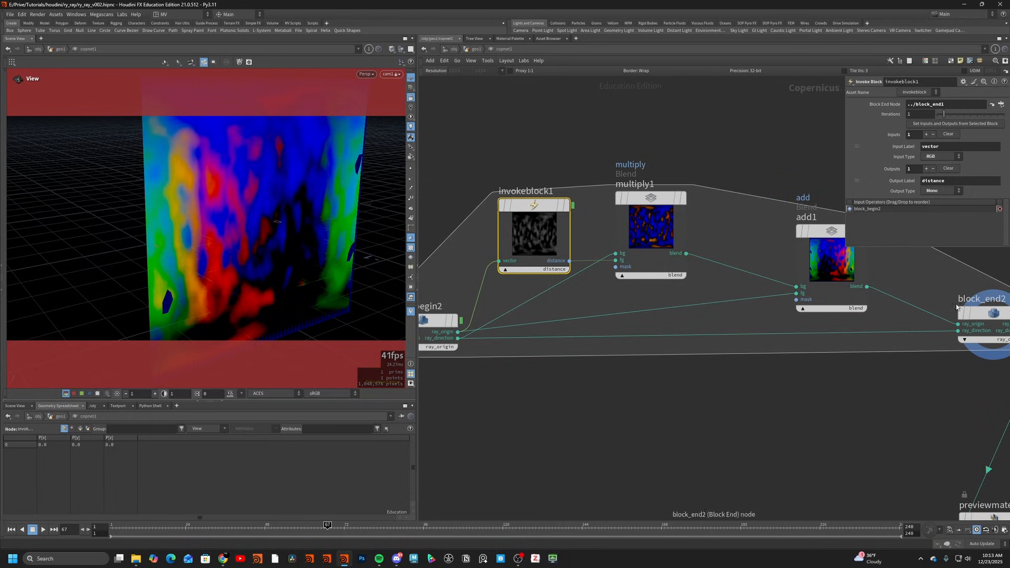
{"action": "middle_click_drag", "start_coordinate": [888, 291], "coordinate": [679, 291]}
{"action": "mouse_move", "coordinate": [943, 114]}
{"action": "left_mouse_down"}
{"action": "mouse_move", "coordinate": [968, 117]}
{"action": "mouse_move", "coordinate": [956, 118]}
{"action": "left_mouse_up"}
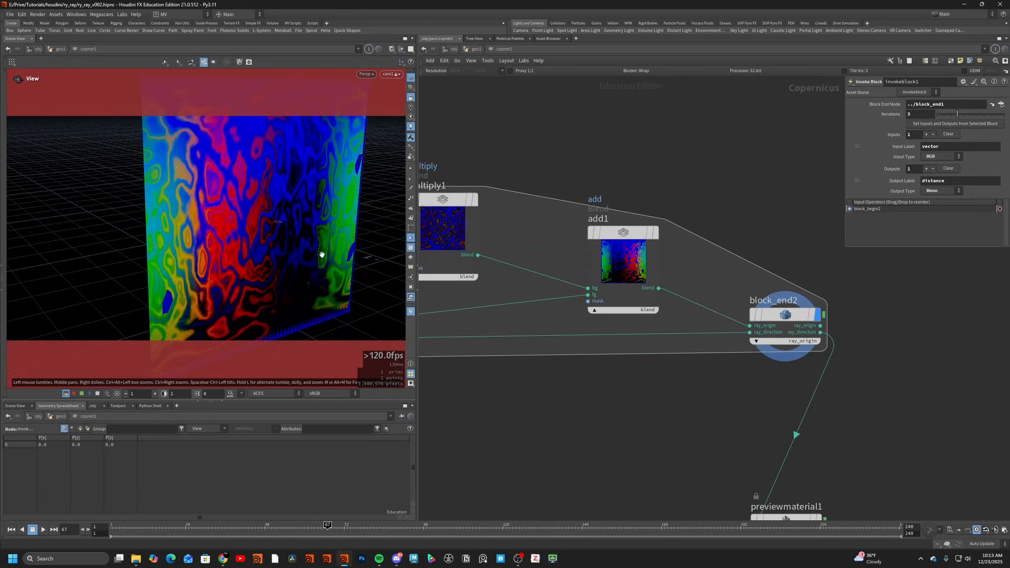
- Display previewmaterial1 with block_end2's ray_origin output feeding its basecolor, and frame the sphere
{"action": "middle_click_drag", "start_coordinate": [803, 449], "coordinate": [666, 253]}
{"action": "left_click", "coordinate": [688, 365]}
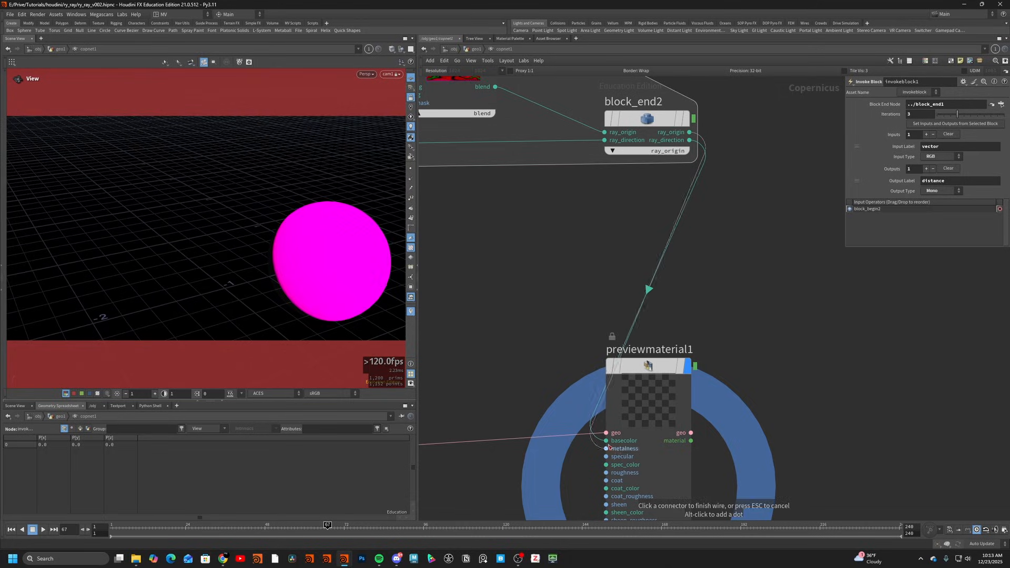
{"action": "scroll", "coordinate": [343, 273], "scroll_direction": "up", "scroll_amount": 5}
{"action": "left_click_drag", "start_coordinate": [342, 273], "coordinate": [215, 213]}
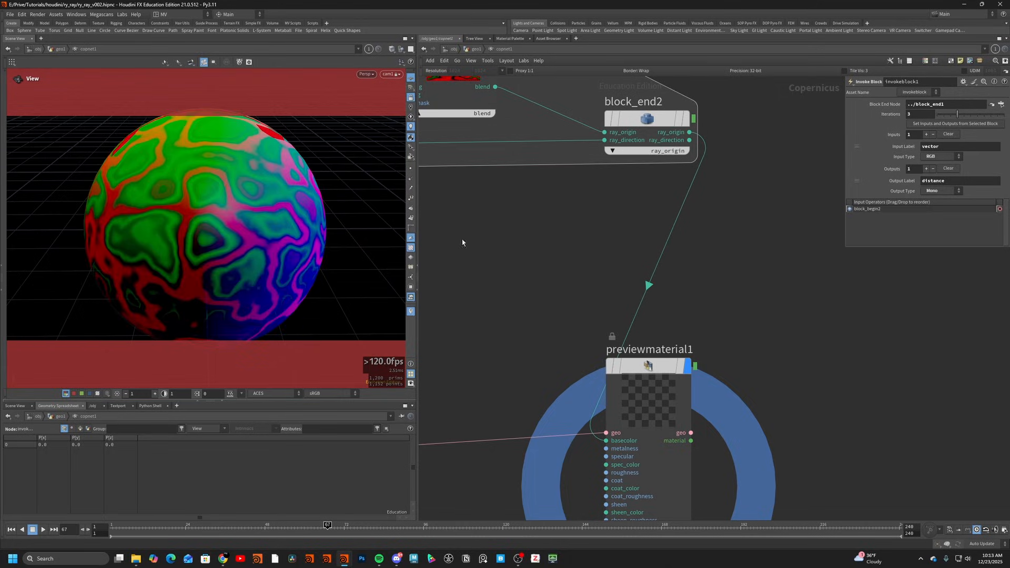
- Add a Subtract node with block_end2's ray_origin as background and OUT_pos as foreground
{"action": "key", "text": "Tab"}
{"action": "type", "text": "sub"}
{"action": "key", "text": "Return"}
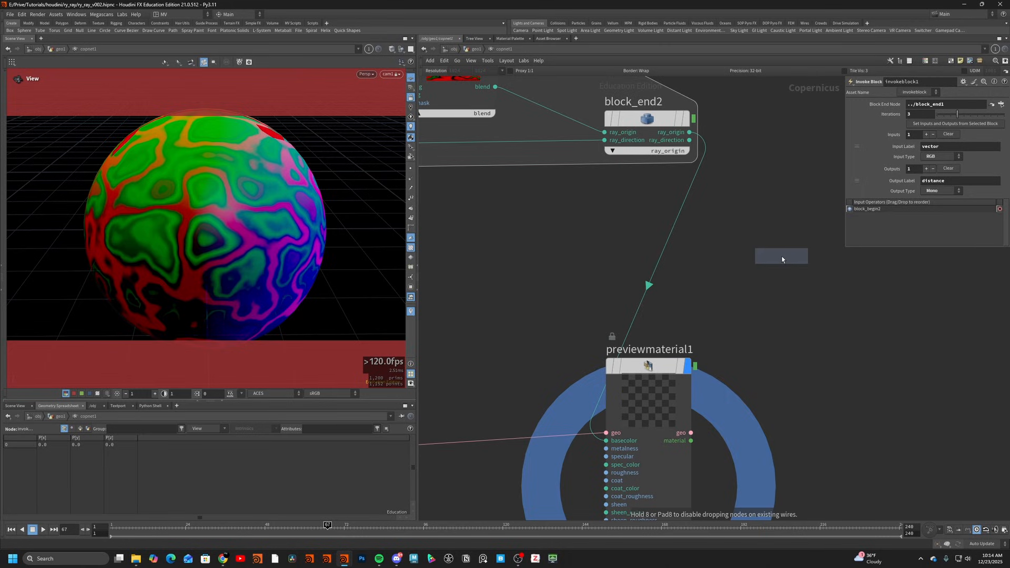
{"action": "left_click", "coordinate": [762, 245]}
{"action": "left_click", "coordinate": [689, 132]}
{"action": "left_click", "coordinate": [720, 313]}
{"action": "left_click", "coordinate": [720, 320]}
{"action": "scroll", "coordinate": [934, 226], "scroll_direction": "down", "scroll_amount": 8}
{"action": "left_click", "coordinate": [478, 313]}
{"action": "scroll", "coordinate": [958, 253], "scroll_direction": "up", "scroll_amount": 5}
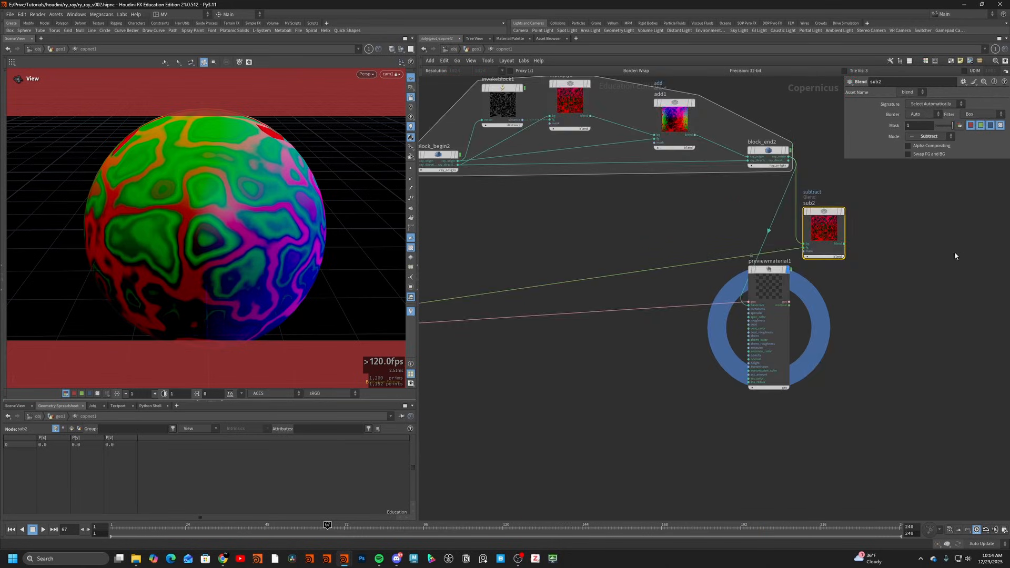
{"action": "middle_click_drag", "start_coordinate": [755, 290], "coordinate": [623, 320]}
- Connect sub2 to the preview material's basecolor and adjust block_end2's Iterations, trying values up to 10
{"action": "left_click_drag", "start_coordinate": [601, 322], "coordinate": [789, 311]}
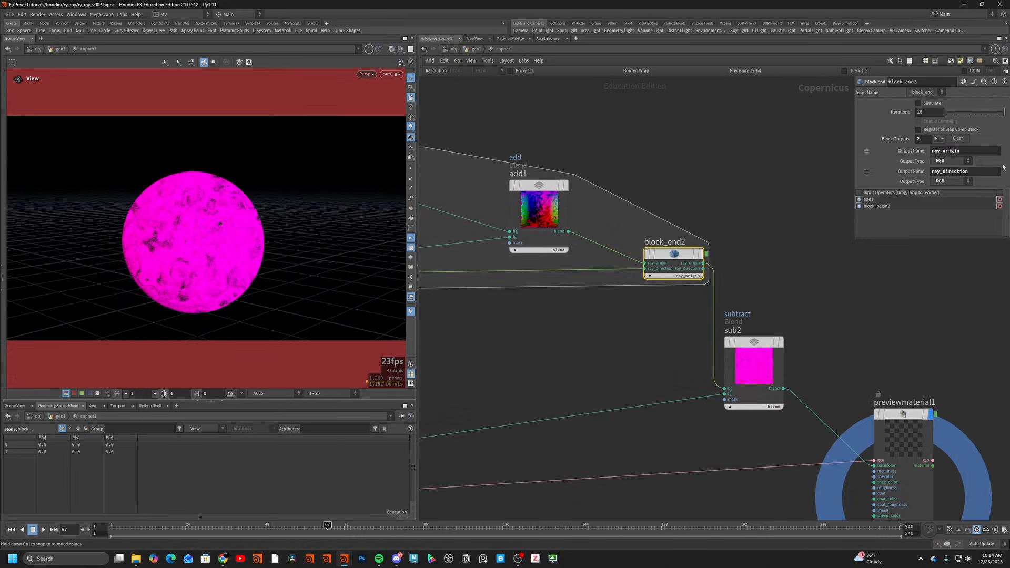
{"action": "left_click_drag", "start_coordinate": [987, 116], "coordinate": [976, 178]}
{"action": "left_click_drag", "start_coordinate": [164, 188], "coordinate": [211, 179]}
- Lower the roughness of fractalnoise3d1 in the distance block to 0.037 and its center to 0.033
{"action": "middle_click_drag", "start_coordinate": [556, 346], "coordinate": [626, 253]}
{"action": "scroll", "coordinate": [845, 270], "scroll_direction": "down", "scroll_amount": 6}
{"action": "left_click", "coordinate": [591, 408]}
{"action": "scroll", "coordinate": [583, 357], "scroll_direction": "up", "scroll_amount": 3}
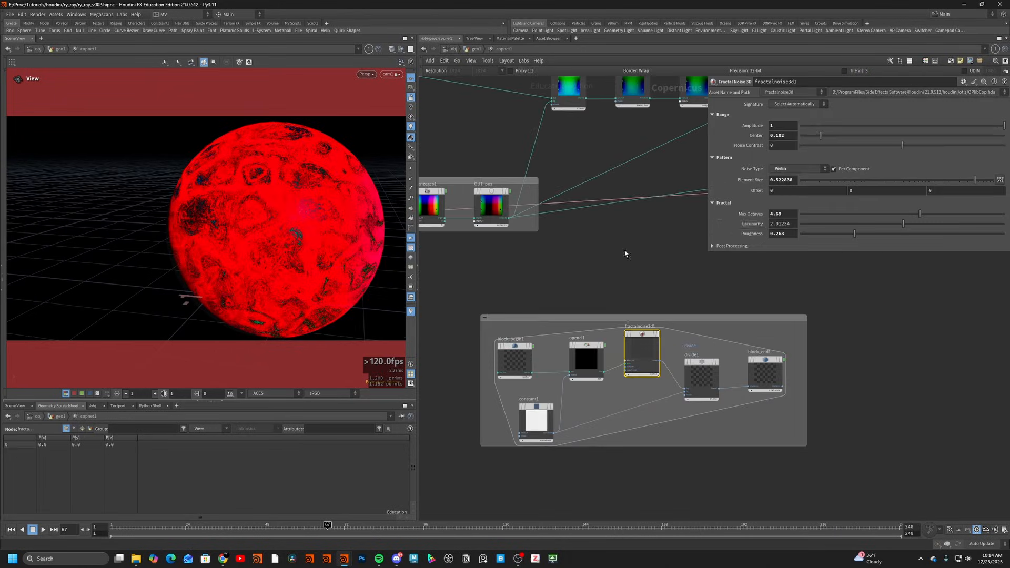
{"action": "mouse_move", "coordinate": [812, 238]}
{"action": "left_mouse_down"}
{"action": "mouse_move", "coordinate": [795, 240]}
{"action": "mouse_move", "coordinate": [808, 237]}
{"action": "left_mouse_up"}
{"action": "left_click_drag", "start_coordinate": [821, 136], "coordinate": [807, 151]}
- Switch the 3D noise to White (Random) with element size 0.394383 and roughness 0.253, and orbit around the sphere
{"action": "left_click", "coordinate": [809, 168]}
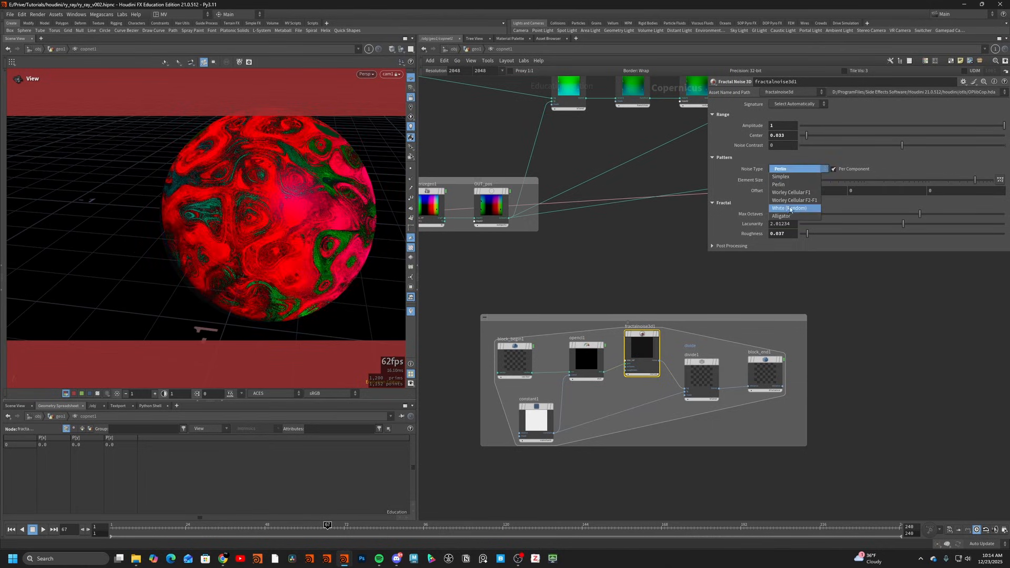
{"action": "left_click", "coordinate": [810, 209]}
{"action": "left_click_drag", "start_coordinate": [962, 183], "coordinate": [948, 182]}
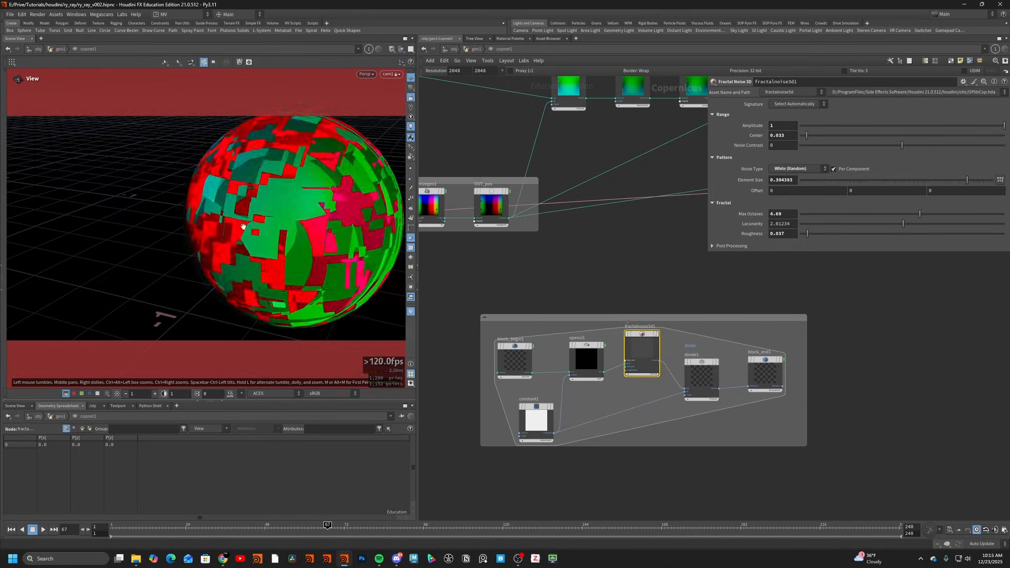
{"action": "left_click_drag", "start_coordinate": [227, 228], "coordinate": [335, 228]}
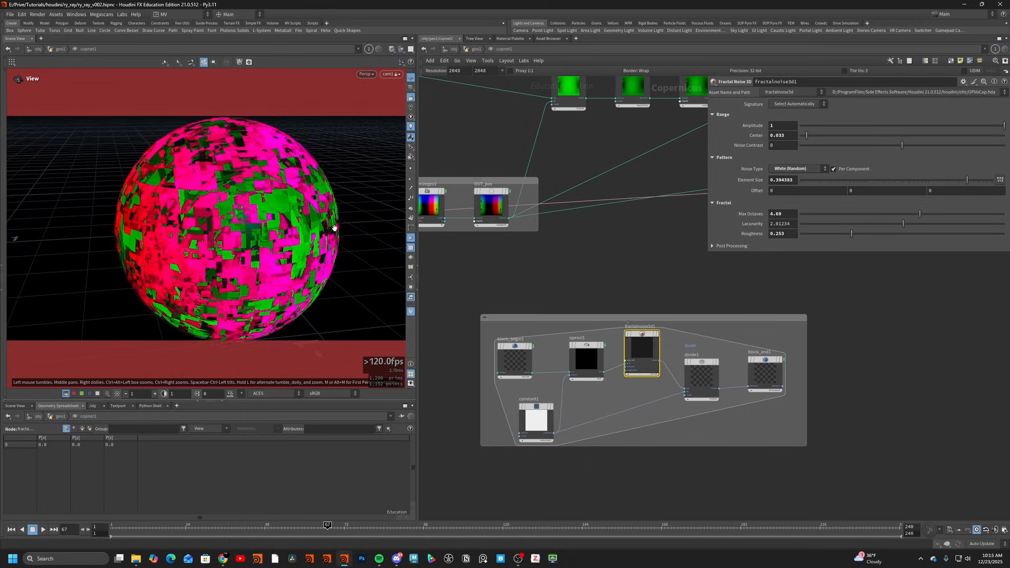
- Set the 3D noise type to Perlin with element size 1 and check the sphere from other angles
{"action": "left_click", "coordinate": [790, 169]}
{"action": "left_click", "coordinate": [792, 181]}
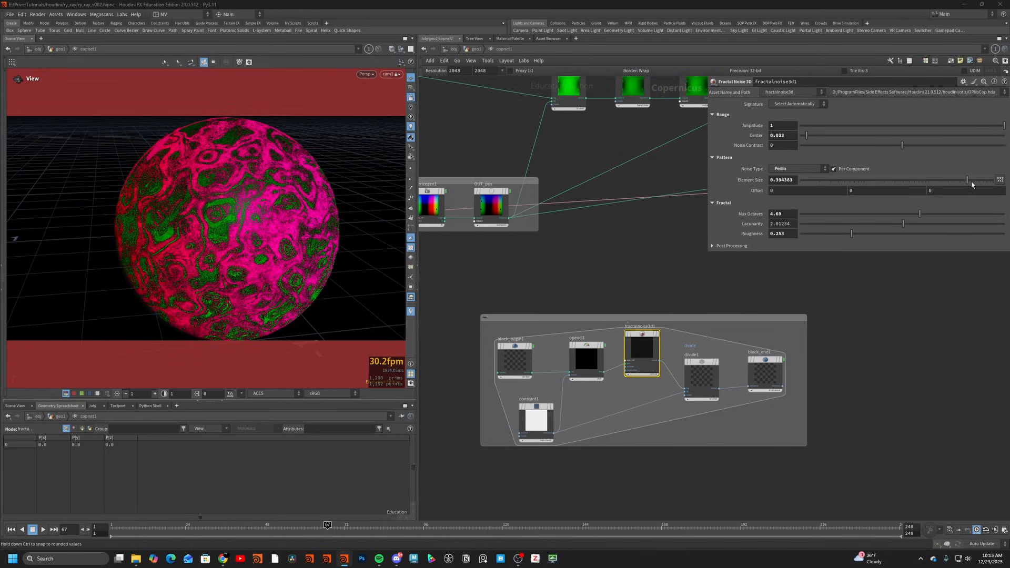
{"action": "left_click_drag", "start_coordinate": [967, 180], "coordinate": [995, 179]}
{"action": "left_click_drag", "start_coordinate": [316, 236], "coordinate": [338, 204]}
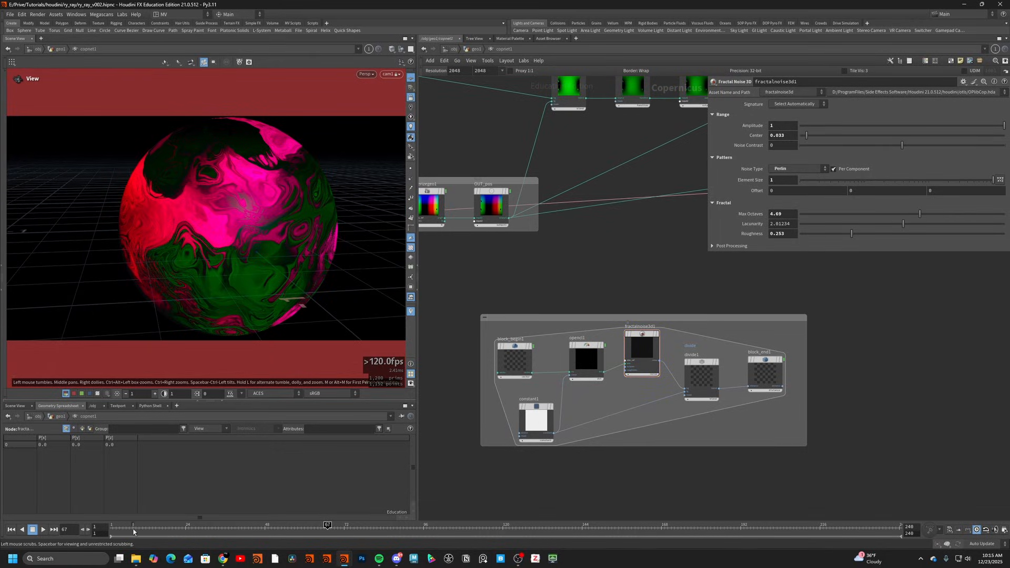
{"action": "left_click_drag", "start_coordinate": [181, 227], "coordinate": [255, 242]}
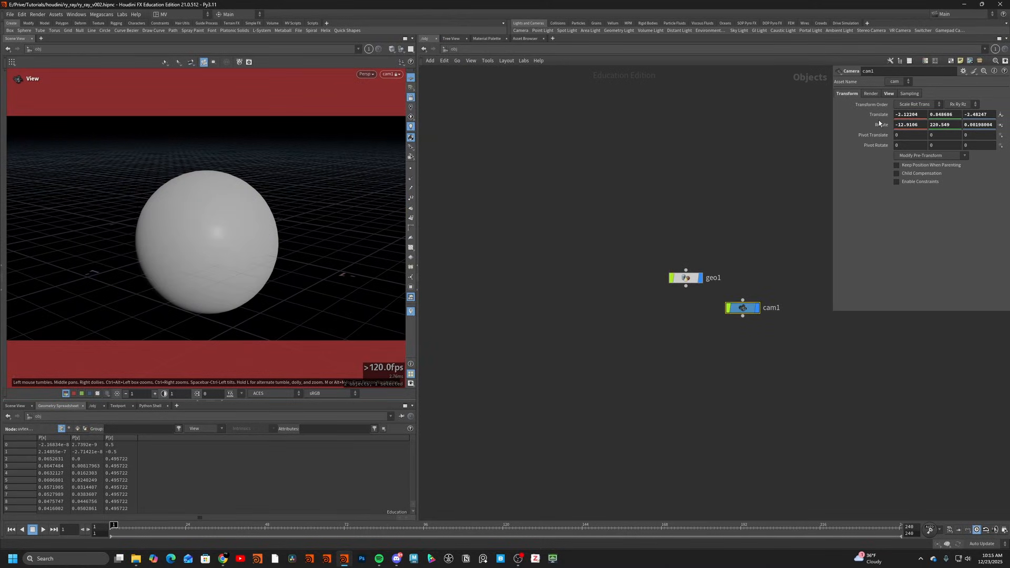
- Keyframe cam1's Translate and Rotate at frame 1 and set the timeline's end frame to 120
{"action": "left_click", "coordinate": [879, 116], "text": "alt"}
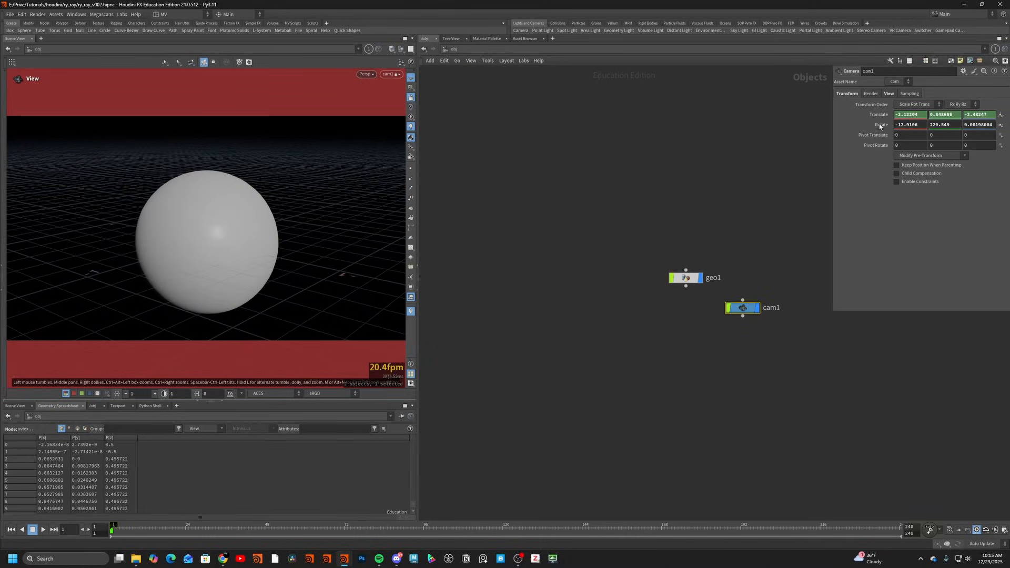
{"action": "left_click", "coordinate": [879, 124], "text": "alt"}
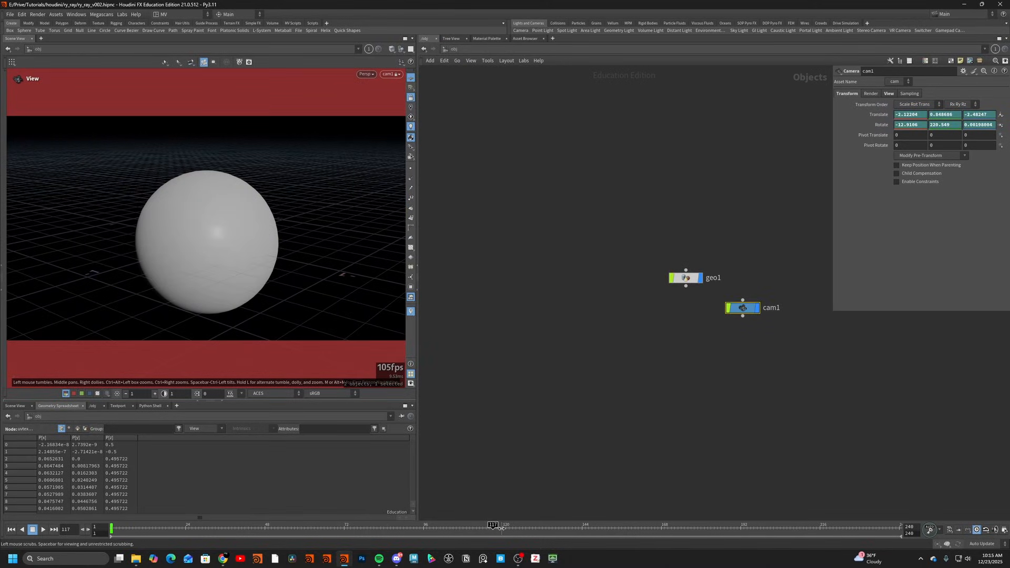
{"action": "double_click", "coordinate": [915, 536]}
{"action": "type", "text": "1"}
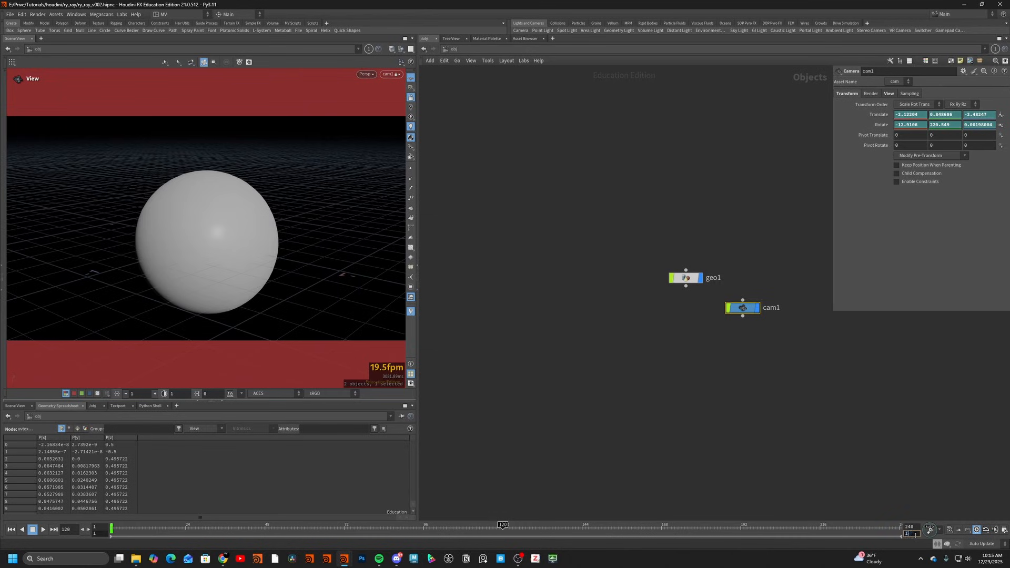
- At frame 120, orbit cam1 around the sphere, pull it back, keyframe its transform, and scrub through the move
{"action": "left_click_drag", "start_coordinate": [158, 232], "coordinate": [208, 232]}
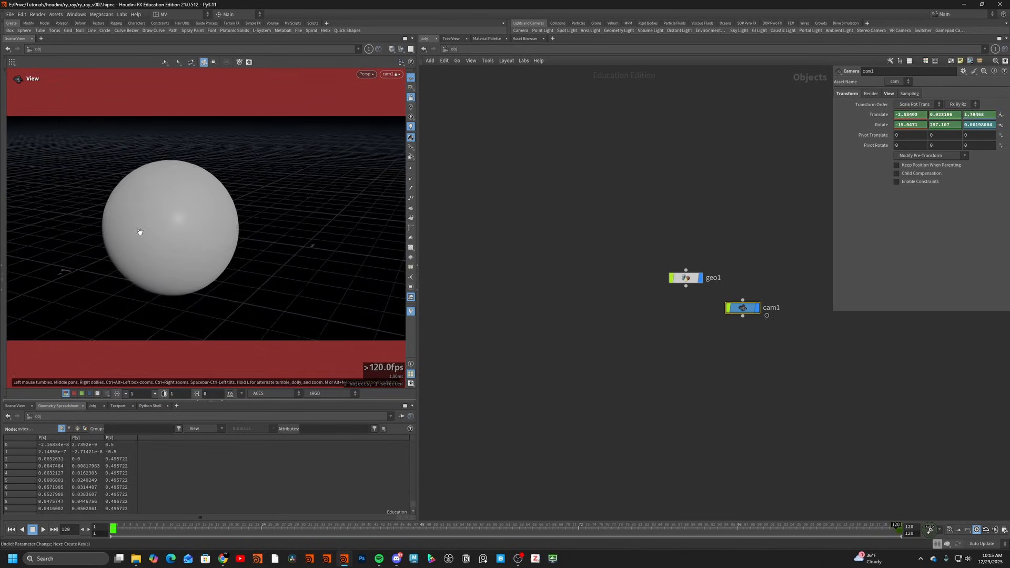
{"action": "scroll", "coordinate": [142, 231], "scroll_direction": "down", "scroll_amount": 3}
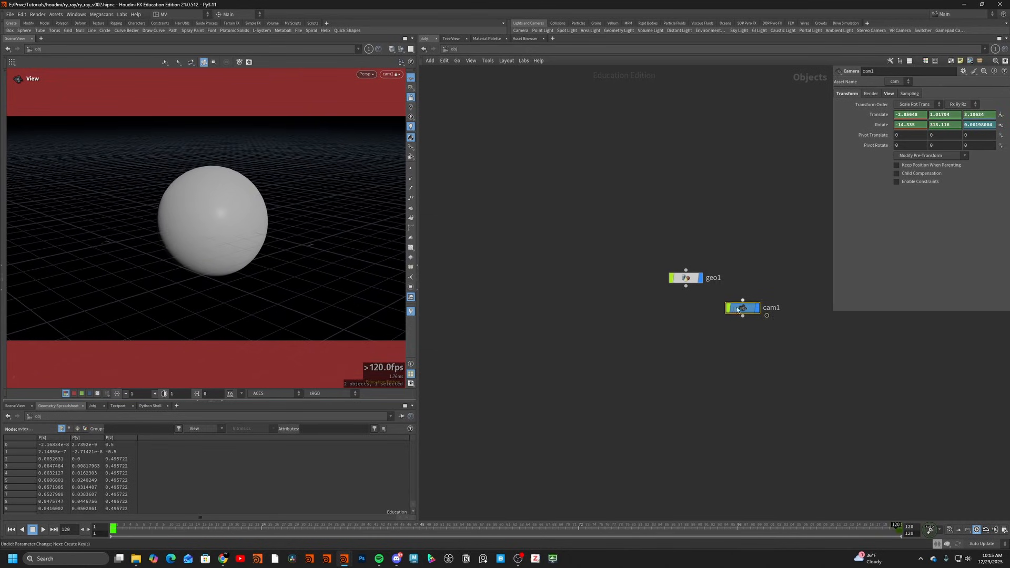
{"action": "left_click_drag", "start_coordinate": [869, 535], "coordinate": [171, 502]}
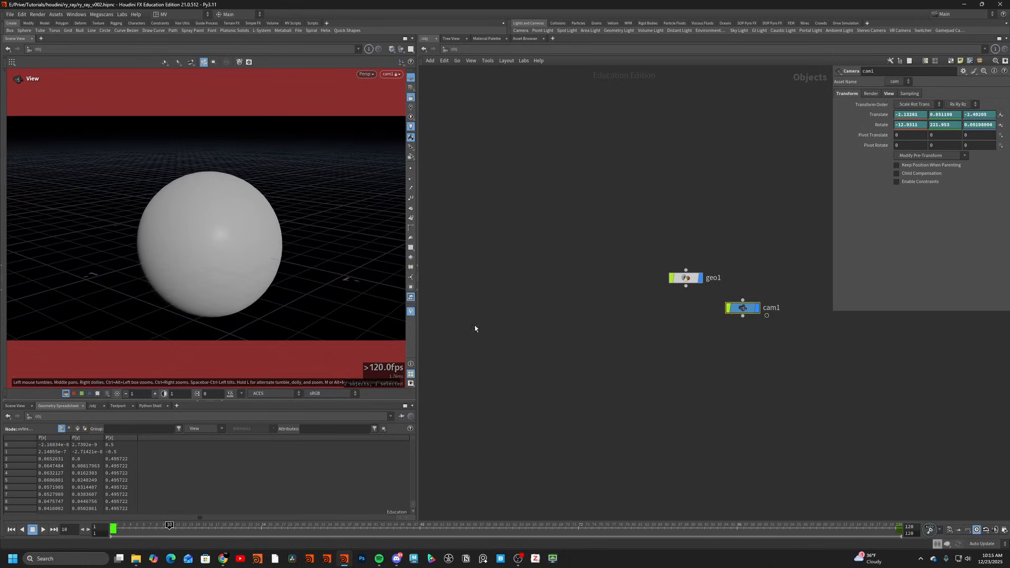
- Enable constraints on cam1 and add a look-at constraint that targets the geo1 sphere
{"action": "left_click", "coordinate": [902, 96]}
{"action": "left_click", "coordinate": [887, 95]}
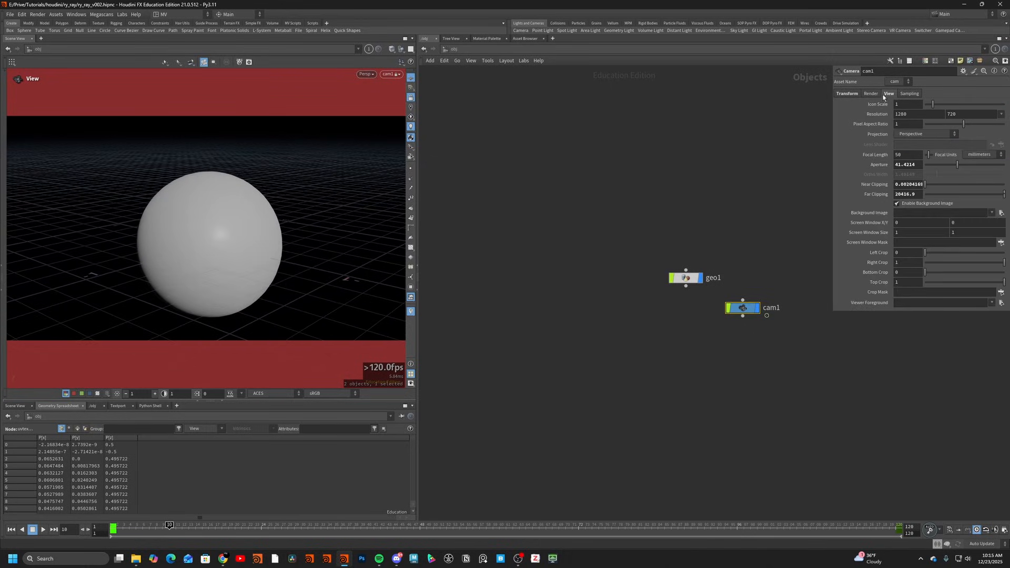
{"action": "left_click", "coordinate": [849, 94]}
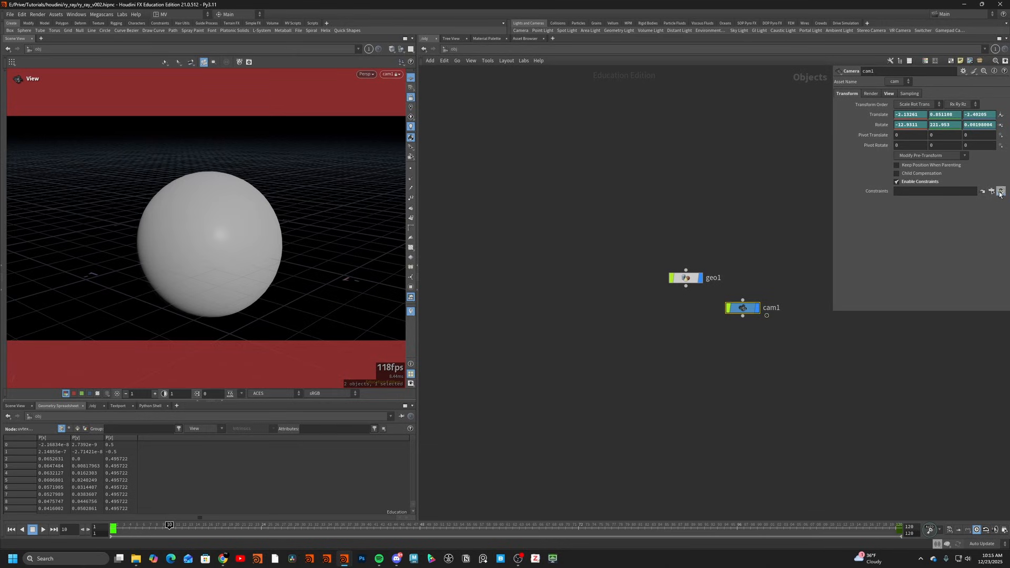
{"action": "left_click", "coordinate": [1000, 193]}
{"action": "left_click", "coordinate": [983, 247]}
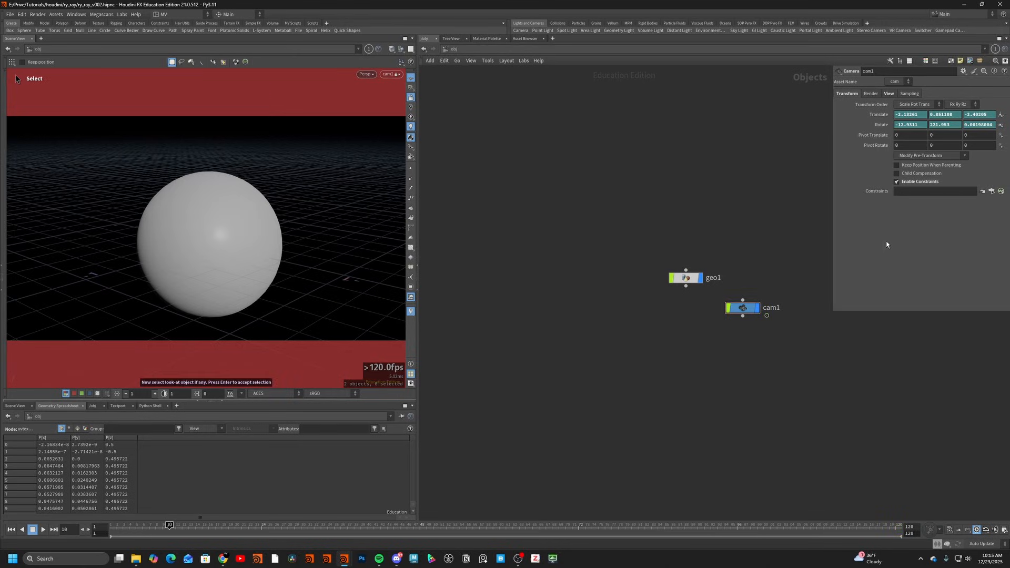
{"action": "left_click", "coordinate": [199, 249]}
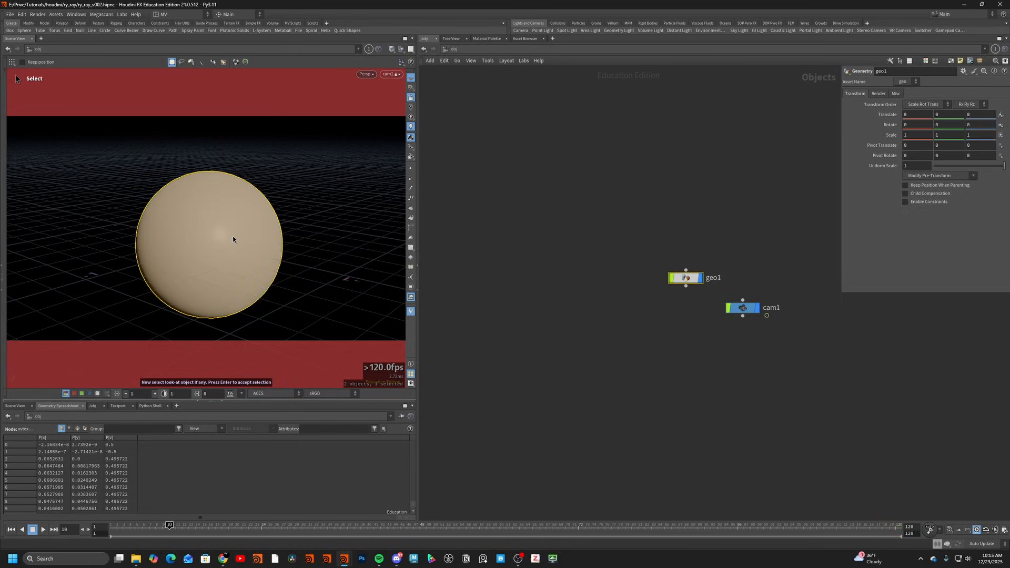
{"action": "key", "text": "Return"}
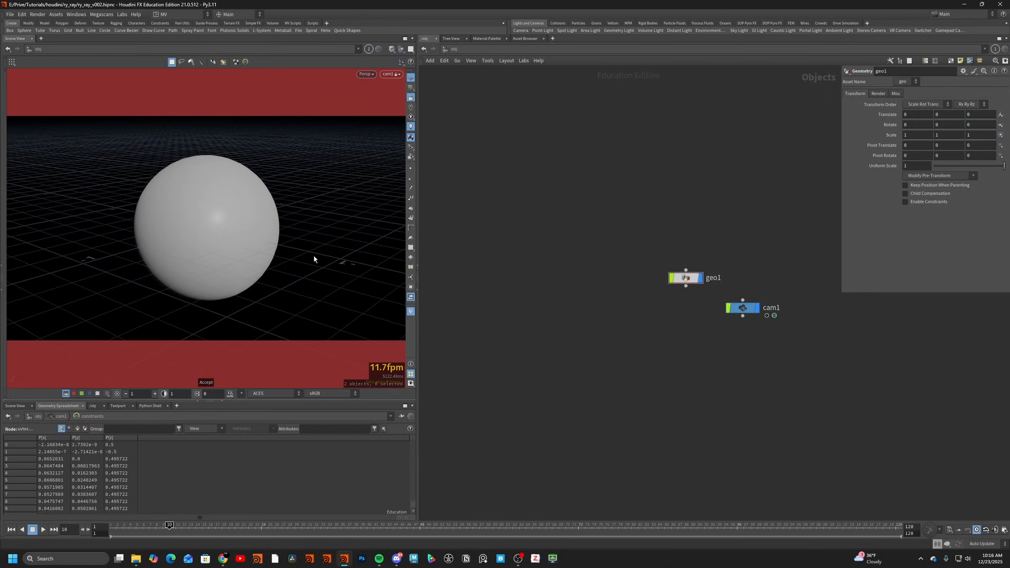
- Scrub the camera move, open geo1's copnet1 network and play the animation on the textured sphere
{"action": "left_click_drag", "start_coordinate": [630, 518], "coordinate": [66, 500]}
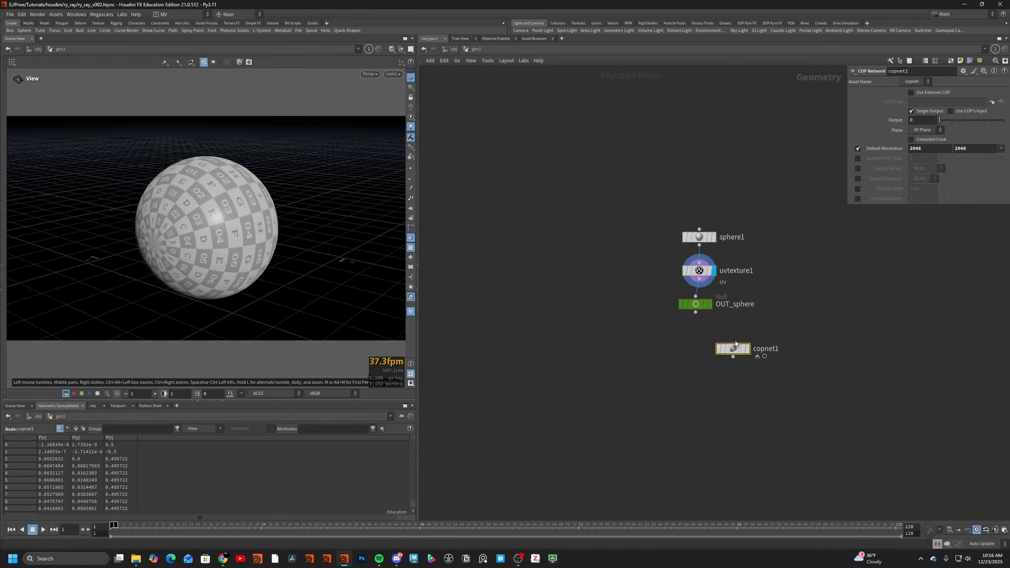
{"action": "double_click", "coordinate": [735, 348]}
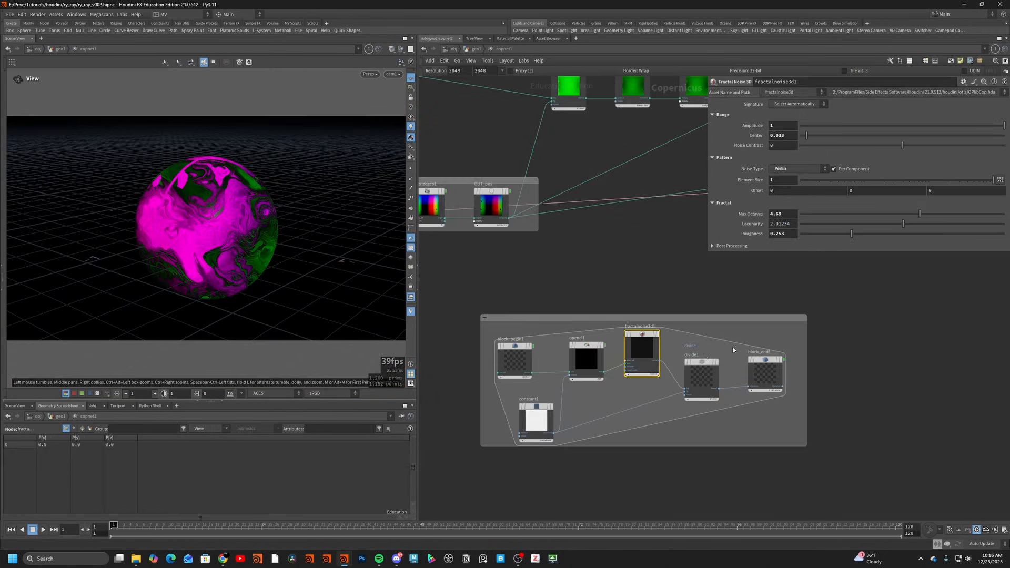
{"action": "left_click", "coordinate": [43, 530]}
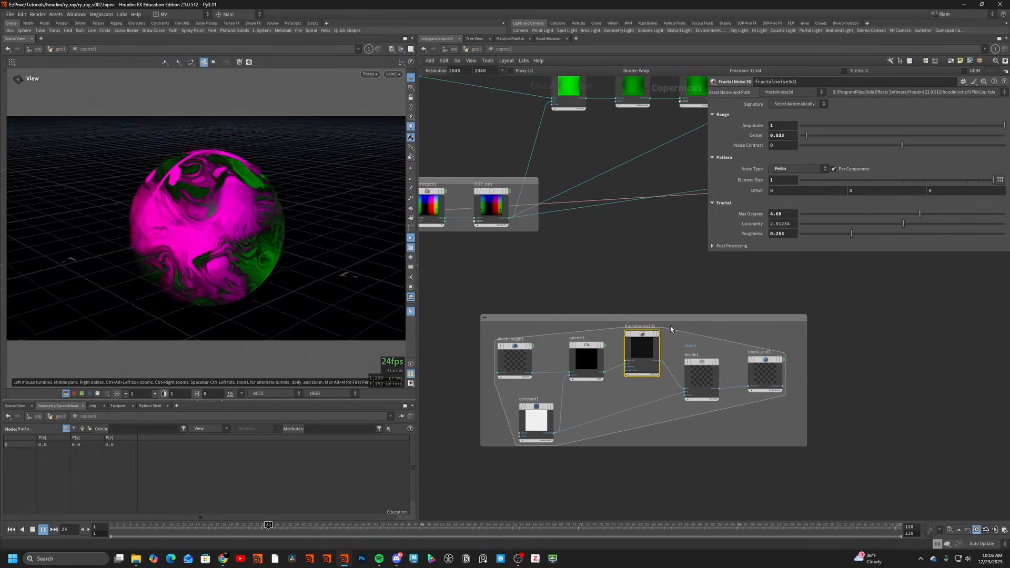
- Insert a Mono node with the Magnitude / Length operation between sub2 and the preview material
{"action": "middle_click_drag", "start_coordinate": [671, 329], "coordinate": [426, 447]}
{"action": "scroll", "coordinate": [742, 336], "scroll_direction": "down", "scroll_amount": 3}
{"action": "middle_click_drag", "start_coordinate": [743, 336], "coordinate": [565, 356]}
{"action": "scroll", "coordinate": [596, 368], "scroll_direction": "up", "scroll_amount": 3}
{"action": "left_click_drag", "start_coordinate": [639, 361], "coordinate": [766, 385]}
{"action": "key", "text": "Tab"}
{"action": "type", "text": "mono"}
{"action": "key", "text": "Return"}
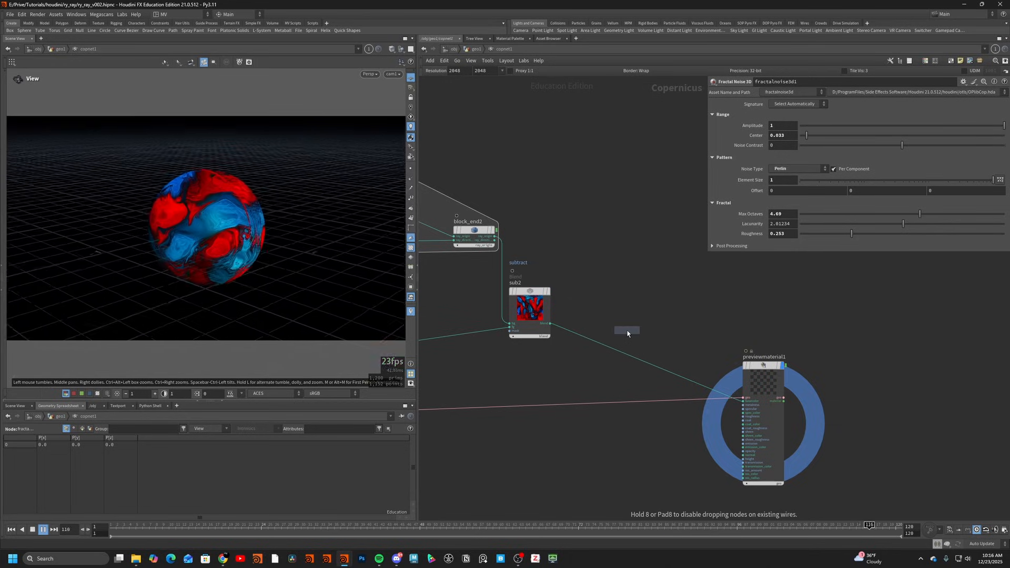
{"action": "left_click", "coordinate": [603, 347]}
{"action": "left_click_drag", "start_coordinate": [603, 347], "coordinate": [615, 325]}
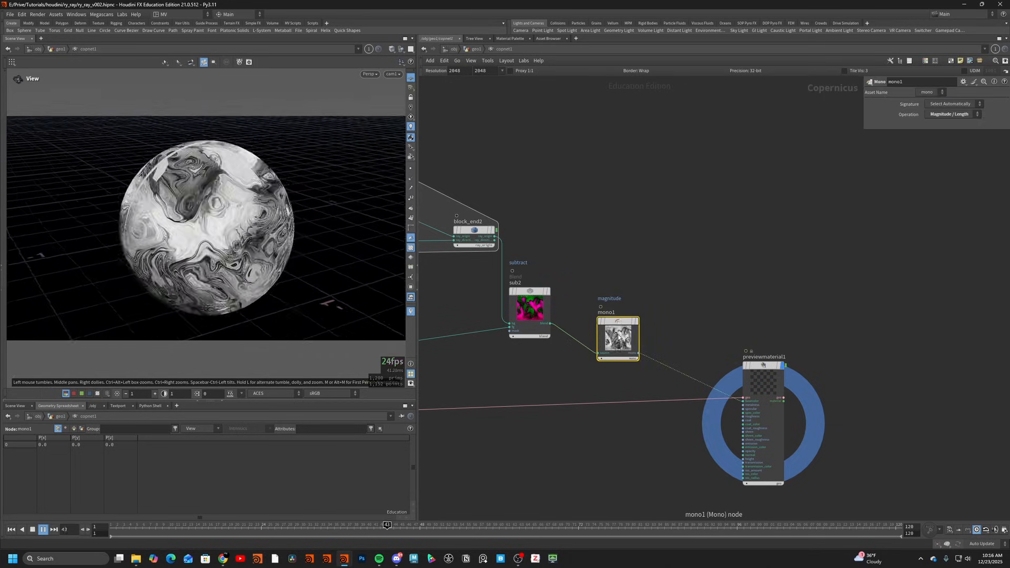
- Try a Curvature node between mono1 and the preview material, check it on the sphere, and remove it
{"action": "left_click_drag", "start_coordinate": [764, 379], "coordinate": [821, 391]}
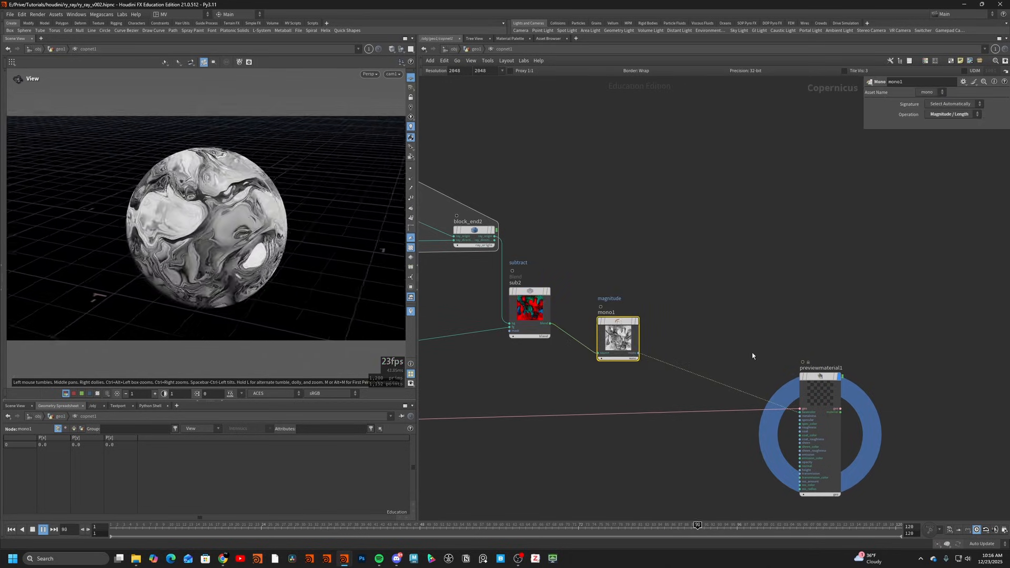
{"action": "left_click", "coordinate": [691, 330]}
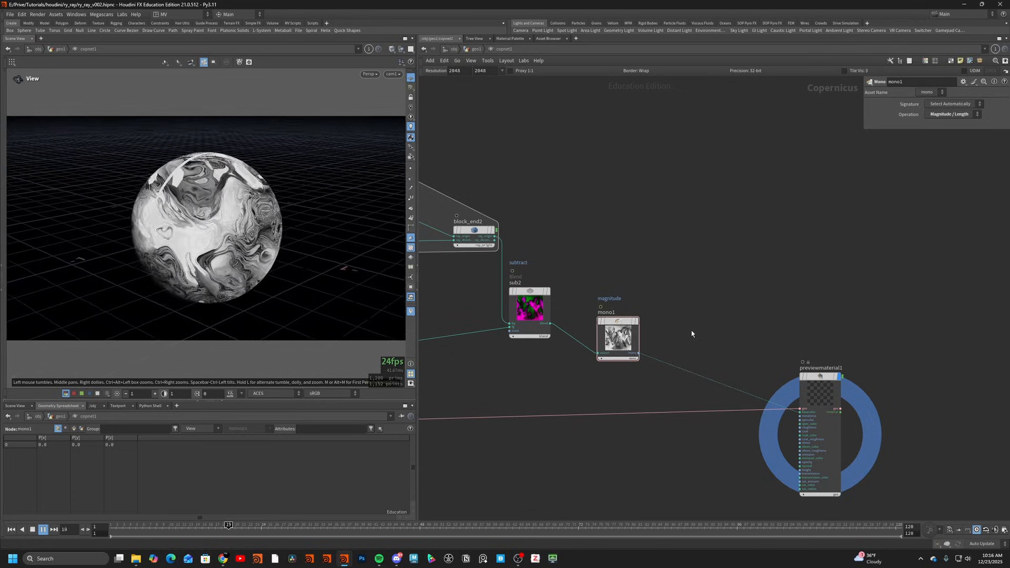
{"action": "key", "text": "Tab"}
{"action": "type", "text": "mono"}
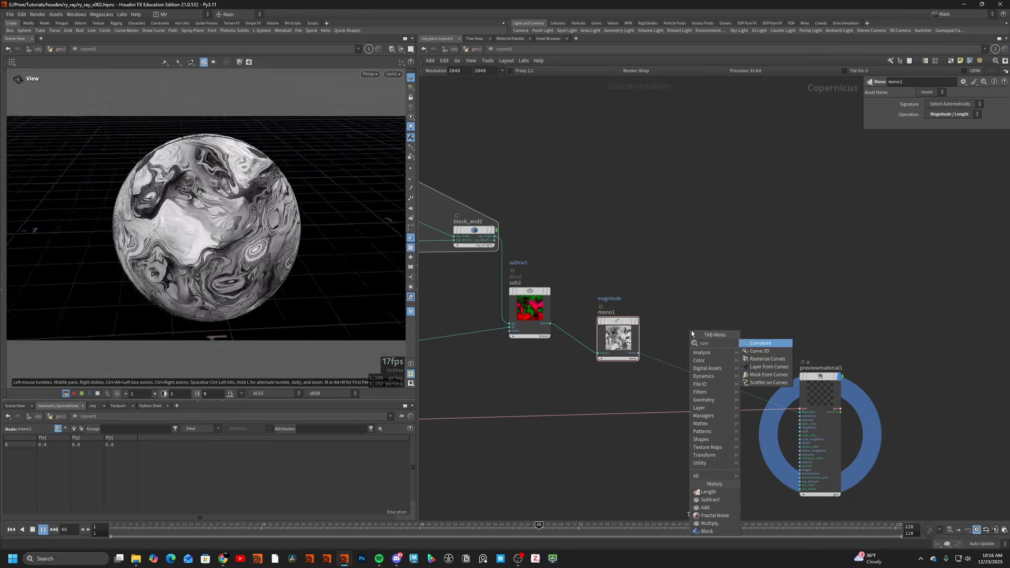
{"action": "key", "text": "Return"}
{"action": "scroll", "coordinate": [691, 334], "scroll_direction": "down", "scroll_amount": 4}
{"action": "scroll", "coordinate": [634, 355], "scroll_direction": "down", "scroll_amount": 3}
{"action": "left_click", "coordinate": [668, 362]}
{"action": "scroll", "coordinate": [668, 362], "scroll_direction": "up", "scroll_amount": 3}
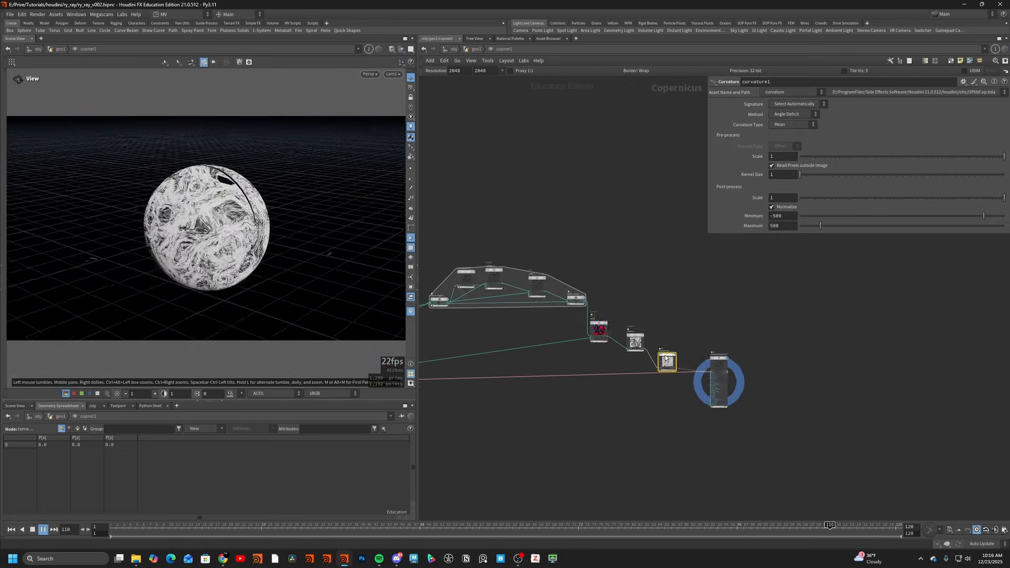
{"action": "left_click_drag", "start_coordinate": [669, 363], "coordinate": [682, 351]}
{"action": "scroll", "coordinate": [682, 351], "scroll_direction": "up", "scroll_amount": 2}
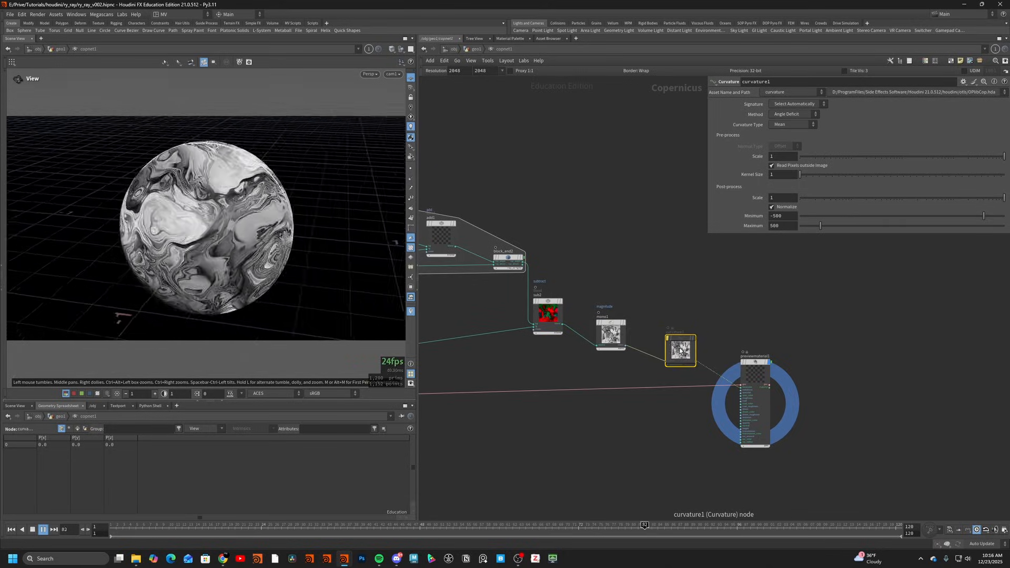
{"action": "key", "text": "ctrl+x"}
{"action": "left_click_drag", "start_coordinate": [619, 338], "coordinate": [631, 338]}
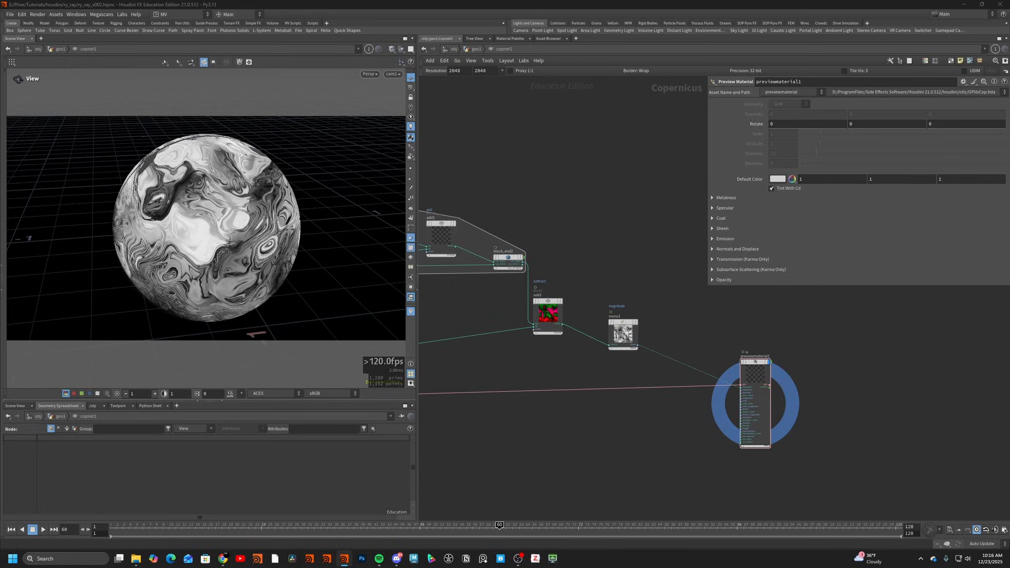
- Enclose the ray-march block's nodes, from block begin to block_end2, in a network box
{"action": "scroll", "coordinate": [927, 411], "scroll_direction": "down", "scroll_amount": 3}
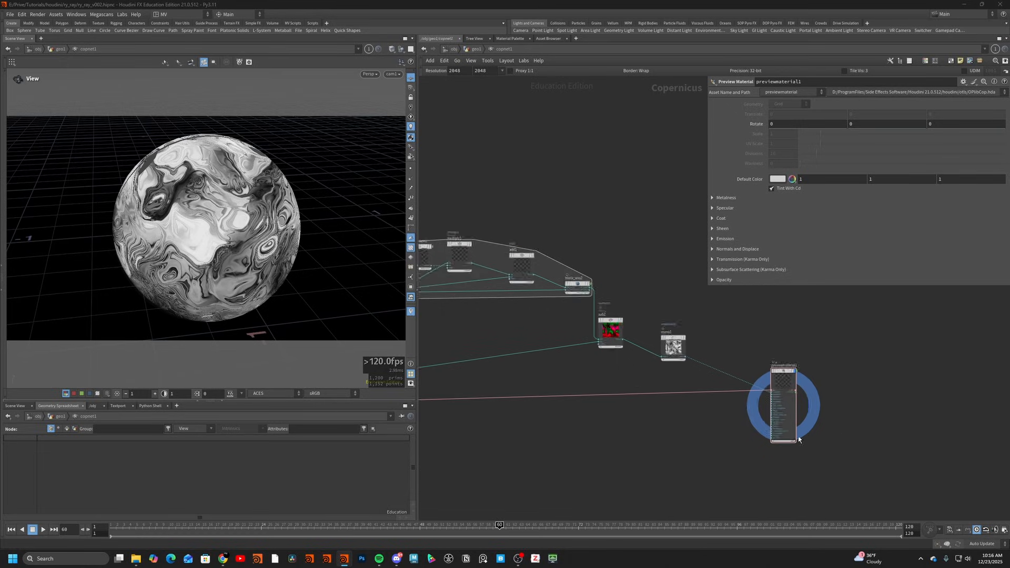
{"action": "middle_click_drag", "start_coordinate": [694, 430], "coordinate": [767, 443]}
{"action": "scroll", "coordinate": [616, 327], "scroll_direction": "up", "scroll_amount": 3}
{"action": "left_click_drag", "start_coordinate": [590, 270], "coordinate": [852, 377]}
{"action": "key", "text": "shift+o"}
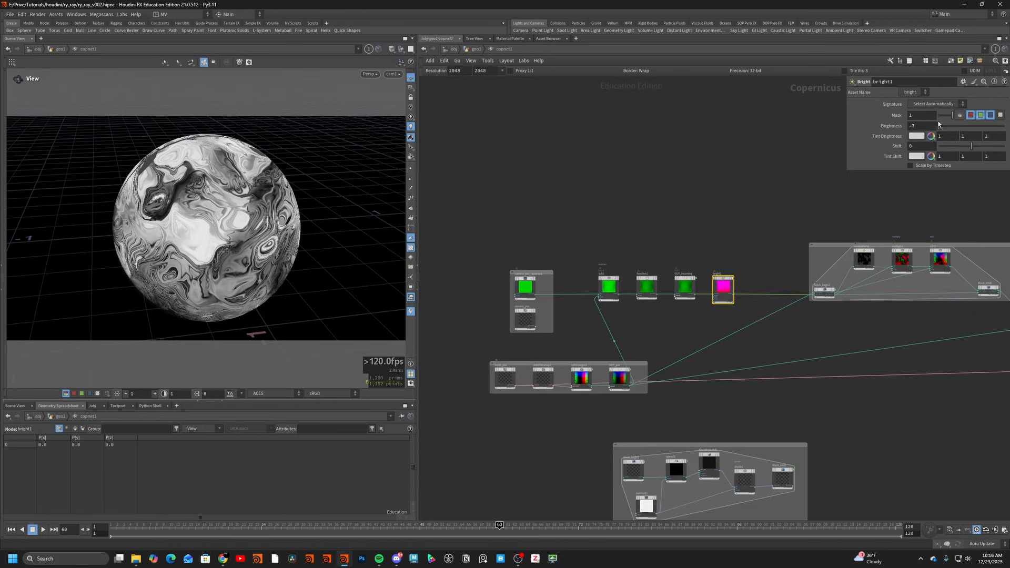
- Adjust bright1's Brightness, trying -2.7 and settling on -5, and play the animation to check the sphere
{"action": "mouse_move", "coordinate": [913, 126]}
{"action": "middle_mouse_down"}
{"action": "mouse_move", "coordinate": [750, 135]}
{"action": "mouse_move", "coordinate": [913, 137]}
{"action": "middle_mouse_up"}
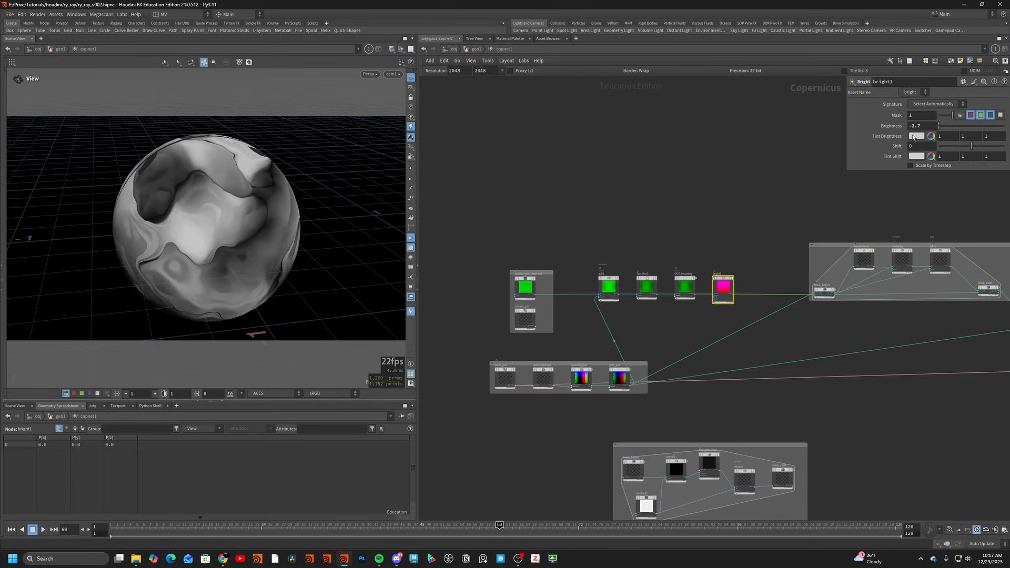
{"action": "left_click", "coordinate": [42, 529]}
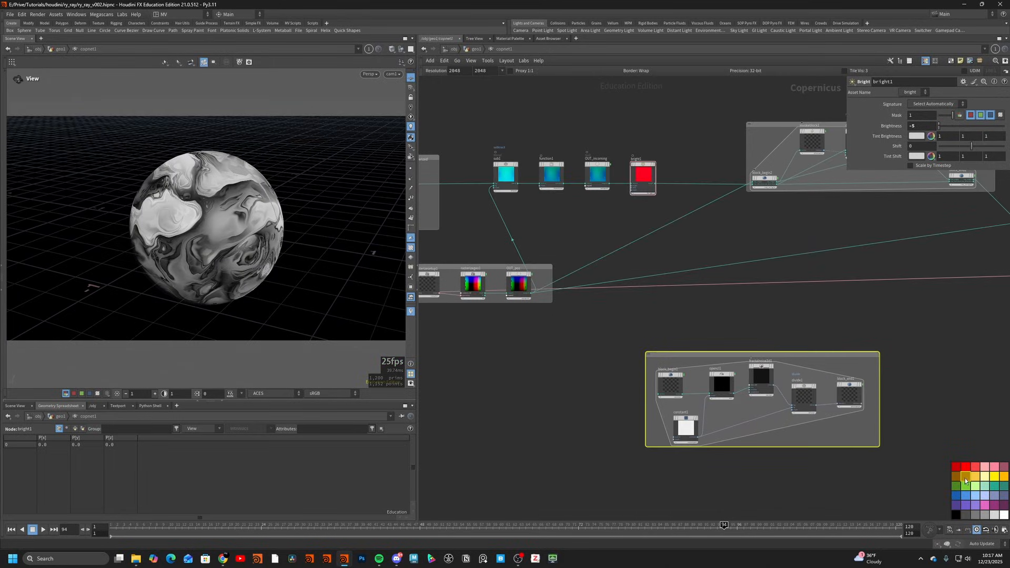
- Color the distance block's network box and its invoke node dark yellow, and the ray-march block's box red
{"action": "middle_click_drag", "start_coordinate": [904, 360], "coordinate": [762, 394]}
{"action": "scroll", "coordinate": [736, 394], "scroll_direction": "down", "scroll_amount": 1}
{"action": "scroll", "coordinate": [680, 228], "scroll_direction": "up", "scroll_amount": 2}
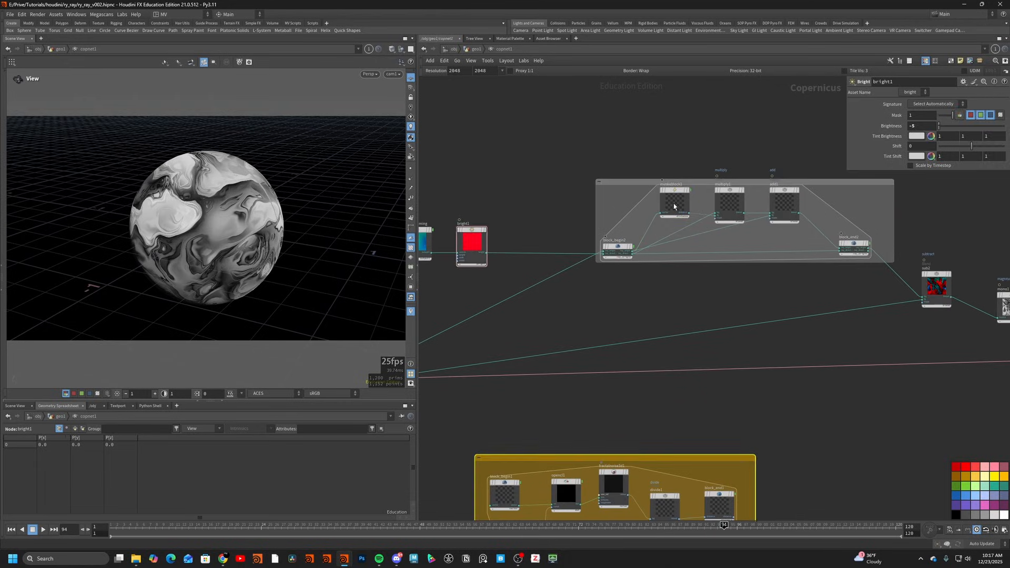
{"action": "left_click", "coordinate": [674, 204]}
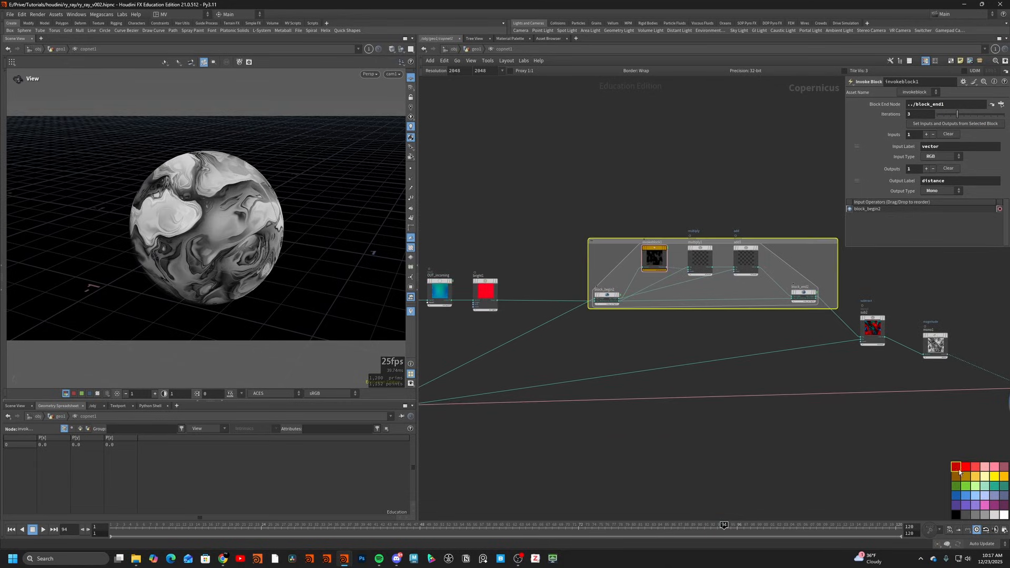
{"action": "left_click", "coordinate": [957, 467]}
{"action": "scroll", "coordinate": [875, 444], "scroll_direction": "down", "scroll_amount": 2}
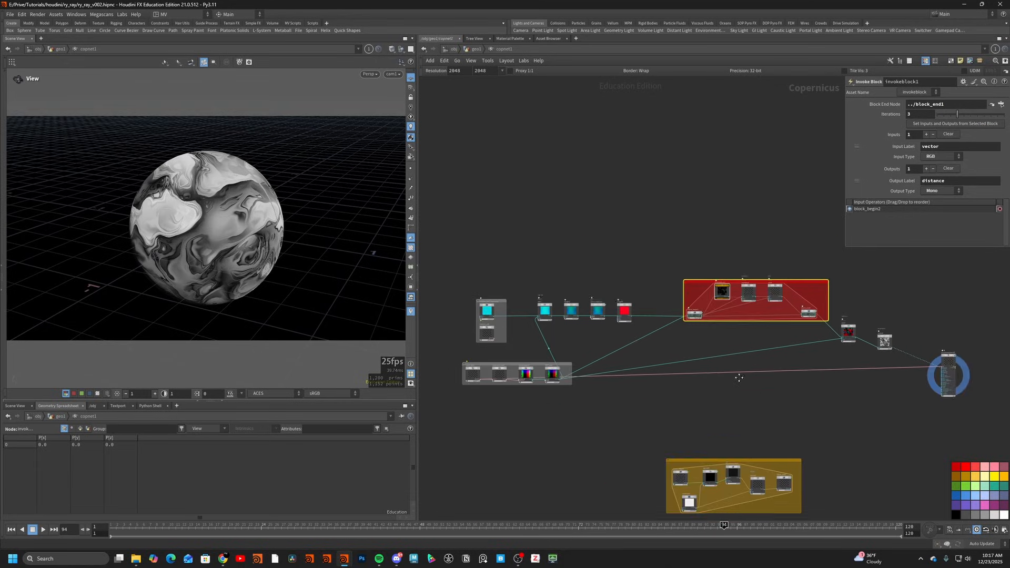
- Color the network box around the mesh position and rasterize nodes blue
{"action": "scroll", "coordinate": [737, 377], "scroll_direction": "up", "scroll_amount": 3}
{"action": "left_click", "coordinate": [583, 317]}
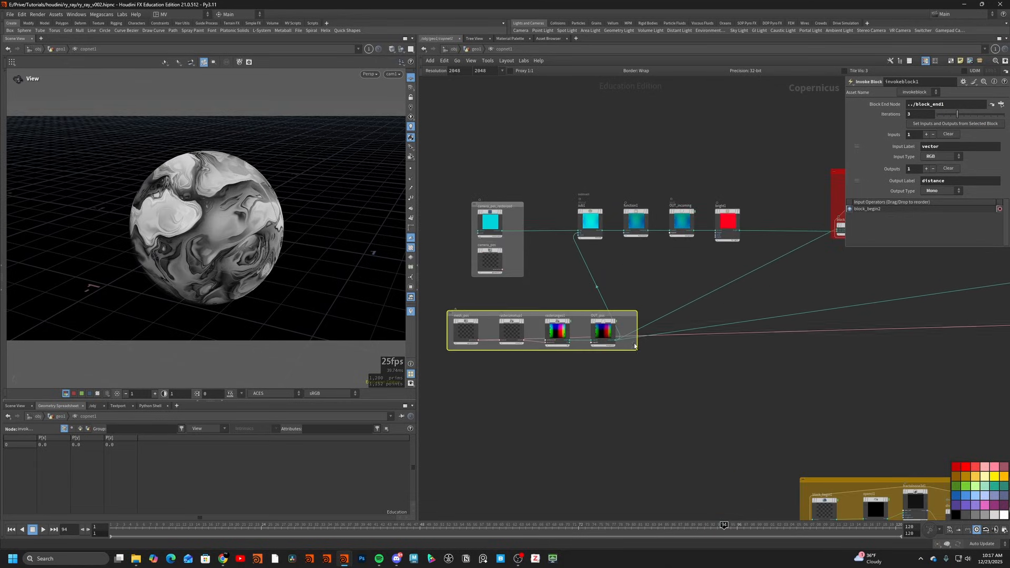
{"action": "left_click", "coordinate": [957, 496]}
{"action": "left_click", "coordinate": [751, 366]}
- Enclose the camera position and ray direction nodes through bright1 in a network box and color it blue
{"action": "middle_click_drag", "start_coordinate": [750, 367], "coordinate": [746, 400]}
{"action": "left_click_drag", "start_coordinate": [460, 202], "coordinate": [745, 327]}
{"action": "key", "text": "shift+o"}
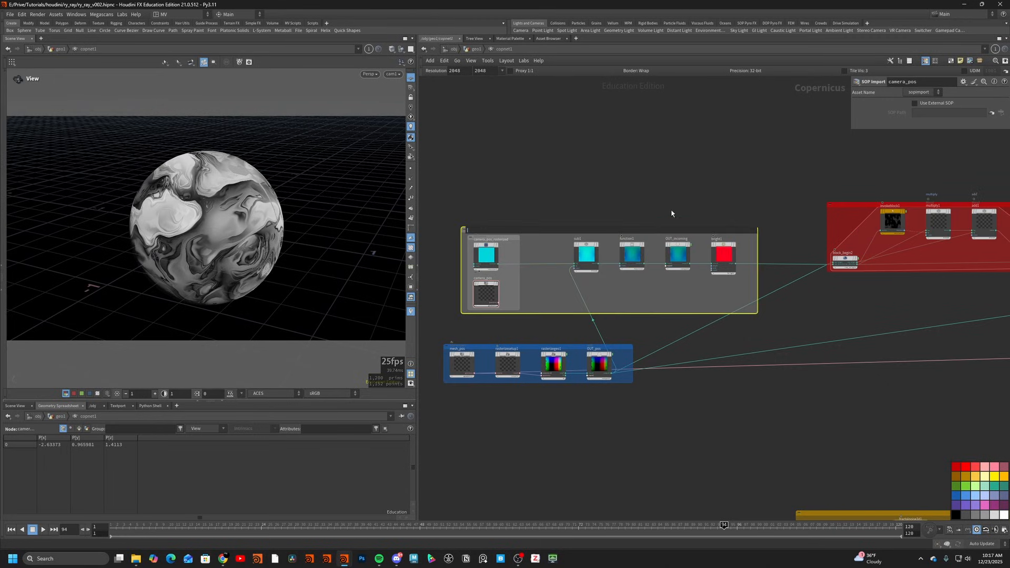
{"action": "left_click_drag", "start_coordinate": [657, 229], "coordinate": [583, 221]}
{"action": "left_click", "coordinate": [953, 498]}
- Move sub2, mono1 and the preview material farther away from the red ray-march box
{"action": "middle_click_drag", "start_coordinate": [891, 402], "coordinate": [522, 338]}
{"action": "scroll", "coordinate": [521, 338], "scroll_direction": "down", "scroll_amount": 1}
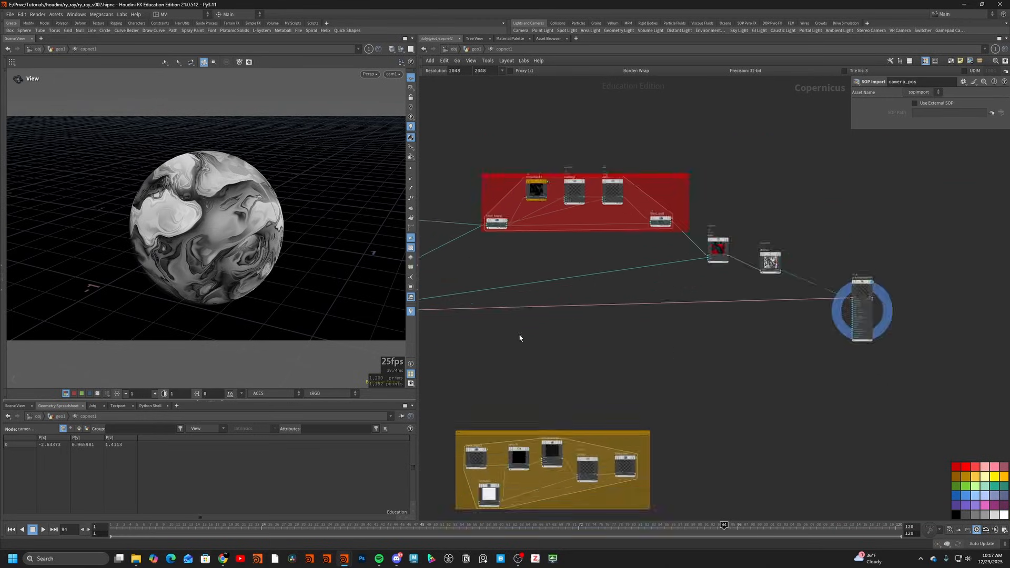
{"action": "middle_click_drag", "start_coordinate": [716, 222], "coordinate": [660, 289]}
{"action": "middle_click_drag", "start_coordinate": [653, 414], "coordinate": [717, 303]}
{"action": "scroll", "coordinate": [717, 303], "scroll_direction": "down", "scroll_amount": 1}
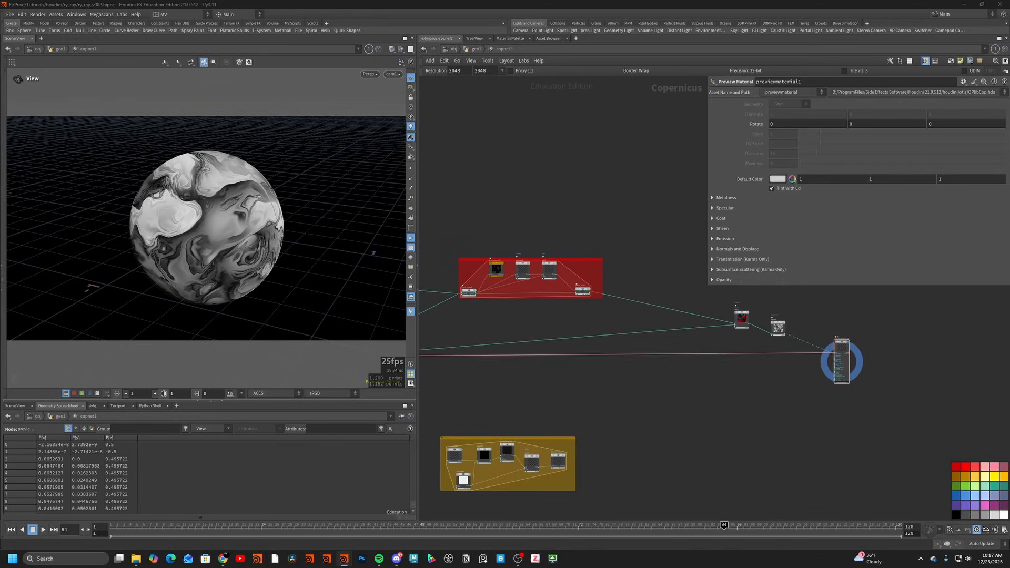
- Connect a new Null node to an output of block_end2 and place it below the ray-march box
{"action": "scroll", "coordinate": [573, 293], "scroll_direction": "up", "scroll_amount": 3}
{"action": "scroll", "coordinate": [604, 292], "scroll_direction": "up", "scroll_amount": 3}
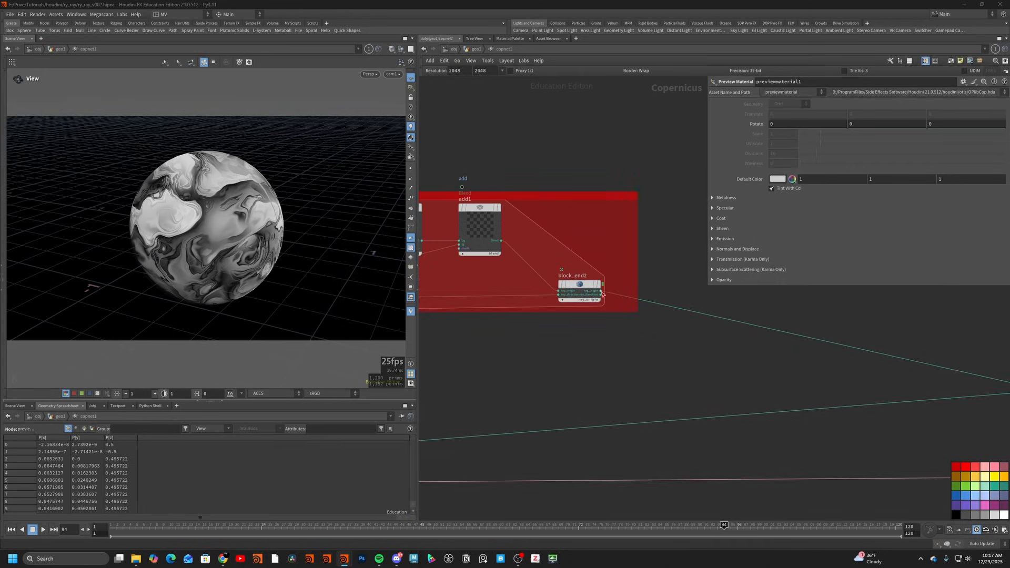
{"action": "left_click", "coordinate": [602, 295]}
{"action": "scroll", "coordinate": [662, 423], "scroll_direction": "down", "scroll_amount": 4}
{"action": "middle_click_drag", "start_coordinate": [663, 424], "coordinate": [628, 258]}
{"action": "left_click", "coordinate": [626, 356]}
{"action": "type", "text": "null"}
{"action": "key", "text": "Return"}
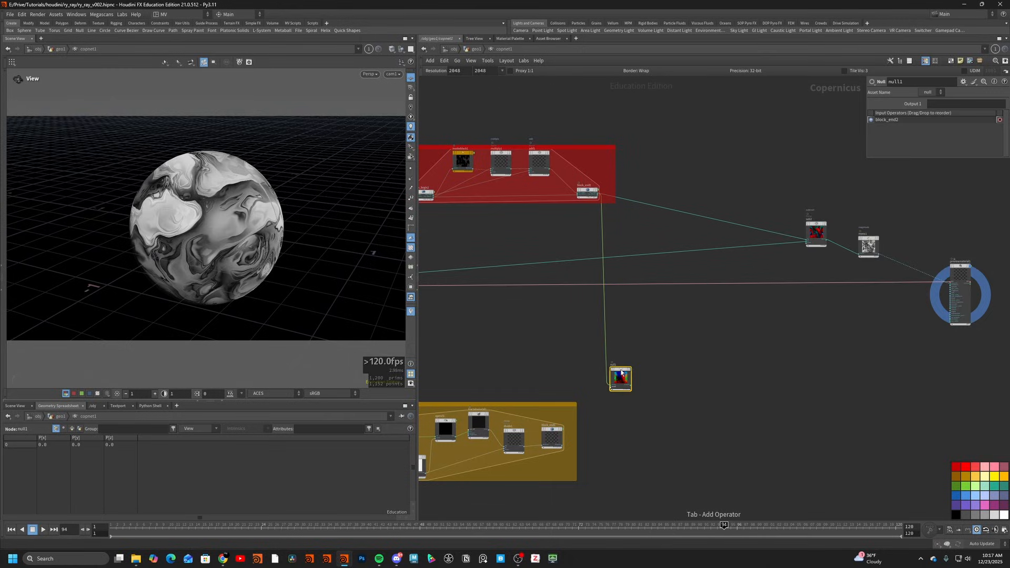
- Rename the new Null node below the ray-march box to ray_origin
{"action": "scroll", "coordinate": [613, 358], "scroll_direction": "up", "scroll_amount": 4}
{"action": "left_click", "coordinate": [612, 356]}
{"action": "type", "text": "ray_orig"}
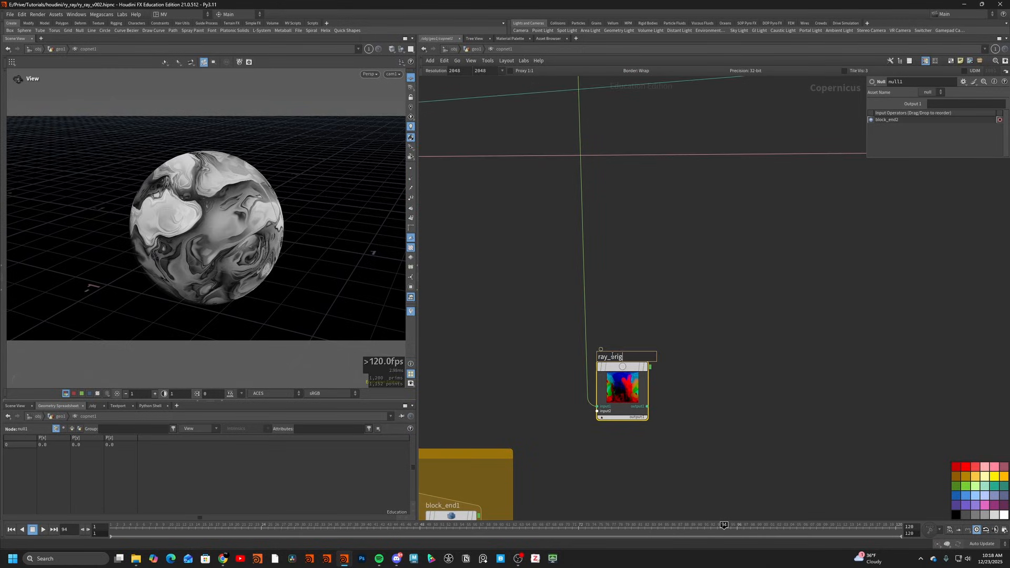
{"action": "type", "text": "in"}
{"action": "key", "text": "Return"}
- Add a Block begin and end pair and place it beside the ray_origin node
{"action": "key", "text": "Tab"}
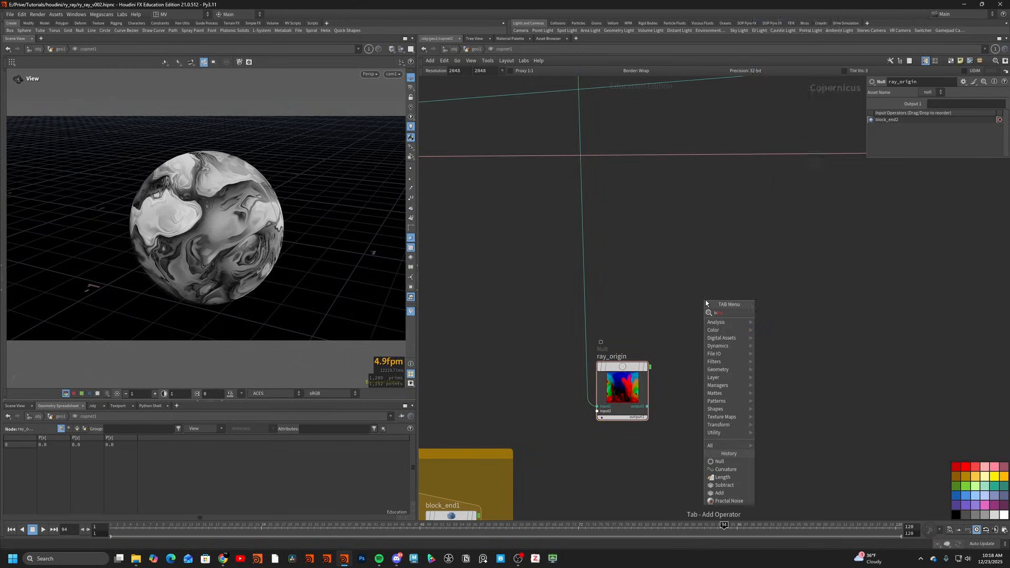
{"action": "type", "text": "block"}
{"action": "key", "text": "Return"}
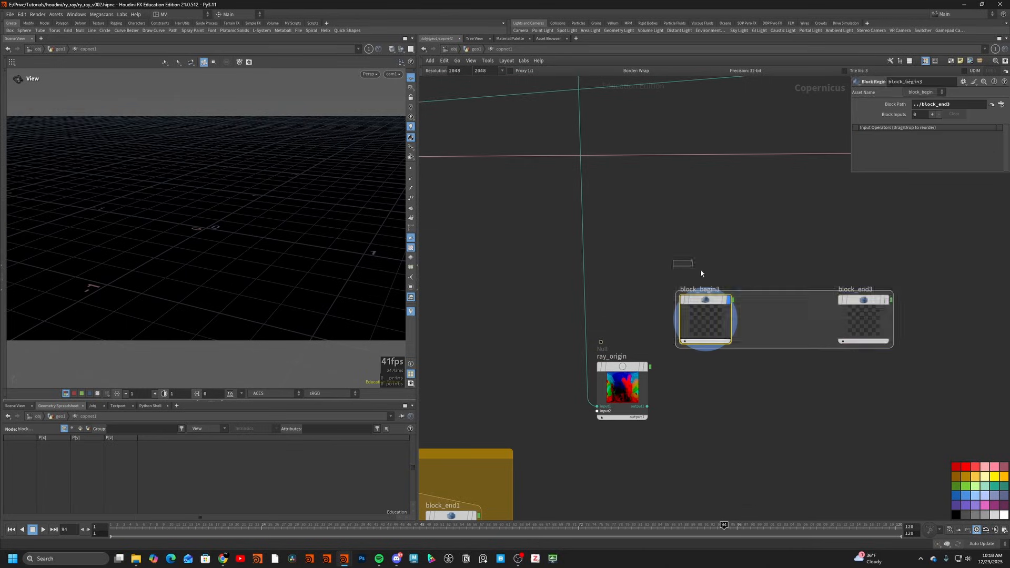
{"action": "left_click_drag", "start_coordinate": [711, 326], "coordinate": [778, 374]}
{"action": "left_click", "coordinate": [778, 374]}
- Give block_begin3 four block inputs and define the first as vector with type RGB
{"action": "left_click", "coordinate": [932, 115]}
{"action": "left_click", "coordinate": [932, 115]}
{"action": "left_click", "coordinate": [932, 114]}
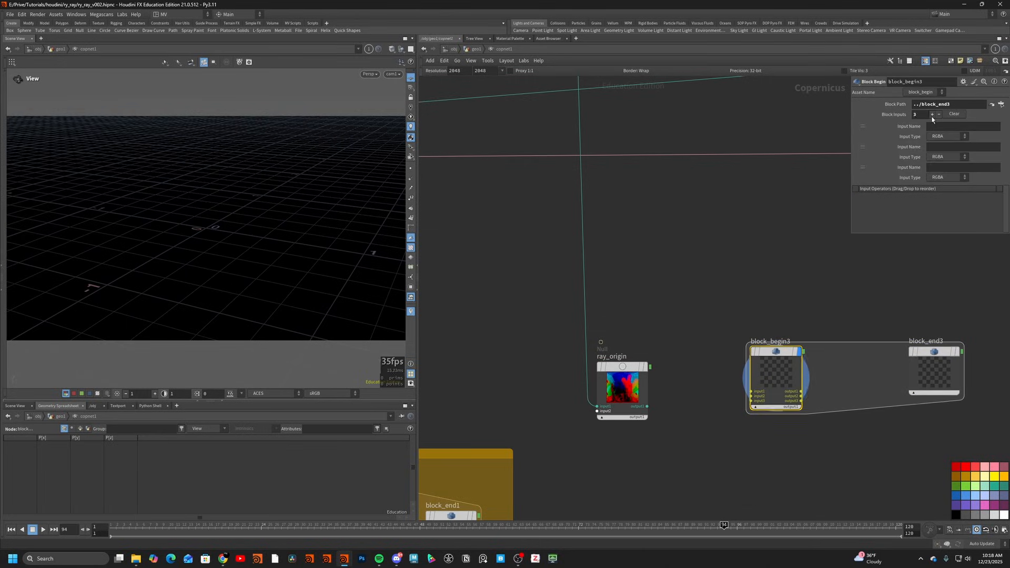
{"action": "left_click", "coordinate": [932, 114]}
{"action": "left_click", "coordinate": [935, 125]}
{"action": "type", "text": "vector"}
{"action": "left_click", "coordinate": [936, 136]}
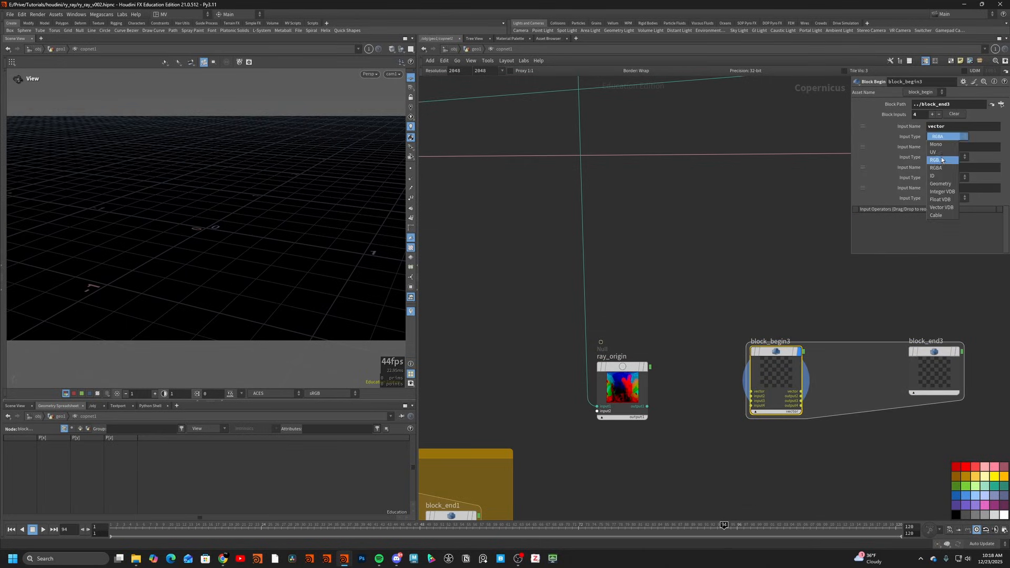
{"action": "left_click", "coordinate": [940, 160]}
- Define block_begin3's second input as P with type RGB and its third as iteration with type Mono
{"action": "left_click", "coordinate": [943, 148]}
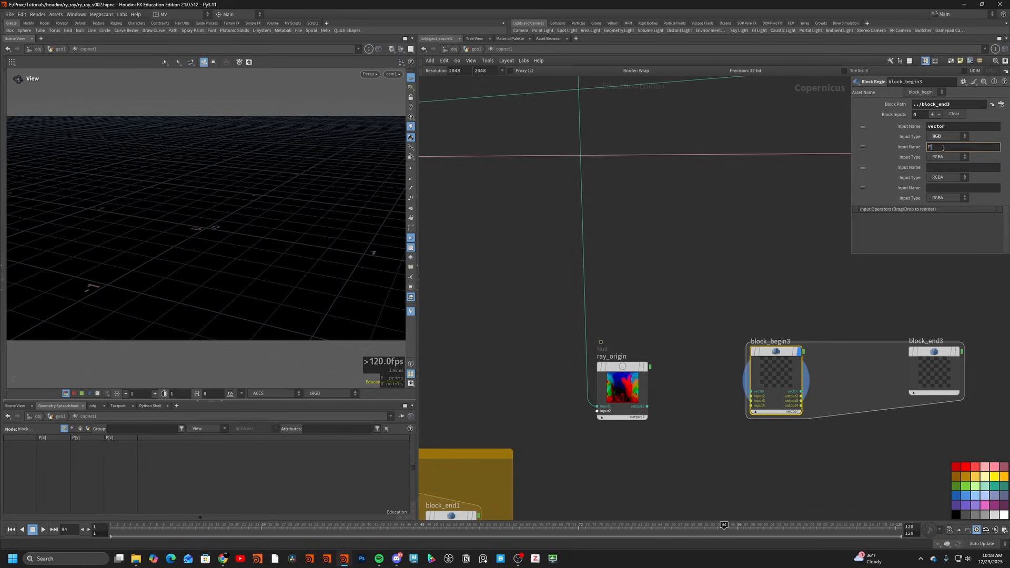
{"action": "type", "text": "P"}
{"action": "left_click", "coordinate": [947, 157]}
{"action": "left_click", "coordinate": [947, 180]}
{"action": "left_click", "coordinate": [950, 168]}
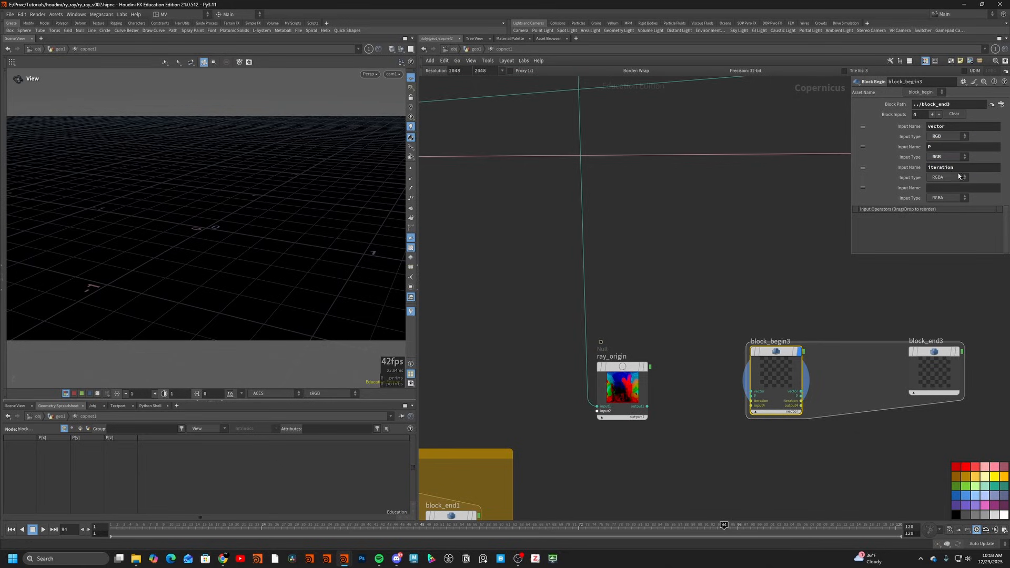
{"action": "left_click", "coordinate": [958, 178]}
{"action": "left_click", "coordinate": [948, 185]}
- Remove the unused fourth input from block_begin3 and connect ray_origin to its P input
{"action": "left_click", "coordinate": [946, 197]}
{"action": "left_click", "coordinate": [945, 188]}
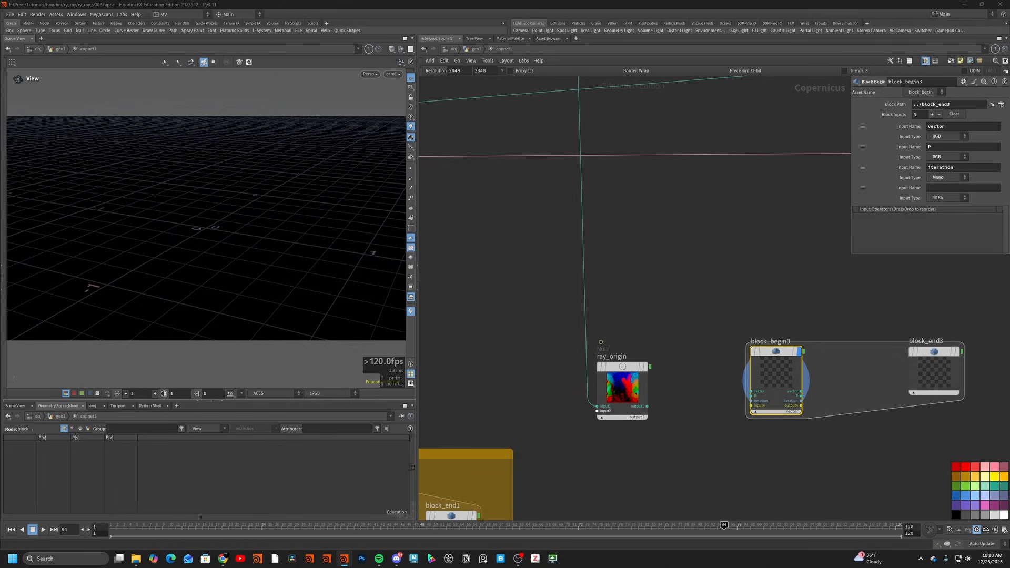
{"action": "right_click", "coordinate": [861, 188]}
{"action": "left_click", "coordinate": [866, 201]}
{"action": "left_click", "coordinate": [647, 407]}
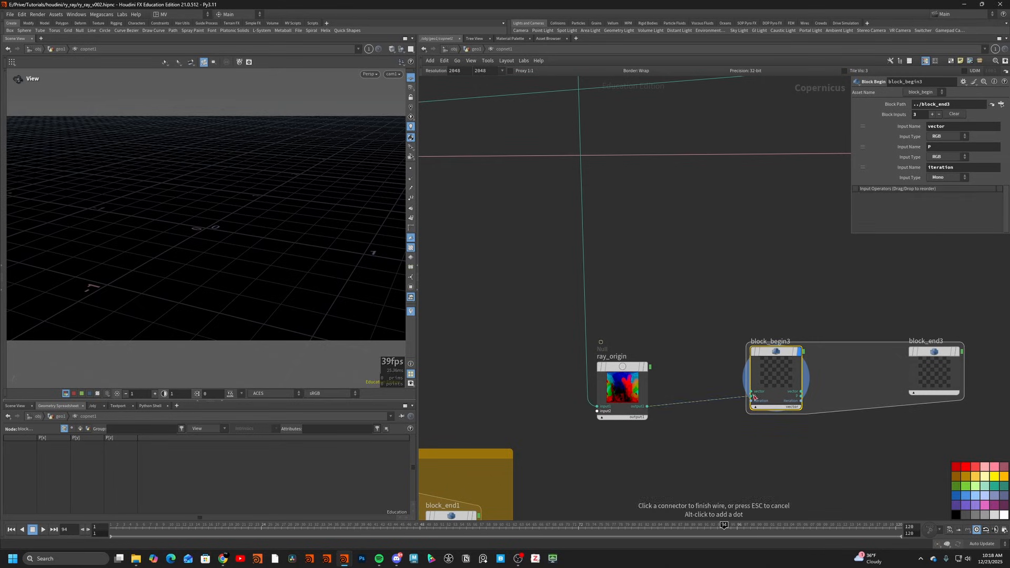
{"action": "left_click", "coordinate": [750, 396]}
- Give block_end3 the outputs vector (RGB), ray_origin (RGB) and iteration (Mono), and wire them from the matching block_begin3 outputs
{"action": "middle_click_drag", "start_coordinate": [891, 369], "coordinate": [735, 369]}
{"action": "left_click", "coordinate": [778, 374]}
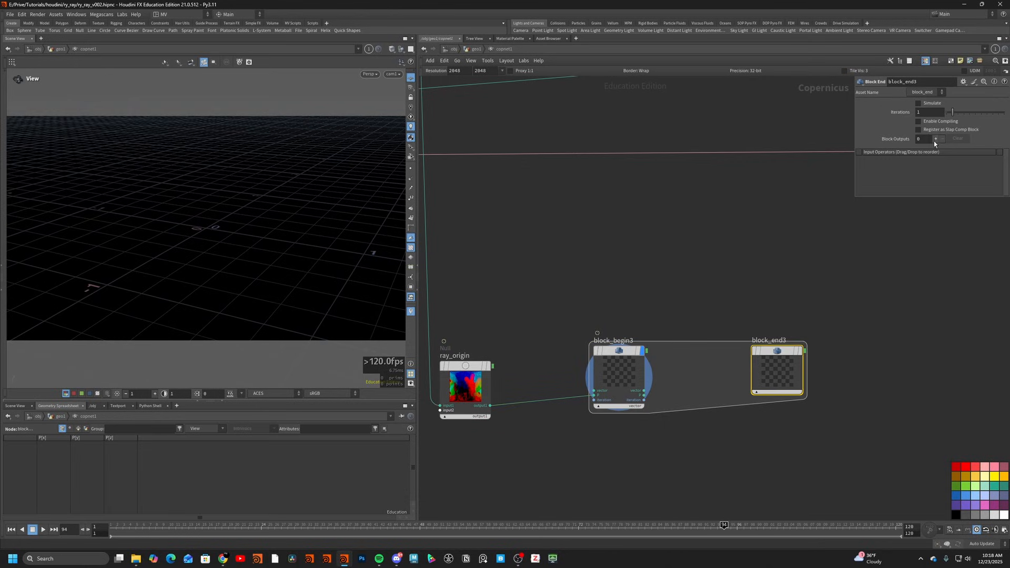
{"action": "left_click", "coordinate": [936, 139]}
{"action": "left_click", "coordinate": [935, 139]}
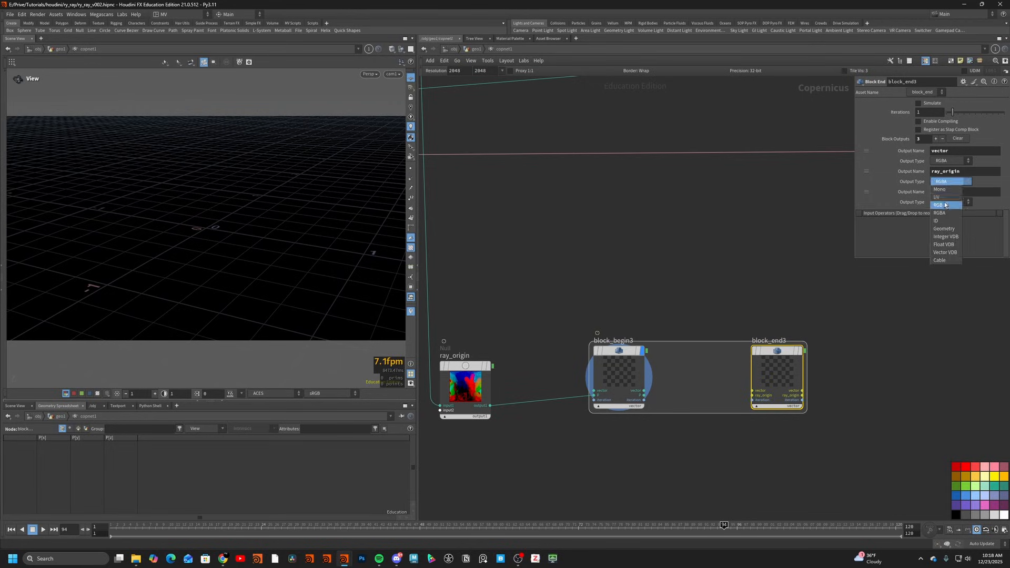
{"action": "left_click", "coordinate": [947, 160]}
{"action": "left_click", "coordinate": [942, 184]}
{"action": "mouse_move", "coordinate": [644, 390]}
{"action": "left_mouse_down"}
{"action": "mouse_move", "coordinate": [743, 388]}
{"action": "mouse_move", "coordinate": [643, 398]}
{"action": "left_mouse_up"}
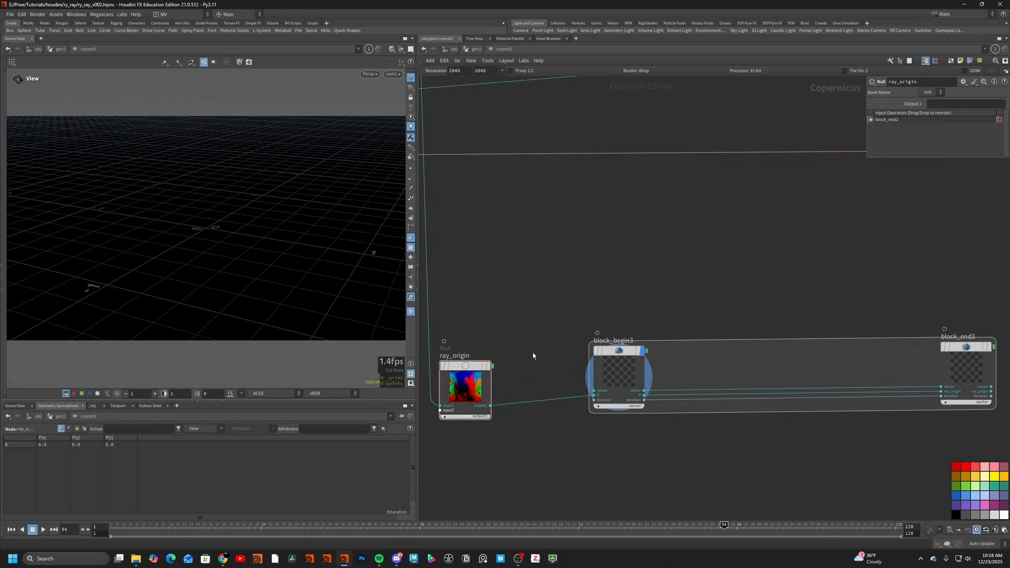
- Add a Constant node above ray_origin with RGB signature and color 0, 0, 0, feeding block_begin3's vector input
{"action": "key", "text": "Tab"}
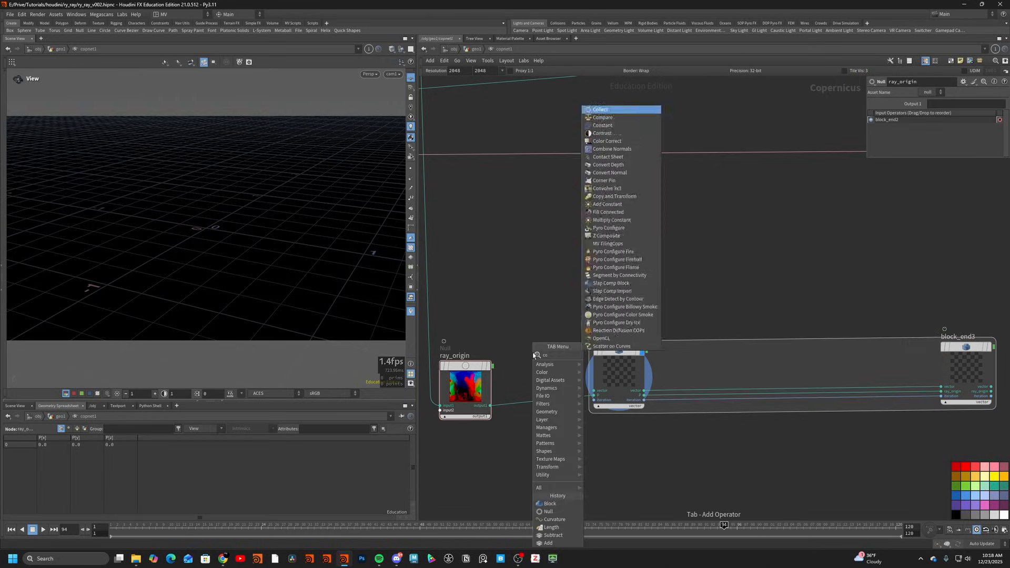
{"action": "type", "text": "constant"}
{"action": "key", "text": "Return"}
{"action": "left_click", "coordinate": [532, 353]}
{"action": "left_click_drag", "start_coordinate": [535, 355], "coordinate": [488, 291]}
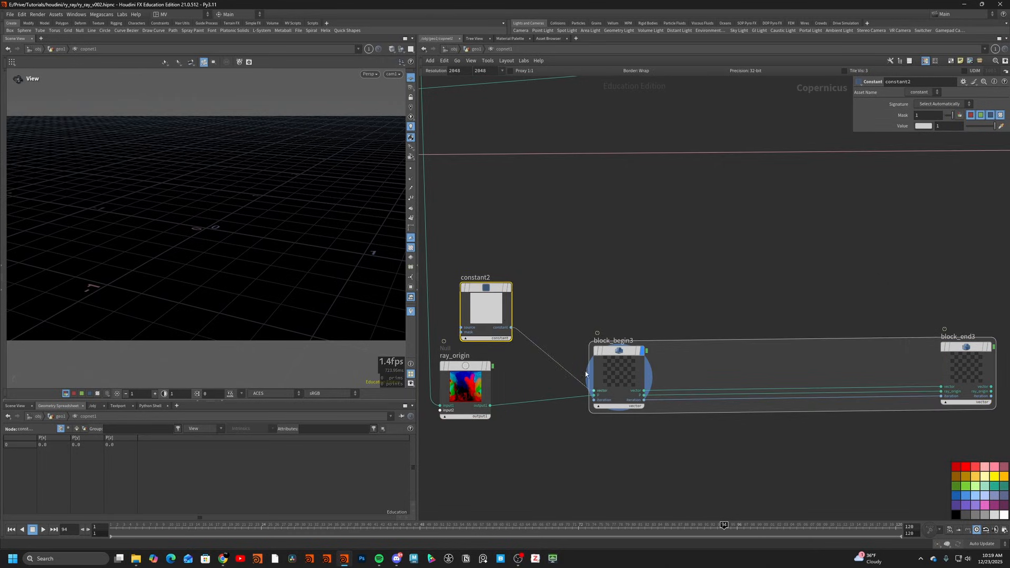
{"action": "left_click_drag", "start_coordinate": [585, 371], "coordinate": [592, 391]}
{"action": "left_click", "coordinate": [940, 104]}
{"action": "left_click", "coordinate": [931, 130]}
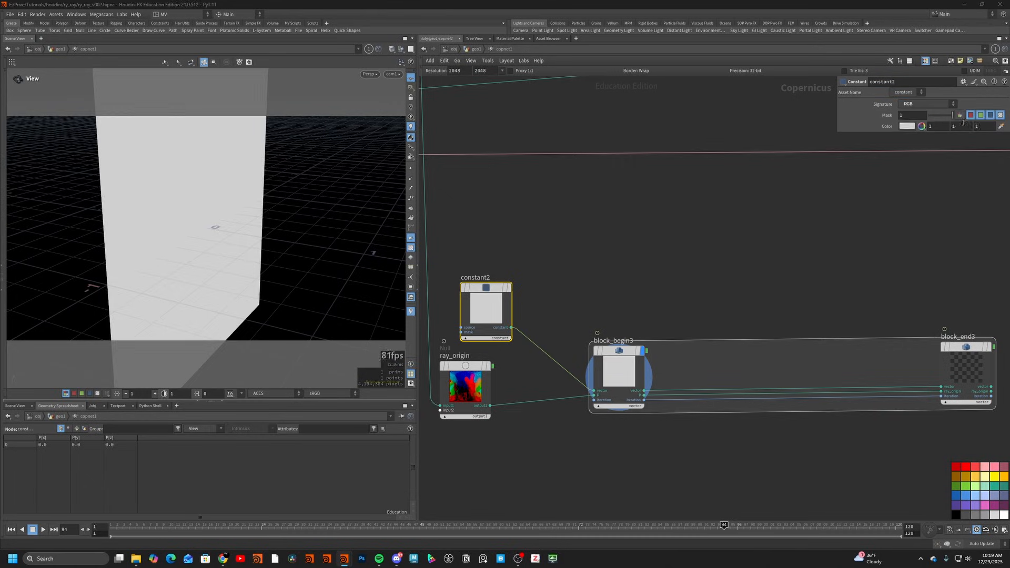
- Duplicate the black constant below ray_origin, make the copy single-channel, and connect it to block_begin3's iteration input
{"action": "scroll", "coordinate": [504, 317], "scroll_direction": "down", "scroll_amount": 1}
{"action": "middle_click_drag", "start_coordinate": [500, 303], "coordinate": [579, 242]}
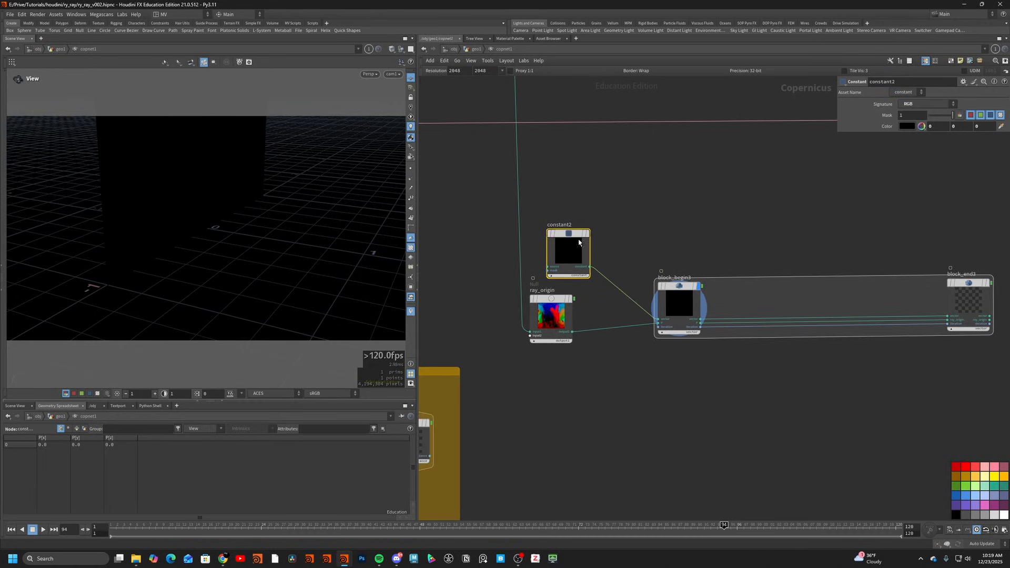
{"action": "left_click_drag", "start_coordinate": [573, 244], "coordinate": [562, 389], "text": "alt"}
{"action": "left_click", "coordinate": [915, 104]}
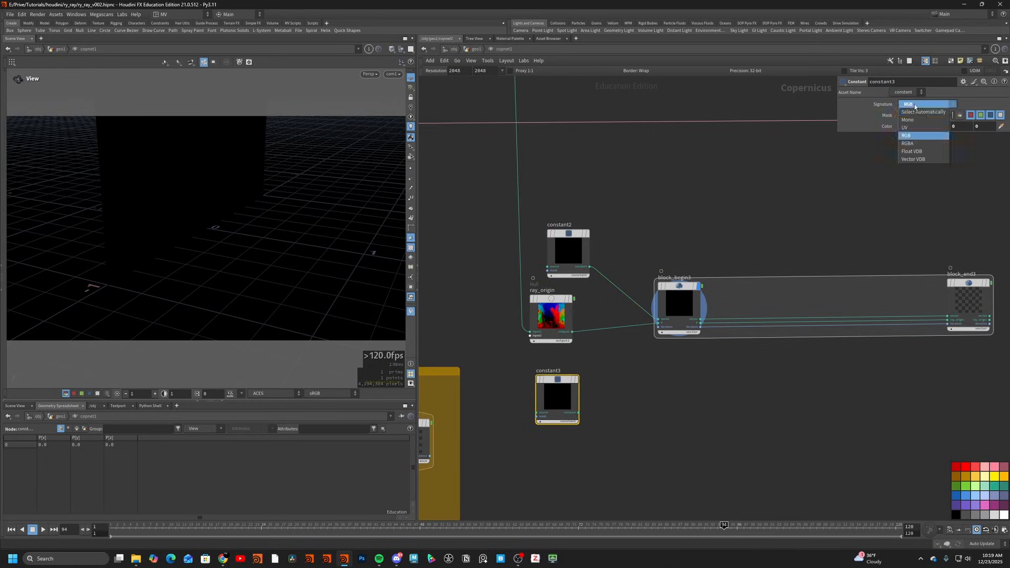
{"action": "left_click", "coordinate": [915, 114]}
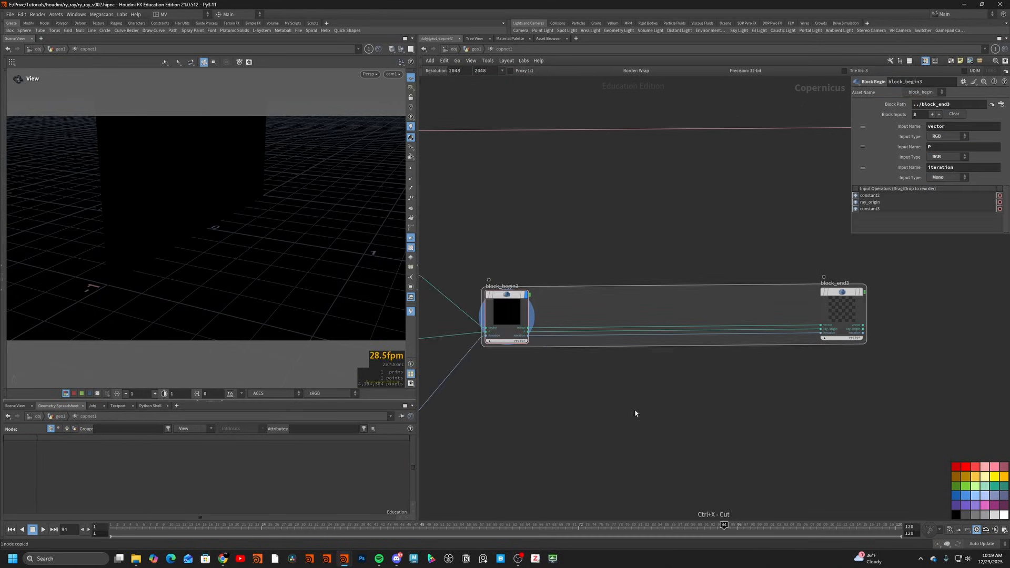
- Create an Add node inside the block and wire it between the iteration output of block_begin3 and block_end3
{"action": "key", "text": "Tab"}
{"action": "type", "text": "add"}
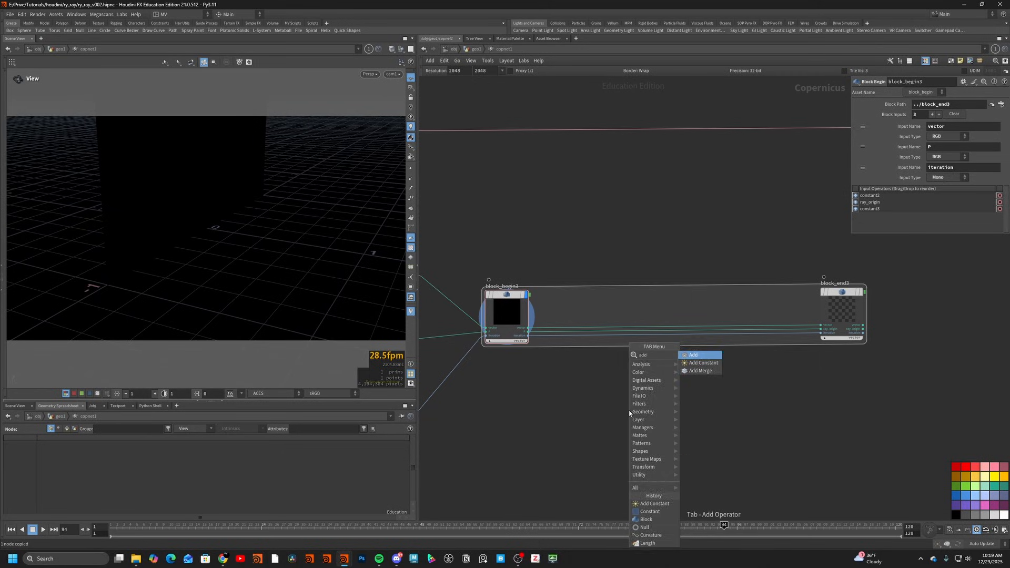
{"action": "key", "text": "Return"}
{"action": "left_click", "coordinate": [682, 384]}
{"action": "left_click", "coordinate": [661, 420]}
- Add a Constant node with value 1 and connect it to the second input of add2
{"action": "key", "text": "Tab"}
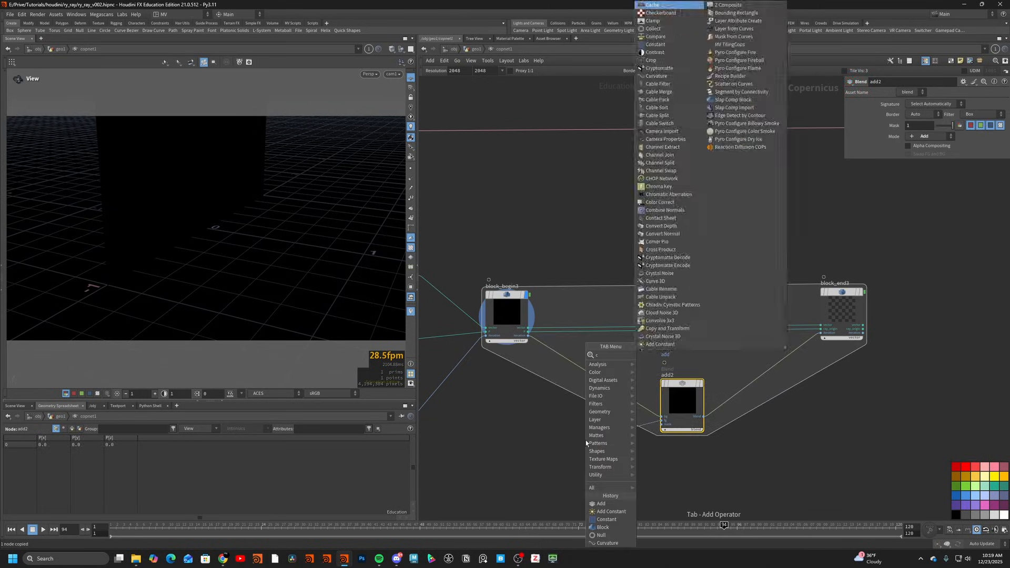
{"action": "type", "text": "const"}
{"action": "key", "text": "Return"}
{"action": "left_click", "coordinate": [585, 440]}
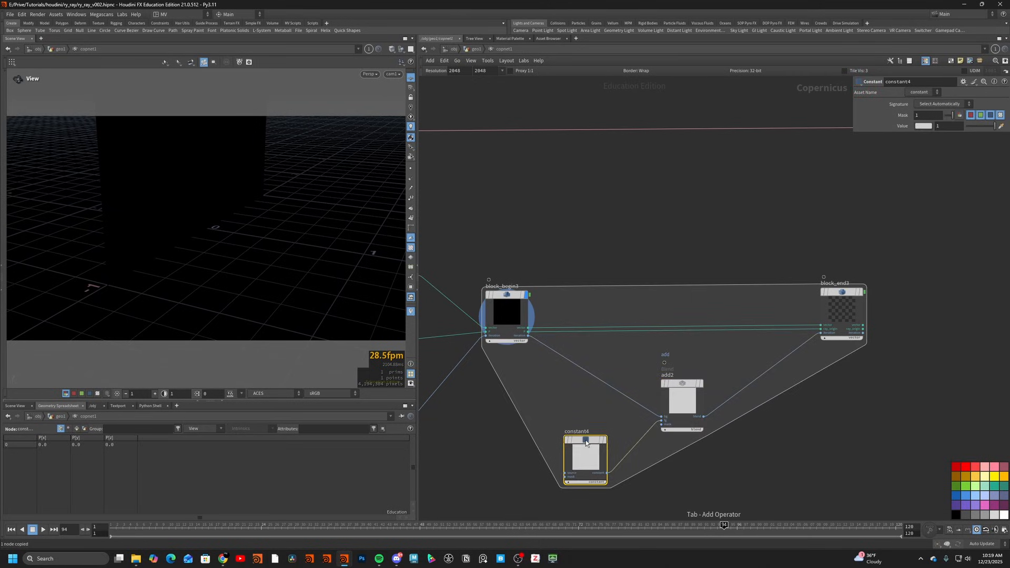
- Display block_end3 and set its iterations to 4
{"action": "left_click", "coordinate": [859, 315]}
{"action": "middle_click_drag", "start_coordinate": [827, 306], "coordinate": [725, 298]}
{"action": "left_click_drag", "start_coordinate": [725, 297], "coordinate": [814, 297]}
{"action": "key", "text": "r"}
{"action": "left_click", "coordinate": [815, 286]}
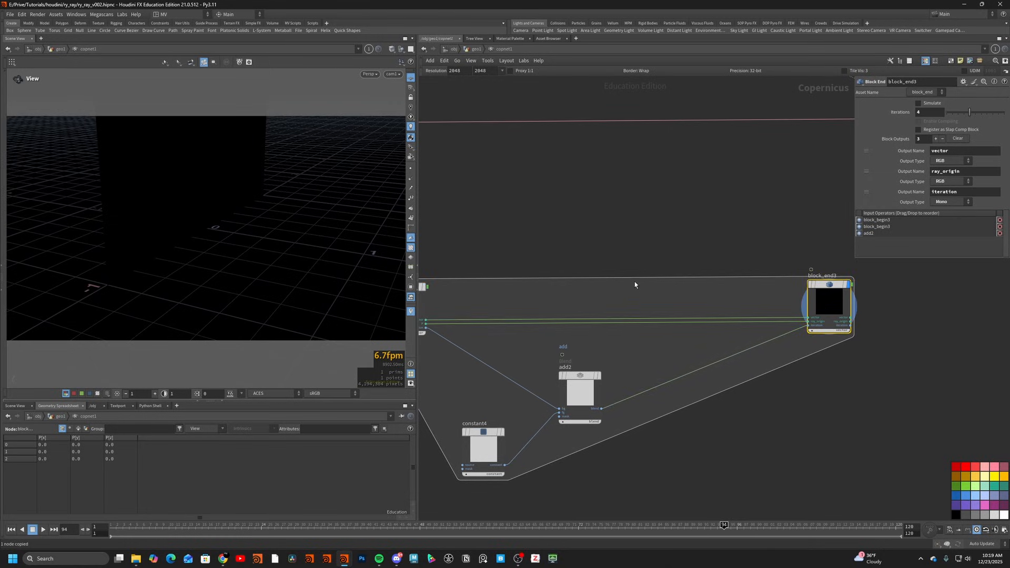
{"action": "middle_click_drag", "start_coordinate": [630, 301], "coordinate": [715, 275]}
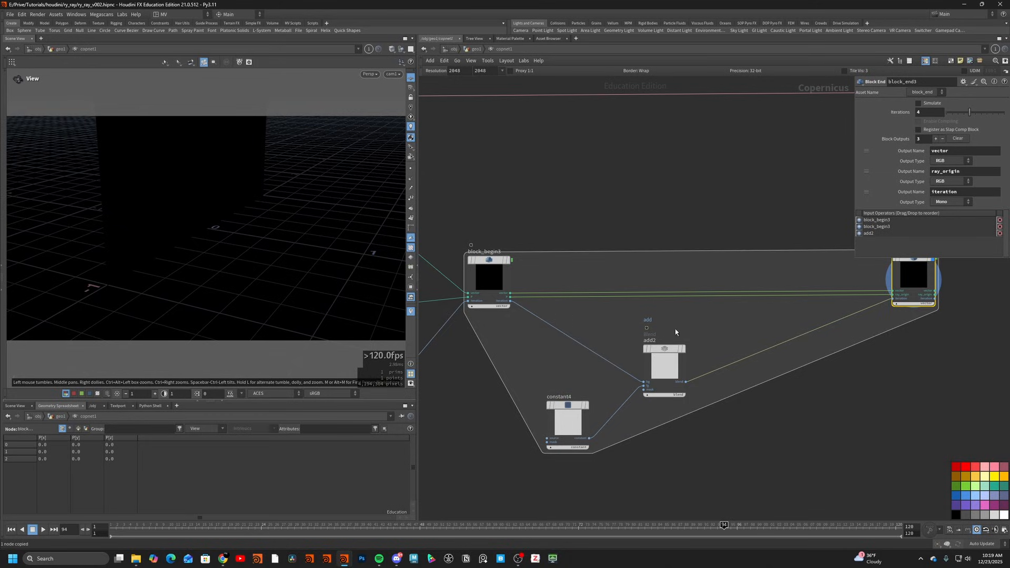
{"action": "left_click_drag", "start_coordinate": [667, 360], "coordinate": [669, 364]}
{"action": "left_click", "coordinate": [770, 325]}
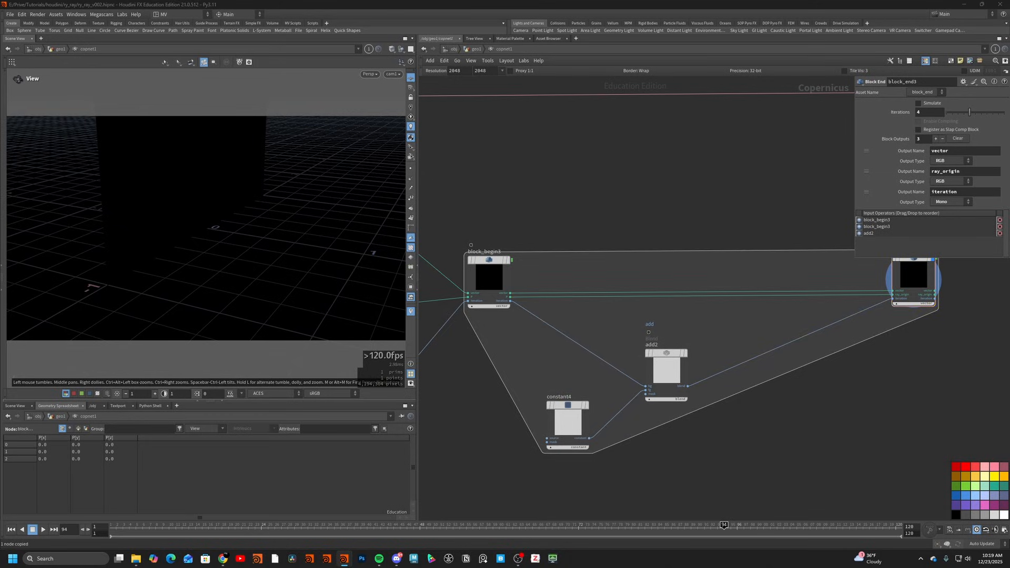
- Add a Remap node on the iteration output with input maximum 4 and connect it to block_end3's vector input
{"action": "middle_click_drag", "start_coordinate": [778, 339], "coordinate": [741, 351]}
{"action": "left_click", "coordinate": [473, 312]}
{"action": "key", "text": "Tab"}
{"action": "type", "text": "remap"}
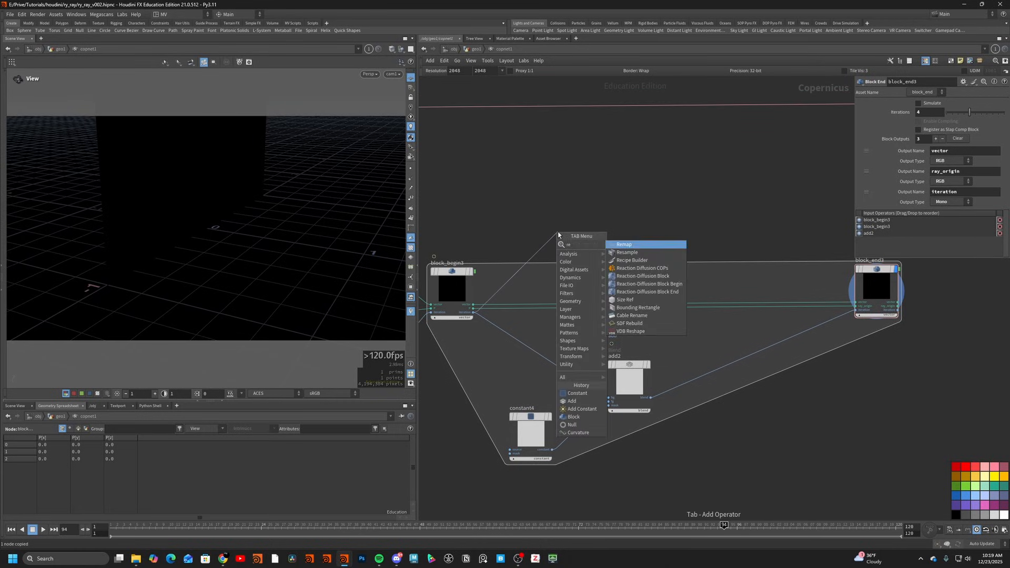
{"action": "key", "text": "Return"}
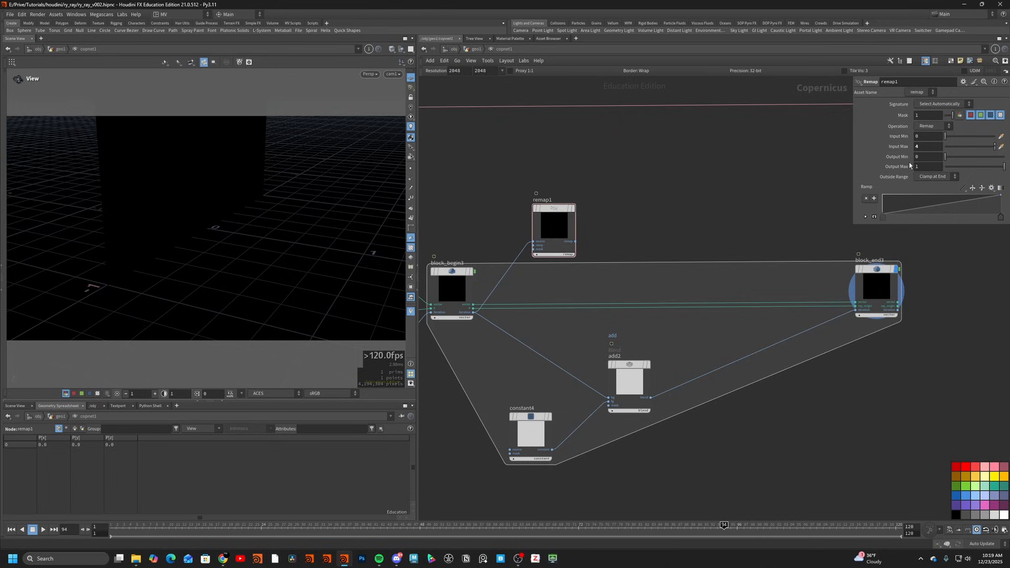
{"action": "left_click_drag", "start_coordinate": [576, 241], "coordinate": [882, 286]}
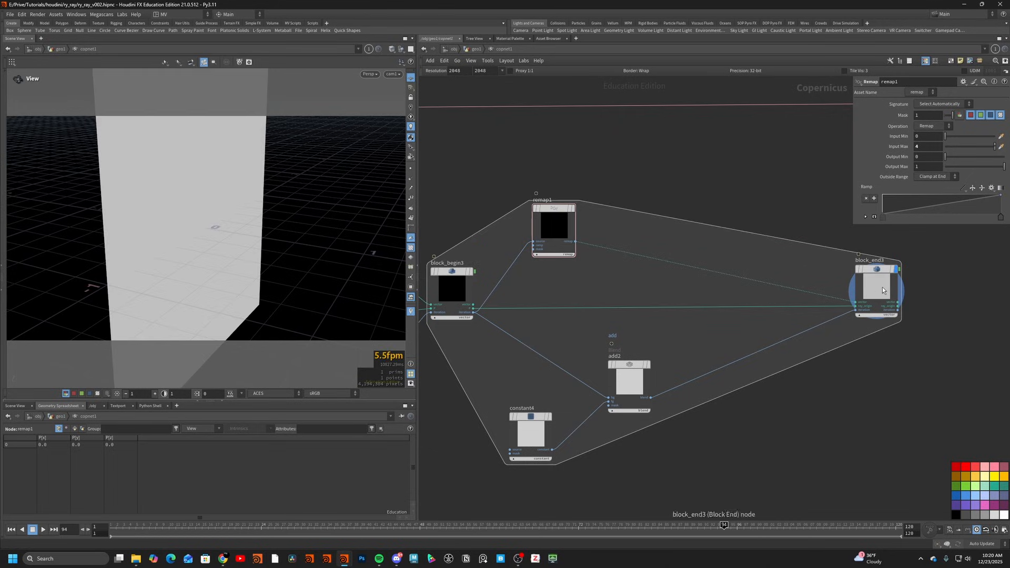
- Try varying the iteration count of block_end3 to check its effect on the output
{"action": "left_click", "coordinate": [882, 286]}
{"action": "mouse_move", "coordinate": [969, 112]}
{"action": "left_mouse_down"}
{"action": "mouse_move", "coordinate": [950, 117]}
{"action": "mouse_move", "coordinate": [969, 119]}
{"action": "left_mouse_up"}
{"action": "left_click", "coordinate": [553, 226]}
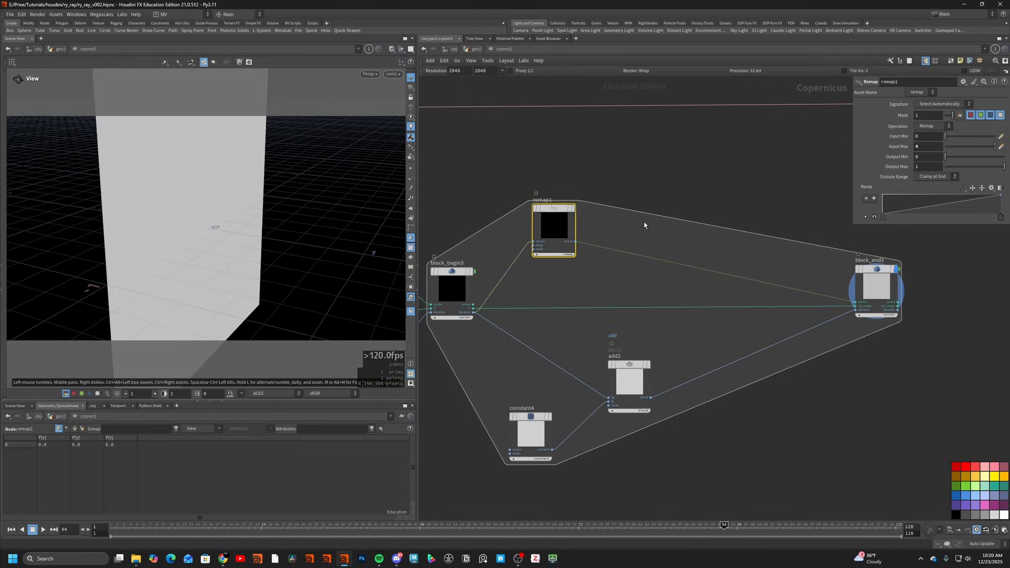
- Insert a Ramp node between remap1 and block_end3 and set its type to Concentric
{"action": "key", "text": "Tab"}
{"action": "type", "text": "ramp"}
{"action": "key", "text": "Return"}
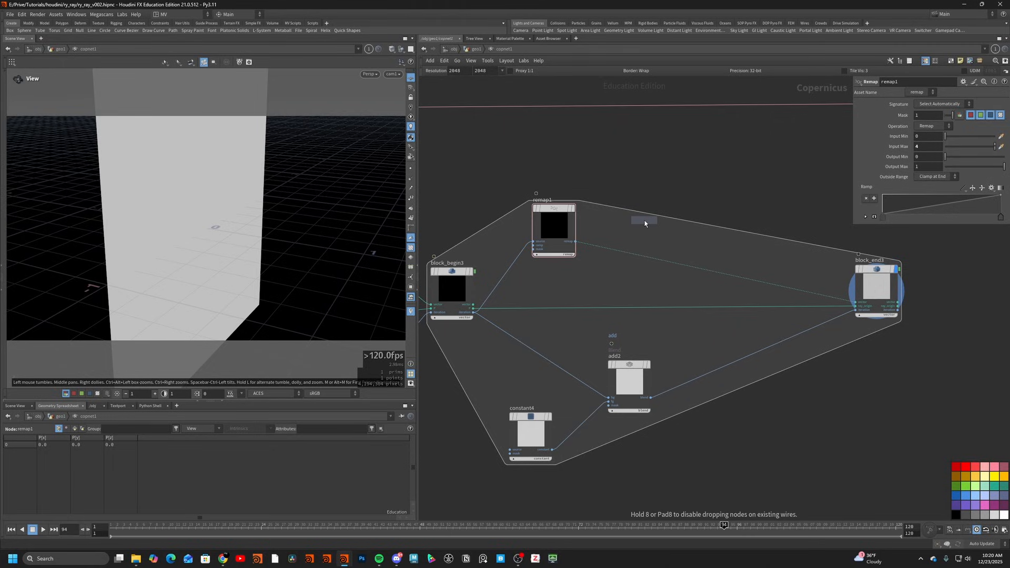
{"action": "left_click", "coordinate": [639, 254]}
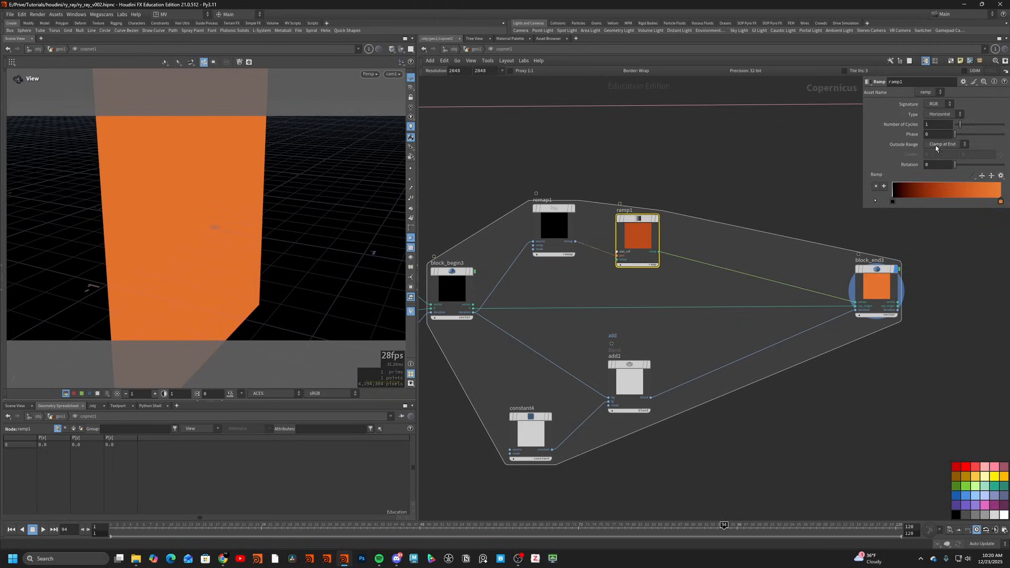
{"action": "left_click", "coordinate": [946, 115]}
{"action": "left_click", "coordinate": [940, 146]}
- Color ramp1's first key red, and add a green key at about one third and a blue key at about two thirds
{"action": "double_click", "coordinate": [892, 201]}
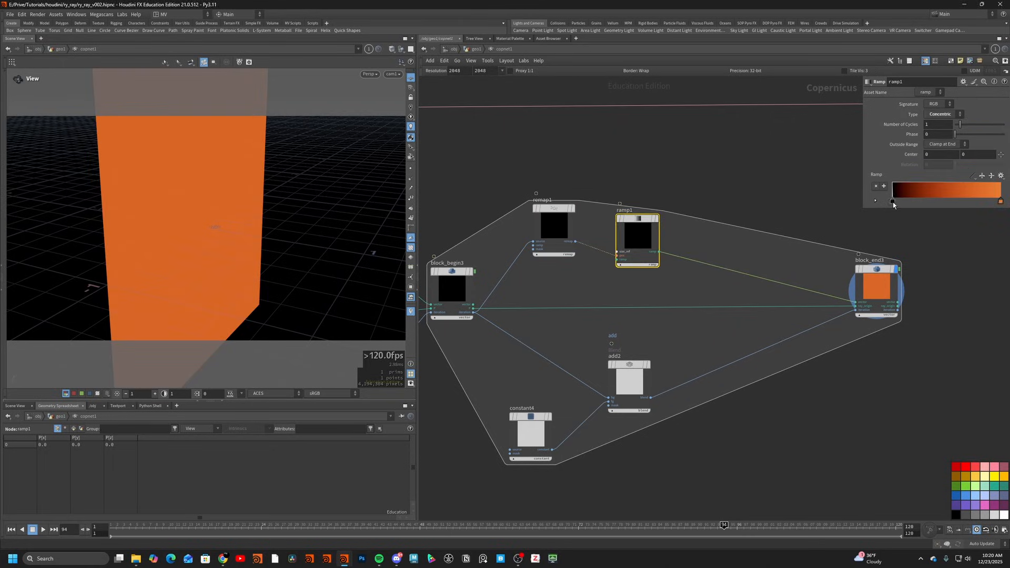
{"action": "left_click", "coordinate": [862, 142]}
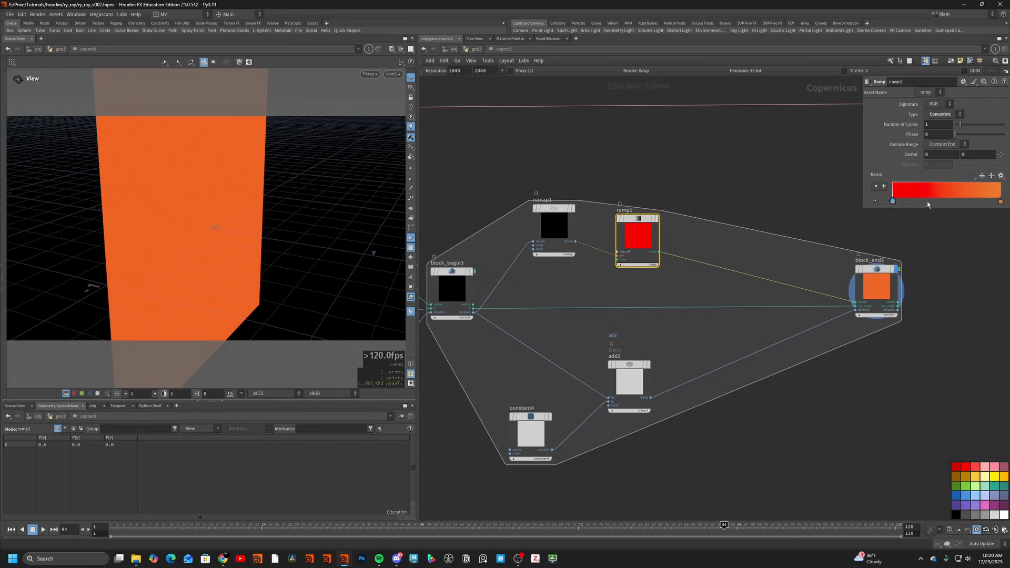
{"action": "left_click", "coordinate": [929, 200]}
{"action": "double_click", "coordinate": [928, 200]}
{"action": "left_click", "coordinate": [910, 147]}
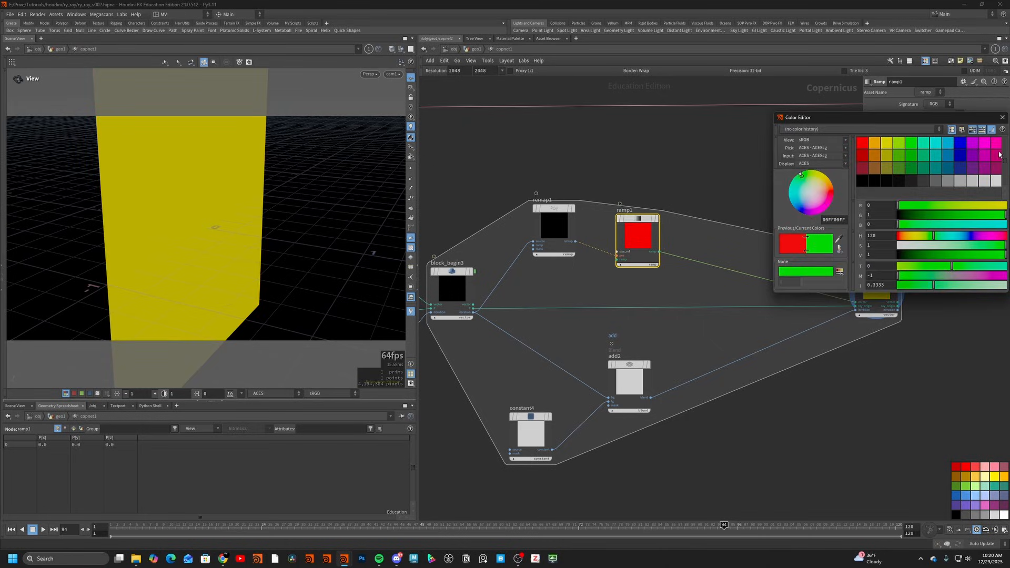
{"action": "left_click", "coordinate": [1003, 120]}
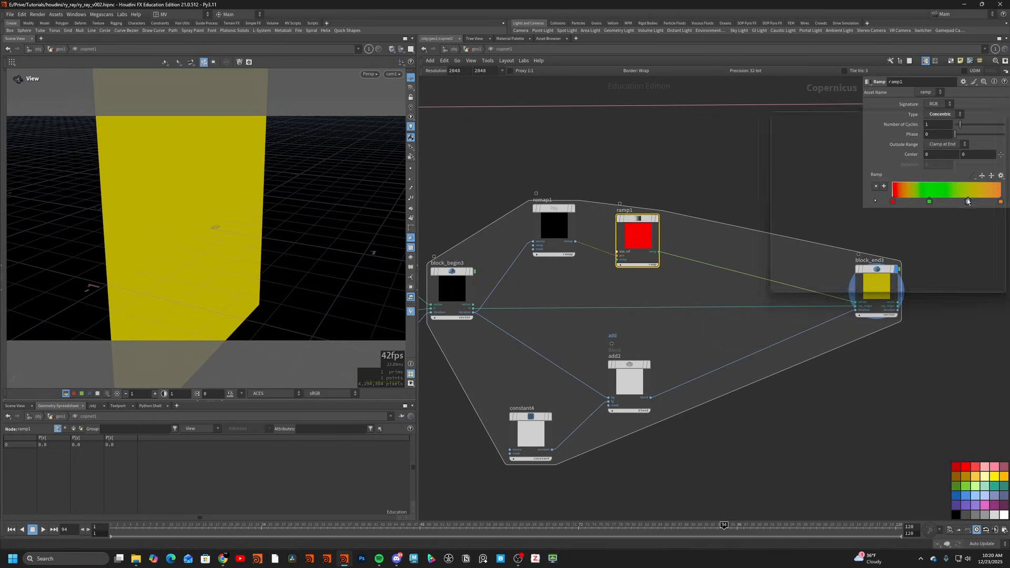
{"action": "double_click", "coordinate": [1001, 202]}
{"action": "left_click", "coordinate": [961, 143]}
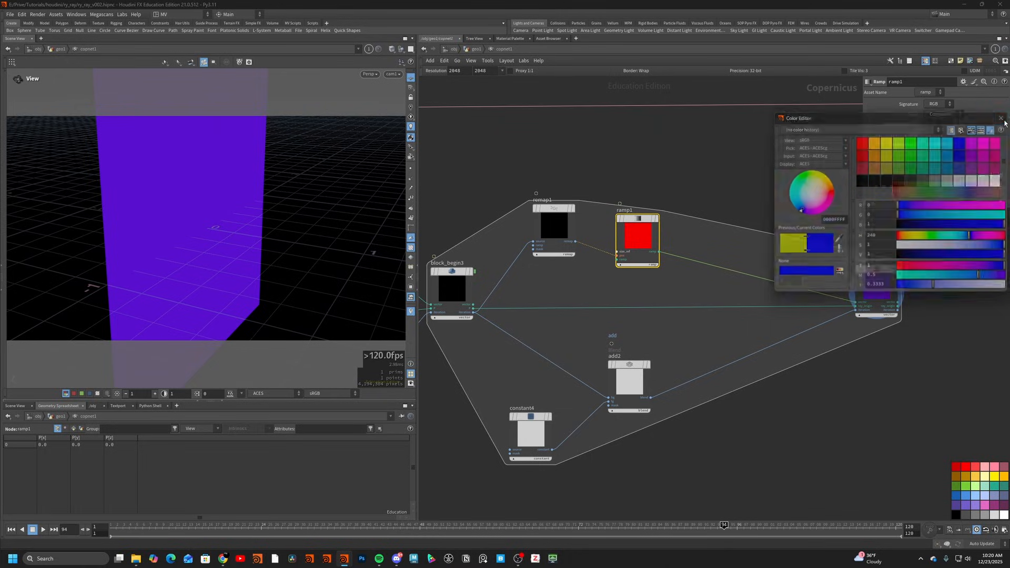
- Set the interpolation of ramp1's color keys to Constant
{"action": "left_click", "coordinate": [1002, 119]}
{"action": "double_click", "coordinate": [1000, 204]}
{"action": "left_click", "coordinate": [996, 177]}
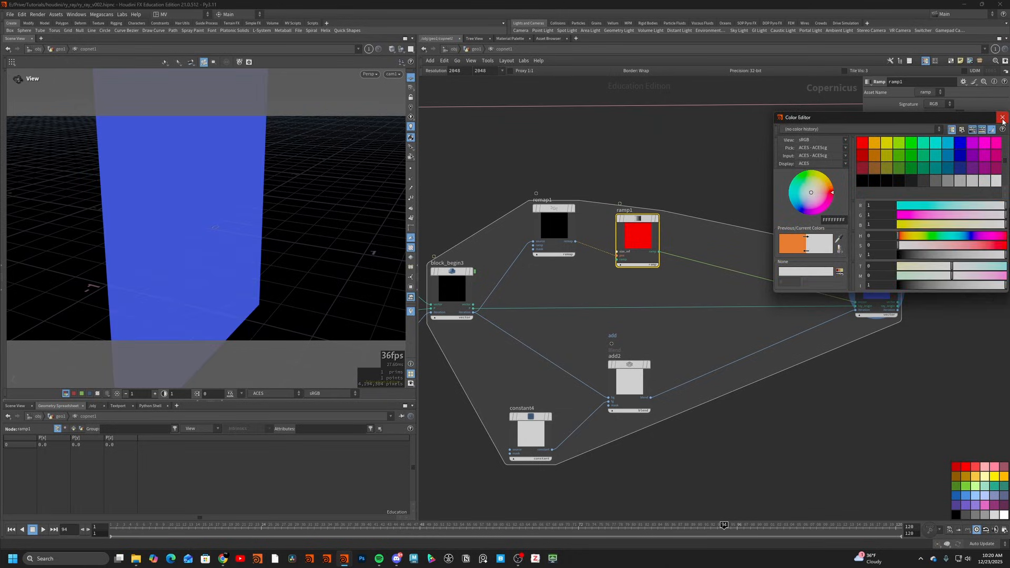
{"action": "left_click", "coordinate": [1002, 119]}
{"action": "left_click", "coordinate": [875, 201]}
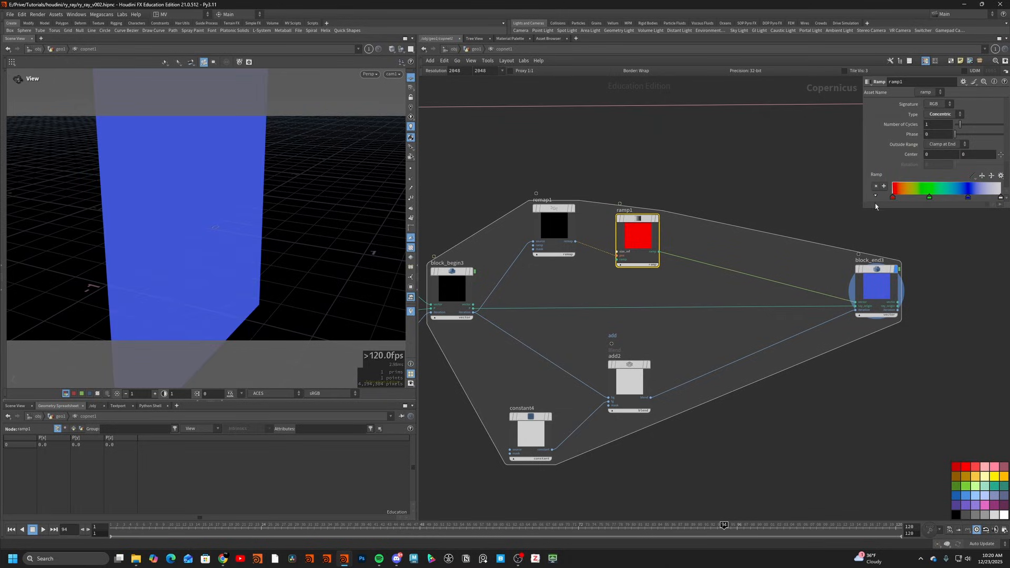
{"action": "left_click_drag", "start_coordinate": [896, 209], "coordinate": [897, 299]}
{"action": "left_click", "coordinate": [954, 241]}
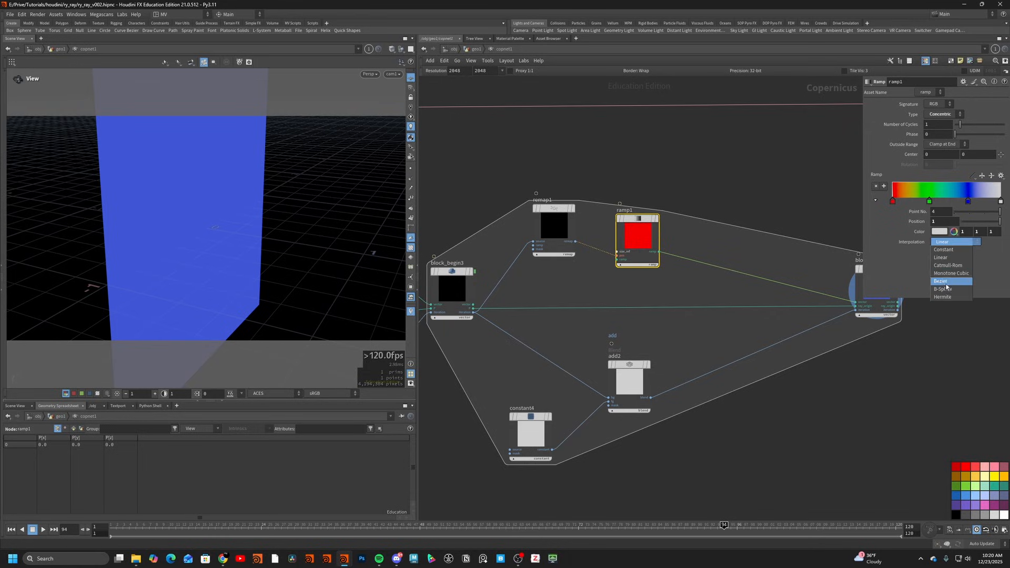
{"action": "left_click", "coordinate": [946, 251]}
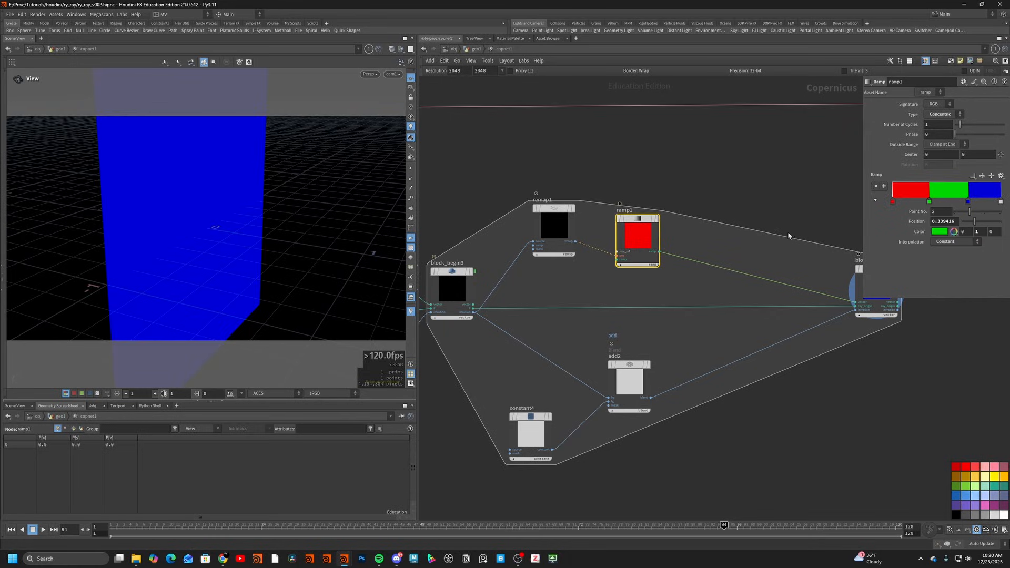
- Position ramp1's green key at 0.24, the blue key at 0.49 and the white key at 0.74
{"action": "double_click", "coordinate": [937, 221]}
{"action": "type", "text": "0.24"}
{"action": "key", "text": "Return"}
{"action": "left_click", "coordinate": [968, 201]}
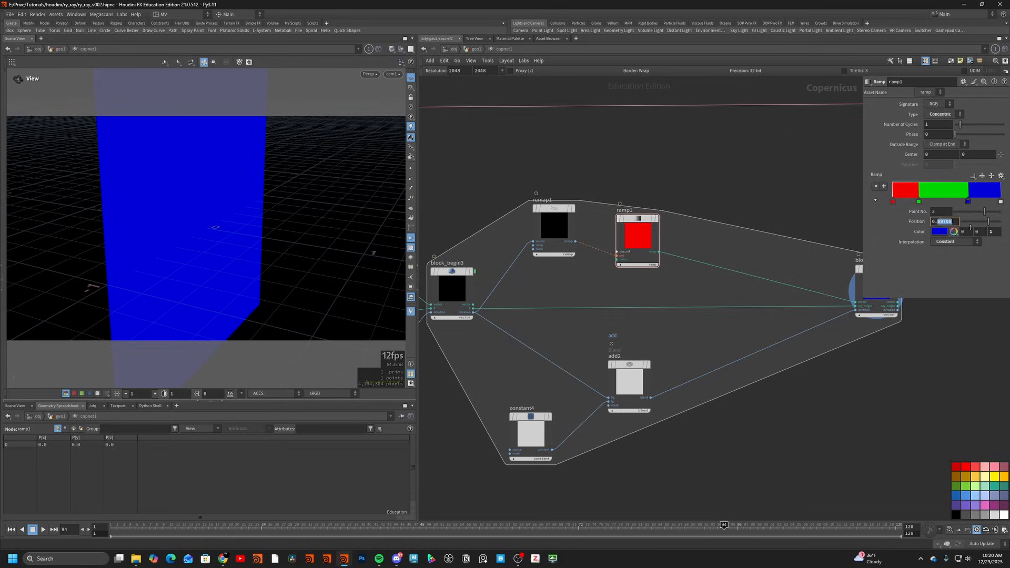
{"action": "left_click", "coordinate": [940, 222]}
{"action": "type", "text": "0.49"}
{"action": "key", "text": "Return"}
{"action": "left_click_drag", "start_coordinate": [1001, 202], "coordinate": [977, 202]}
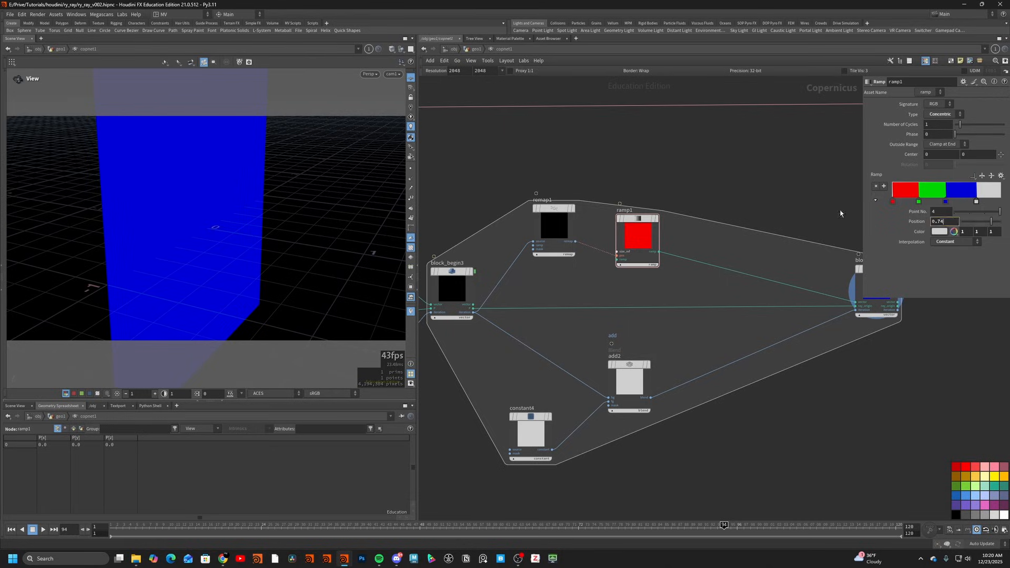
{"action": "type", "text": "0.74"}
{"action": "key", "text": "Return"}
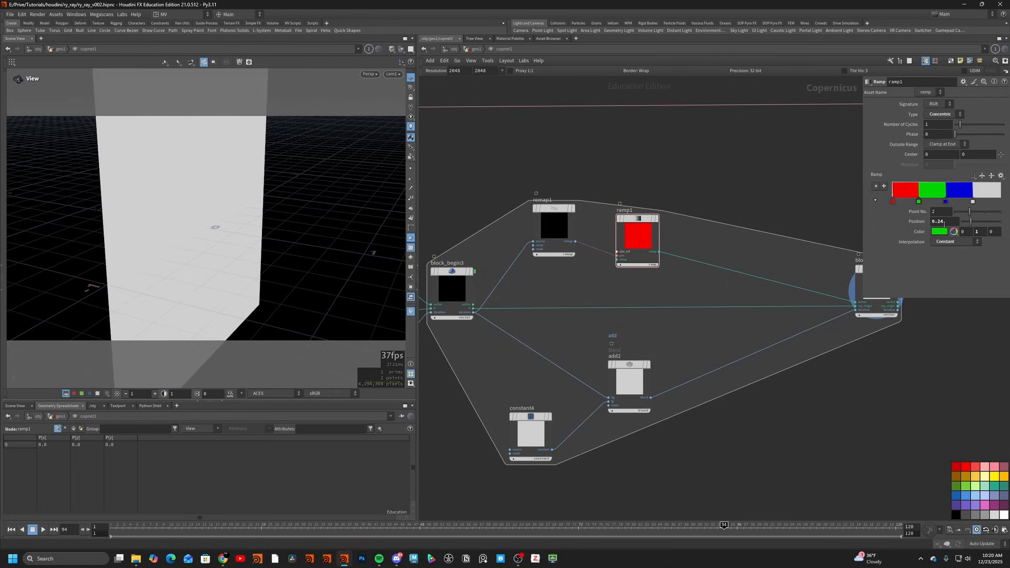
- Examine remap1 and ramp1, and vary block_end3's iteration count to check the color produced by each iteration
{"action": "left_click", "coordinate": [552, 223]}
{"action": "middle_click_drag", "start_coordinate": [768, 260], "coordinate": [693, 269]}
{"action": "left_click", "coordinate": [796, 290]}
{"action": "middle_click_drag", "start_coordinate": [797, 301], "coordinate": [887, 309]}
{"action": "left_click", "coordinate": [652, 250]}
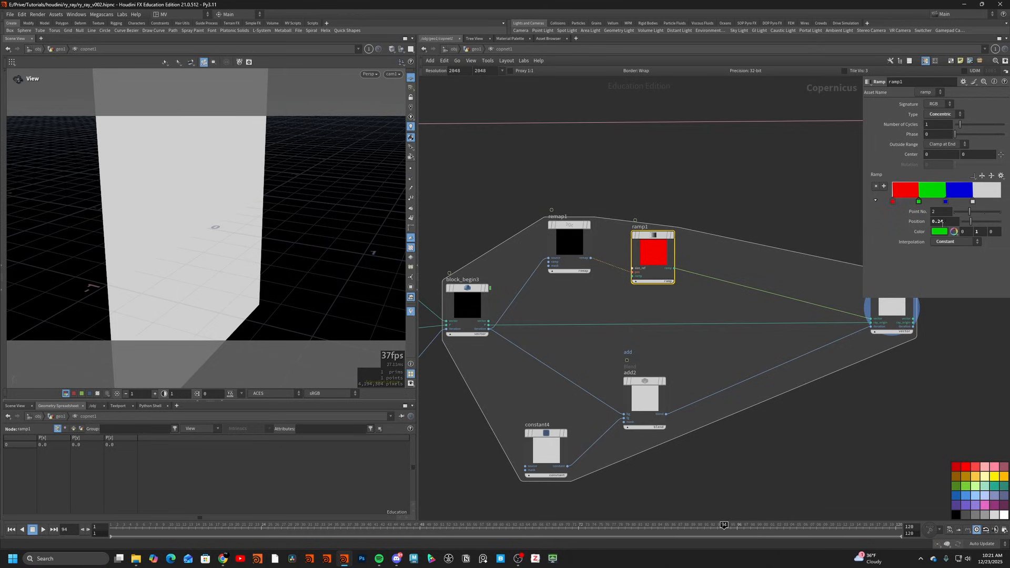
{"action": "middle_click_drag", "start_coordinate": [757, 286], "coordinate": [714, 295]}
{"action": "left_click", "coordinate": [843, 309]}
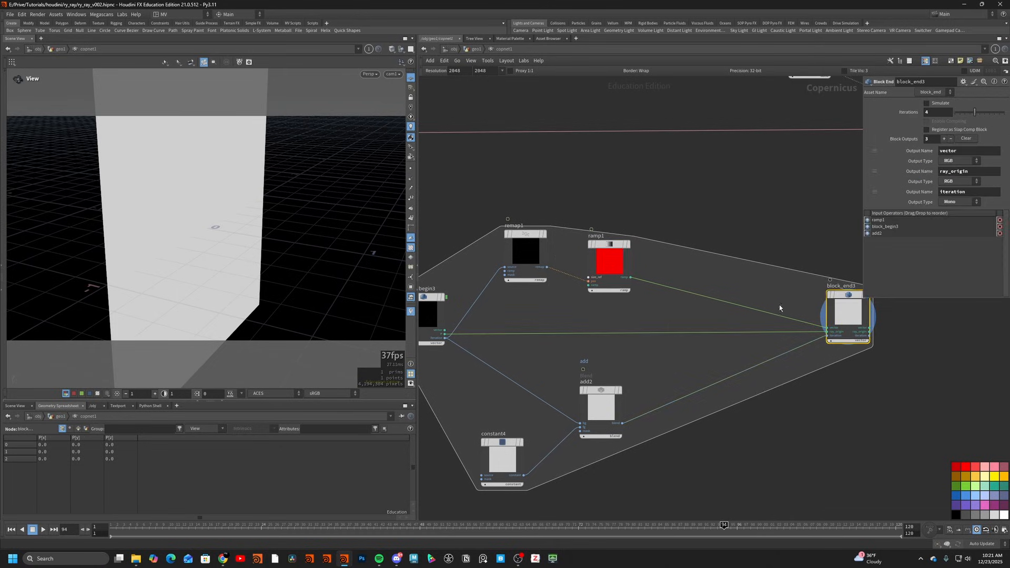
{"action": "mouse_move", "coordinate": [974, 112]}
{"action": "left_mouse_down"}
{"action": "mouse_move", "coordinate": [952, 115]}
{"action": "mouse_move", "coordinate": [976, 120]}
{"action": "left_mouse_up"}
- Insert a Multiply node between ramp1 and block_end3's vector input
{"action": "left_click", "coordinate": [607, 253]}
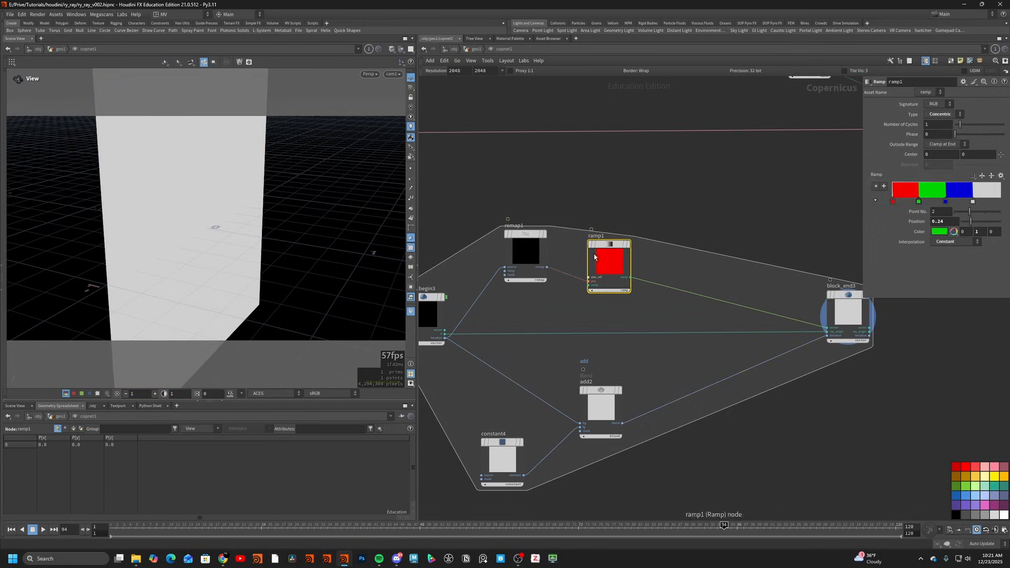
{"action": "scroll", "coordinate": [610, 253], "scroll_direction": "down", "scroll_amount": 2}
{"action": "key", "text": "Tab"}
{"action": "type", "text": "mu"}
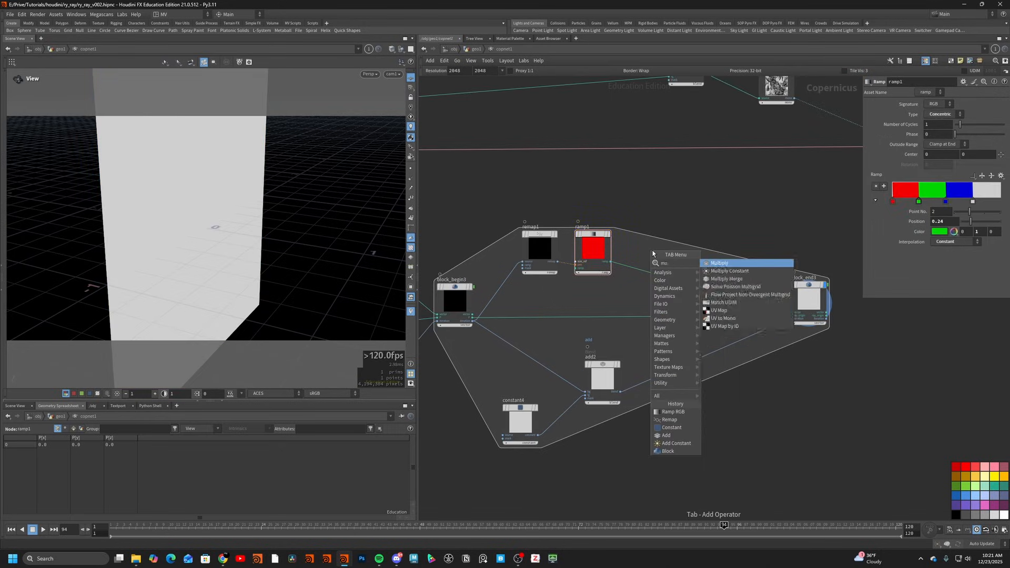
{"action": "key", "text": "Return"}
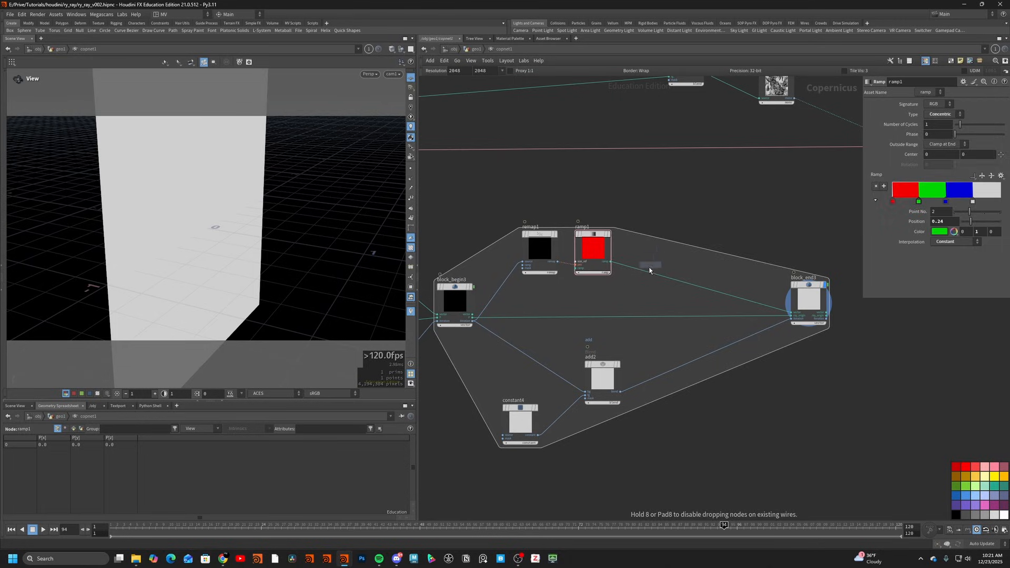
{"action": "left_click", "coordinate": [664, 263]}
{"action": "key", "text": "Tab"}
{"action": "type", "text": "co"}
{"action": "key", "text": "Return"}
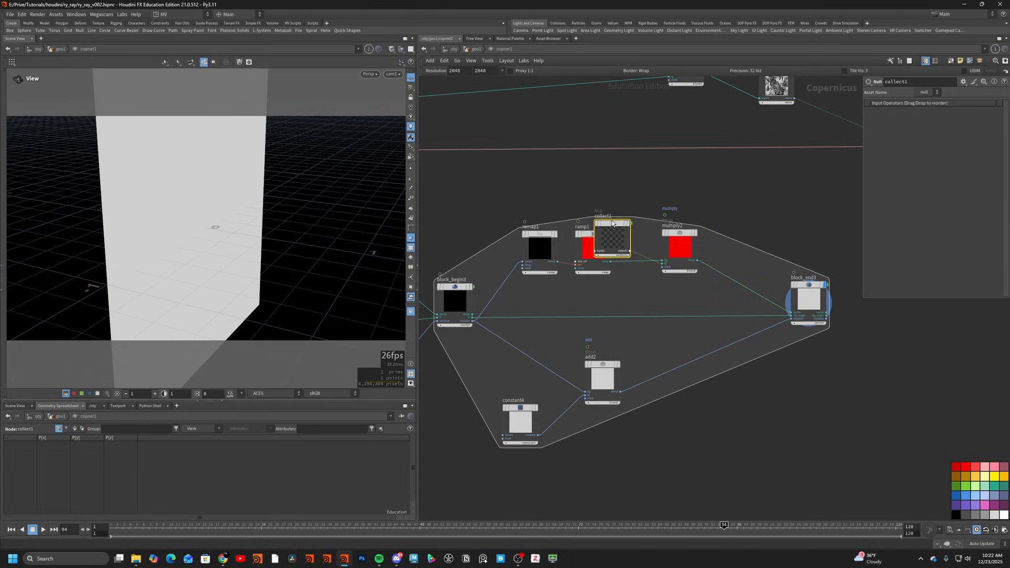
{"action": "left_click_drag", "start_coordinate": [612, 238], "coordinate": [616, 218]}
{"action": "key", "text": "ctrl+x"}
- Add a Constant node with value 2 above ramp1 and connect it to multiply2
{"action": "key", "text": "Tab"}
{"action": "type", "text": "con"}
{"action": "key", "text": "Return"}
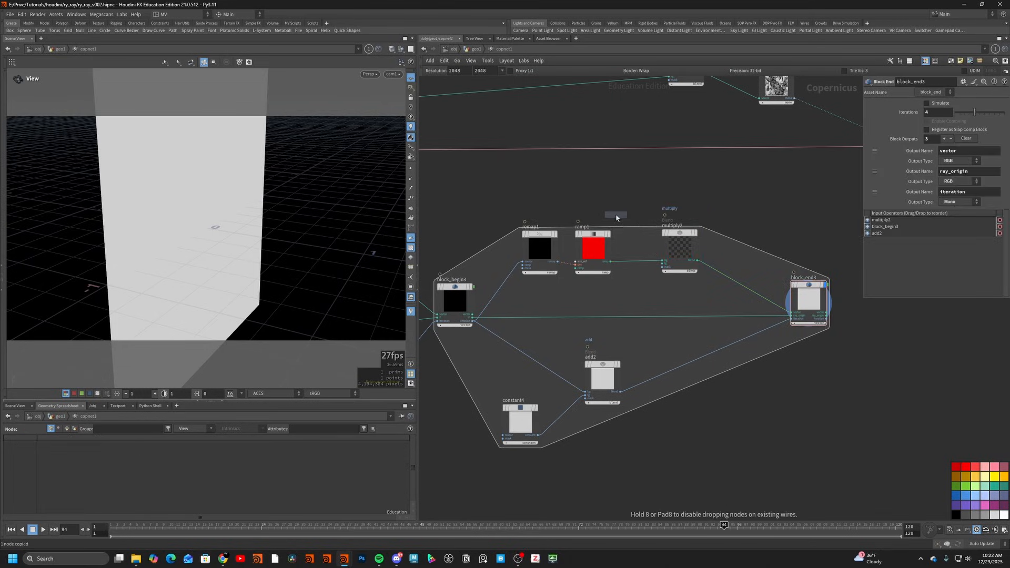
{"action": "left_click", "coordinate": [594, 182]}
- Insert an Add node between multiply2 and block_end3, and feed its second input with a duplicate of constant5
{"action": "key", "text": "Tab"}
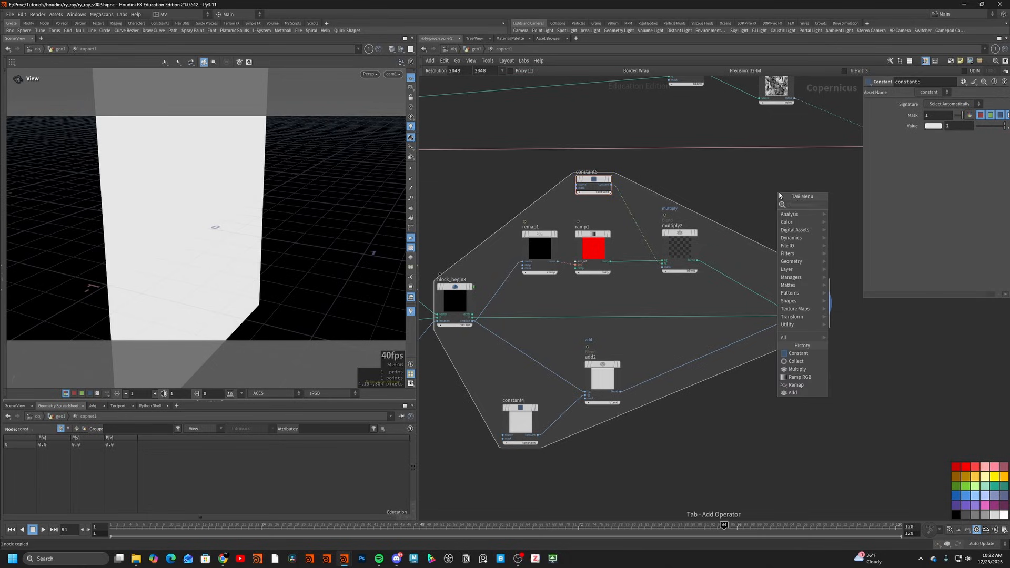
{"action": "type", "text": "add"}
{"action": "left_click", "coordinate": [857, 206]}
{"action": "left_click", "coordinate": [742, 256]}
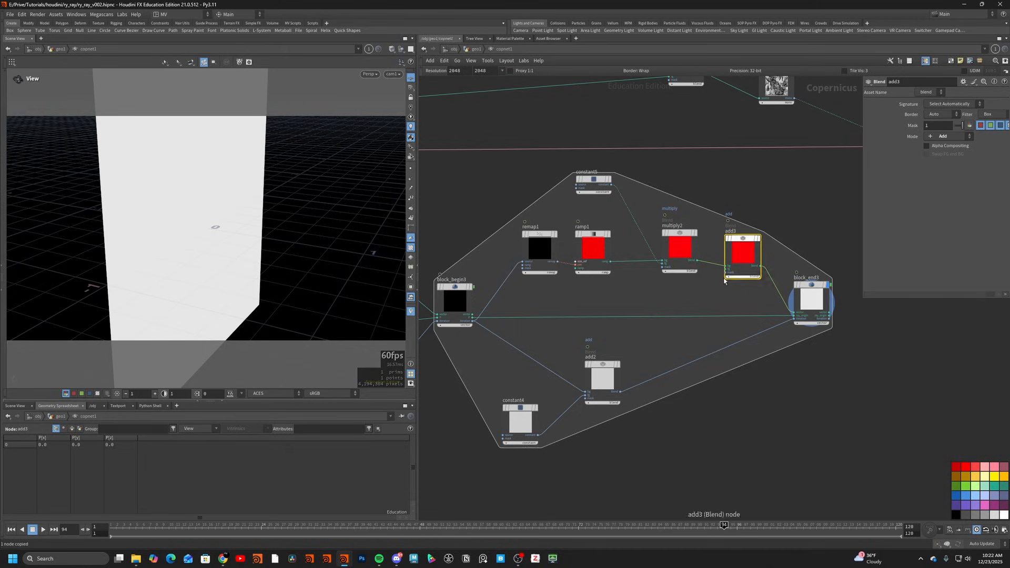
{"action": "key", "text": "Tab"}
{"action": "key", "text": "Escape"}
{"action": "left_click_drag", "start_coordinate": [593, 180], "coordinate": [679, 187], "text": "alt"}
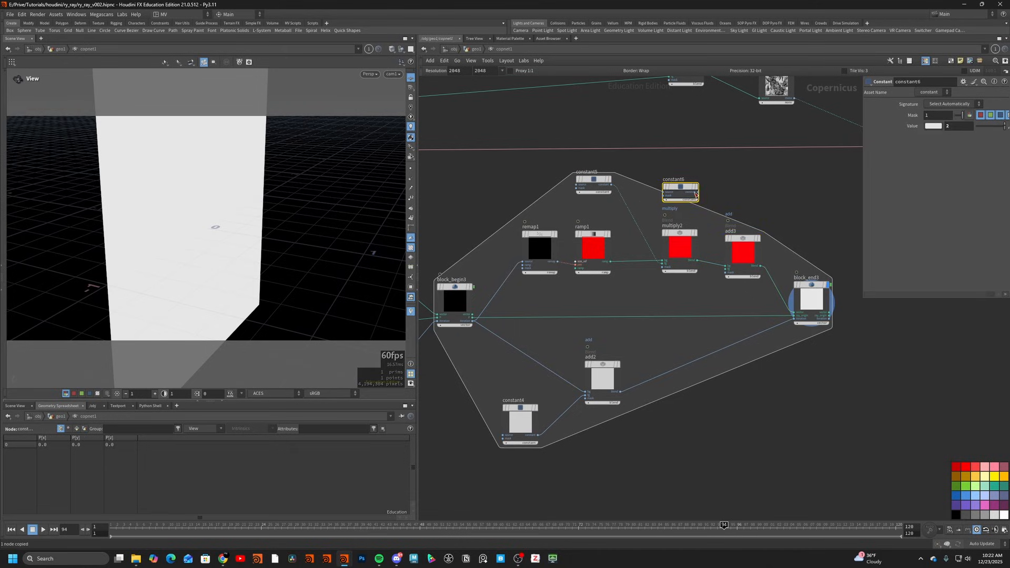
{"action": "left_click", "coordinate": [695, 194]}
{"action": "left_click", "coordinate": [726, 270]}
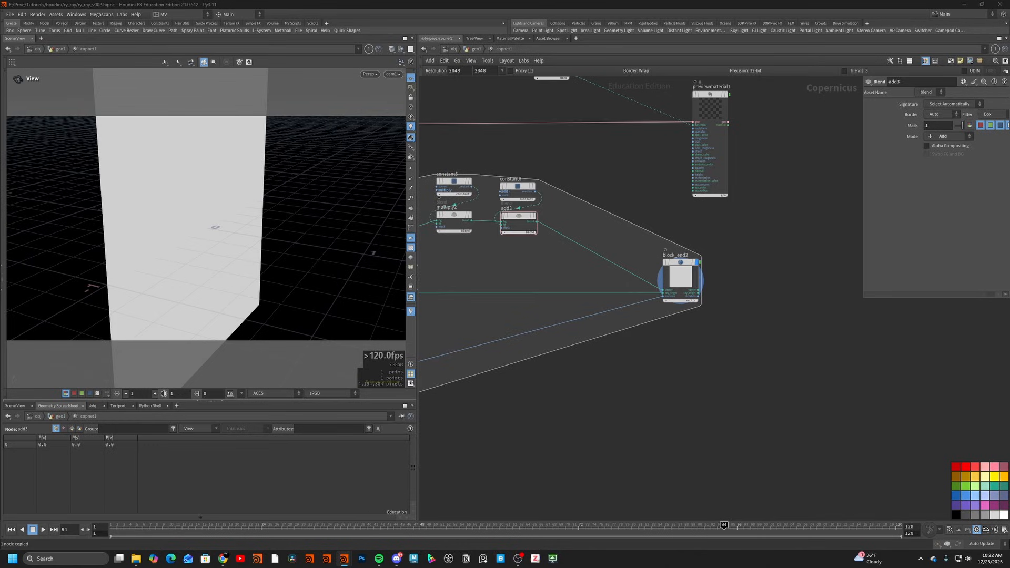
- Insert a Multiply node between add3 and block_end3, with a Constant of value .05 as its second input
{"action": "key", "text": "Tab"}
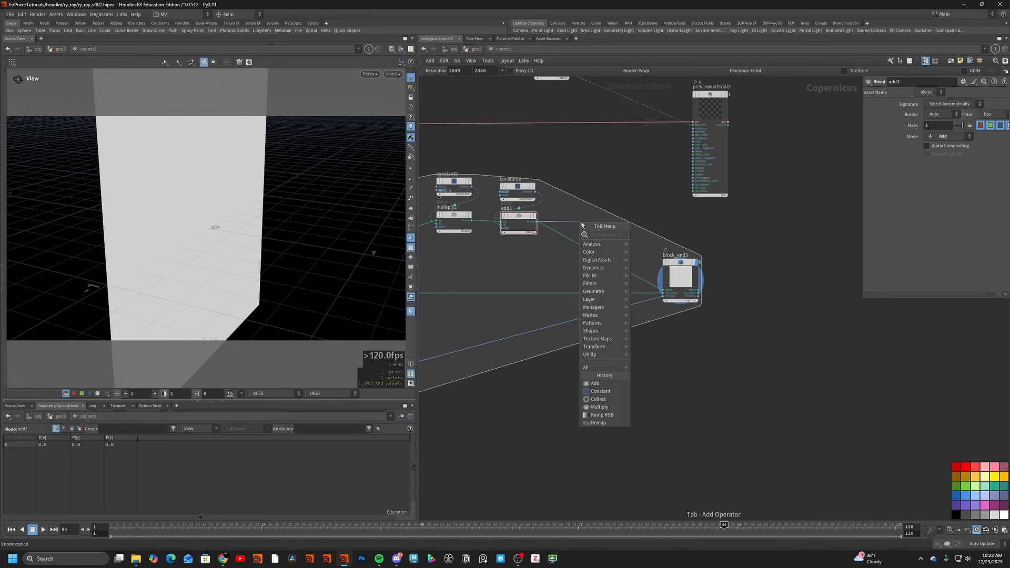
{"action": "type", "text": "m"}
{"action": "left_click", "coordinate": [648, 274]}
{"action": "left_click", "coordinate": [623, 226]}
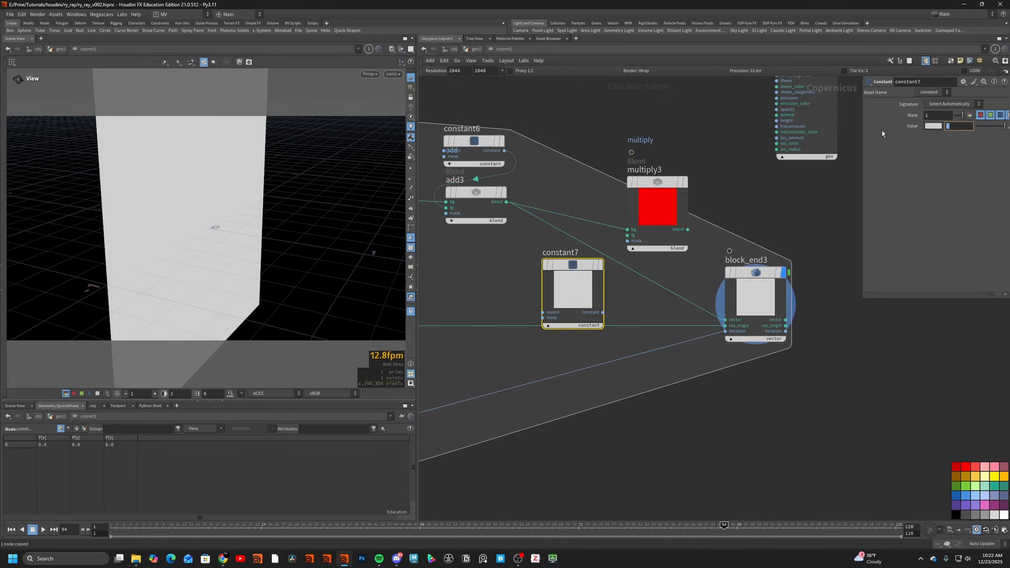
{"action": "key", "text": "Return"}
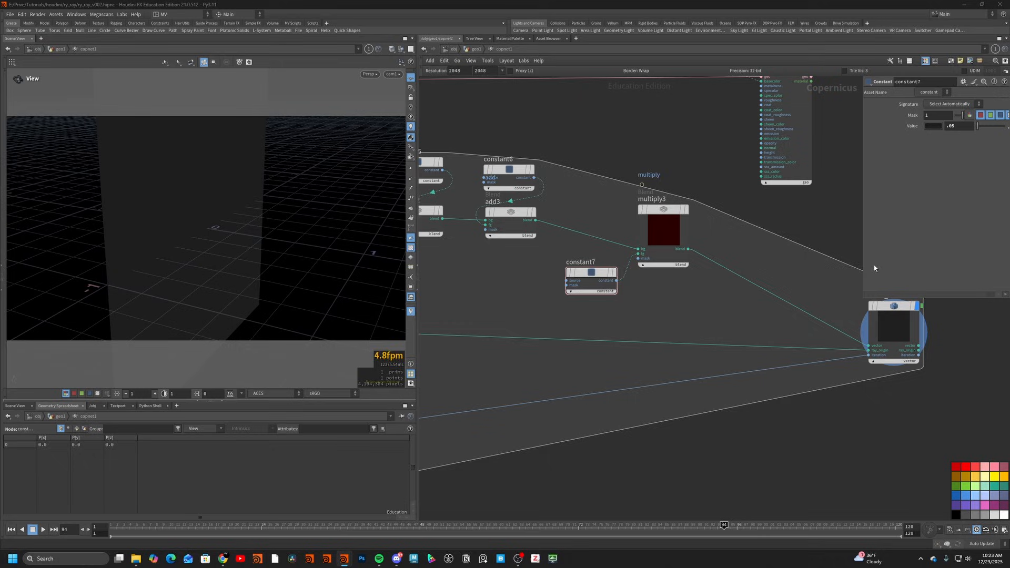
- Create an Add node that sums block_begin3's ray_origin output with the multiply3 result
{"action": "key", "text": "Tab"}
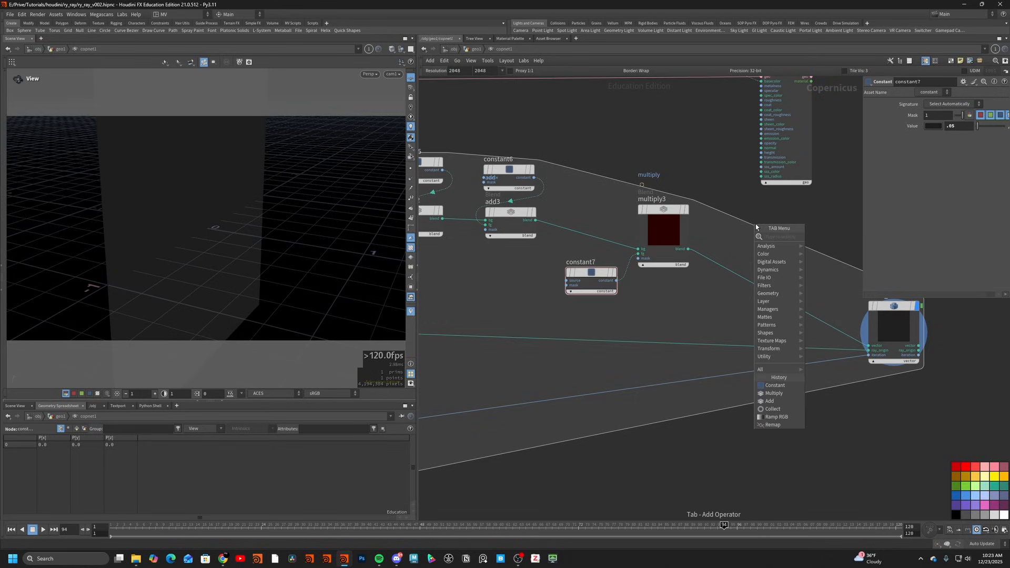
{"action": "type", "text": "add"}
{"action": "key", "text": "Return"}
{"action": "left_click", "coordinate": [716, 200]}
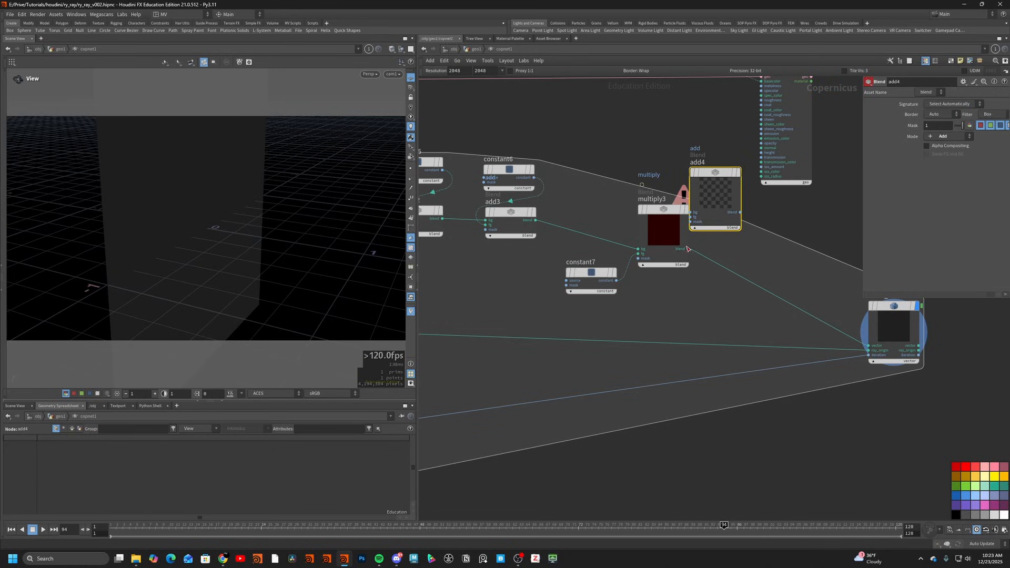
{"action": "left_click", "coordinate": [688, 248]}
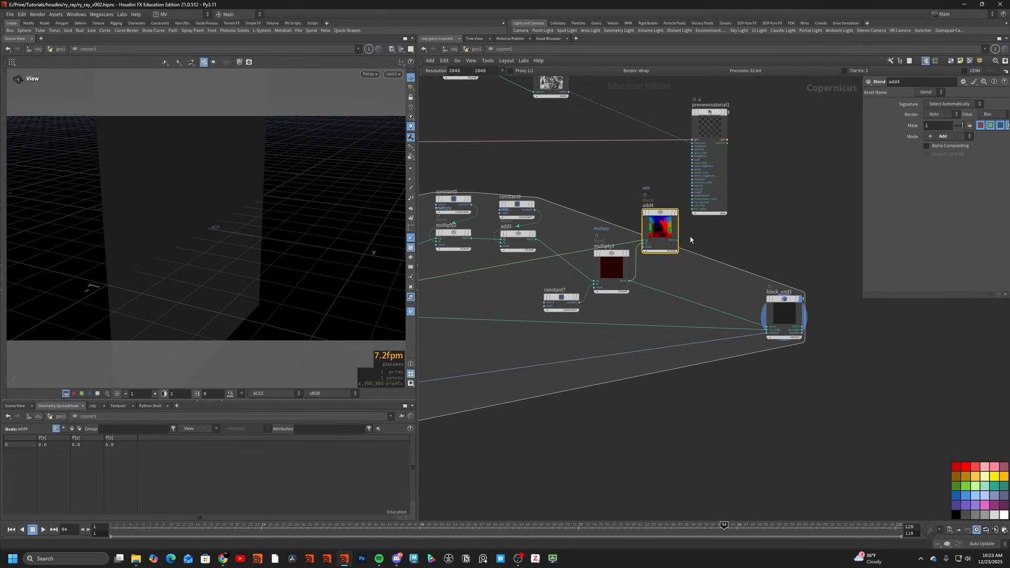
- Move block_end3 farther out, and place a copy of invokeblock1 after add4, taking add4's output as its vector input
{"action": "middle_click_drag", "start_coordinate": [771, 276], "coordinate": [684, 282]}
{"action": "scroll", "coordinate": [695, 308], "scroll_direction": "up", "scroll_amount": 1}
{"action": "left_click_drag", "start_coordinate": [682, 319], "coordinate": [787, 330]}
{"action": "scroll", "coordinate": [674, 267], "scroll_direction": "down", "scroll_amount": 8}
{"action": "middle_click_drag", "start_coordinate": [567, 145], "coordinate": [711, 162]}
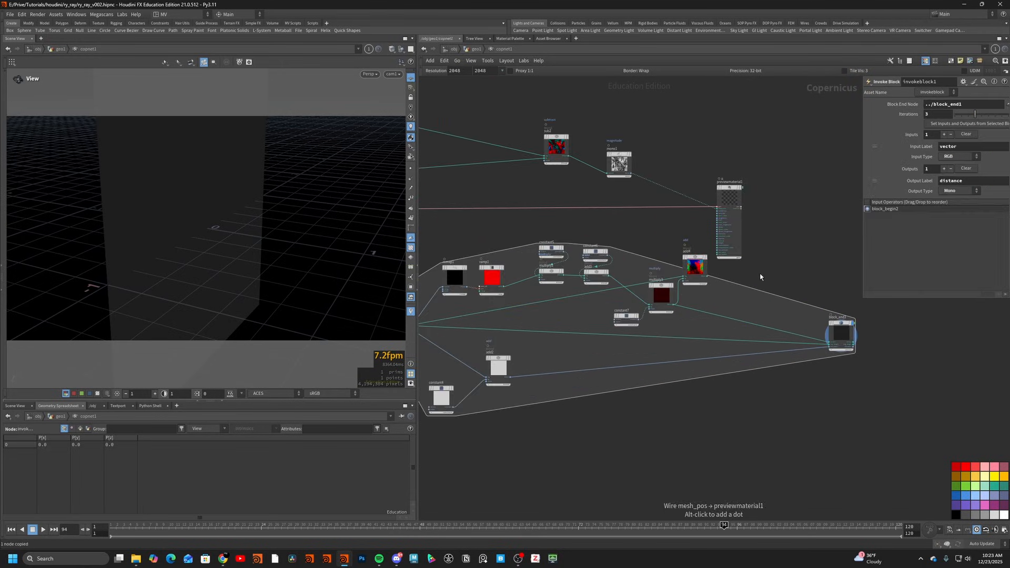
{"action": "key", "text": "ctrl+v"}
{"action": "scroll", "coordinate": [760, 276], "scroll_direction": "up", "scroll_amount": 4}
{"action": "left_click_drag", "start_coordinate": [766, 277], "coordinate": [724, 277]}
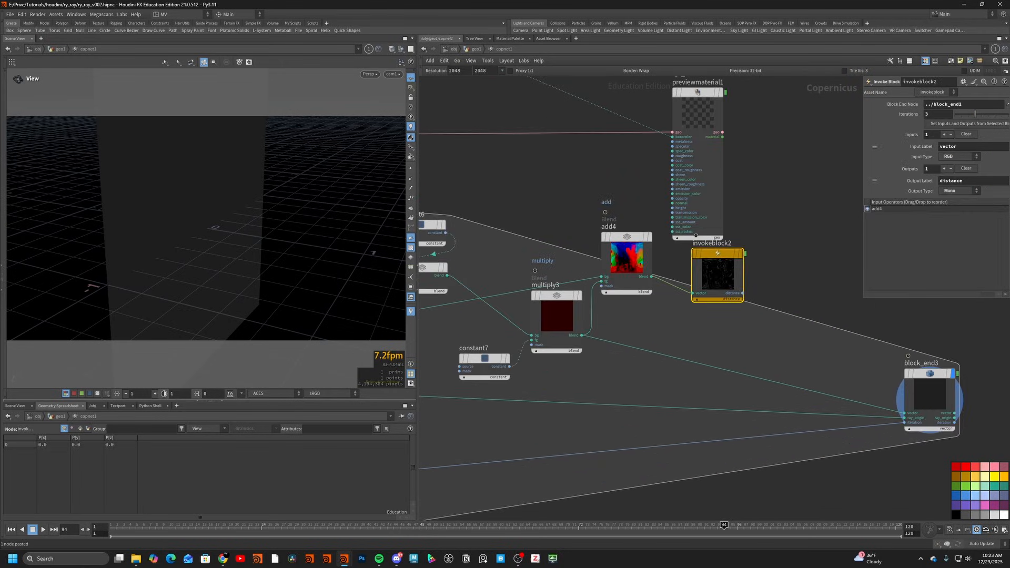
- Add a Multiply node that multiplies invokeblock2's distance output by the multiply3 result
{"action": "left_click", "coordinate": [742, 293]}
{"action": "key", "text": "Tab"}
{"action": "type", "text": "mul"}
{"action": "key", "text": "Return"}
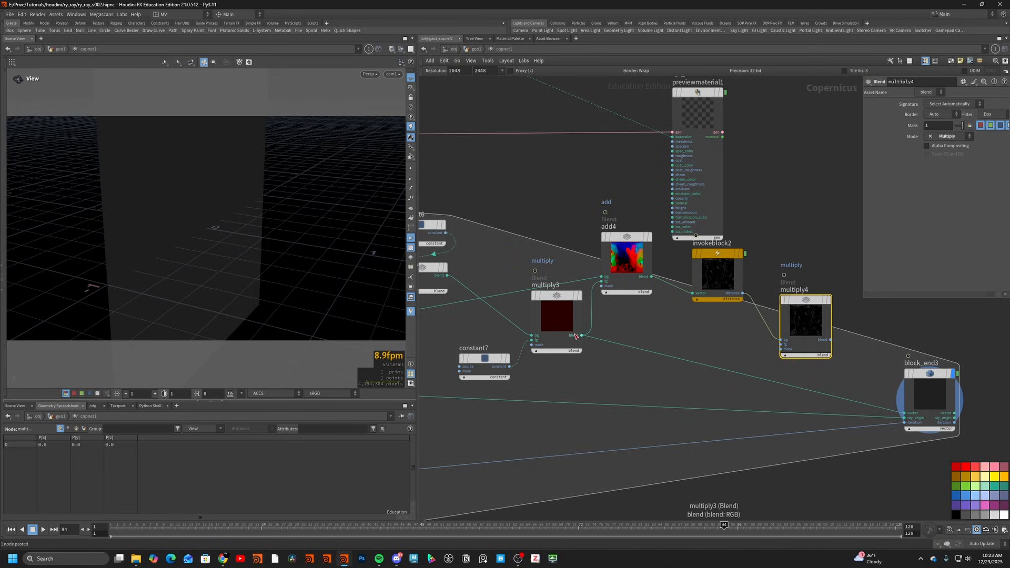
{"action": "left_click_drag", "start_coordinate": [579, 336], "coordinate": [780, 344]}
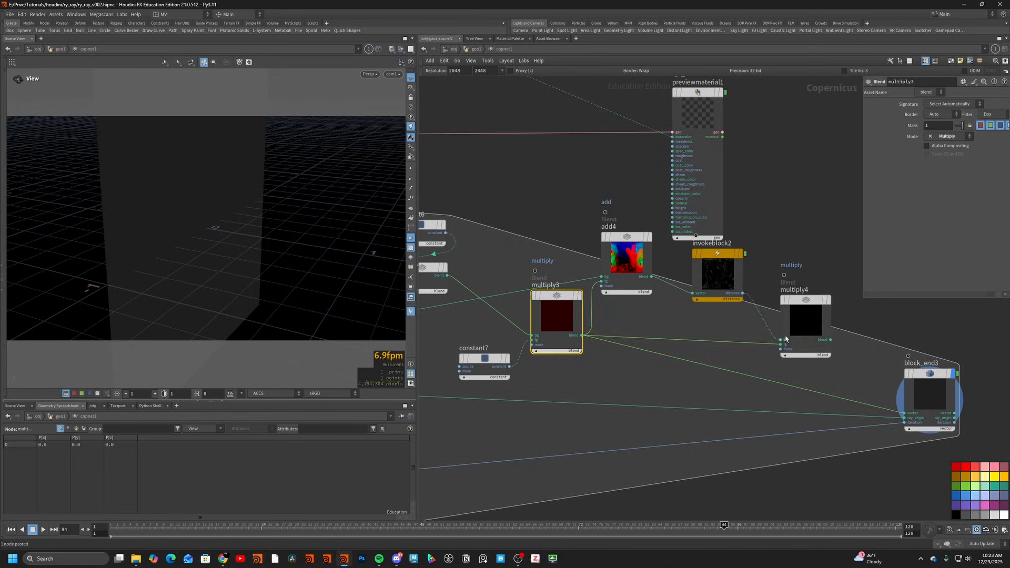
- Add an Add node that sums multiply4 with block_begin3's vector output, and connect it to block_end3's vector input
{"action": "middle_click_drag", "start_coordinate": [858, 330], "coordinate": [793, 326]}
{"action": "key", "text": "Tab"}
{"action": "type", "text": "add"}
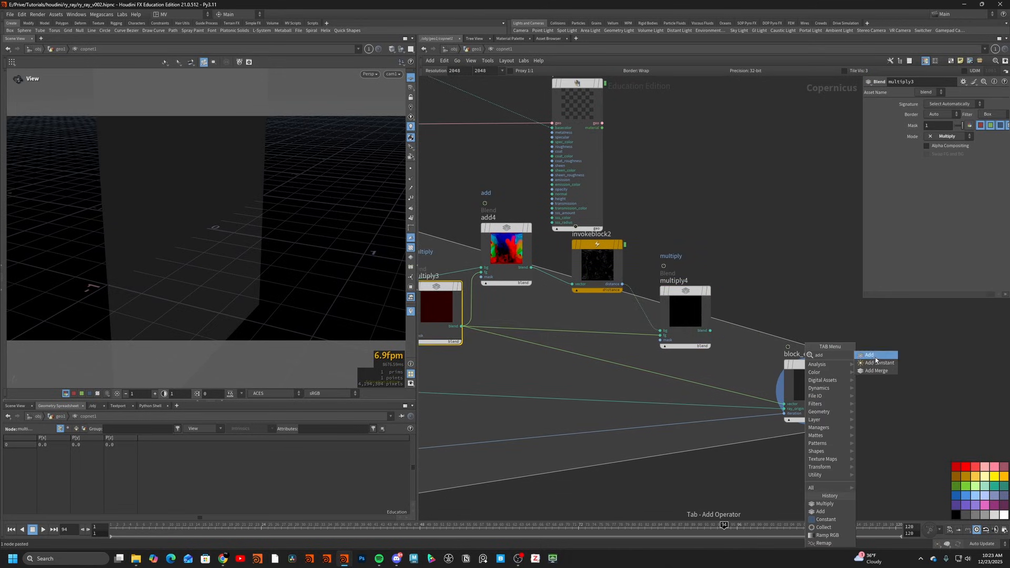
{"action": "key", "text": "Return"}
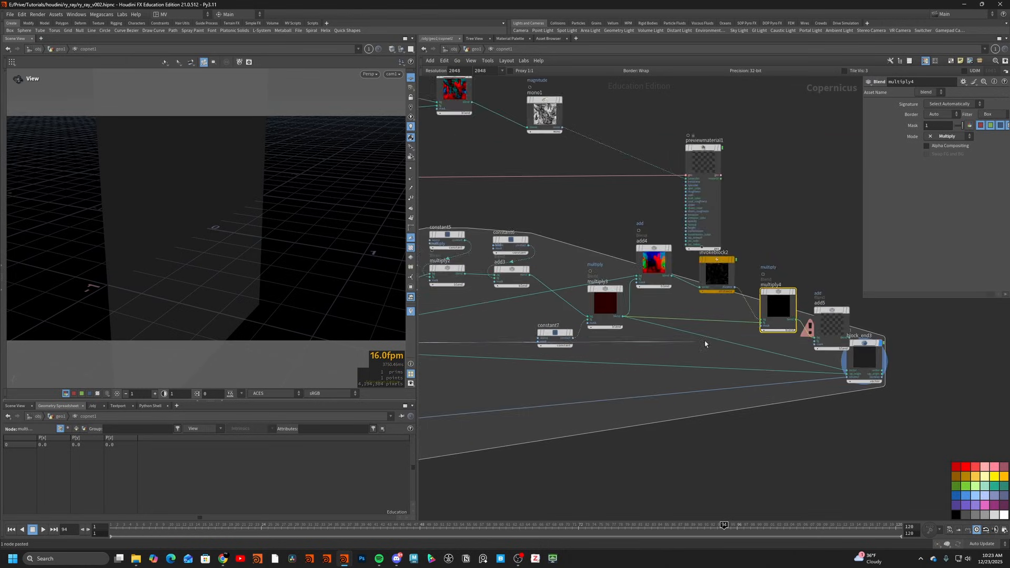
{"action": "scroll", "coordinate": [841, 332], "scroll_direction": "up", "scroll_amount": 3}
{"action": "left_click", "coordinate": [803, 345]}
{"action": "left_click_drag", "start_coordinate": [873, 362], "coordinate": [957, 366]}
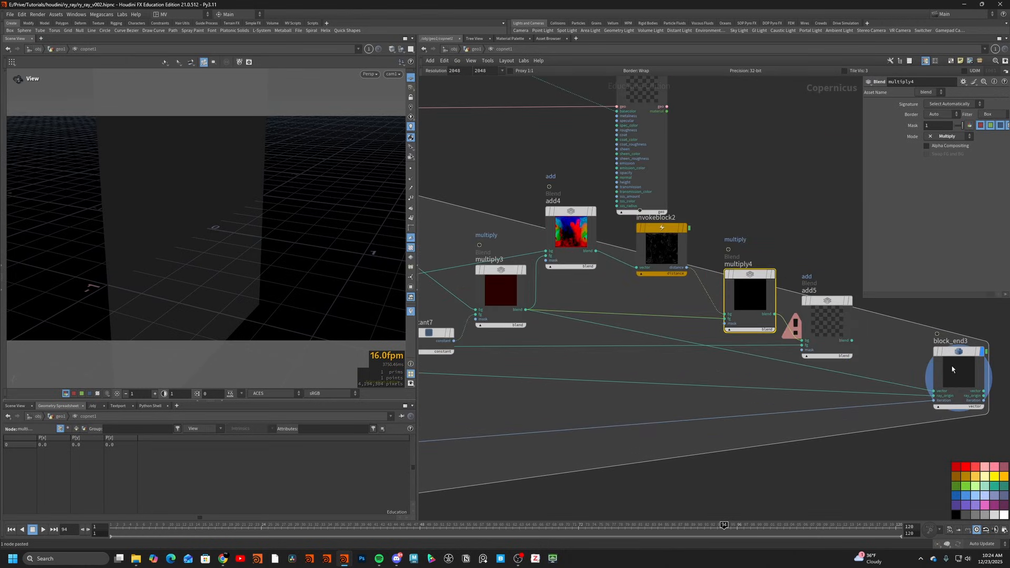
{"action": "left_click", "coordinate": [851, 341]}
{"action": "left_click", "coordinate": [917, 373]}
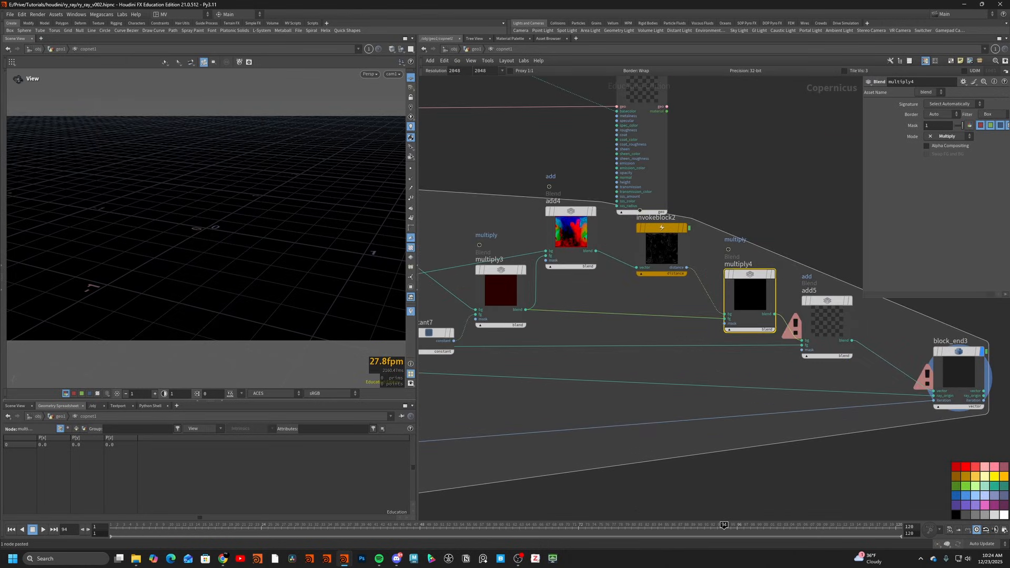
- Review the iterated block's network, tracing the connections from block_begin3 through invokeblock2 to block_end3
{"action": "scroll", "coordinate": [829, 388], "scroll_direction": "down", "scroll_amount": 3}
{"action": "middle_click_drag", "start_coordinate": [829, 388], "coordinate": [778, 373]}
{"action": "left_click", "coordinate": [889, 354]}
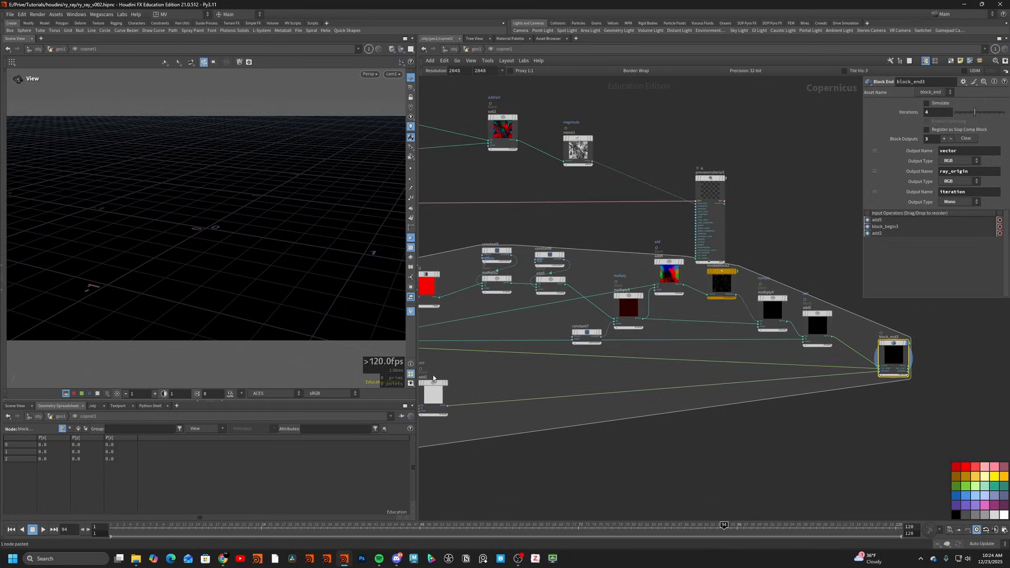
{"action": "middle_click_drag", "start_coordinate": [435, 378], "coordinate": [688, 372]}
{"action": "scroll", "coordinate": [584, 338], "scroll_direction": "up", "scroll_amount": 2}
{"action": "middle_click_drag", "start_coordinate": [584, 339], "coordinate": [510, 360]}
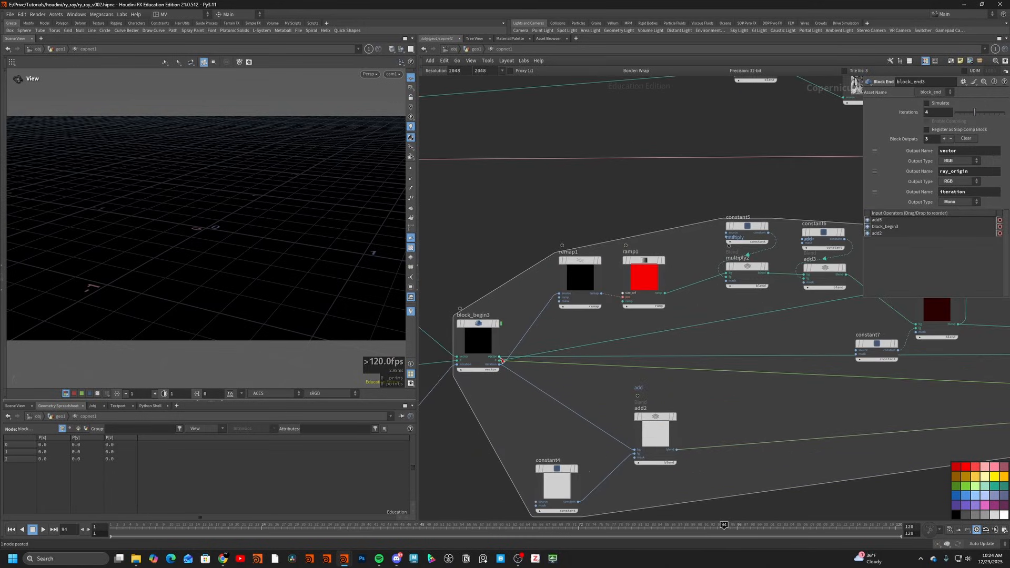
{"action": "middle_click_drag", "start_coordinate": [737, 302], "coordinate": [371, 324]}
{"action": "left_click_drag", "start_coordinate": [627, 287], "coordinate": [639, 293]}
{"action": "left_click_drag", "start_coordinate": [702, 296], "coordinate": [704, 294]}
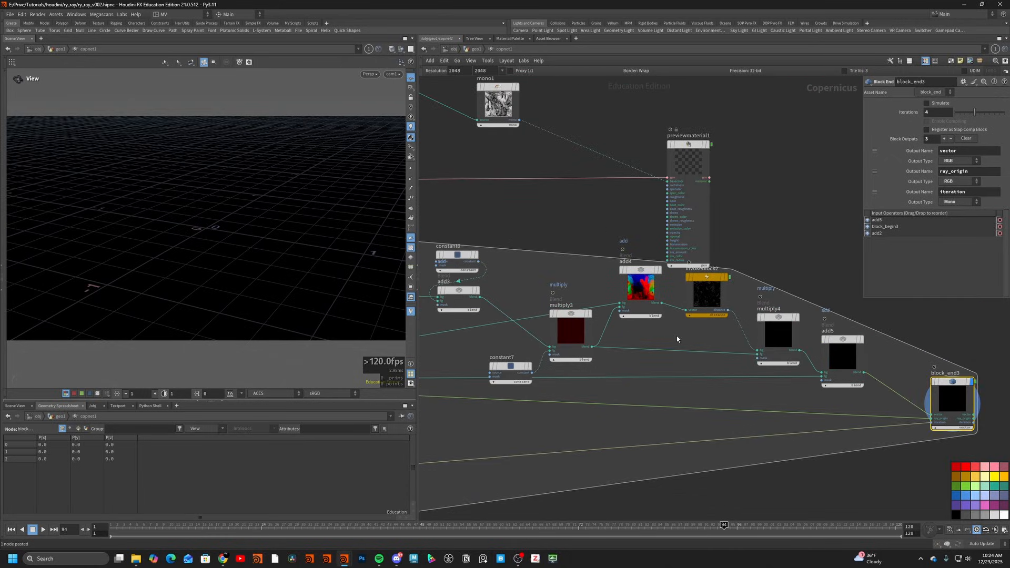
- Review the iterated block's network, tracing multiply3, multiply4 and add5 back to the ramp and constant nodes and forward to block_end3
{"action": "left_click", "coordinate": [573, 334]}
{"action": "left_click", "coordinate": [777, 334]}
{"action": "middle_click_drag", "start_coordinate": [825, 296], "coordinate": [707, 294]}
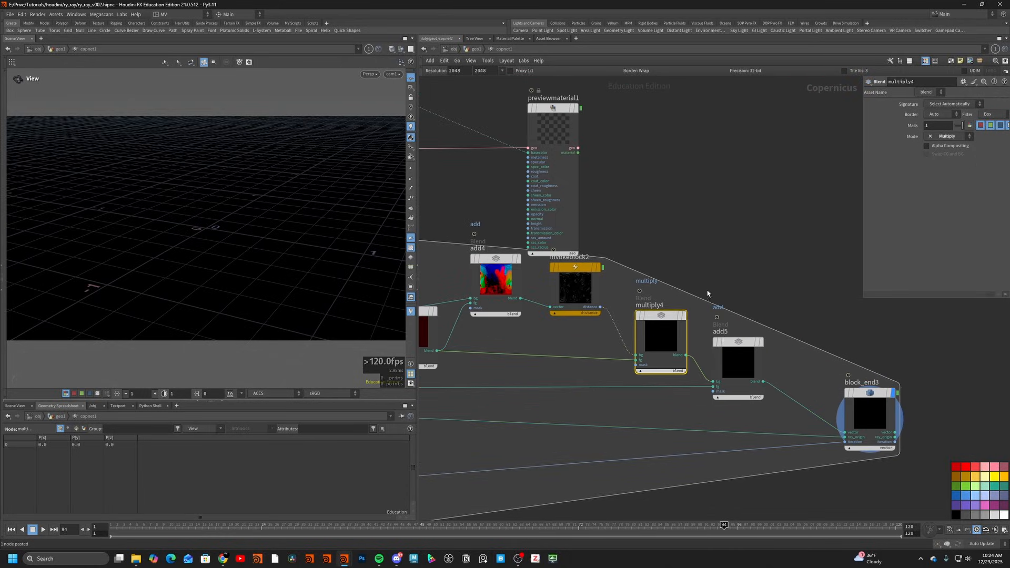
{"action": "left_click", "coordinate": [732, 360]}
{"action": "scroll", "coordinate": [625, 386], "scroll_direction": "down", "scroll_amount": 1}
{"action": "middle_click_drag", "start_coordinate": [442, 385], "coordinate": [868, 383]}
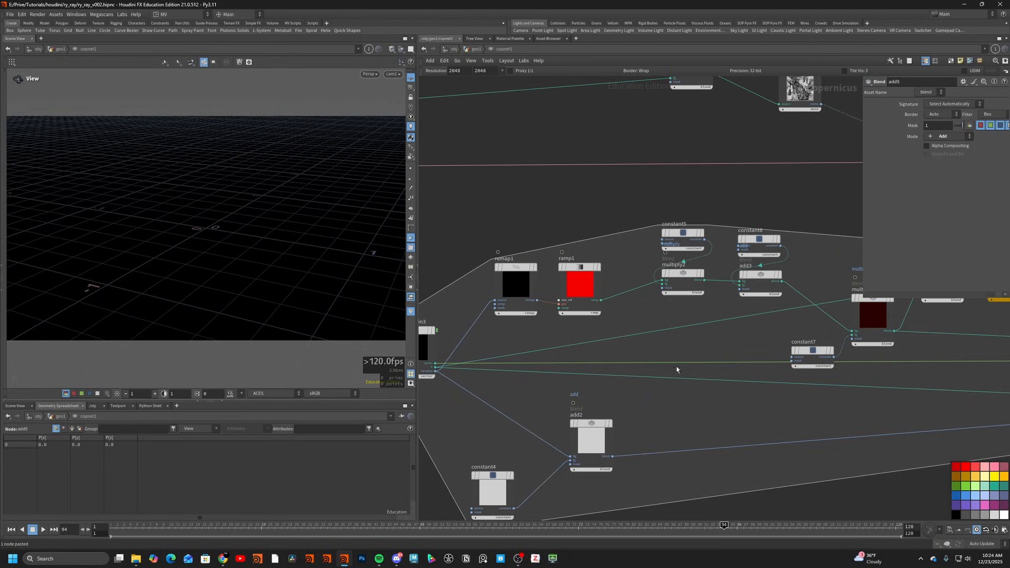
{"action": "scroll", "coordinate": [433, 363], "scroll_direction": "down", "scroll_amount": 2}
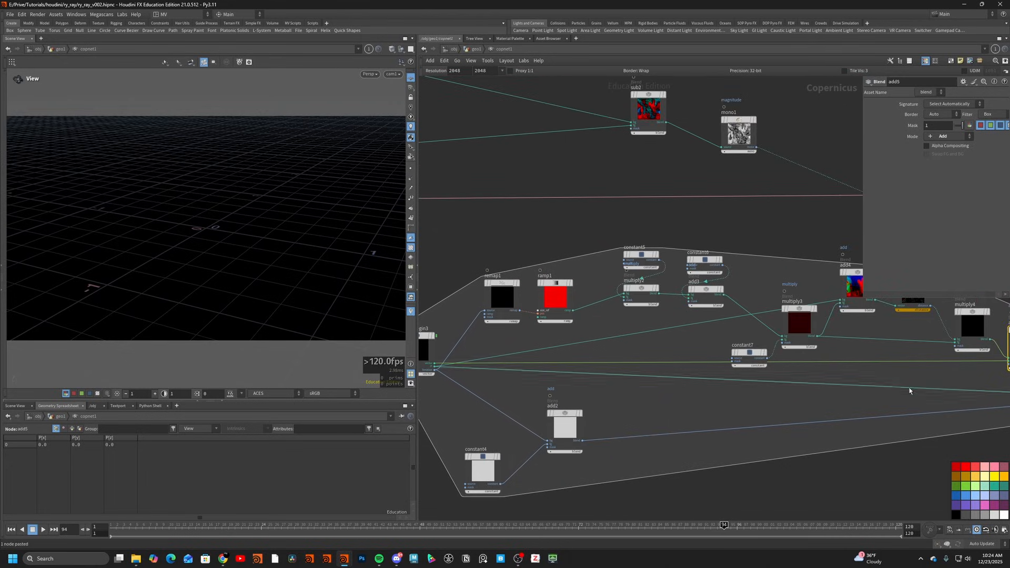
{"action": "middle_click_drag", "start_coordinate": [910, 390], "coordinate": [800, 393]}
{"action": "left_click", "coordinate": [602, 268]}
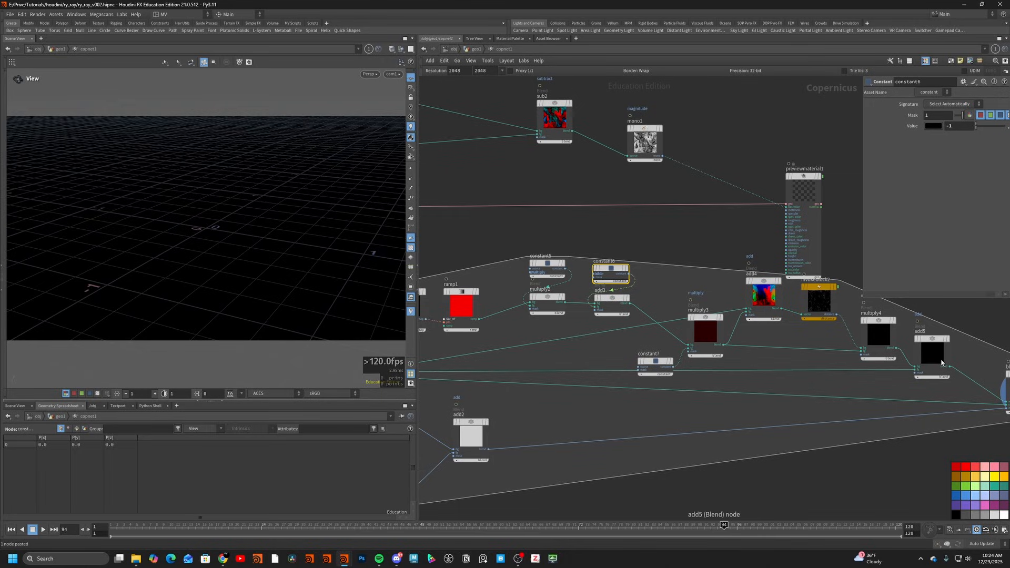
{"action": "middle_click_drag", "start_coordinate": [960, 343], "coordinate": [802, 345]}
{"action": "scroll", "coordinate": [819, 395], "scroll_direction": "down", "scroll_amount": 1}
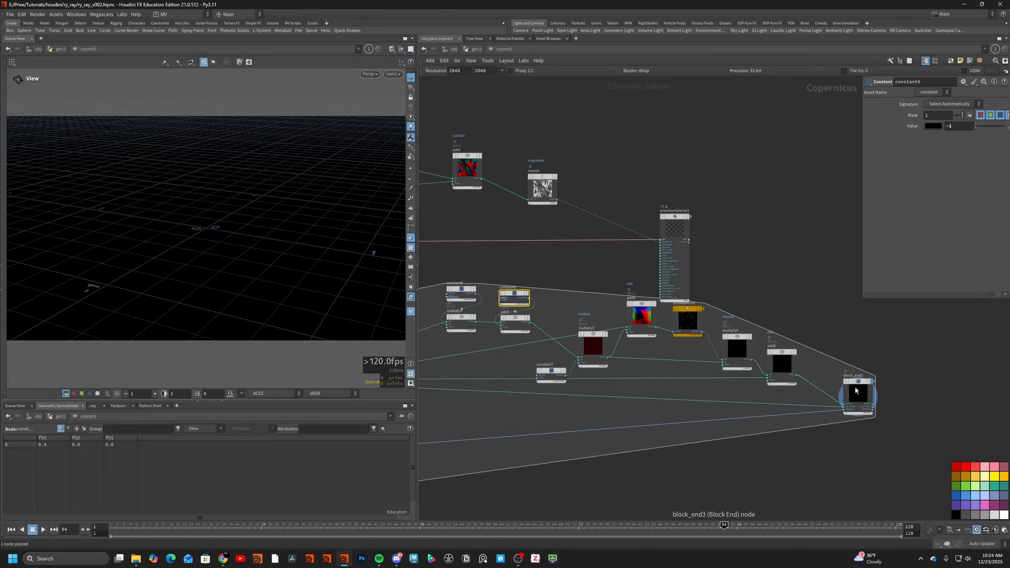
- Add a Normalize Vector node after block_end3, fed by its vector output, and place it close beside the block end
{"action": "left_click", "coordinate": [855, 391]}
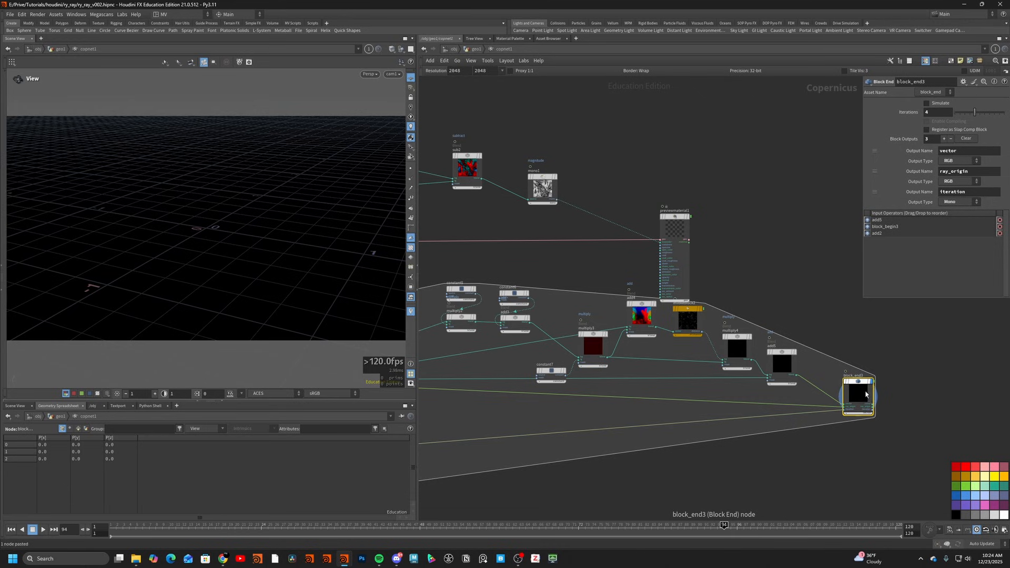
{"action": "scroll", "coordinate": [873, 401], "scroll_direction": "up", "scroll_amount": 2}
{"action": "key", "text": "Tab"}
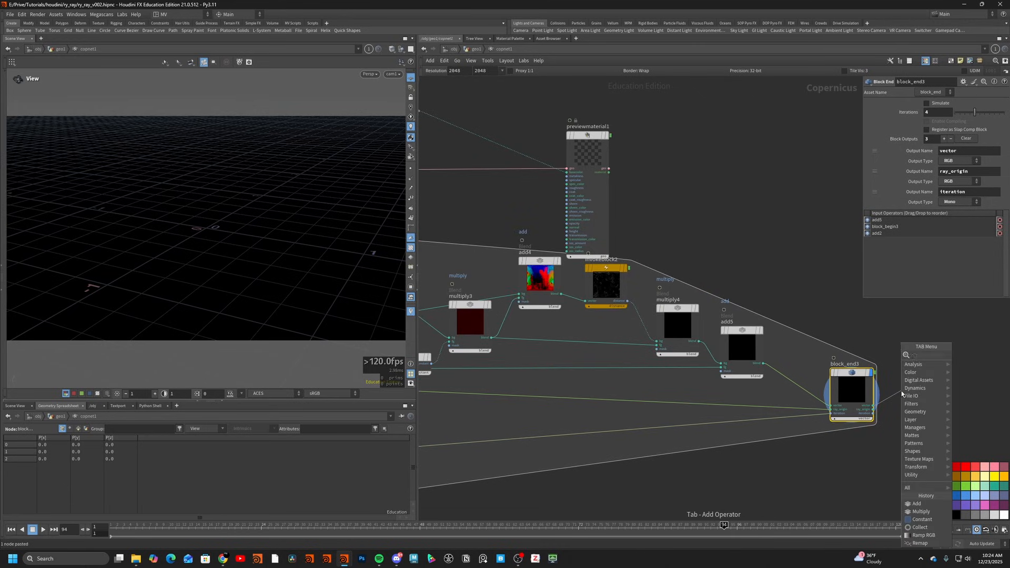
{"action": "type", "text": "nor"}
{"action": "key", "text": "Return"}
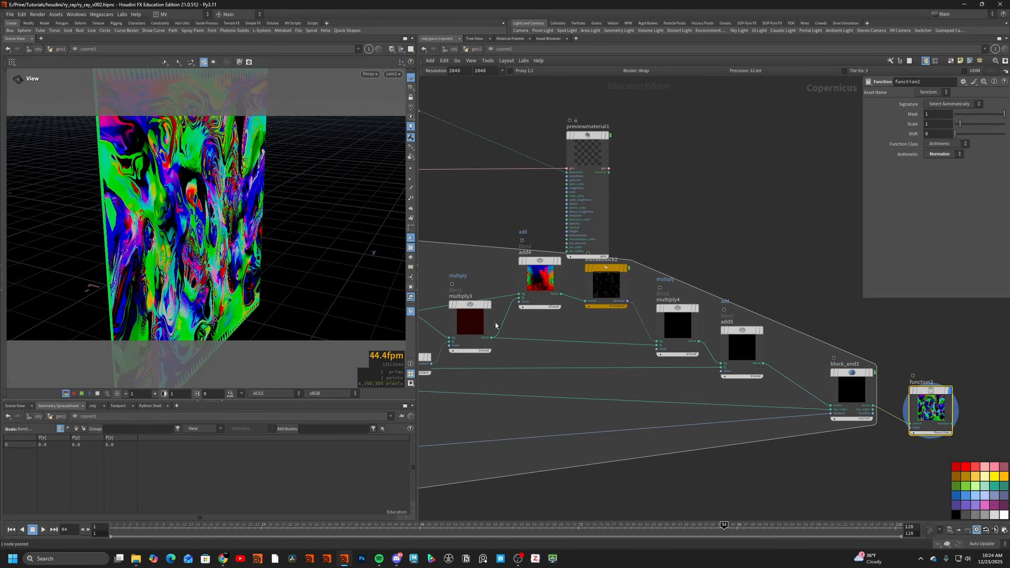
{"action": "left_click", "coordinate": [842, 398]}
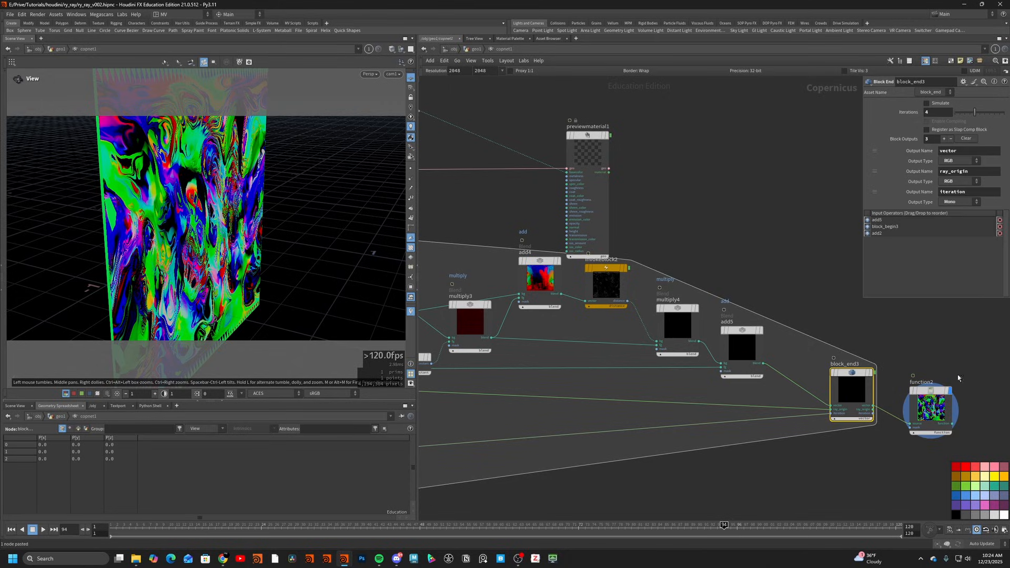
{"action": "middle_click_drag", "start_coordinate": [863, 341], "coordinate": [619, 331]}
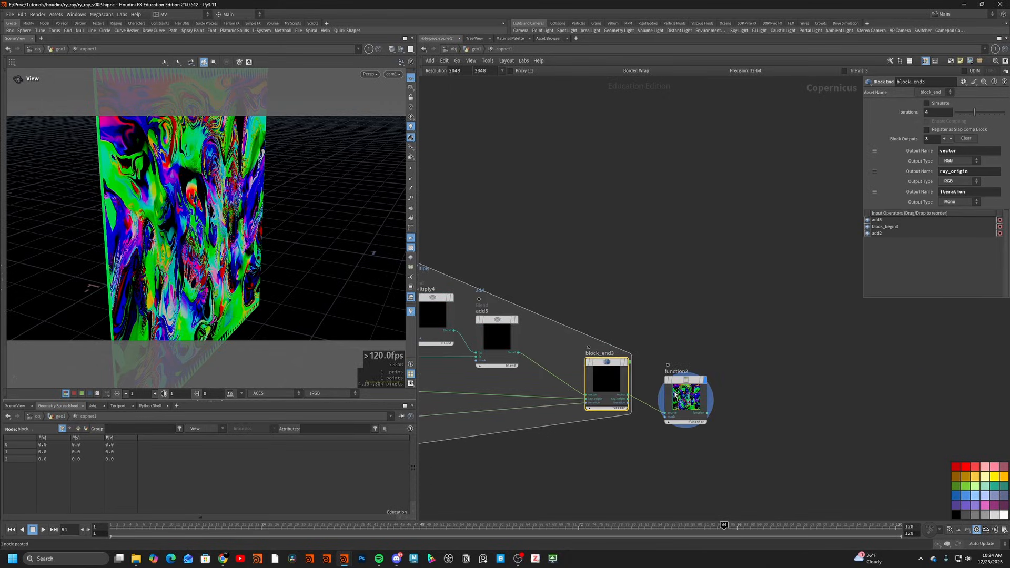
{"action": "left_click_drag", "start_coordinate": [685, 394], "coordinate": [672, 377]}
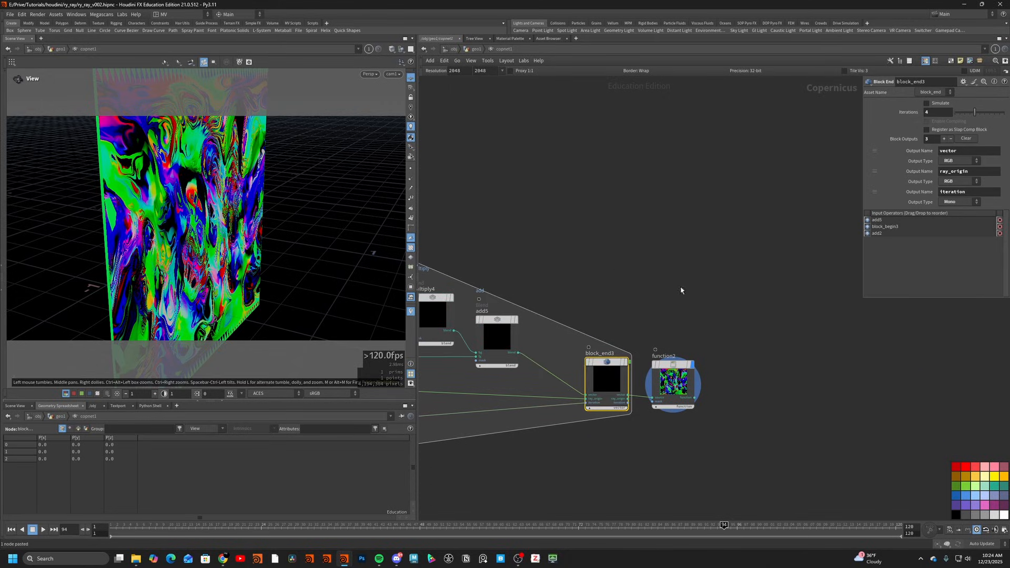
- Connect function2 to previewmaterial1's base color, move previewmaterial1 beyond the block, and display it to inspect the result on the sphere
{"action": "scroll", "coordinate": [747, 358], "scroll_direction": "down", "scroll_amount": 5}
{"action": "scroll", "coordinate": [558, 265], "scroll_direction": "up", "scroll_amount": 5}
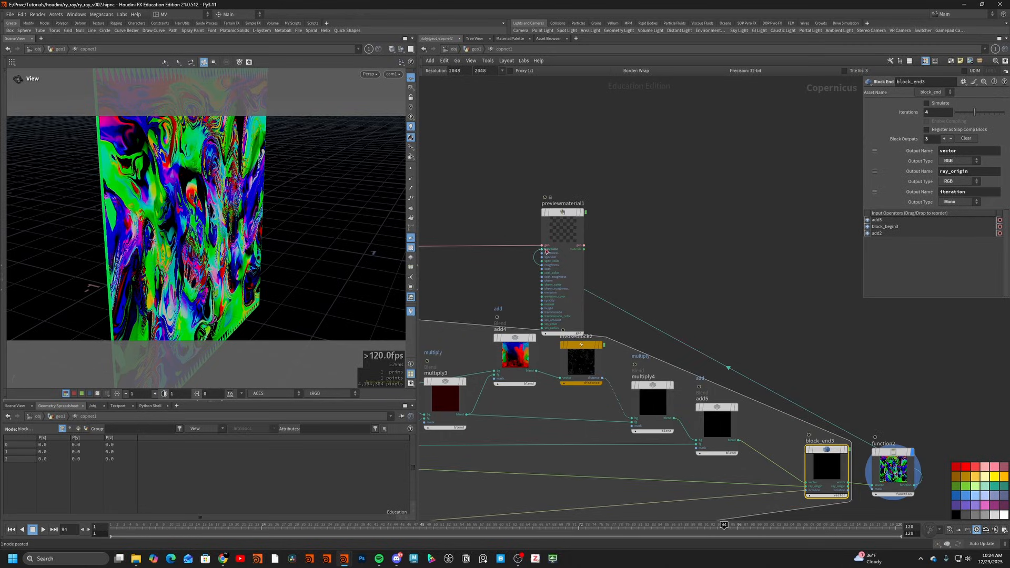
{"action": "left_click_drag", "start_coordinate": [559, 217], "coordinate": [926, 316]}
{"action": "middle_click_drag", "start_coordinate": [875, 315], "coordinate": [715, 322]}
{"action": "scroll", "coordinate": [715, 322], "scroll_direction": "down", "scroll_amount": 3}
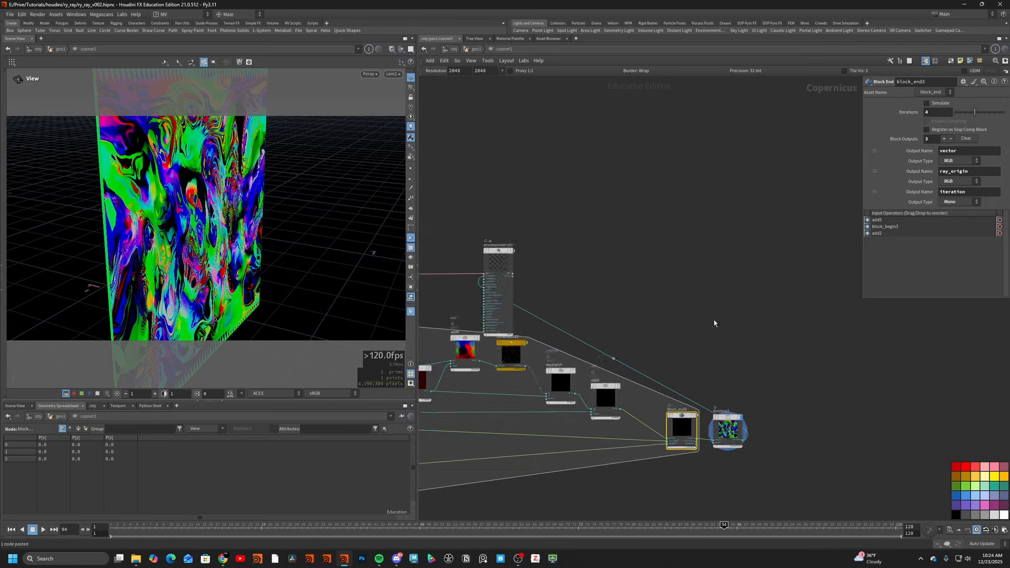
{"action": "left_click_drag", "start_coordinate": [527, 273], "coordinate": [793, 298]}
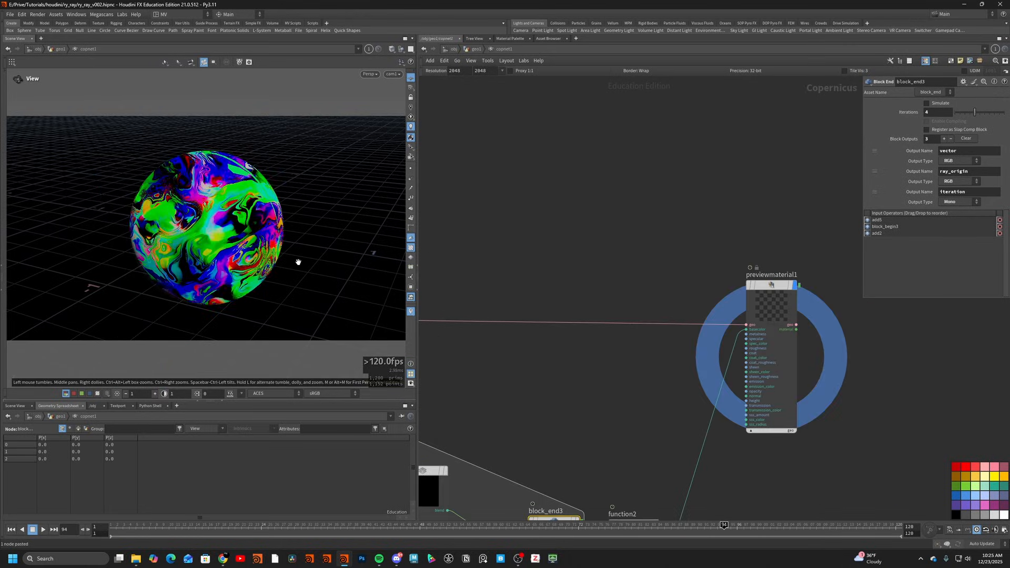
{"action": "left_click_drag", "start_coordinate": [298, 261], "coordinate": [374, 88]}
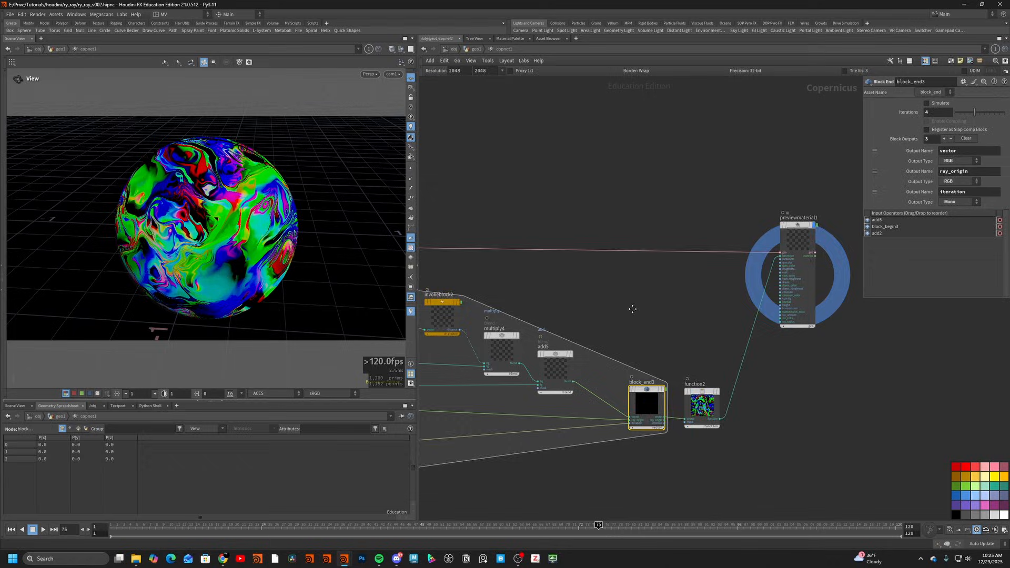
- Switch to the stage network and add a SOP Import node that loads /obj/geo1/OUT_sphere
{"action": "middle_click_drag", "start_coordinate": [631, 309], "coordinate": [718, 264]}
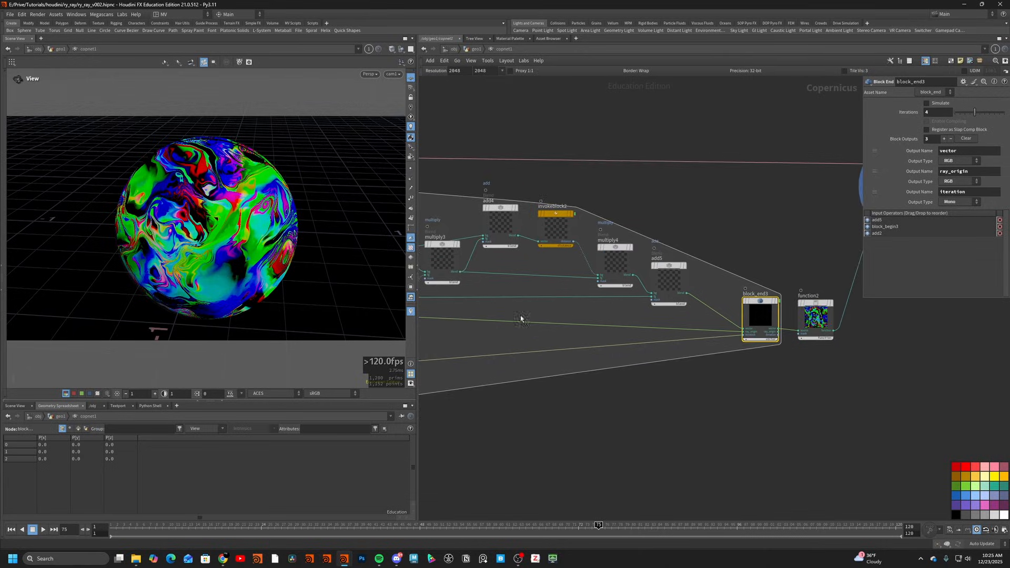
{"action": "middle_click_drag", "start_coordinate": [523, 321], "coordinate": [671, 355]}
{"action": "scroll", "coordinate": [530, 327], "scroll_direction": "up", "scroll_amount": 2}
{"action": "key", "text": "n"}
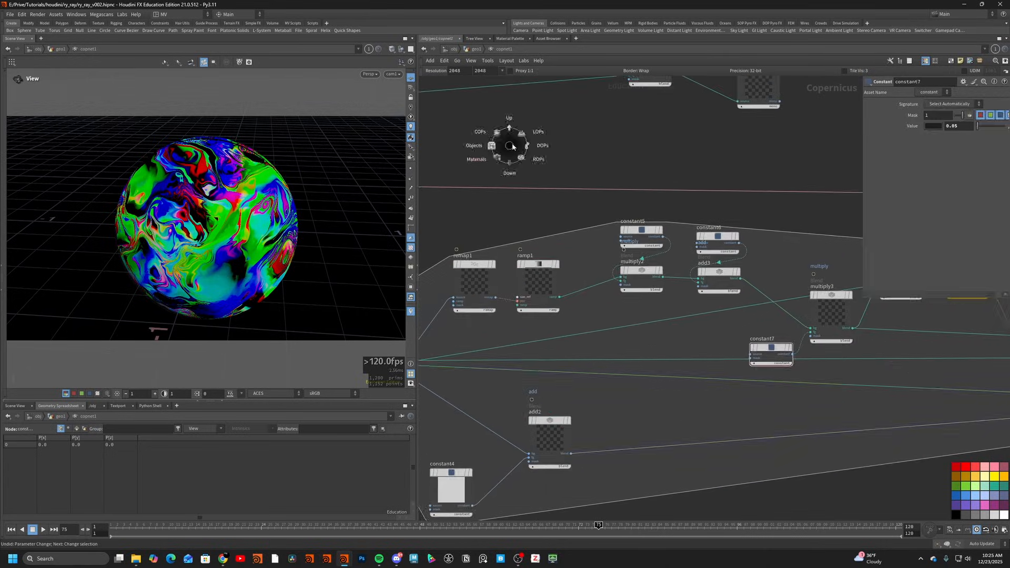
{"action": "left_click", "coordinate": [547, 134]}
{"action": "key", "text": "Tab"}
{"action": "type", "text": "sop"}
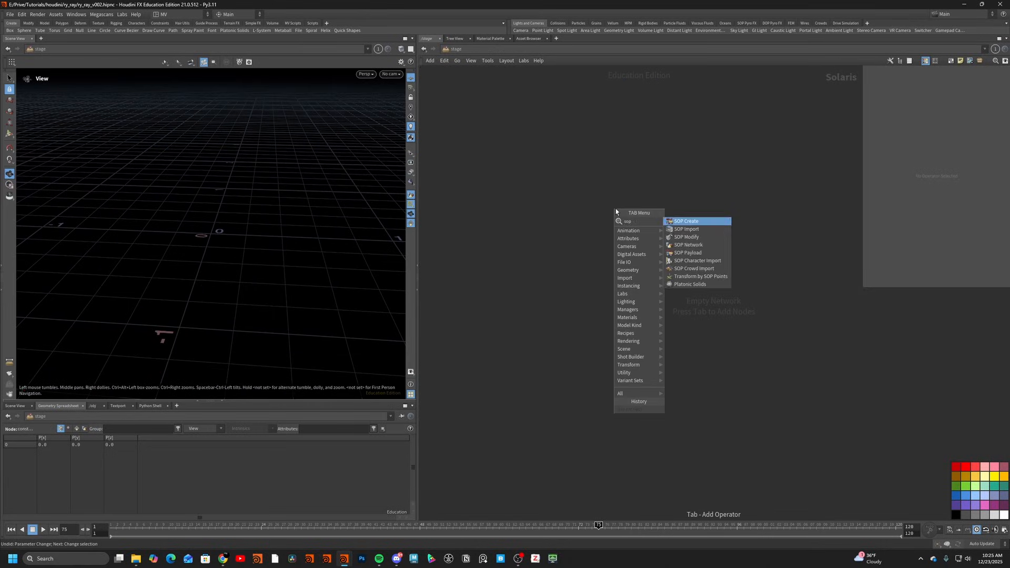
{"action": "key", "text": "Return"}
{"action": "key", "text": "Tab"}
{"action": "type", "text": "sop im"}
{"action": "key", "text": "Return"}
{"action": "left_click", "coordinate": [616, 209]}
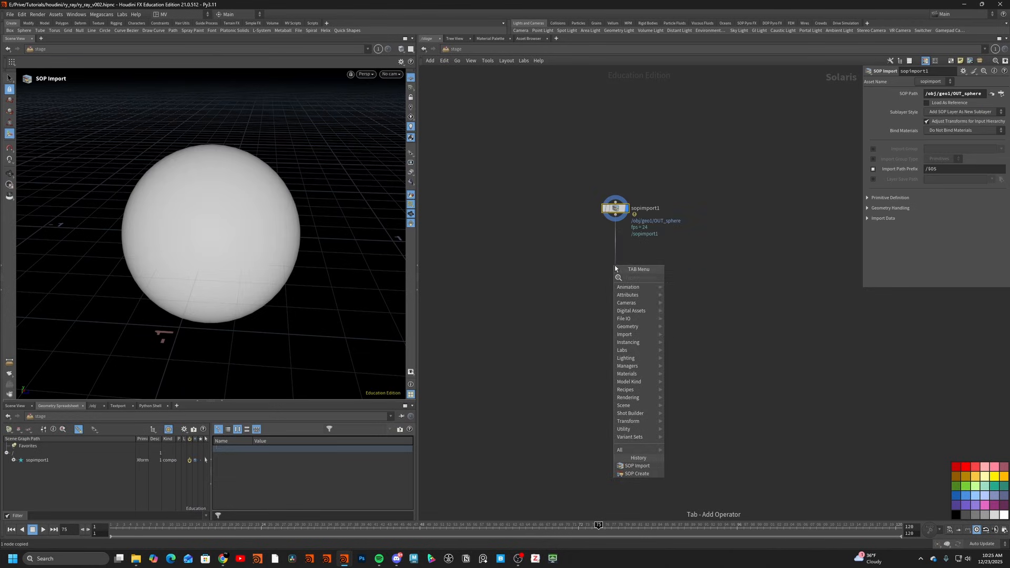
- Append a Material Library after sopimport1 and build a Karma material inside it, wiring an MtlX Image into the standard surface's normal input
{"action": "type", "text": "mater"}
{"action": "key", "text": "Return"}
{"action": "left_click", "coordinate": [615, 269]}
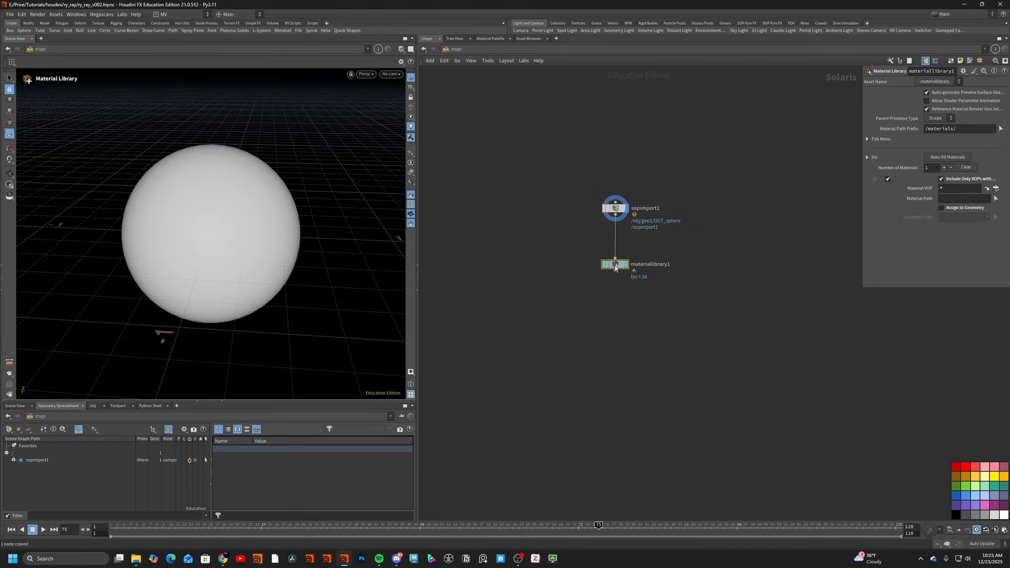
{"action": "key", "text": "Tab"}
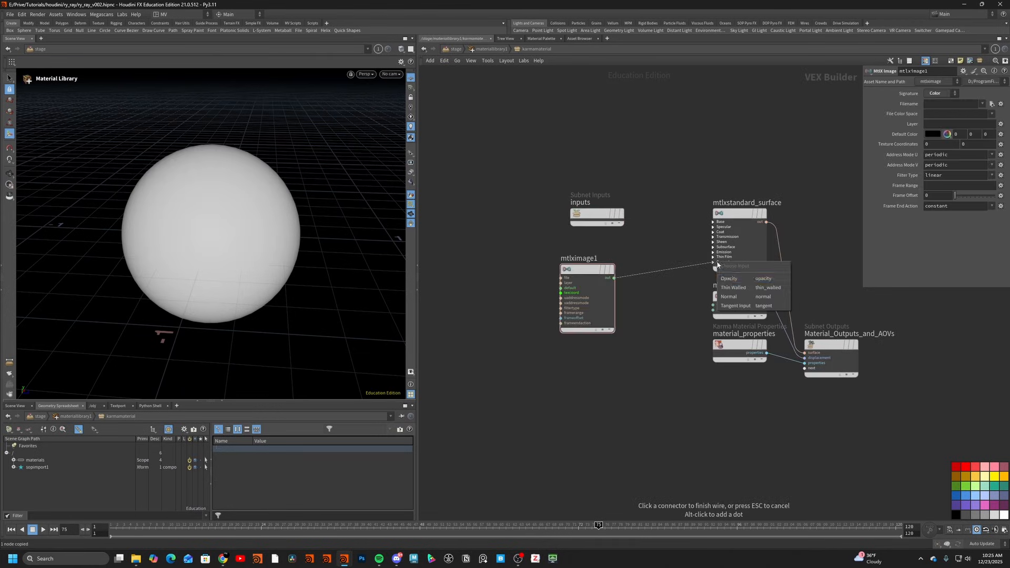
{"action": "left_click", "coordinate": [746, 288]}
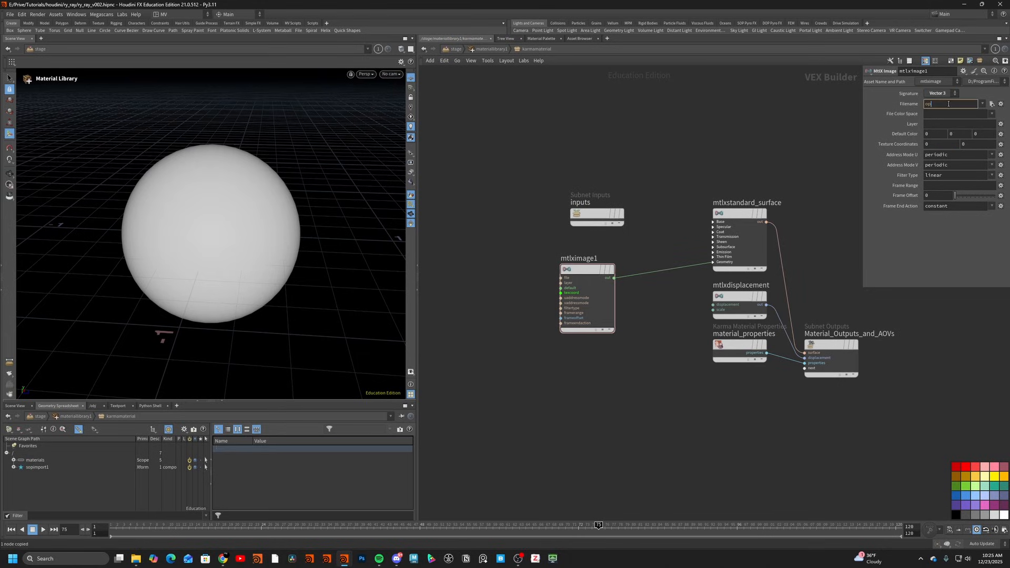
- Set the MtlX Image signature to Vector 3 and begin its filename with op:/obj/geo1/copnet1
{"action": "left_click", "coordinate": [949, 104]}
{"action": "type", "text": "op:/obj/geo1/"}
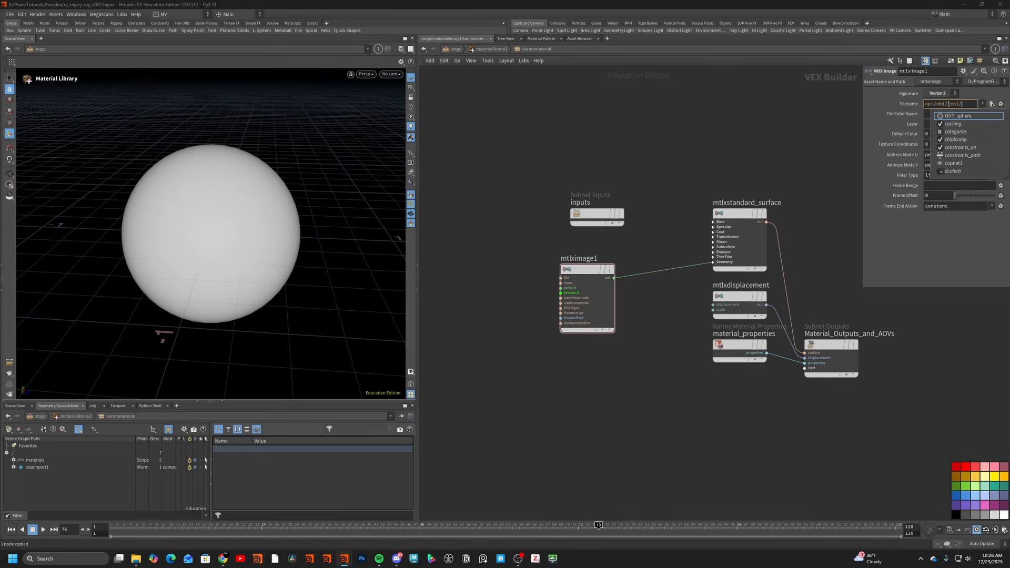
{"action": "left_click", "coordinate": [944, 163]}
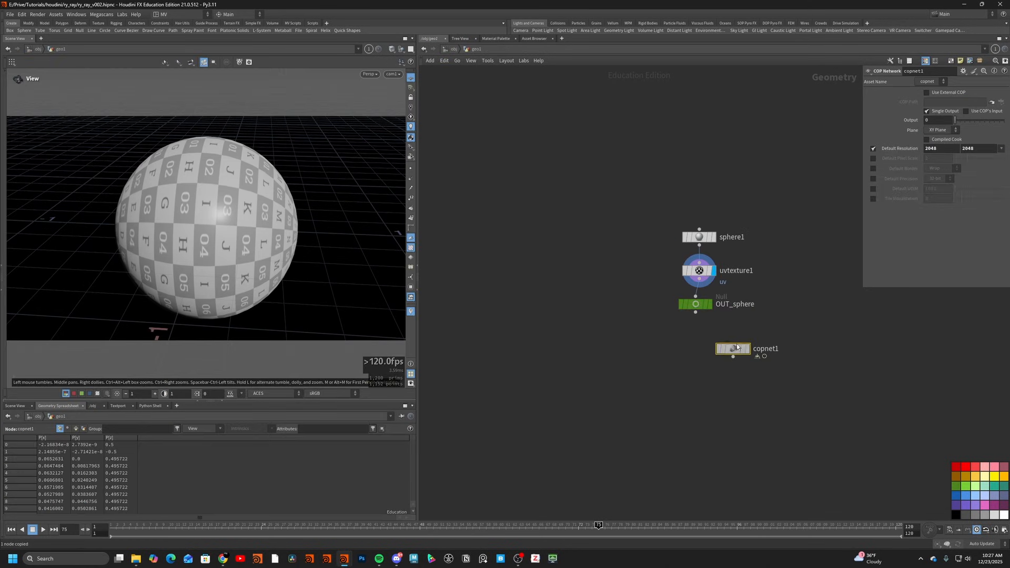
- Inside copnet1, add a Null after function2 and name it OUT_world_space_normal
{"action": "double_click", "coordinate": [737, 347]}
{"action": "middle_click_drag", "start_coordinate": [899, 396], "coordinate": [642, 372]}
{"action": "scroll", "coordinate": [642, 372], "scroll_direction": "down", "scroll_amount": 4}
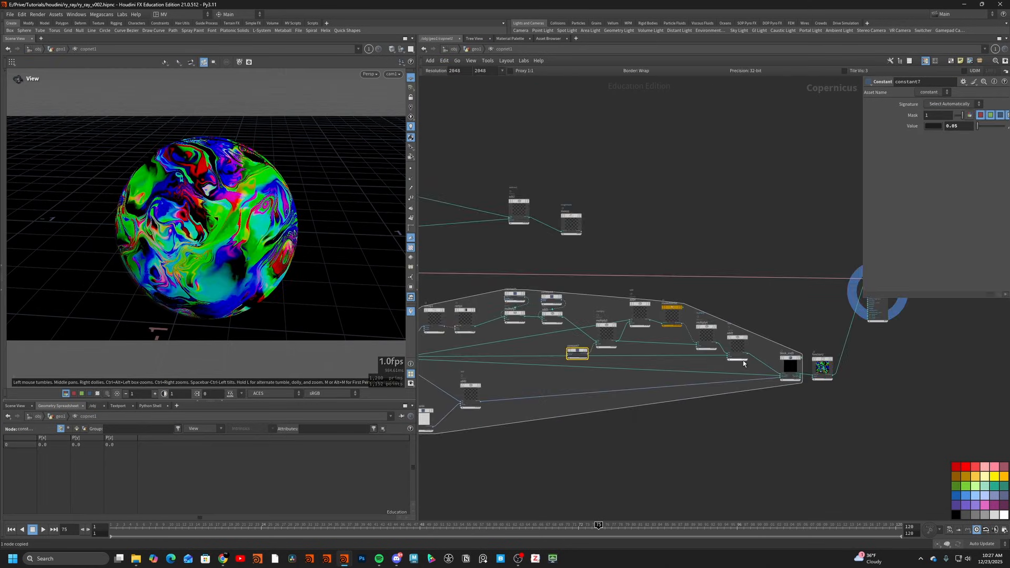
{"action": "middle_click_drag", "start_coordinate": [873, 364], "coordinate": [752, 367]}
{"action": "scroll", "coordinate": [723, 371], "scroll_direction": "up", "scroll_amount": 4}
{"action": "right_click", "coordinate": [702, 386]}
{"action": "type", "text": "null"}
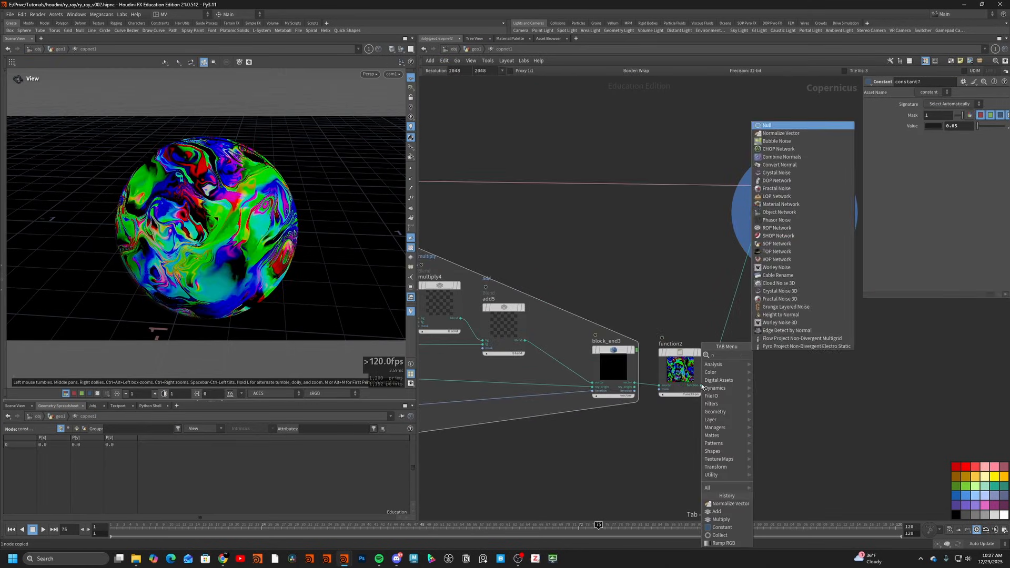
{"action": "key", "text": "Return"}
{"action": "left_click", "coordinate": [743, 374]}
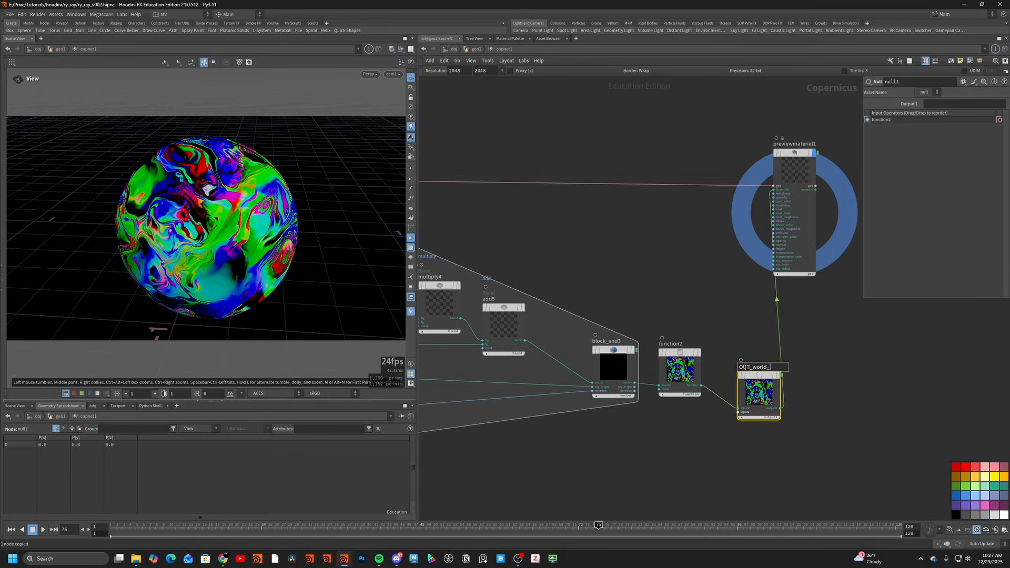
{"action": "type", "text": "normal"}
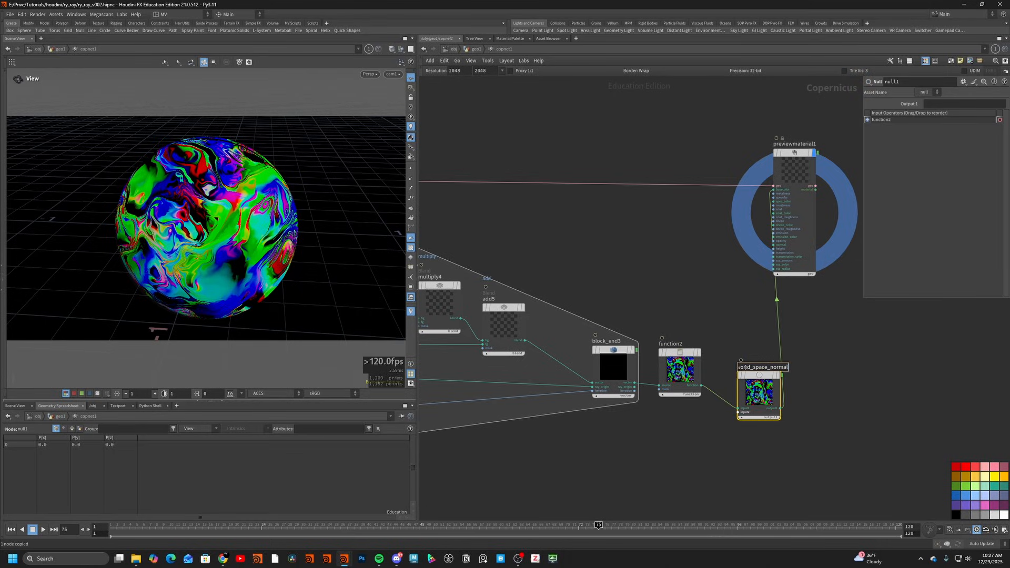
{"action": "key", "text": "Return"}
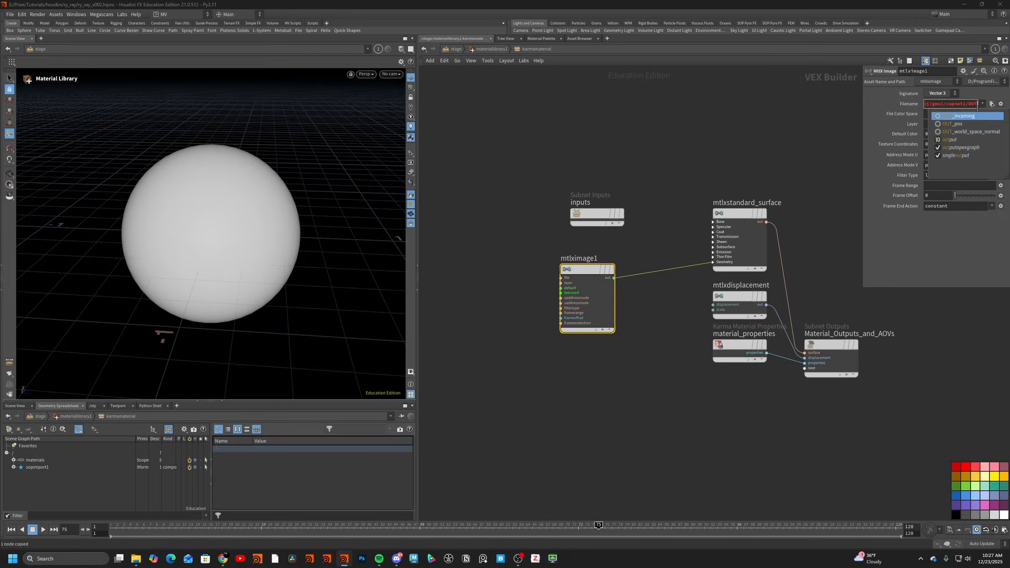
- Complete the MtlX Image filename so it reads OUT_world_space_normal from /obj/geo1/copnet1
{"action": "left_click", "coordinate": [955, 124]}
{"action": "left_click", "coordinate": [928, 123]}
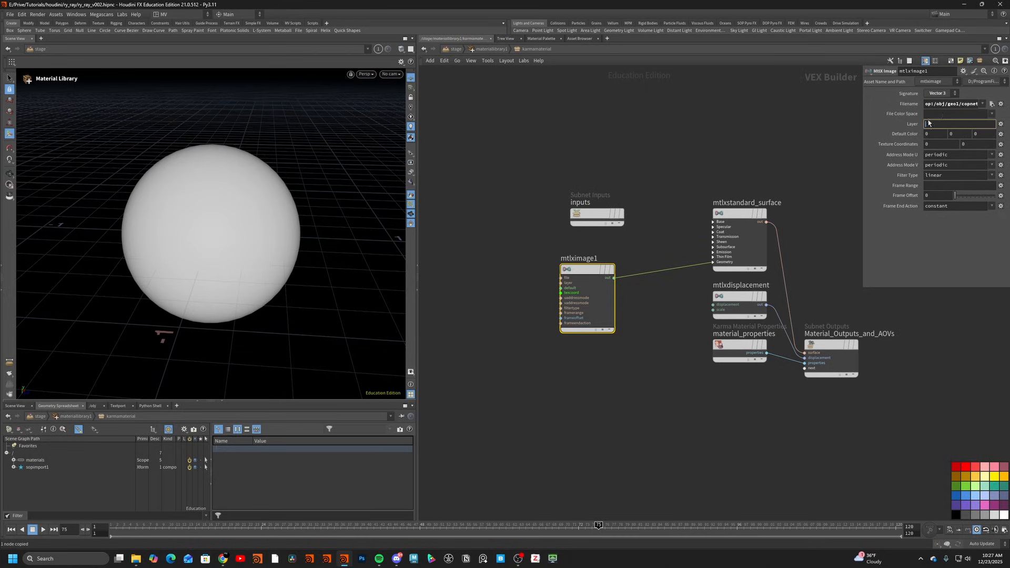
- Assign the library's material to the geometry path /sopimport1/, and display materiallibrary1 rendered with Karma XPU
{"action": "key", "text": "u"}
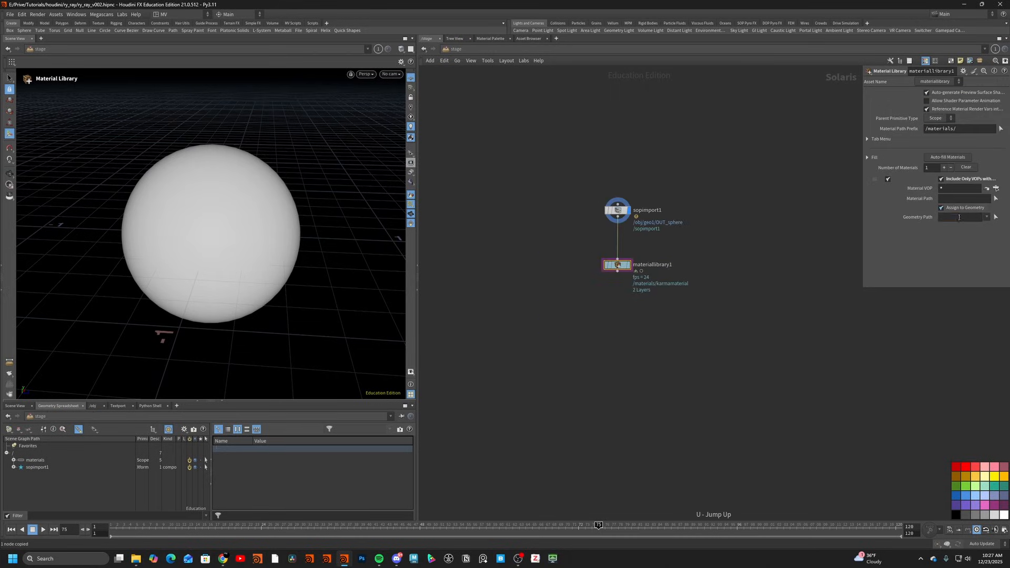
{"action": "left_click", "coordinate": [628, 265]}
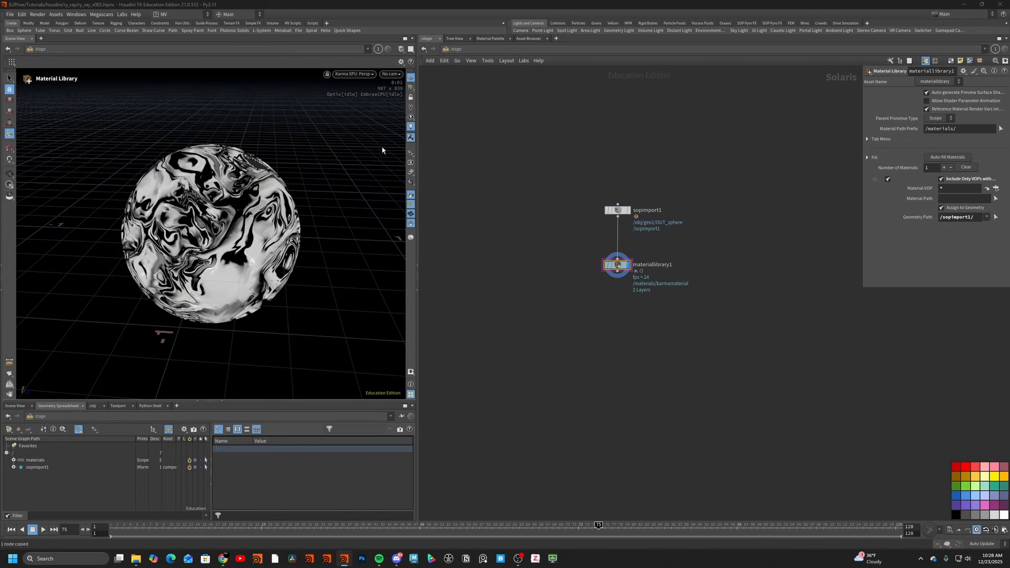
- Add a Scene Import (Cameras) node after materiallibrary1, look through cam1, and scrub the timeline to frame 52
{"action": "key", "text": "Tab"}
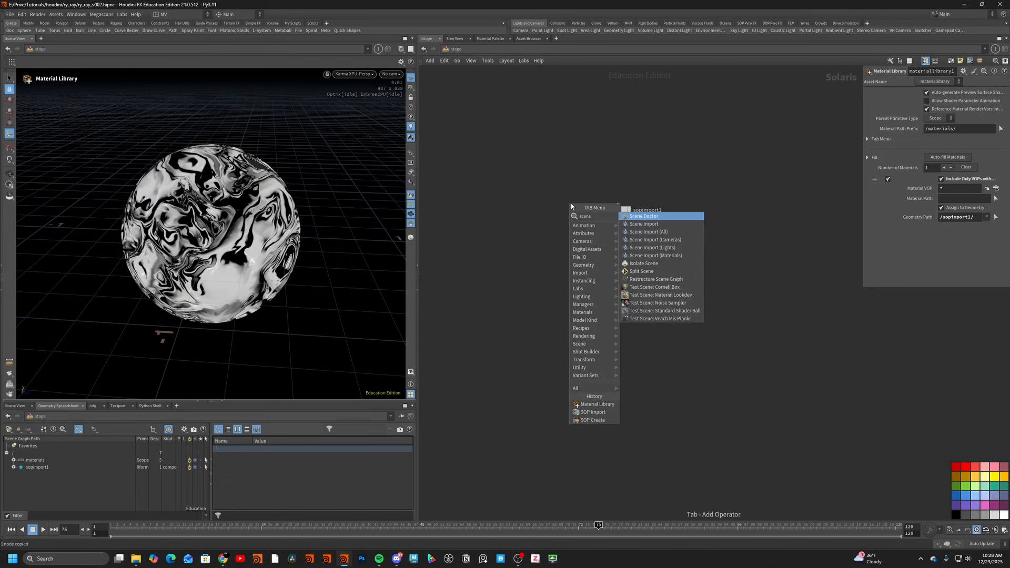
{"action": "key", "text": "Down"}
{"action": "key", "text": "Down"}
{"action": "key", "text": "Down"}
{"action": "key", "text": "Return"}
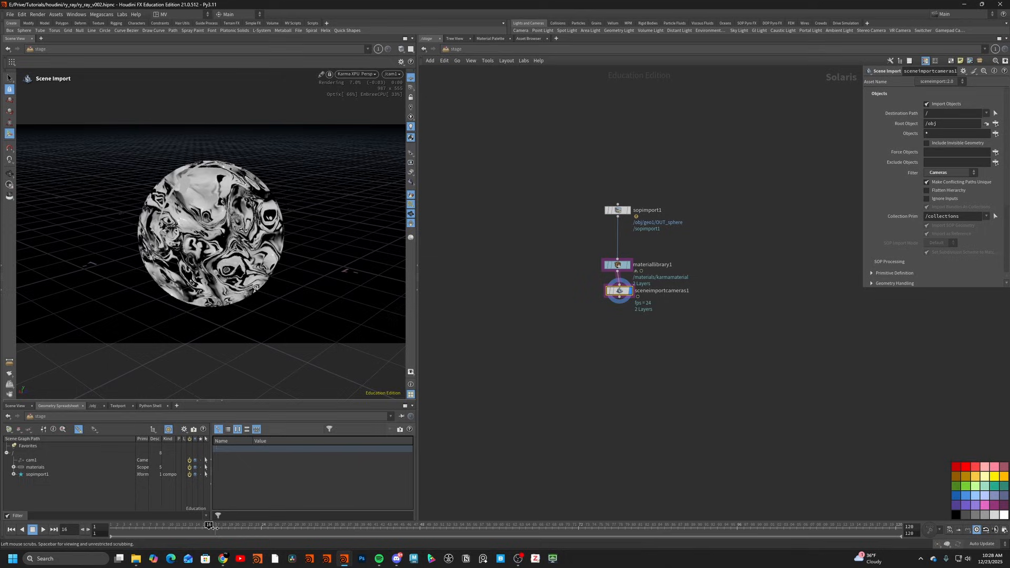
{"action": "left_click_drag", "start_coordinate": [369, 526], "coordinate": [446, 528]}
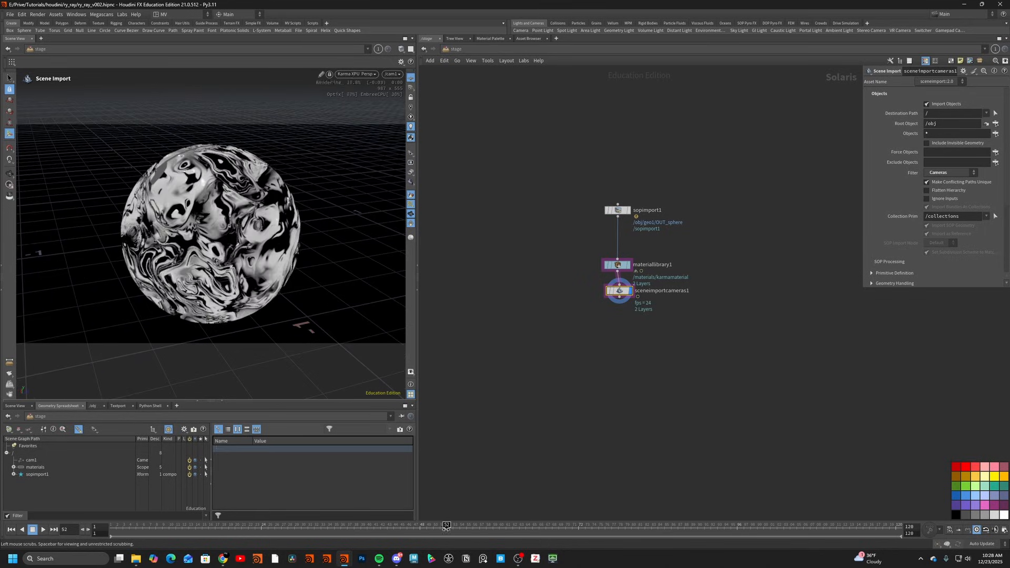
- Add a Dome Light after sceneimportcameras1 and load its texture from the $HOME/HDRI/acescg/ folder
{"action": "key", "text": "Tab"}
{"action": "type", "text": "e"}
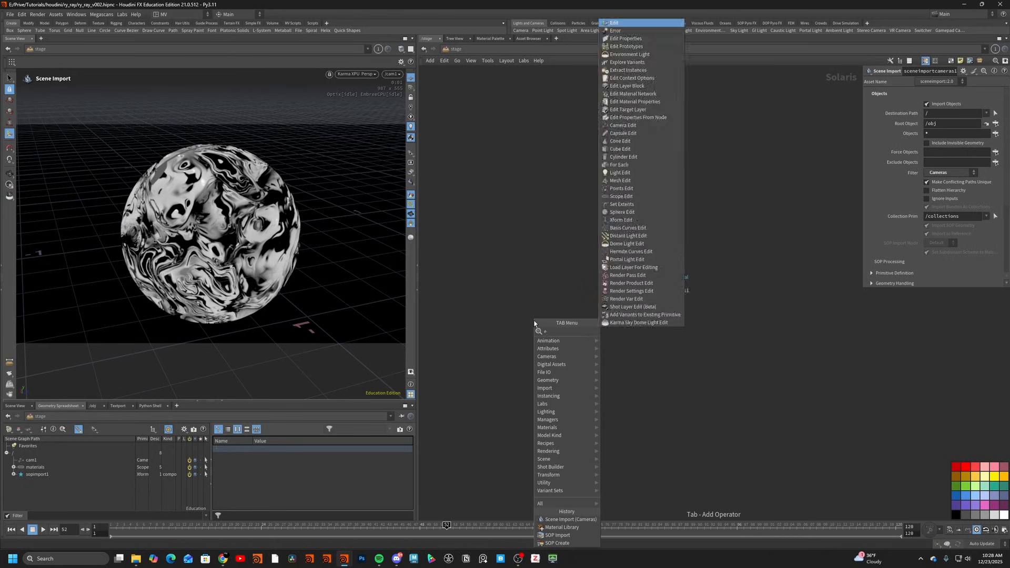
{"action": "type", "text": "nviligh"}
{"action": "key", "text": "Return"}
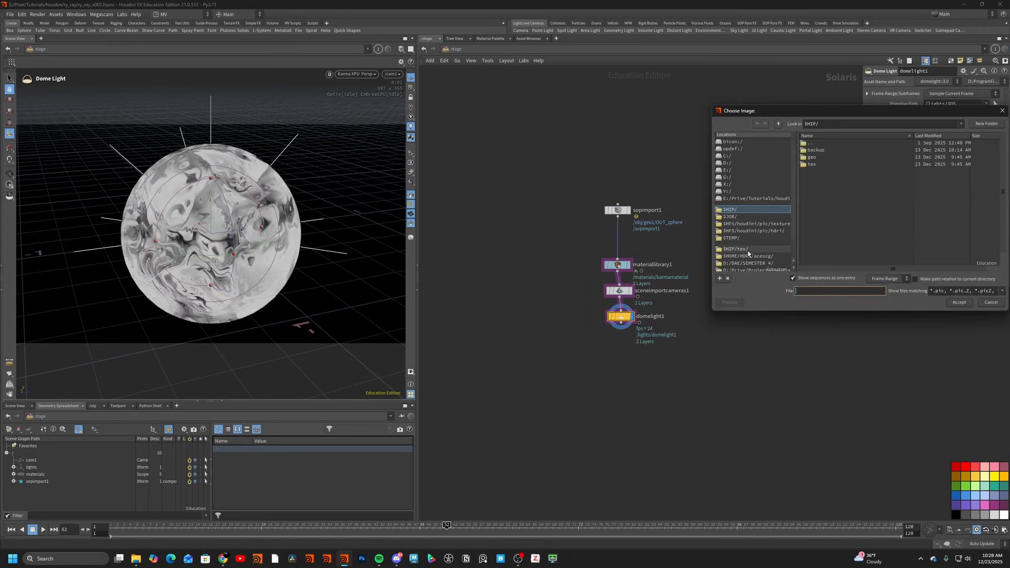
{"action": "left_click", "coordinate": [749, 254]}
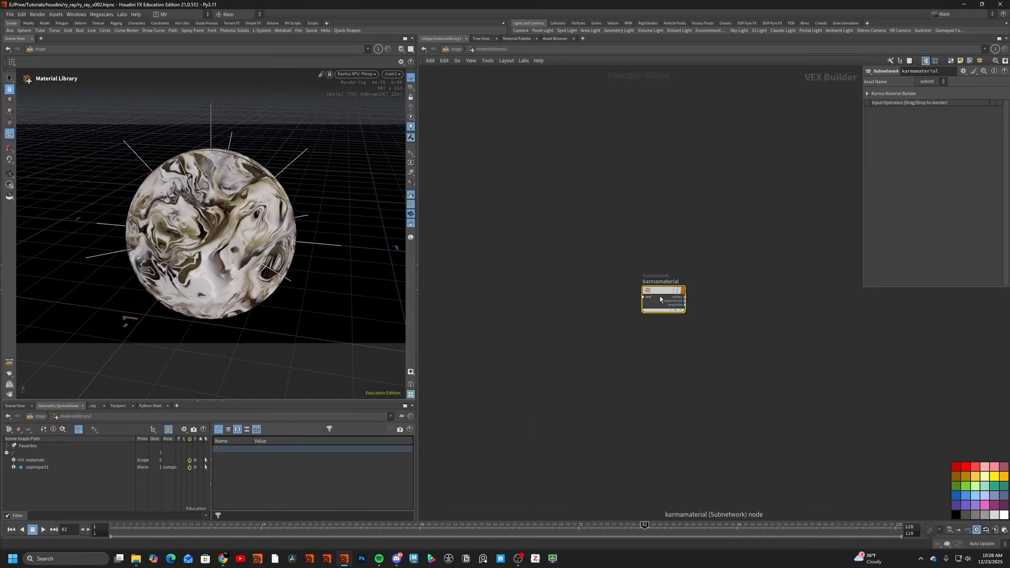
- Inspect the karmamaterial network, return to the stage level, and open domelight1's texture for choosing
{"action": "double_click", "coordinate": [659, 297]}
{"action": "key", "text": "u"}
{"action": "key", "text": "u"}
{"action": "left_click", "coordinate": [620, 317]}
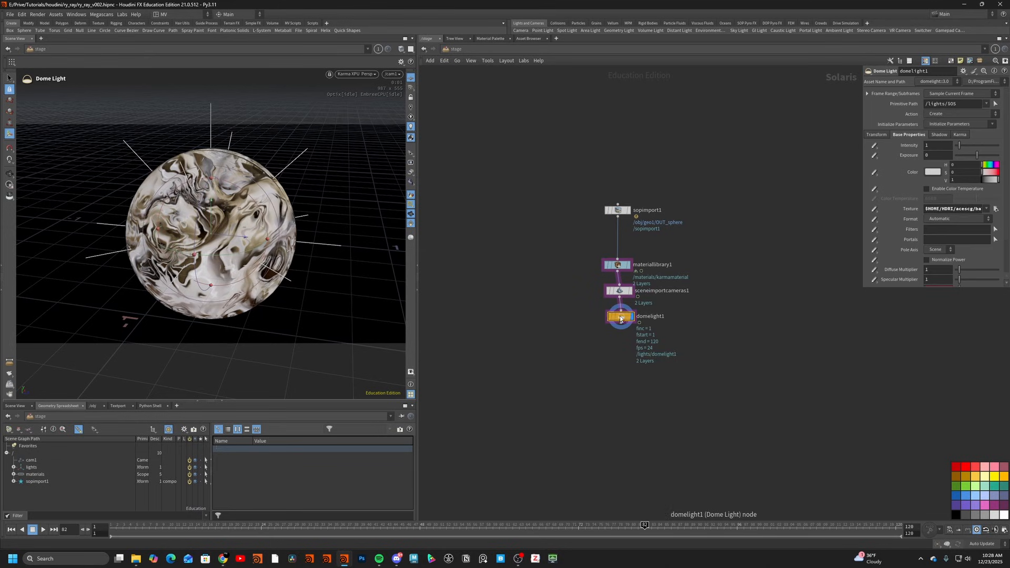
{"action": "left_click", "coordinate": [995, 209]}
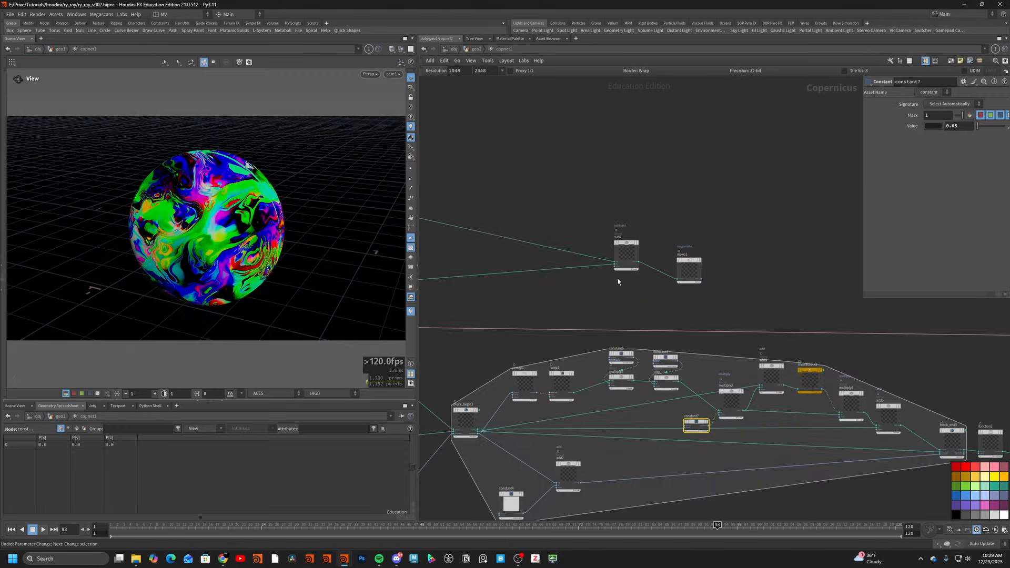
{"action": "middle_click_drag", "start_coordinate": [618, 282], "coordinate": [887, 317]}
{"action": "scroll", "coordinate": [888, 317], "scroll_direction": "down", "scroll_amount": 1}
{"action": "scroll", "coordinate": [737, 301], "scroll_direction": "down", "scroll_amount": 1}
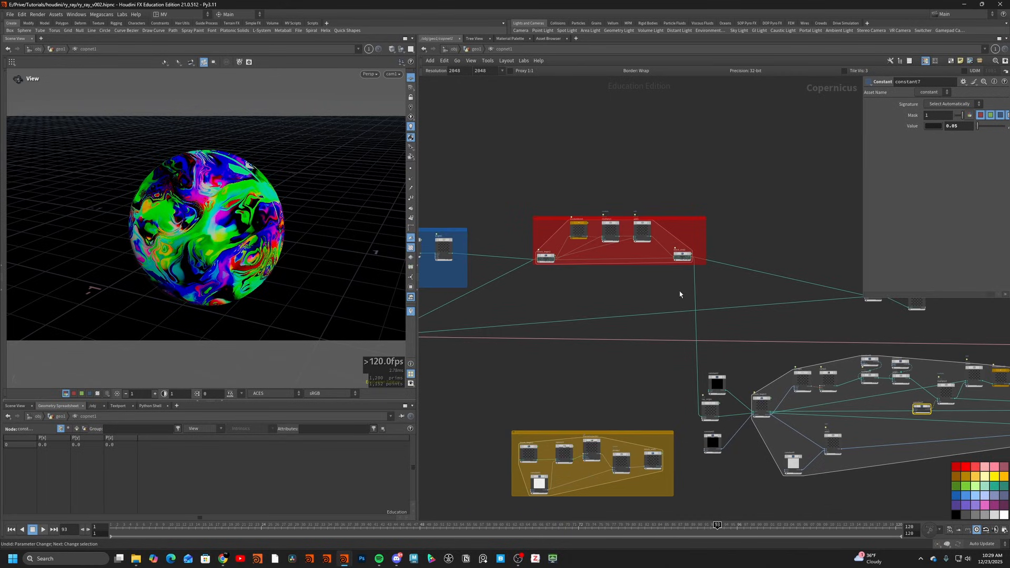
{"action": "scroll", "coordinate": [720, 356], "scroll_direction": "up", "scroll_amount": 3}
{"action": "left_click_drag", "start_coordinate": [703, 453], "coordinate": [736, 252]}
{"action": "middle_click_drag", "start_coordinate": [781, 255], "coordinate": [553, 250]}
{"action": "scroll", "coordinate": [554, 251], "scroll_direction": "down", "scroll_amount": 2}
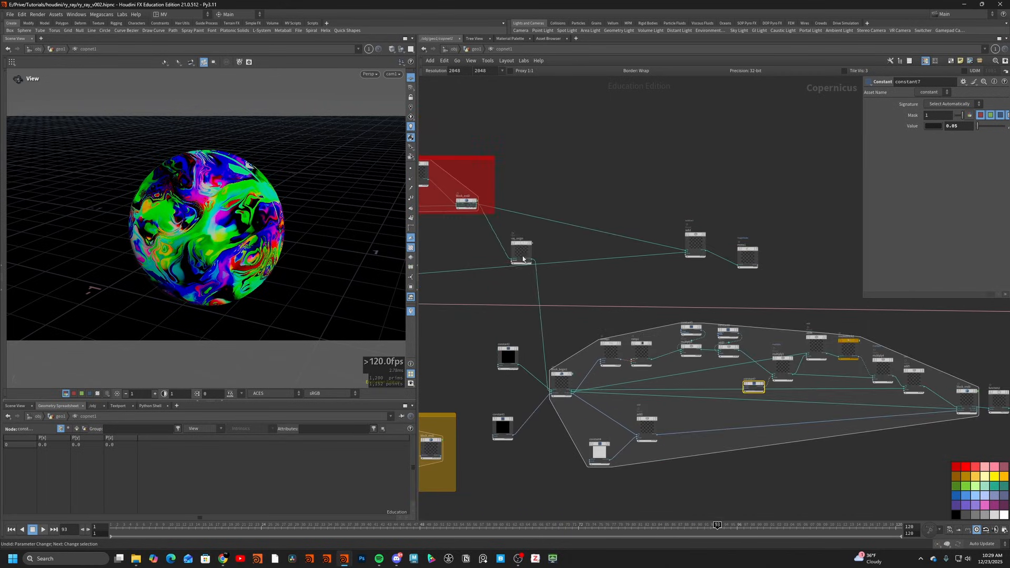
{"action": "left_click_drag", "start_coordinate": [522, 255], "coordinate": [503, 391]}
- Connect mono1's output to previewmaterial1's basecolor inside copnet1 and scrub the timeline to frame 58
{"action": "scroll", "coordinate": [684, 247], "scroll_direction": "up", "scroll_amount": 2}
{"action": "left_click", "coordinate": [680, 251]}
{"action": "left_click", "coordinate": [768, 251]}
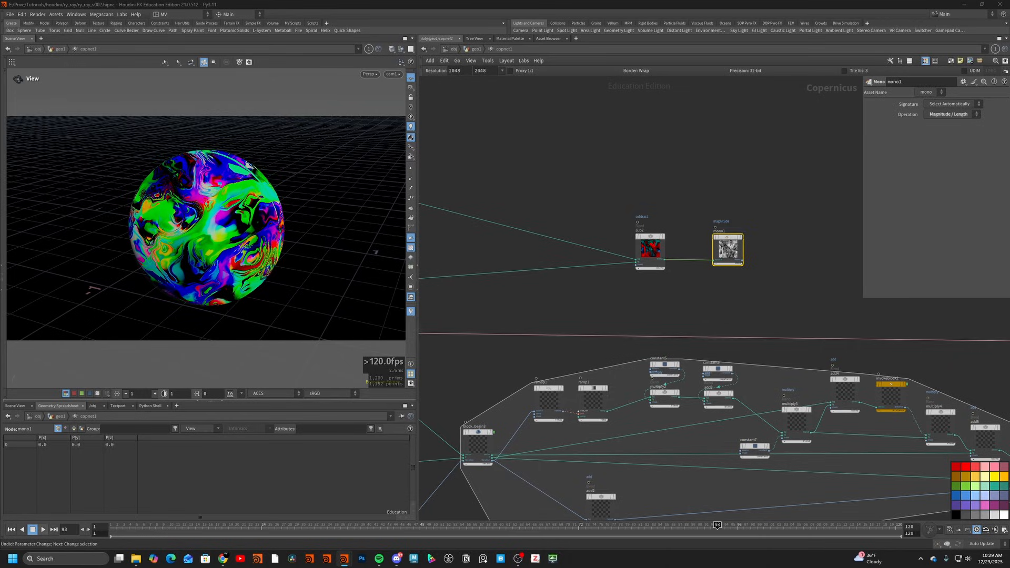
{"action": "left_click", "coordinate": [798, 310]}
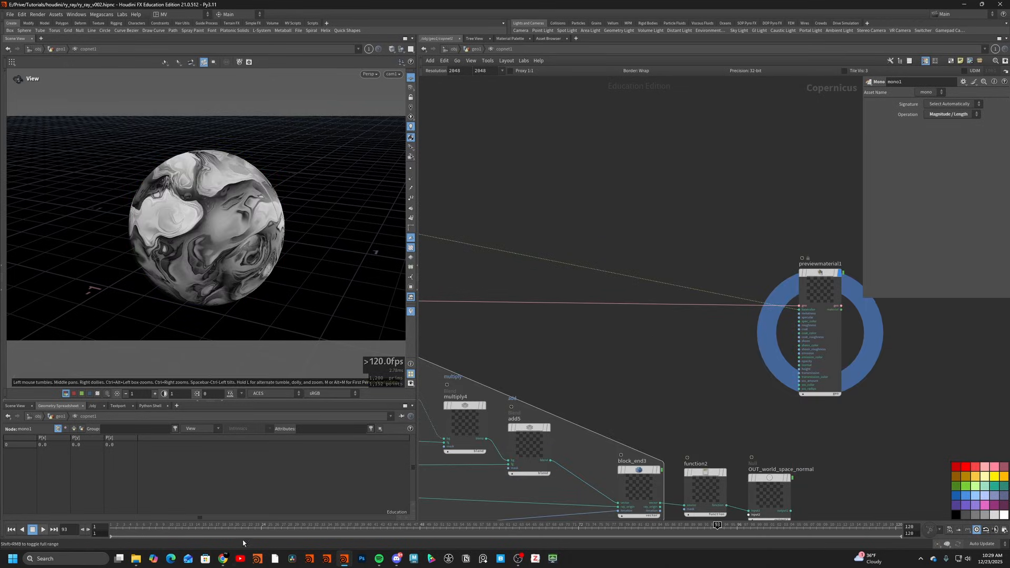
{"action": "mouse_move", "coordinate": [245, 529]}
{"action": "left_mouse_down"}
{"action": "mouse_move", "coordinate": [497, 528]}
{"action": "mouse_move", "coordinate": [446, 528]}
{"action": "left_mouse_up"}
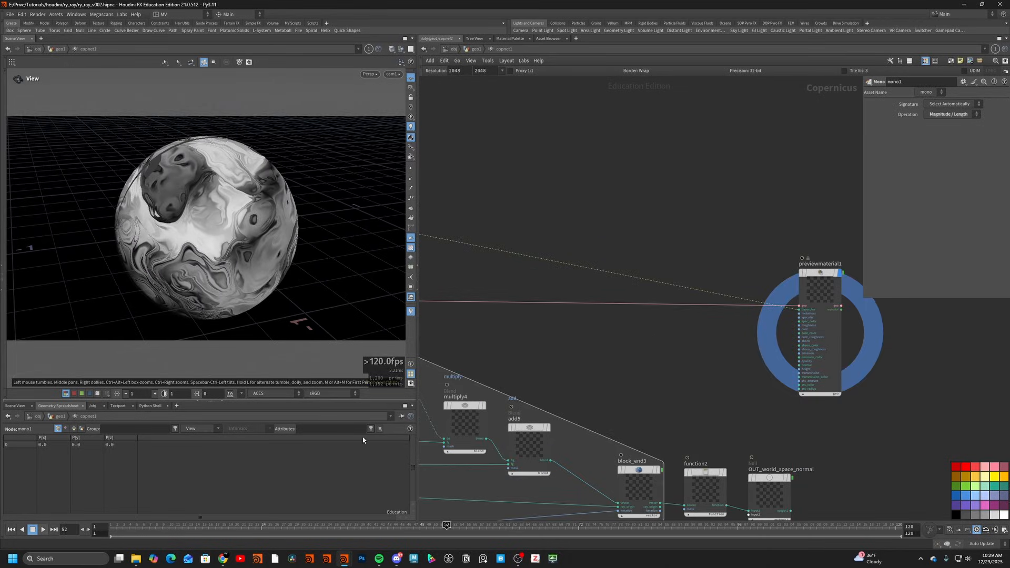
{"action": "left_click_drag", "start_coordinate": [337, 528], "coordinate": [521, 487]}
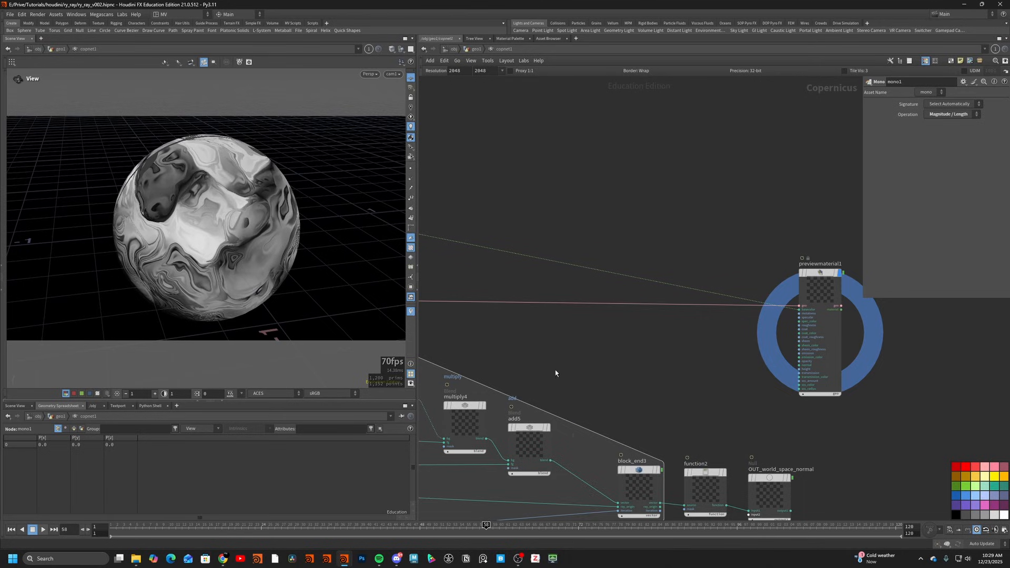
- Try a Remap node between mono1 and previewmaterial1, adjusting its values and checking the result at frame 43
{"action": "key", "text": "Tab"}
{"action": "type", "text": "remap"}
{"action": "key", "text": "Return"}
{"action": "left_click", "coordinate": [570, 267]}
{"action": "left_click_drag", "start_coordinate": [570, 268], "coordinate": [573, 244]}
{"action": "left_click_drag", "start_coordinate": [955, 137], "coordinate": [975, 141]}
{"action": "left_click_drag", "start_coordinate": [977, 147], "coordinate": [1007, 152]}
{"action": "left_click_drag", "start_coordinate": [488, 526], "coordinate": [388, 525]}
{"action": "key", "text": "ctrl+x"}
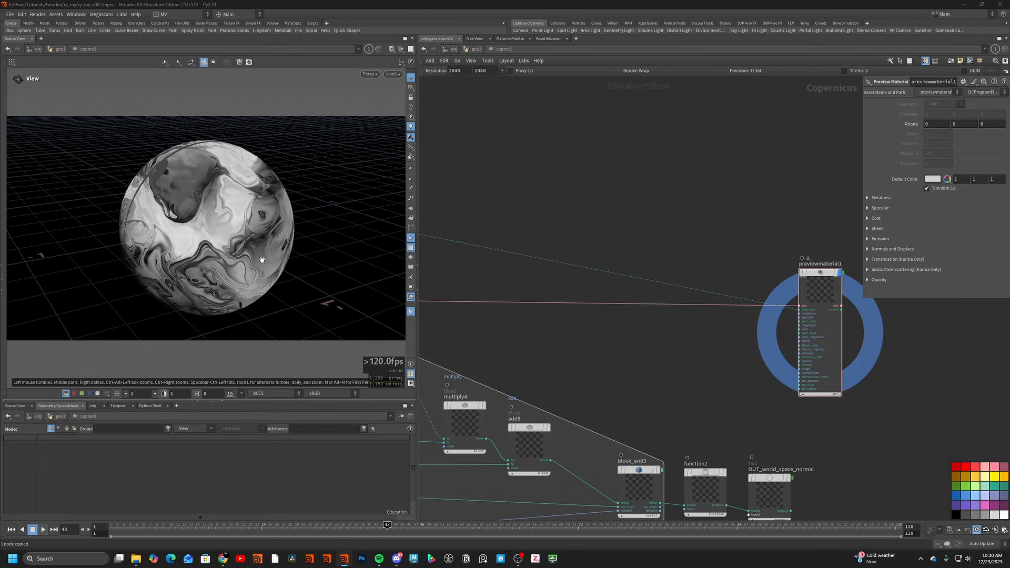
- Duplicate the Invoke Block that references ../block_end1 and feed its vector input from OUT_pos
{"action": "key", "text": "h"}
{"action": "scroll", "coordinate": [433, 306], "scroll_direction": "up", "scroll_amount": 3}
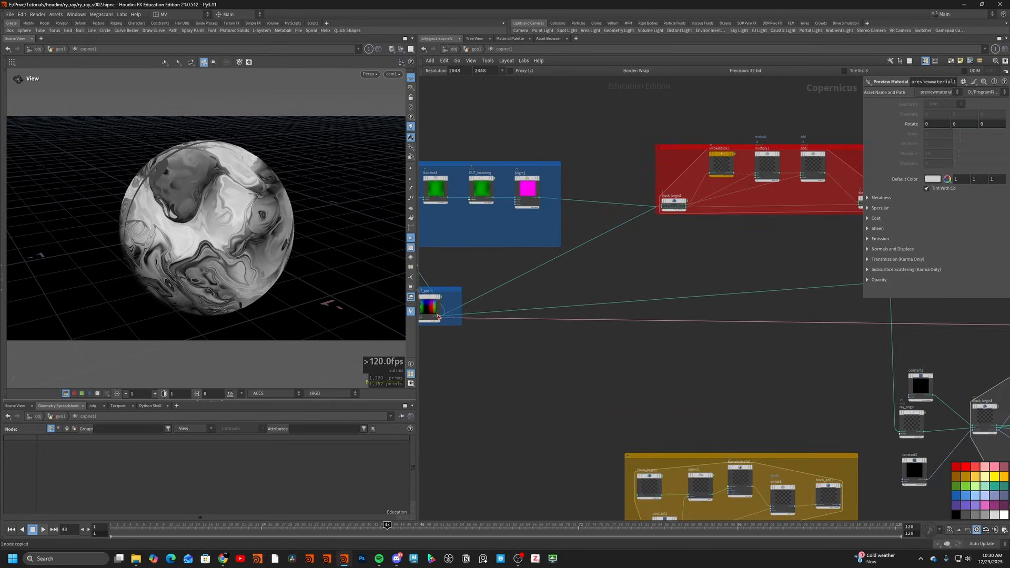
{"action": "middle_click_drag", "start_coordinate": [789, 322], "coordinate": [436, 319]}
{"action": "left_click", "coordinate": [708, 295]}
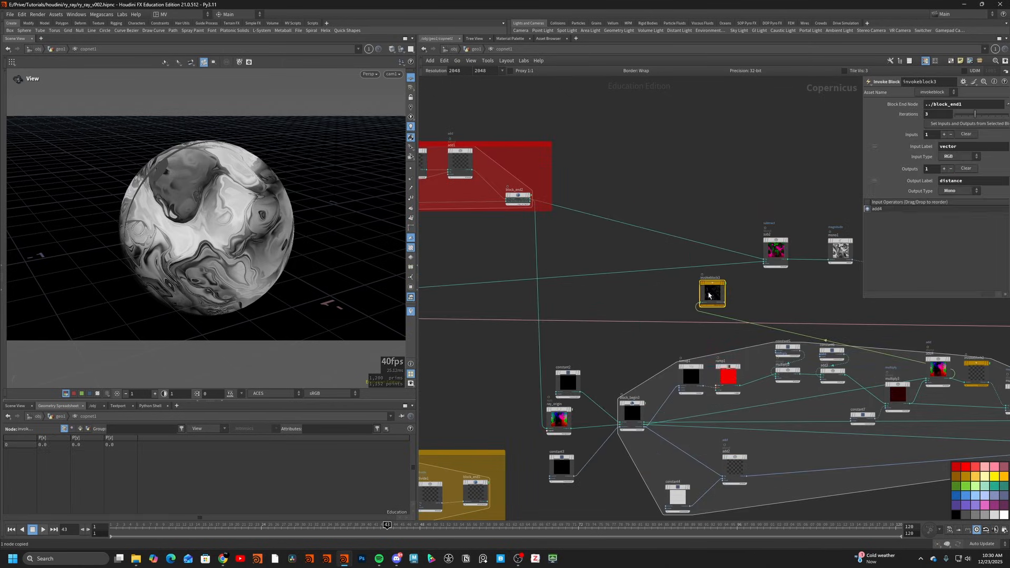
{"action": "middle_click_drag", "start_coordinate": [852, 330], "coordinate": [541, 335]}
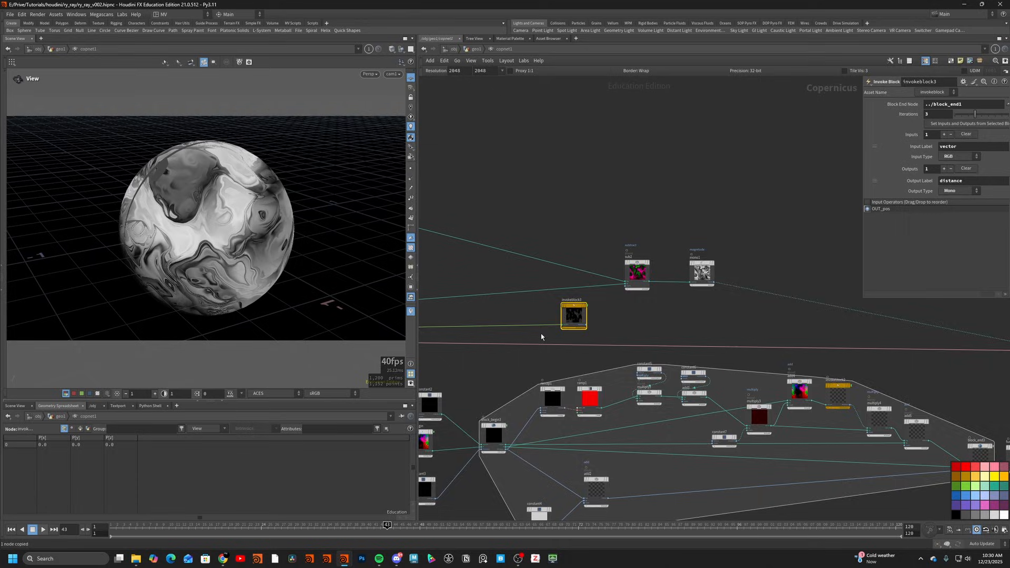
{"action": "scroll", "coordinate": [571, 310], "scroll_direction": "up", "scroll_amount": 4}
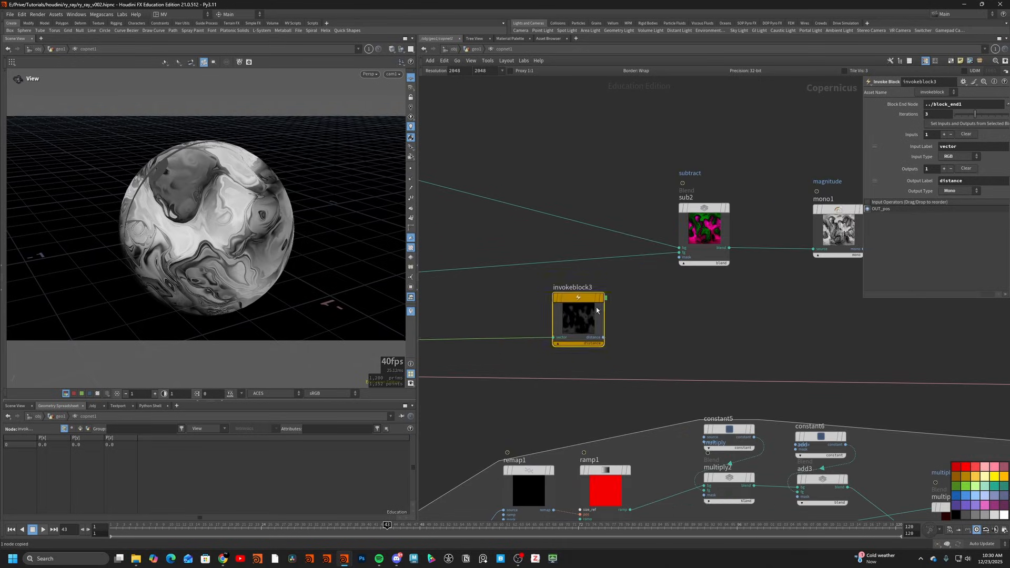
- Add a Compare node on the copied Invoke Block's distance output and set it to true if A is greater than B
{"action": "left_click_drag", "start_coordinate": [595, 307], "coordinate": [662, 305]}
{"action": "left_click", "coordinate": [671, 331]}
{"action": "key", "text": "Tab"}
{"action": "type", "text": "compare"}
{"action": "key", "text": "Return"}
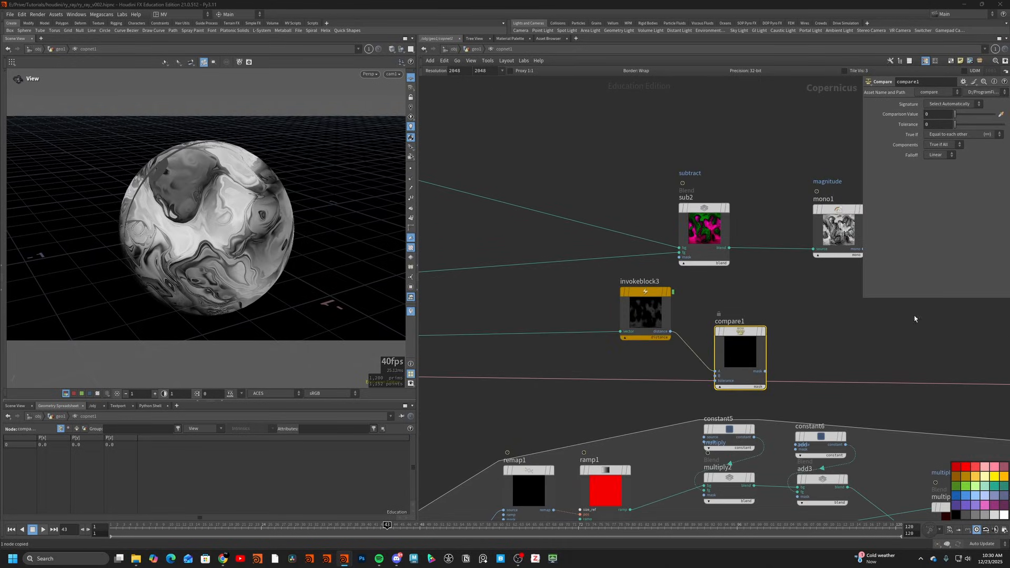
{"action": "left_click", "coordinate": [945, 136]}
{"action": "left_click", "coordinate": [949, 176]}
- Connect the Compare node's output to the basecolor input of previewmaterial1
{"action": "left_click", "coordinate": [765, 372]}
{"action": "scroll", "coordinate": [789, 363], "scroll_direction": "down", "scroll_amount": 3}
{"action": "middle_click_drag", "start_coordinate": [852, 347], "coordinate": [518, 358]}
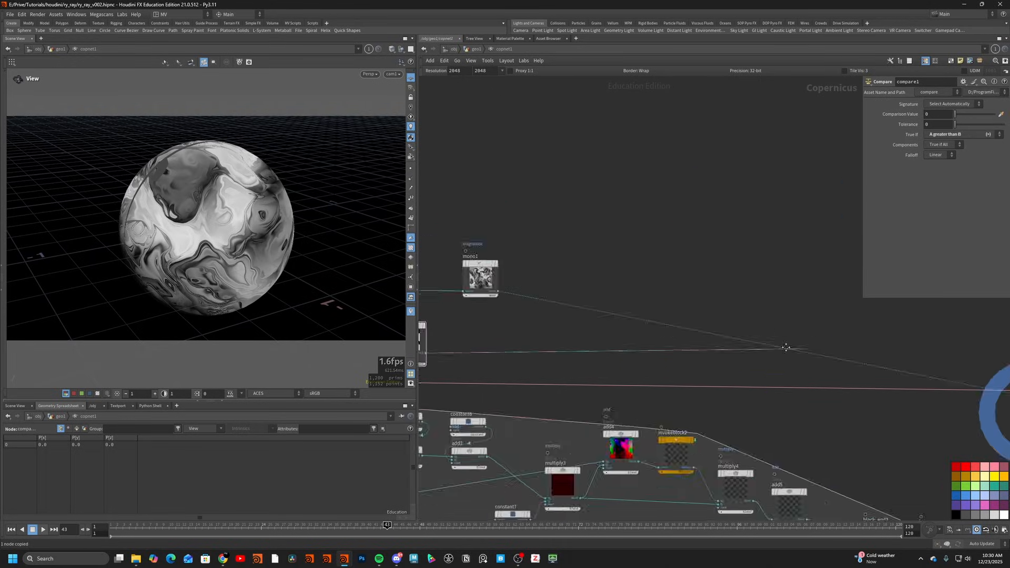
{"action": "middle_click_drag", "start_coordinate": [810, 353], "coordinate": [552, 321]}
{"action": "scroll", "coordinate": [737, 363], "scroll_direction": "up", "scroll_amount": 3}
{"action": "left_click", "coordinate": [749, 350]}
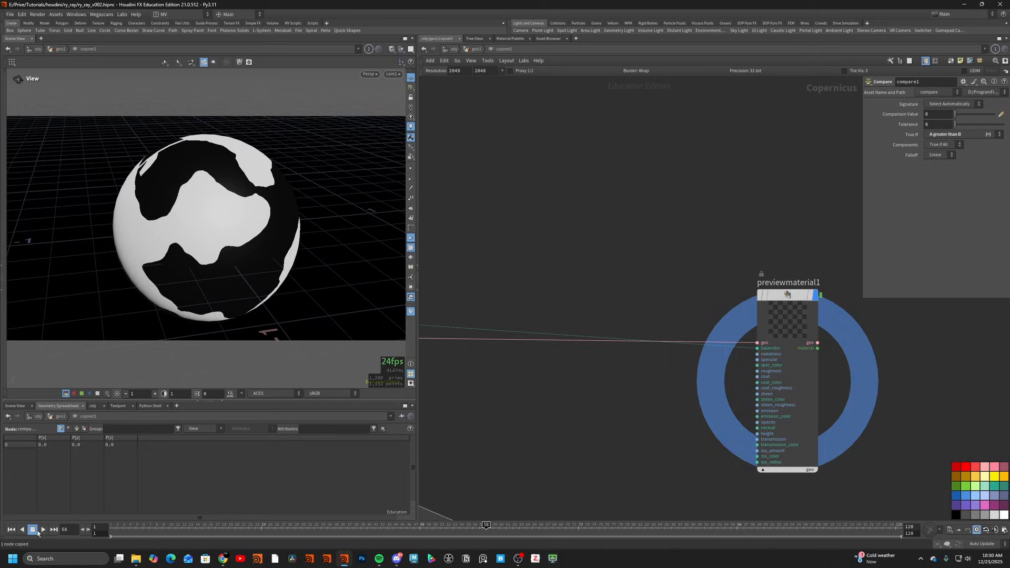
- Insert a Multiply blend node on the wire between compare1 and previewmaterial1
{"action": "middle_click_drag", "start_coordinate": [606, 393], "coordinate": [903, 381]}
{"action": "scroll", "coordinate": [903, 381], "scroll_direction": "down", "scroll_amount": 3}
{"action": "key", "text": "Tab"}
{"action": "type", "text": "mu"}
{"action": "key", "text": "Return"}
{"action": "left_click", "coordinate": [698, 329]}
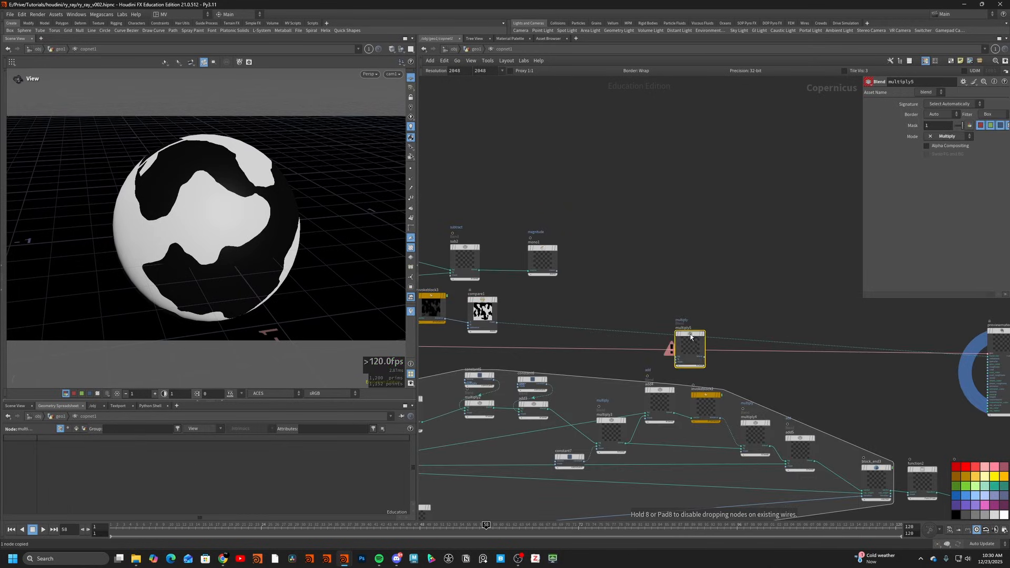
{"action": "left_click_drag", "start_coordinate": [699, 329], "coordinate": [703, 326]}
- Connect OUT_world_space_normal into the new Multiply node and hide the viewport's reference grid
{"action": "middle_click_drag", "start_coordinate": [779, 376], "coordinate": [598, 308]}
{"action": "scroll", "coordinate": [598, 308], "scroll_direction": "down", "scroll_amount": 1}
{"action": "left_click_drag", "start_coordinate": [763, 406], "coordinate": [517, 280]}
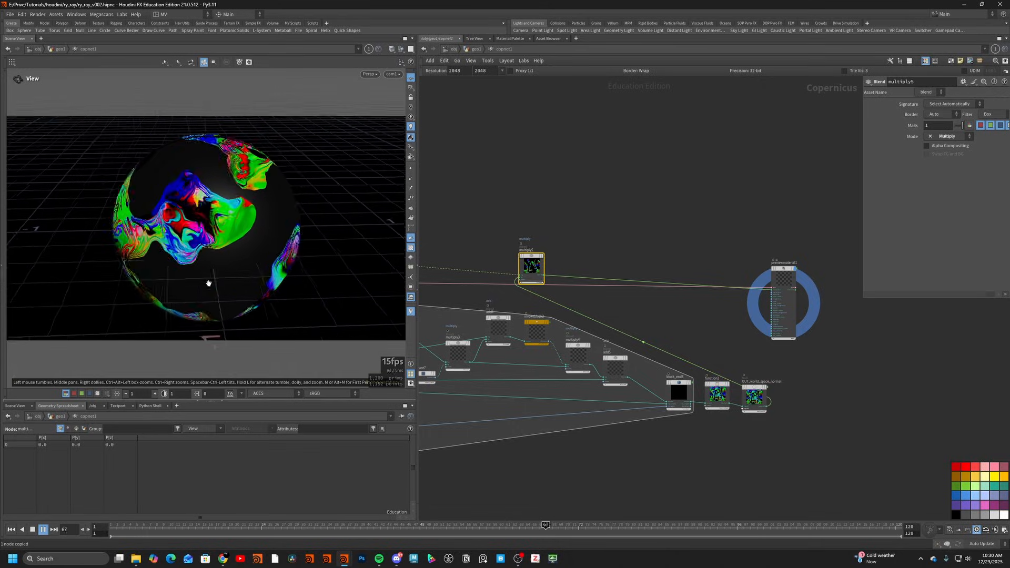
{"action": "left_click_drag", "start_coordinate": [186, 219], "coordinate": [157, 202]}
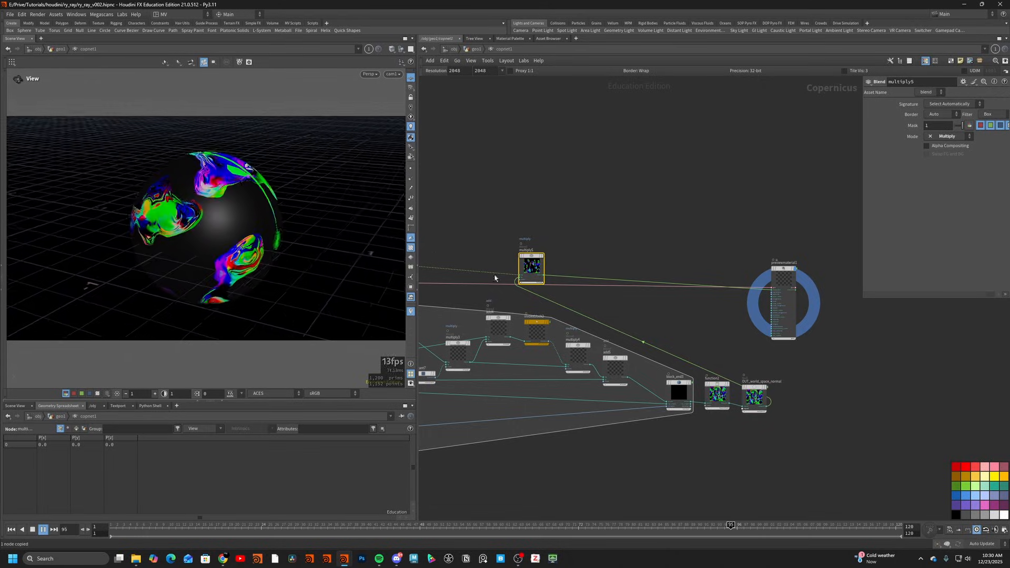
{"action": "left_click", "coordinate": [411, 77]}
- In geo1, add a Test Geometry: Rubber Toy node, view its UV layout, and connect it into OUT_sphere
{"action": "middle_click_drag", "start_coordinate": [590, 192], "coordinate": [598, 194]}
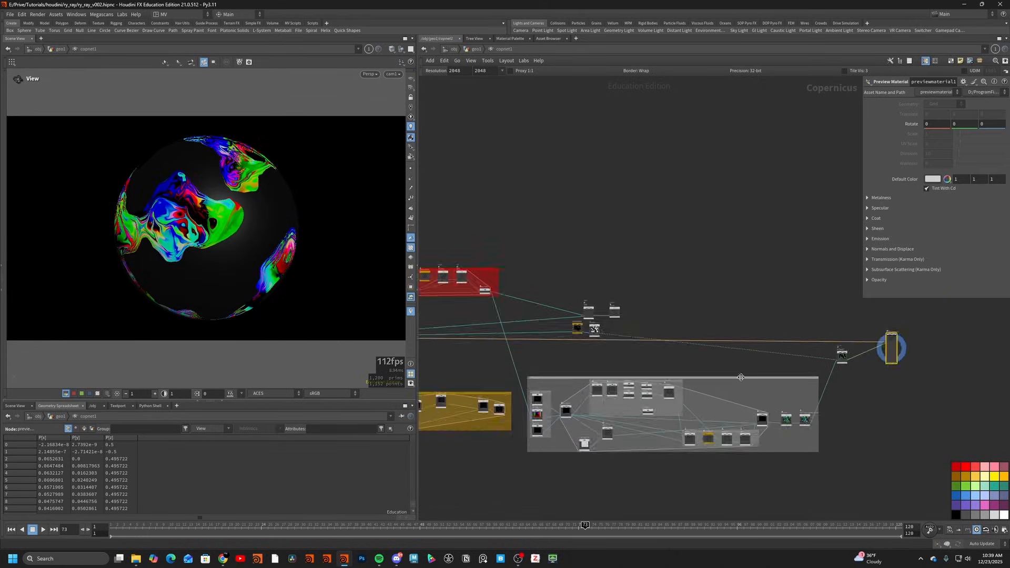
{"action": "scroll", "coordinate": [527, 341], "scroll_direction": "down", "scroll_amount": 2}
{"action": "scroll", "coordinate": [527, 341], "scroll_direction": "up", "scroll_amount": 4}
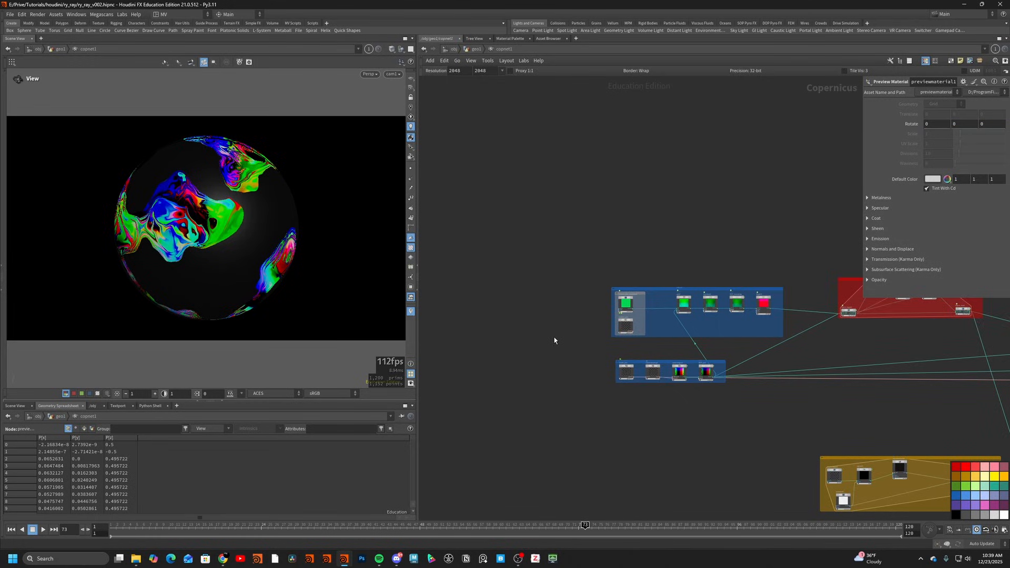
{"action": "key", "text": "u"}
{"action": "key", "text": "Tab"}
{"action": "type", "text": "r"}
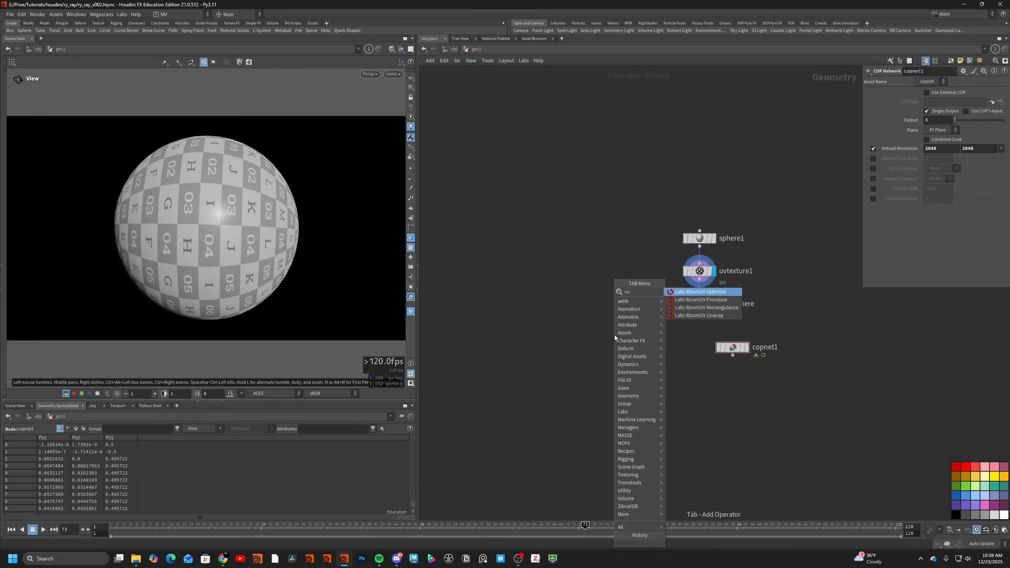
{"action": "type", "text": "ubber"}
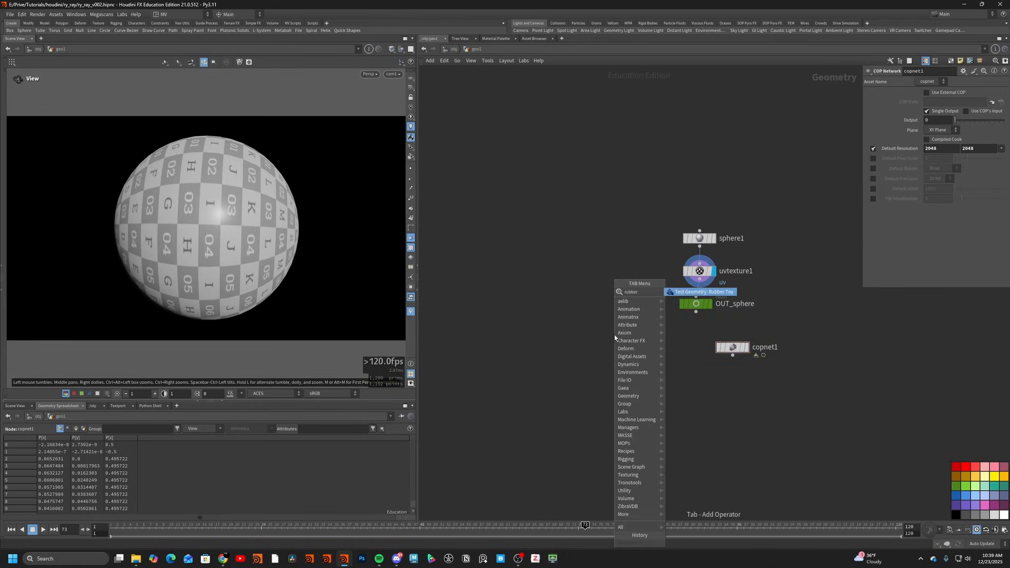
{"action": "key", "text": "Return"}
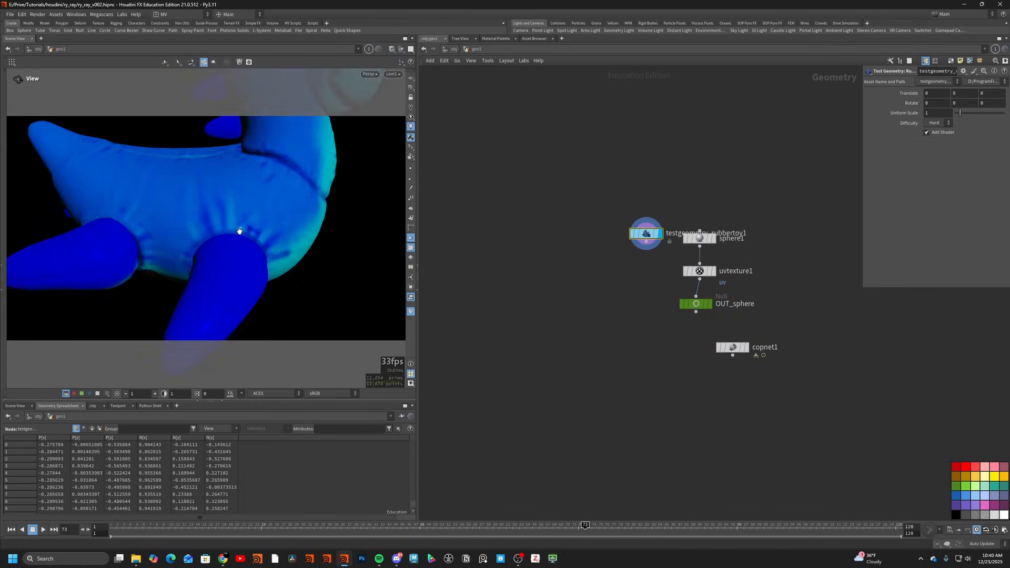
{"action": "key", "text": "space+5"}
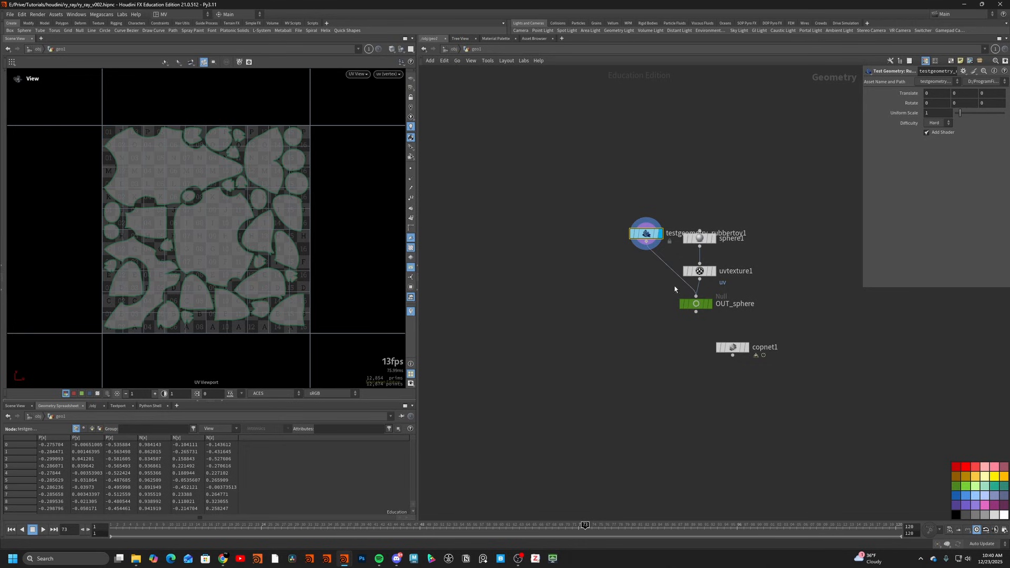
- Enter copnet1, look through cam1, and scrub the timeline to frame 84 to check the ray-marched result on the rubber toy
{"action": "double_click", "coordinate": [732, 348]}
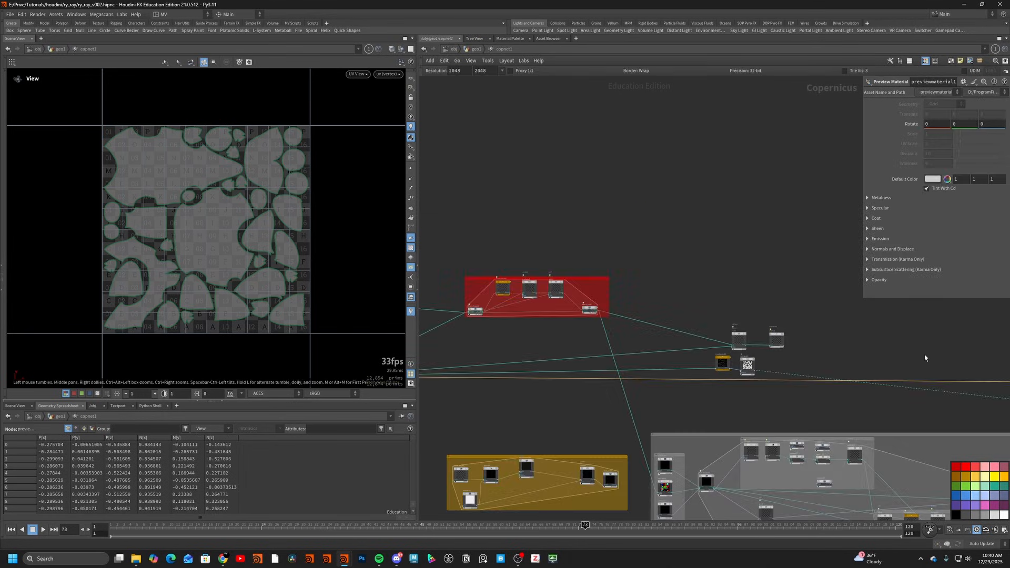
{"action": "left_click", "coordinate": [391, 74]}
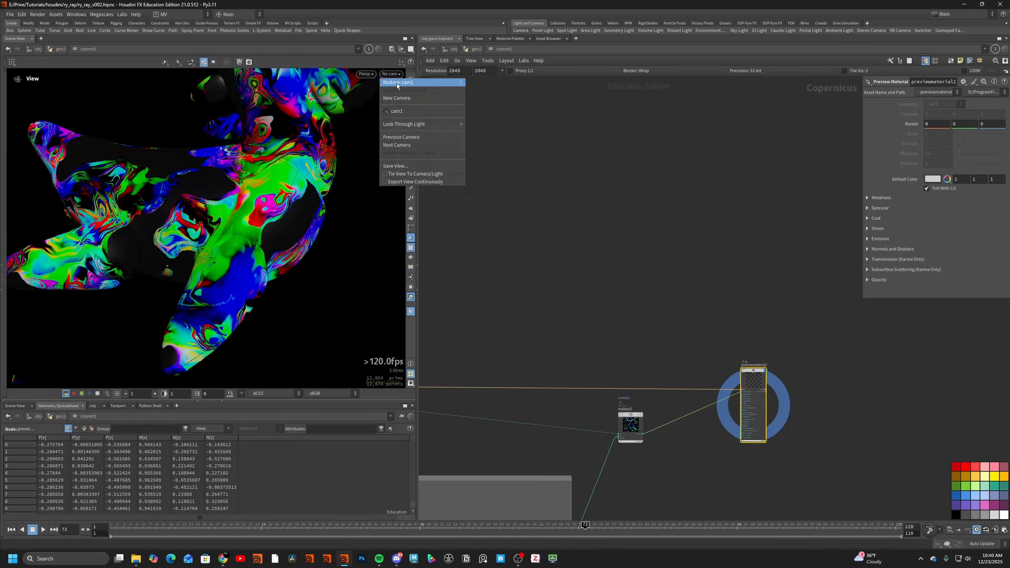
{"action": "left_click", "coordinate": [404, 109]}
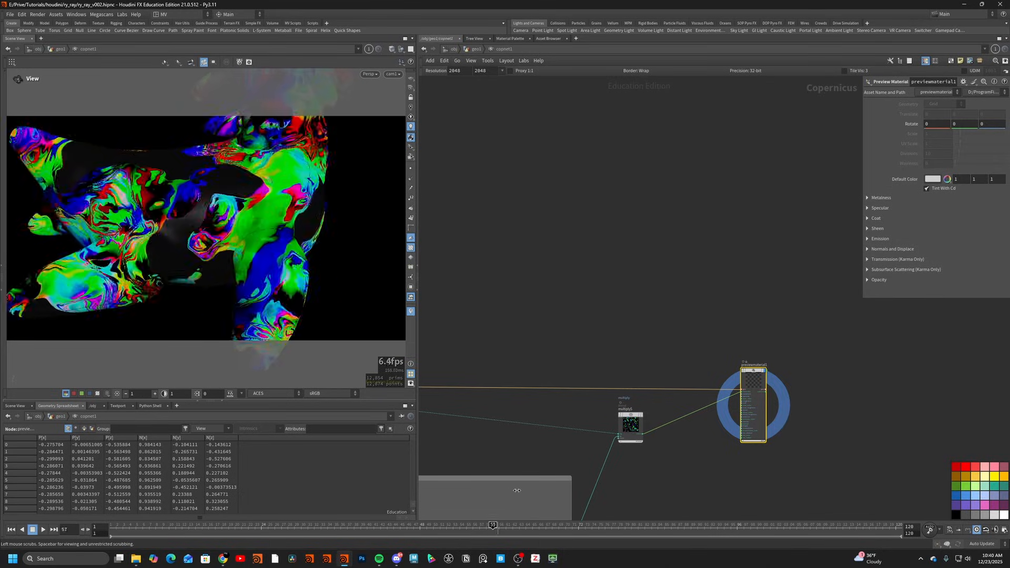
{"action": "left_click_drag", "start_coordinate": [633, 466], "coordinate": [644, 462]}
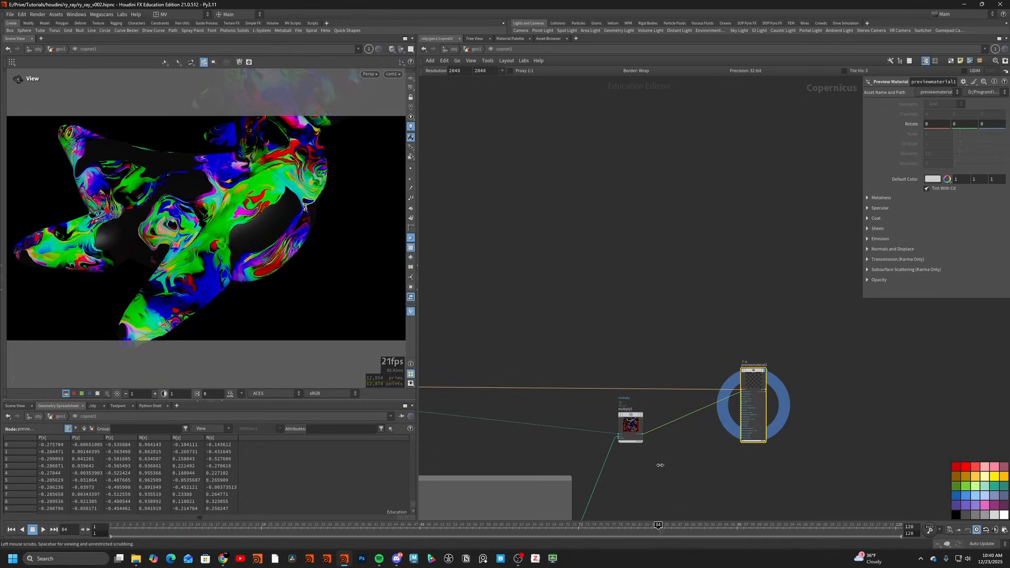
- Move mesh_pos, rasterizesetup1 and rasterizegeo1 together away from the output null to make room in their network box
{"action": "scroll", "coordinate": [589, 368], "scroll_direction": "down", "scroll_amount": 3}
{"action": "middle_click_drag", "start_coordinate": [497, 389], "coordinate": [789, 302]}
{"action": "scroll", "coordinate": [789, 302], "scroll_direction": "down", "scroll_amount": 3}
{"action": "middle_click_drag", "start_coordinate": [566, 299], "coordinate": [613, 308]}
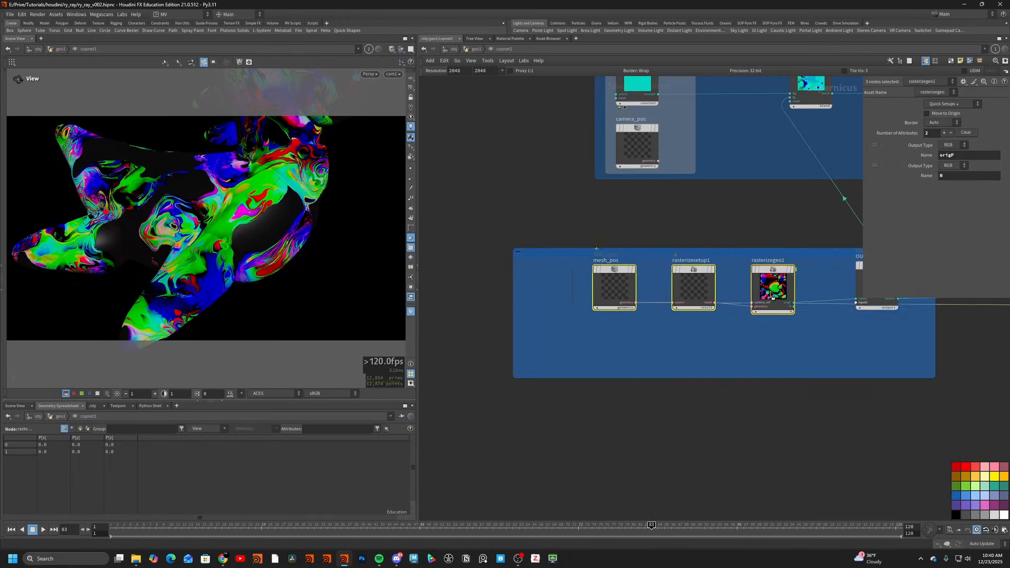
{"action": "left_click_drag", "start_coordinate": [771, 283], "coordinate": [660, 301]}
- Add an Extrapolate Boundaries node beside rasterizegeo1 and connect the origP output to its source input
{"action": "left_click", "coordinate": [771, 296]}
{"action": "key", "text": "Tab"}
{"action": "type", "text": "ex"}
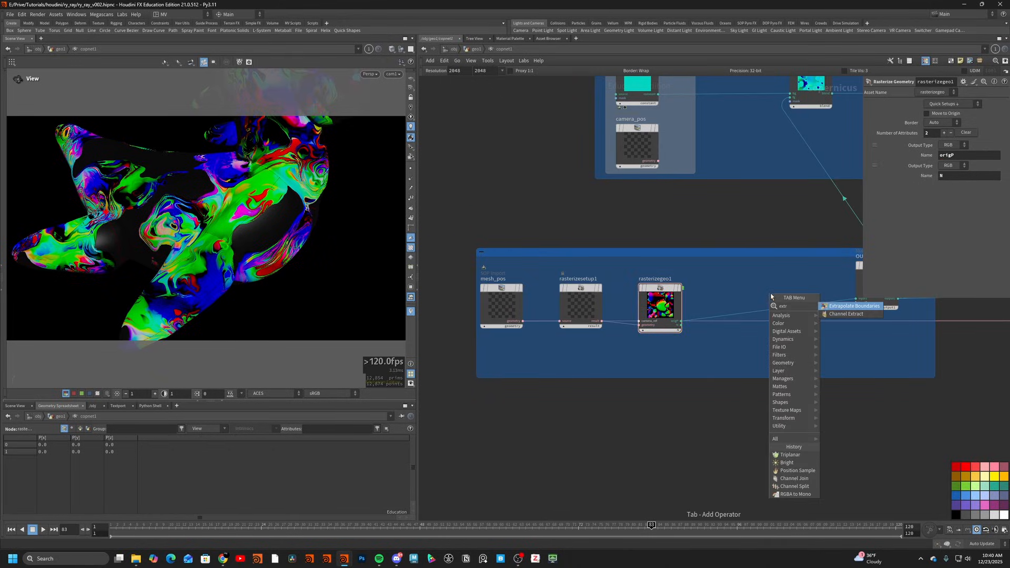
{"action": "key", "text": "Return"}
{"action": "left_click", "coordinate": [798, 372]}
{"action": "scroll", "coordinate": [678, 320], "scroll_direction": "up", "scroll_amount": 2}
{"action": "left_click", "coordinate": [682, 321]}
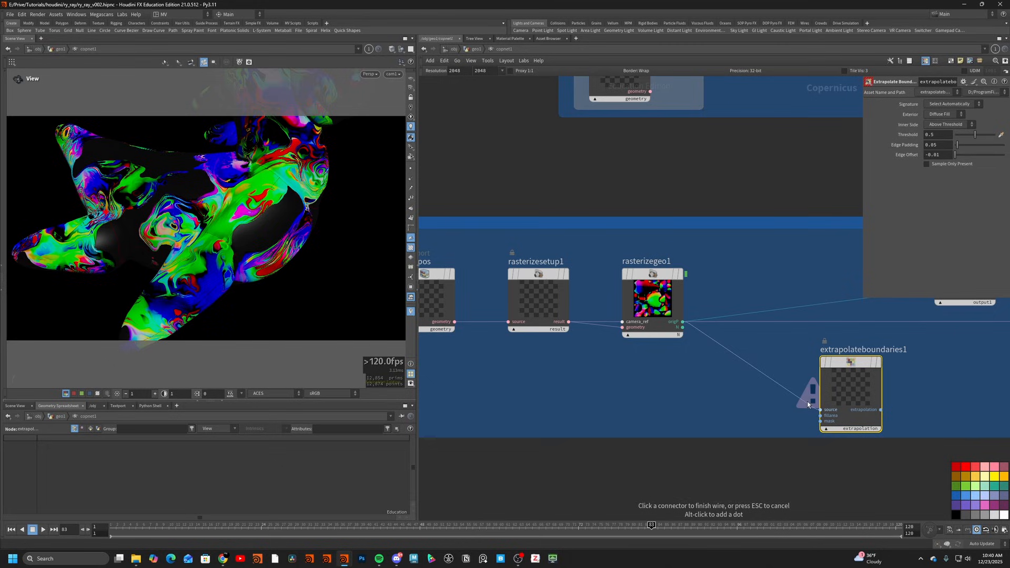
- Add an alpha attribute to rasterizegeo1, wire it into extrapolateboundaries1's fill area input, and connect the extrapolation output into OUT_pos
{"action": "left_click", "coordinate": [682, 323]}
{"action": "left_click", "coordinate": [948, 108]}
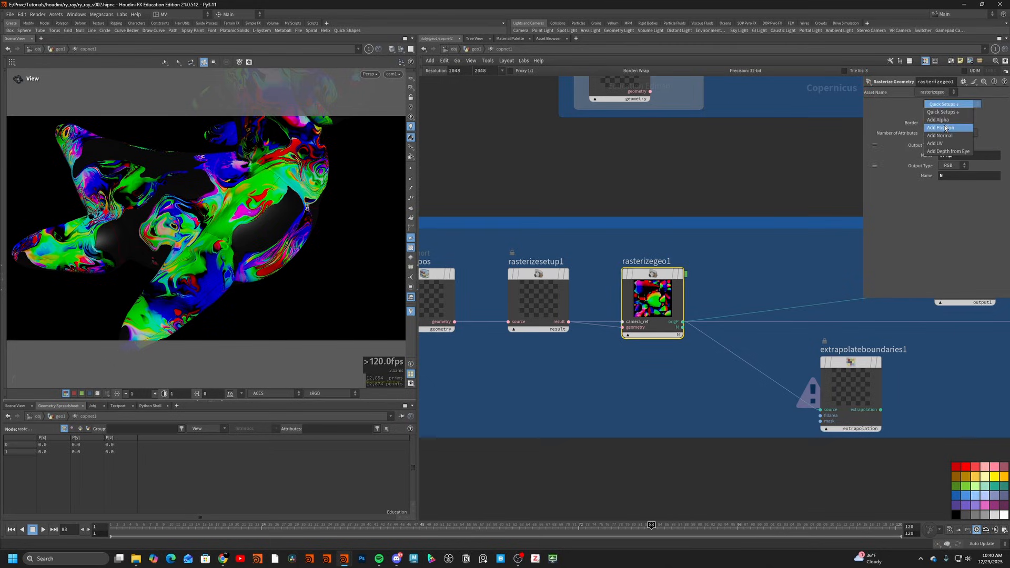
{"action": "left_click", "coordinate": [946, 124]}
{"action": "middle_click_drag", "start_coordinate": [790, 239], "coordinate": [713, 237]}
{"action": "scroll", "coordinate": [704, 267], "scroll_direction": "down", "scroll_amount": 1}
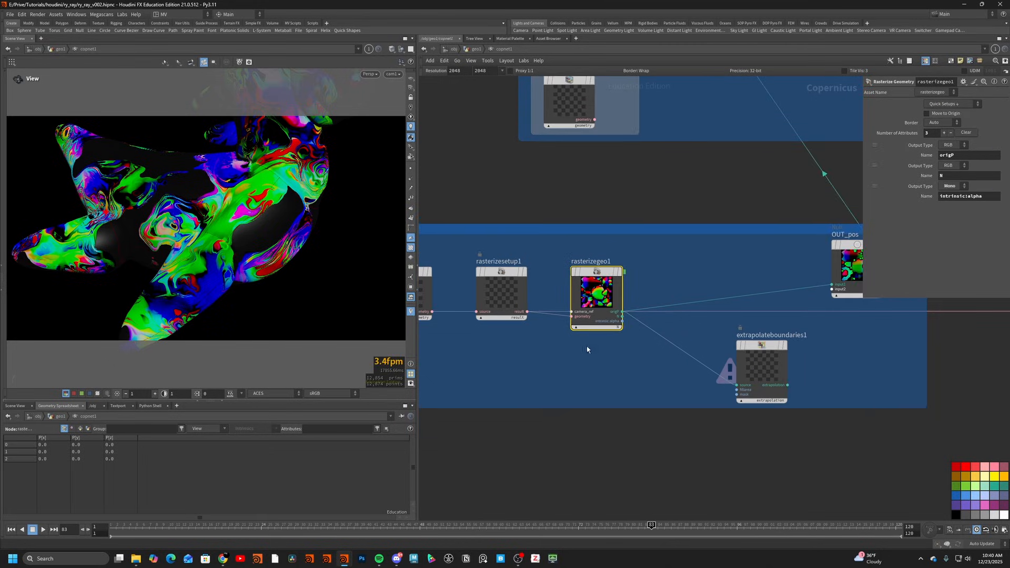
{"action": "left_click", "coordinate": [622, 322]}
{"action": "scroll", "coordinate": [736, 389], "scroll_direction": "up", "scroll_amount": 2}
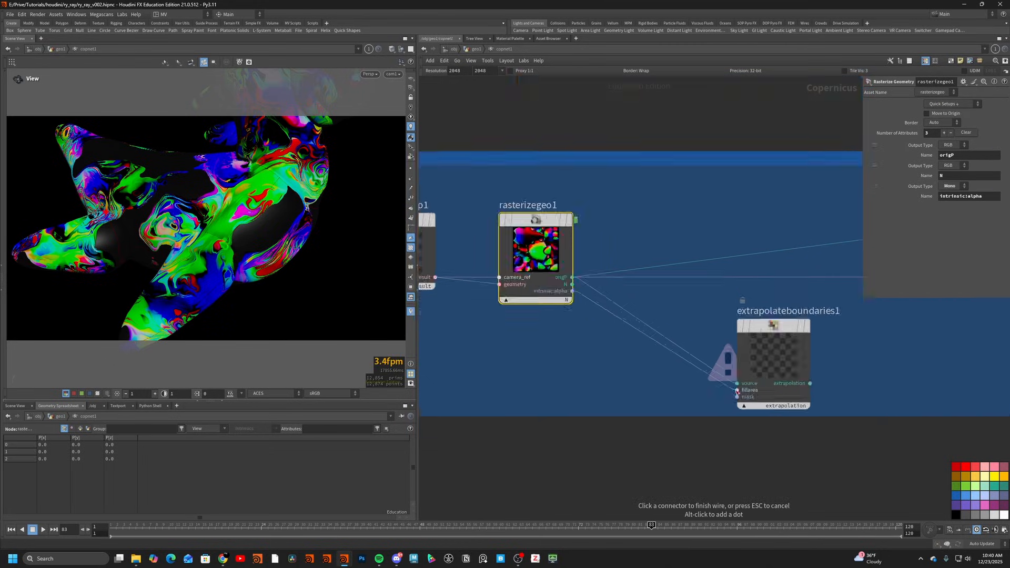
{"action": "left_click", "coordinate": [811, 384]}
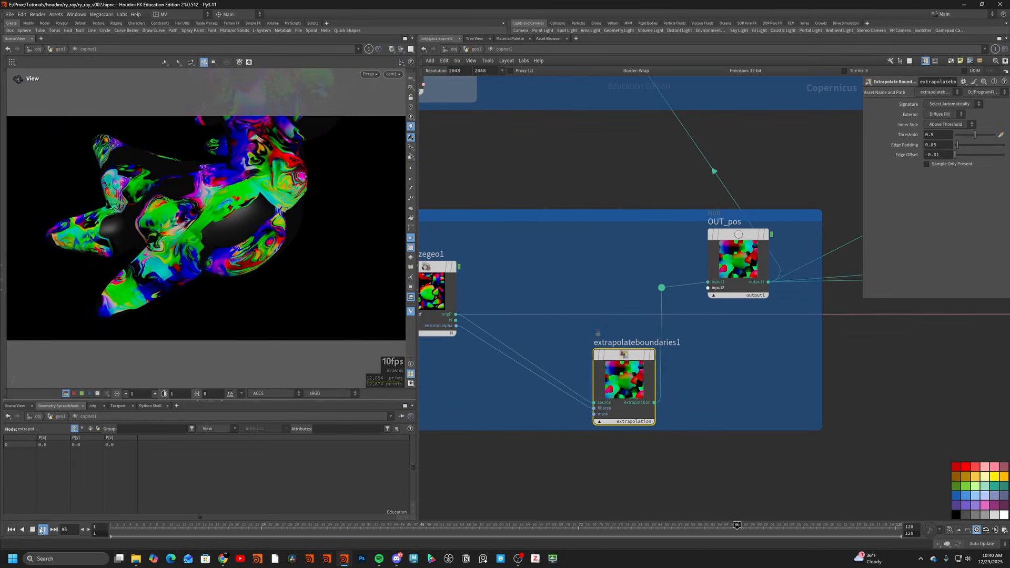
- Set extrapolateboundaries1's Edge Padding to 0.5 and Edge Offset to -0.0015, and play the animation to check the seams
{"action": "left_click_drag", "start_coordinate": [957, 147], "coordinate": [950, 151]}
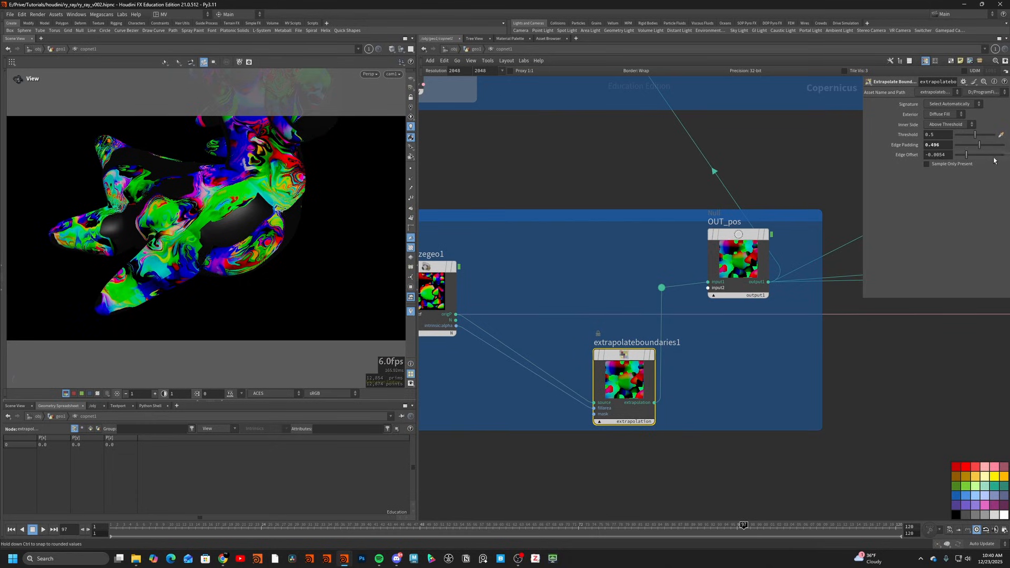
{"action": "left_click_drag", "start_coordinate": [991, 155], "coordinate": [976, 156]}
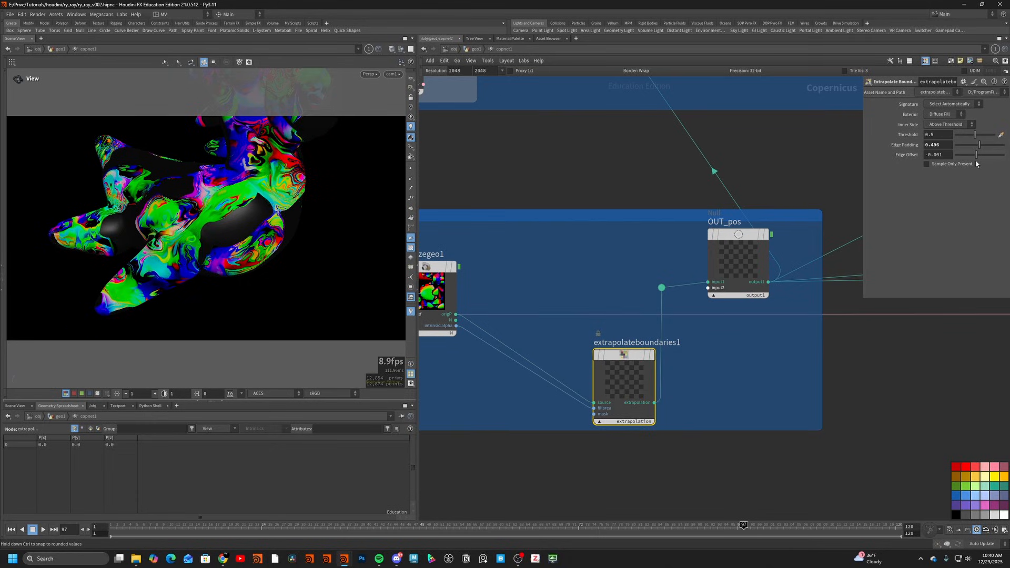
{"action": "left_click", "coordinate": [42, 530]}
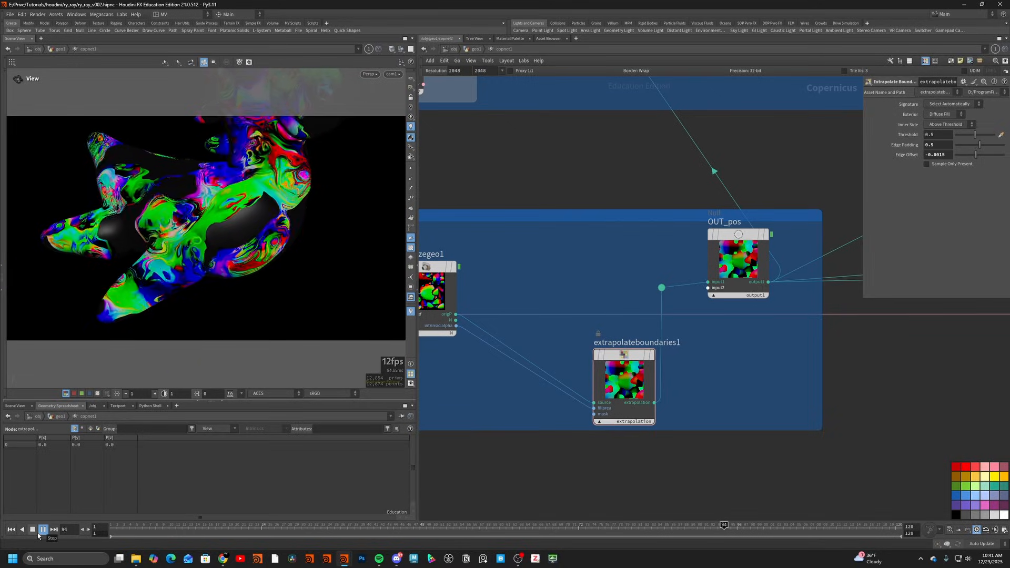
{"action": "left_click", "coordinate": [37, 533]}
- Move compare1 and the invoke block node feeding it together, closer to the final Multiply node
{"action": "scroll", "coordinate": [734, 334], "scroll_direction": "down", "scroll_amount": 3}
{"action": "middle_click_drag", "start_coordinate": [734, 334], "coordinate": [492, 337]}
{"action": "scroll", "coordinate": [492, 336], "scroll_direction": "down", "scroll_amount": 5}
{"action": "scroll", "coordinate": [789, 345], "scroll_direction": "down", "scroll_amount": 2}
{"action": "middle_click_drag", "start_coordinate": [821, 347], "coordinate": [428, 345]}
{"action": "scroll", "coordinate": [772, 354], "scroll_direction": "up", "scroll_amount": 5}
{"action": "scroll", "coordinate": [515, 306], "scroll_direction": "down", "scroll_amount": 1}
{"action": "middle_click_drag", "start_coordinate": [515, 306], "coordinate": [1003, 361]}
{"action": "left_click_drag", "start_coordinate": [584, 324], "coordinate": [482, 331]}
{"action": "left_click_drag", "start_coordinate": [544, 326], "coordinate": [749, 303]}
{"action": "scroll", "coordinate": [889, 363], "scroll_direction": "down", "scroll_amount": 1}
- Insert a Curvature node between the final Multiply node and the preview material
{"action": "middle_click_drag", "start_coordinate": [894, 363], "coordinate": [432, 331]}
{"action": "scroll", "coordinate": [582, 410], "scroll_direction": "up", "scroll_amount": 1}
{"action": "key", "text": "Tab"}
{"action": "type", "text": "bl"}
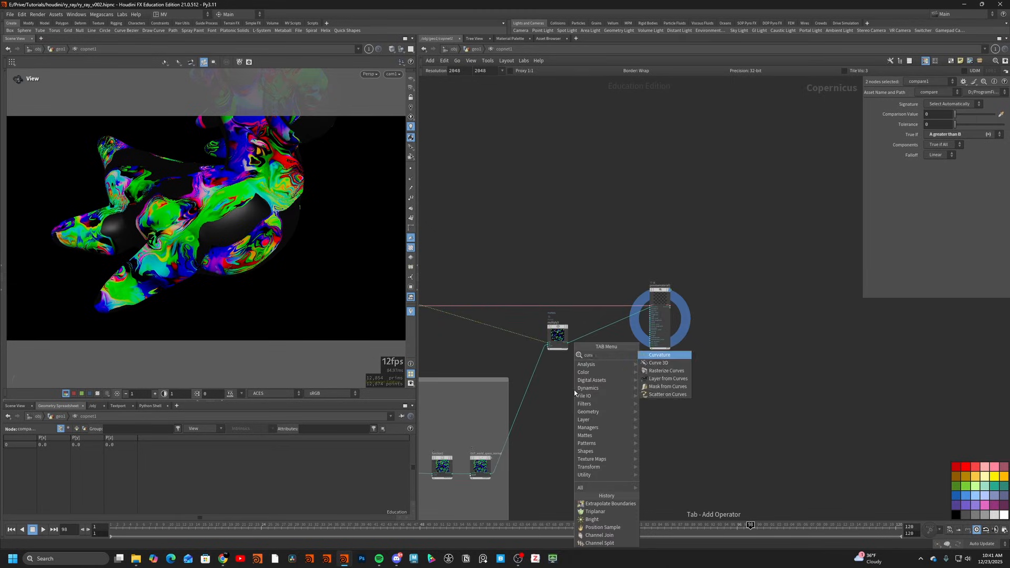
{"action": "key", "text": "Return"}
{"action": "left_click", "coordinate": [593, 339]}
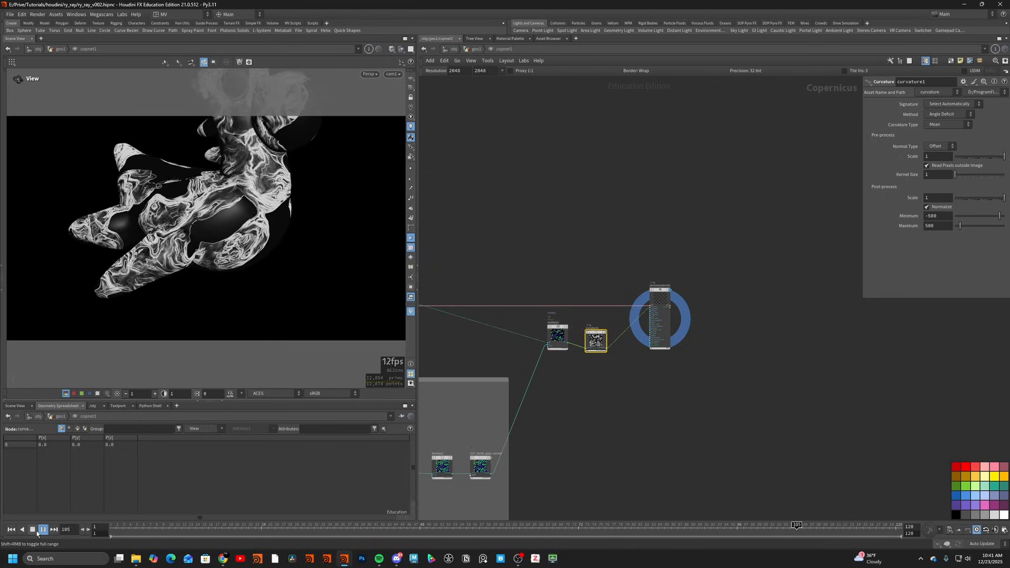
- In fractalnoise3d1, set Center to 0.456, Roughness to 0.072, Noise Type to Worley Cellular with the Chebyshev metric, and Element Size to 1.8
{"action": "key", "text": "h"}
{"action": "middle_click_drag", "start_coordinate": [598, 349], "coordinate": [680, 339]}
{"action": "scroll", "coordinate": [681, 338], "scroll_direction": "up", "scroll_amount": 6}
{"action": "scroll", "coordinate": [827, 320], "scroll_direction": "up", "scroll_amount": 5}
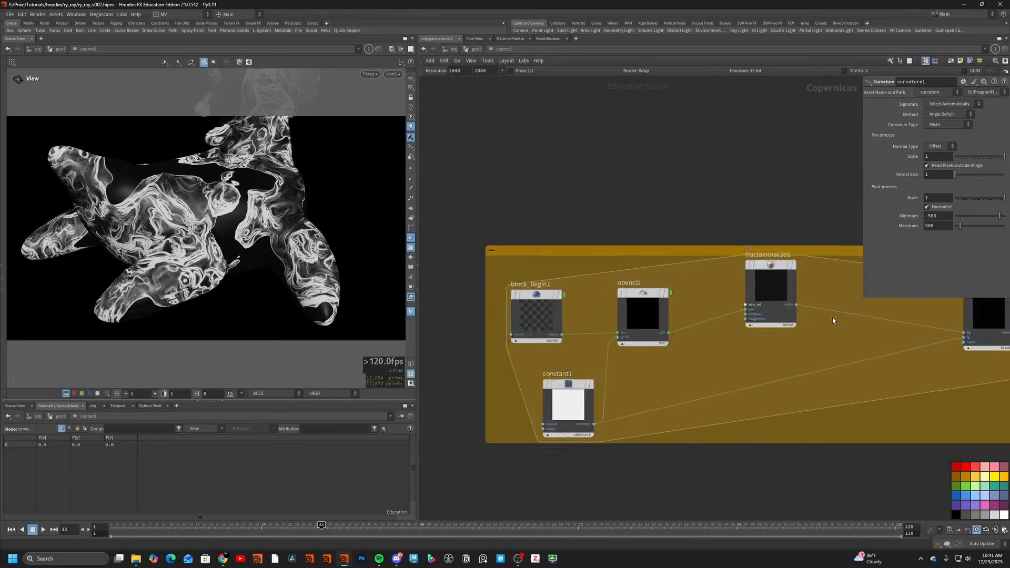
{"action": "middle_click_drag", "start_coordinate": [810, 321], "coordinate": [629, 376]}
{"action": "scroll", "coordinate": [629, 376], "scroll_direction": "down", "scroll_amount": 1}
{"action": "left_click", "coordinate": [601, 348]}
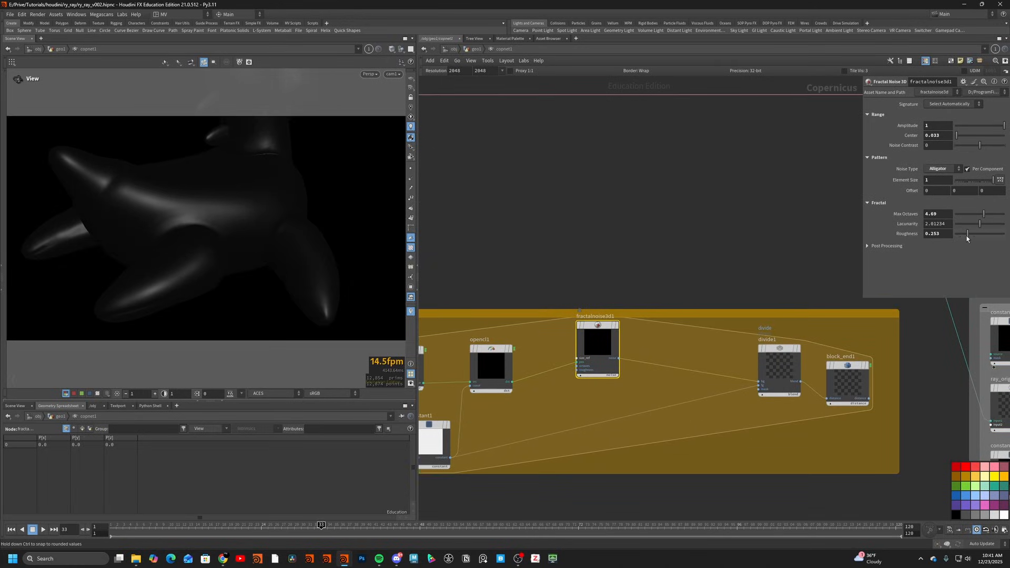
{"action": "left_click", "coordinate": [973, 137]}
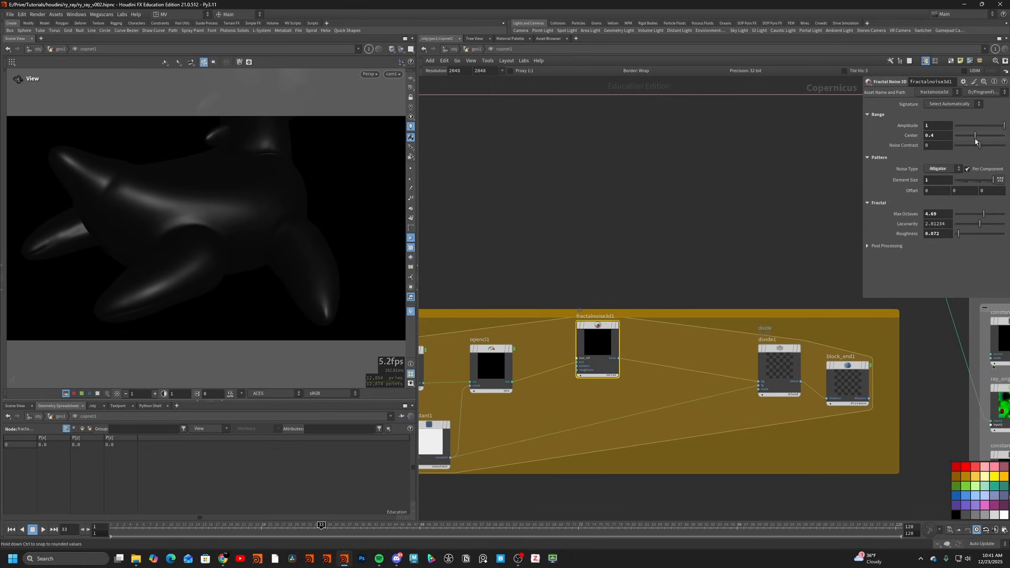
{"action": "left_click_drag", "start_coordinate": [978, 141], "coordinate": [978, 142]}
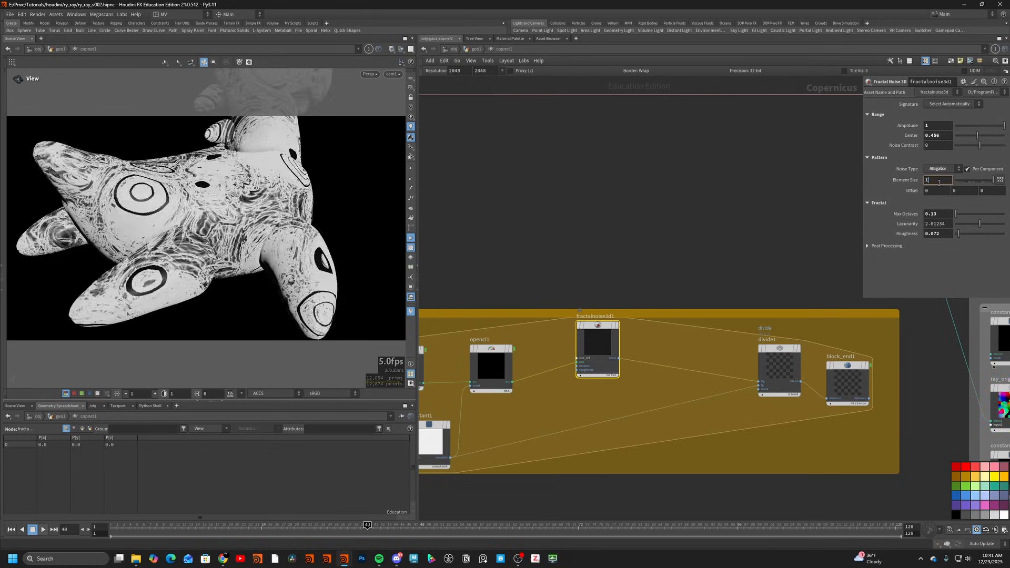
{"action": "type", "text": "0"}
{"action": "key", "text": "Return"}
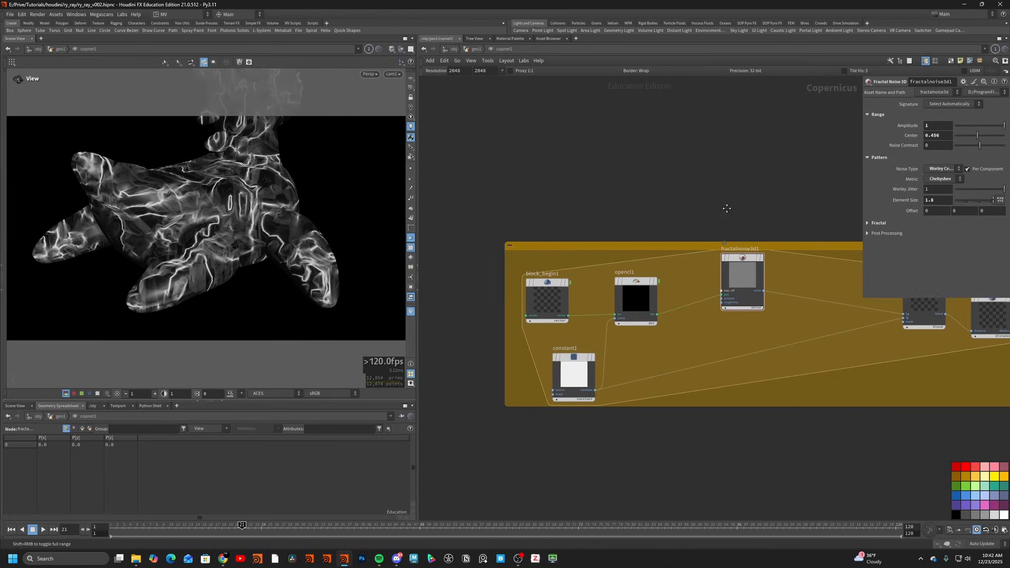
- Duplicate fractalnoise3d1, feed the copy from opencl1, and add it to the position with an Add node placed before fractalnoise3d1
{"action": "left_click_drag", "start_coordinate": [743, 275], "coordinate": [694, 243]}
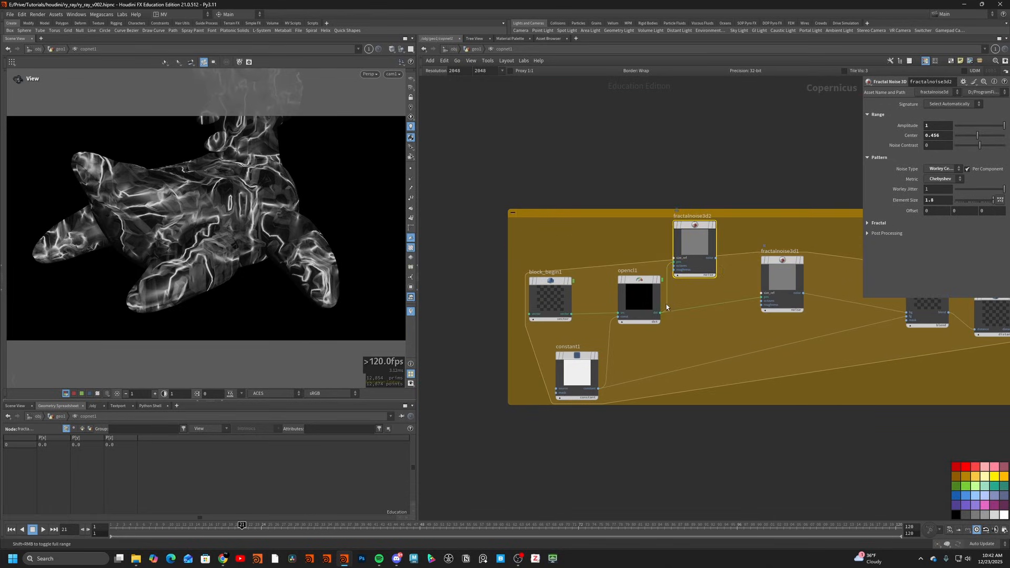
{"action": "key", "text": "Tab"}
{"action": "type", "text": "add"}
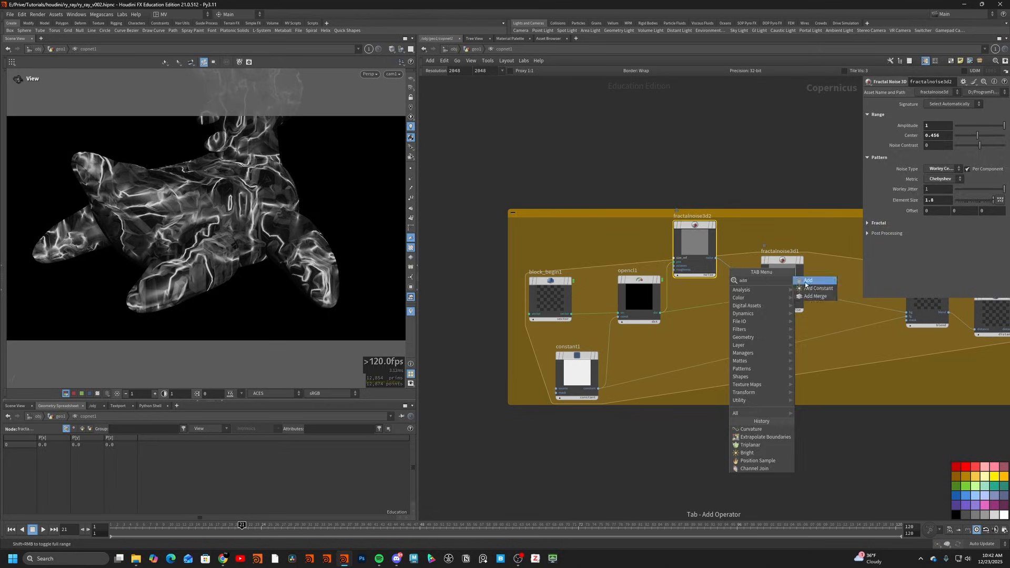
{"action": "key", "text": "Return"}
{"action": "left_click", "coordinate": [761, 296]}
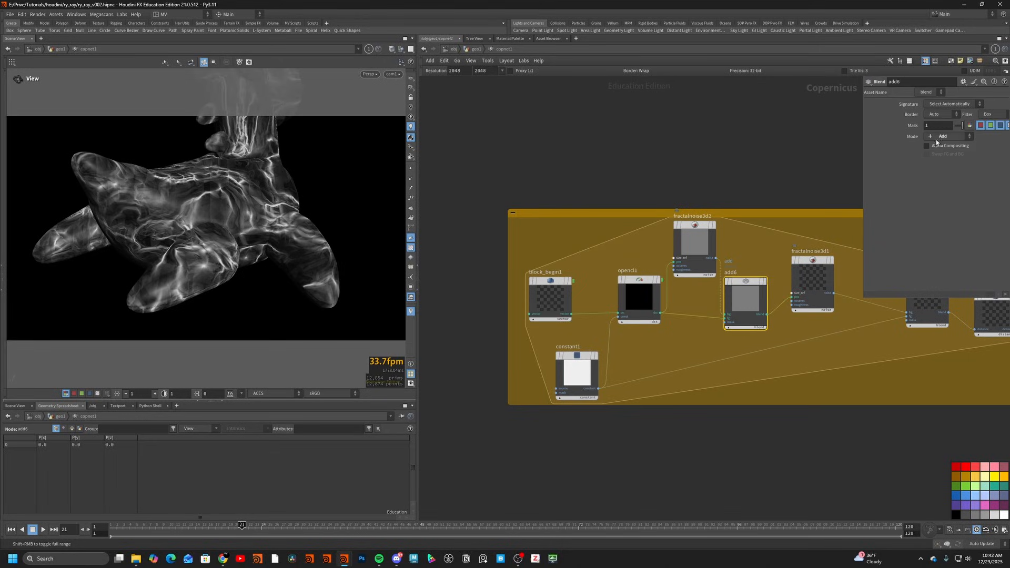
- Set fractalnoise3d2's Noise Type to Perlin with an Element Size of 1, and play the animation to check the distorted pattern
{"action": "left_click", "coordinate": [714, 224]}
{"action": "left_click", "coordinate": [941, 169]}
{"action": "left_click", "coordinate": [937, 184]}
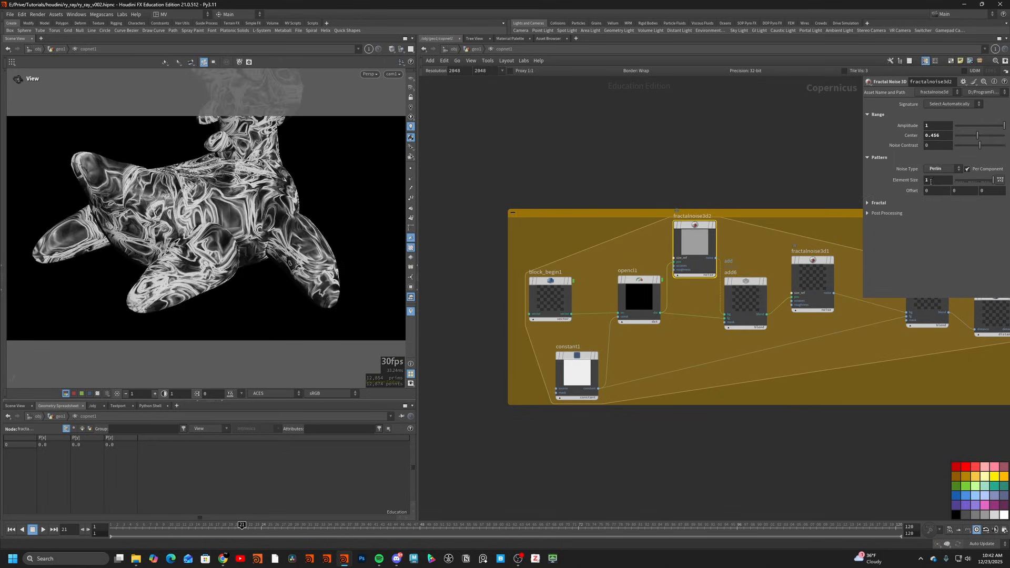
{"action": "middle_click_drag", "start_coordinate": [940, 181], "coordinate": [940, 184]}
{"action": "left_click", "coordinate": [43, 529]}
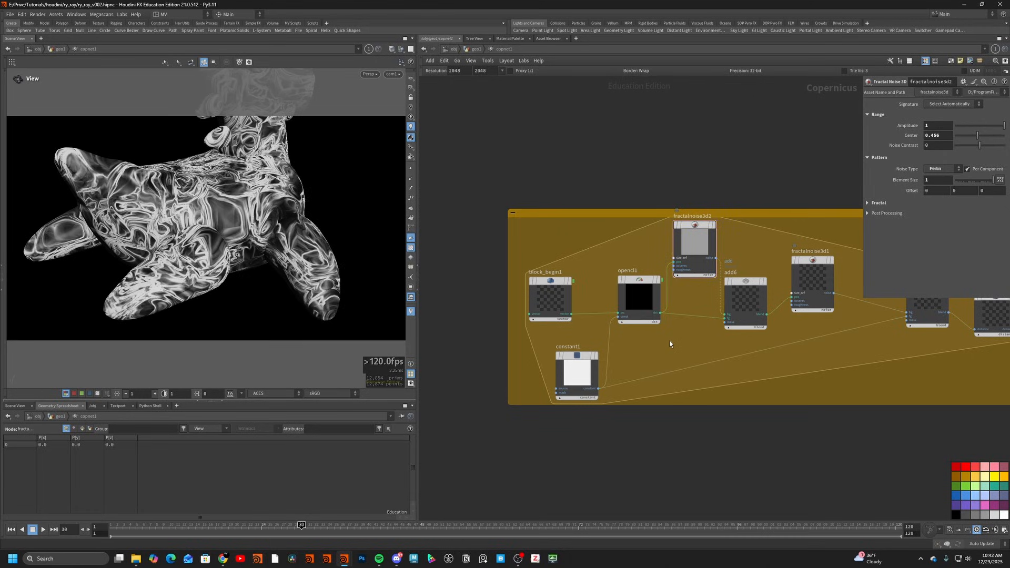
- Insert a Multiply node between opencl1 and add6 and connect a new Constant node to its foreground input
{"action": "key", "text": "Tab"}
{"action": "type", "text": "mu"}
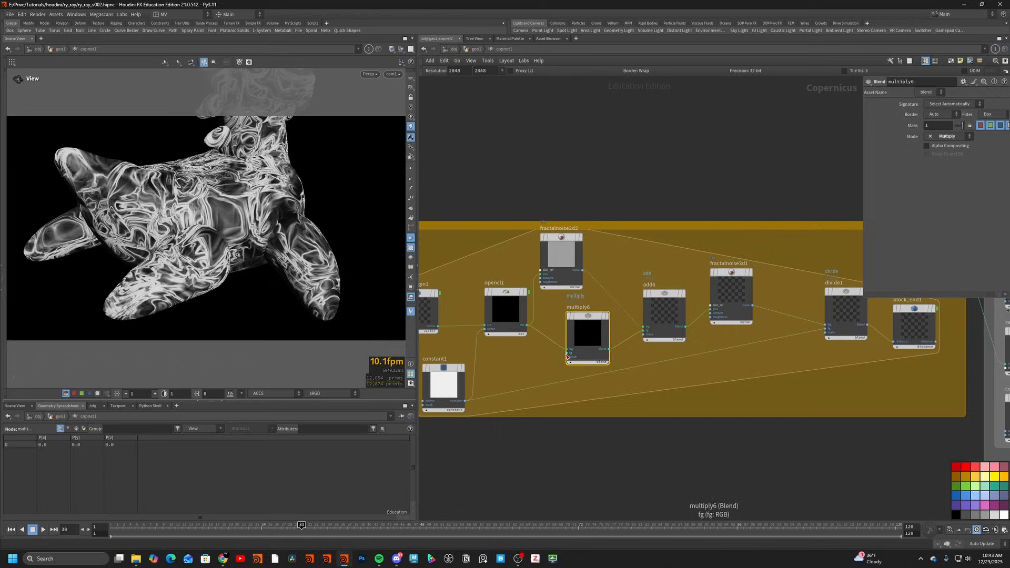
{"action": "right_click", "coordinate": [565, 355]}
{"action": "type", "text": "con"}
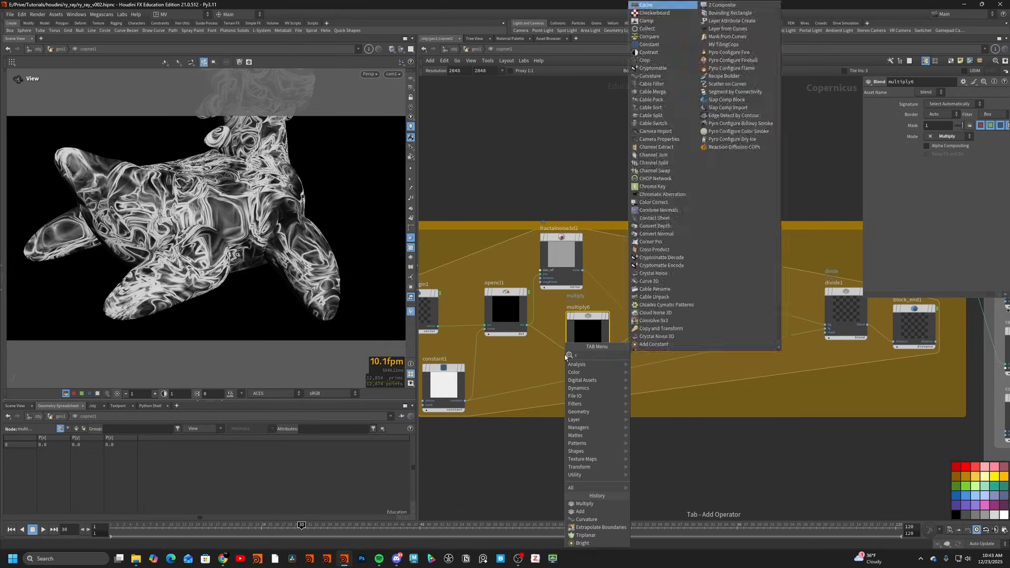
{"action": "key", "text": "Return"}
{"action": "left_click", "coordinate": [526, 374]}
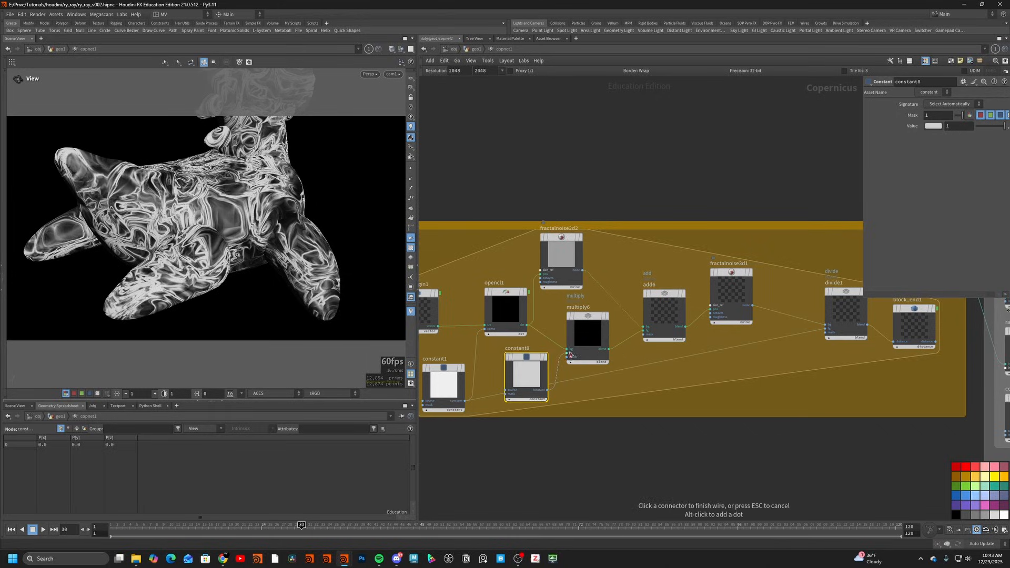
- Set constant8's Signature to RGB and its green component to 0.1 to stretch the noise
{"action": "left_click", "coordinate": [946, 104]}
{"action": "left_click", "coordinate": [942, 134]}
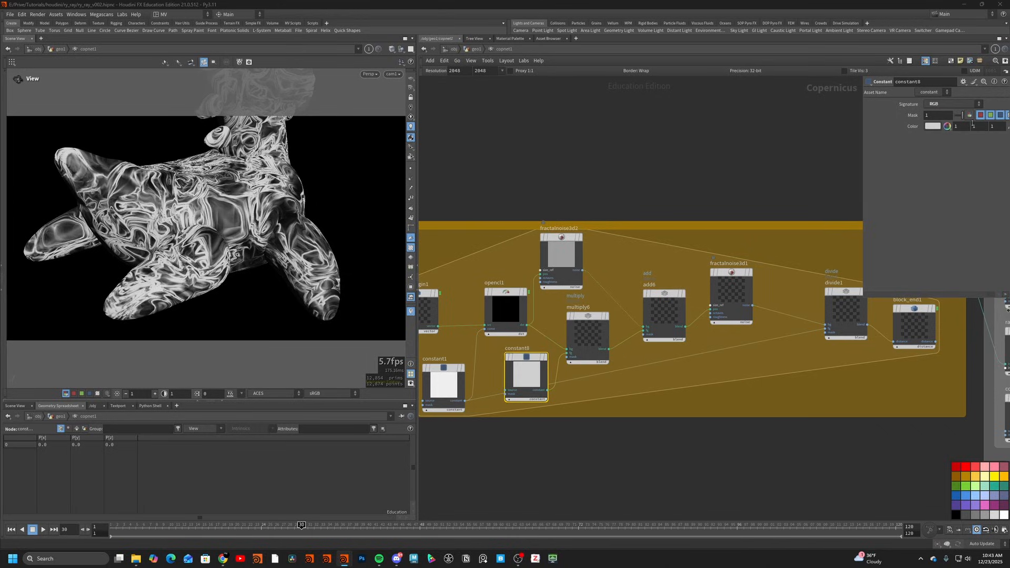
{"action": "left_click", "coordinate": [979, 126]}
{"action": "type", "text": "-1"}
{"action": "key", "text": "Return"}
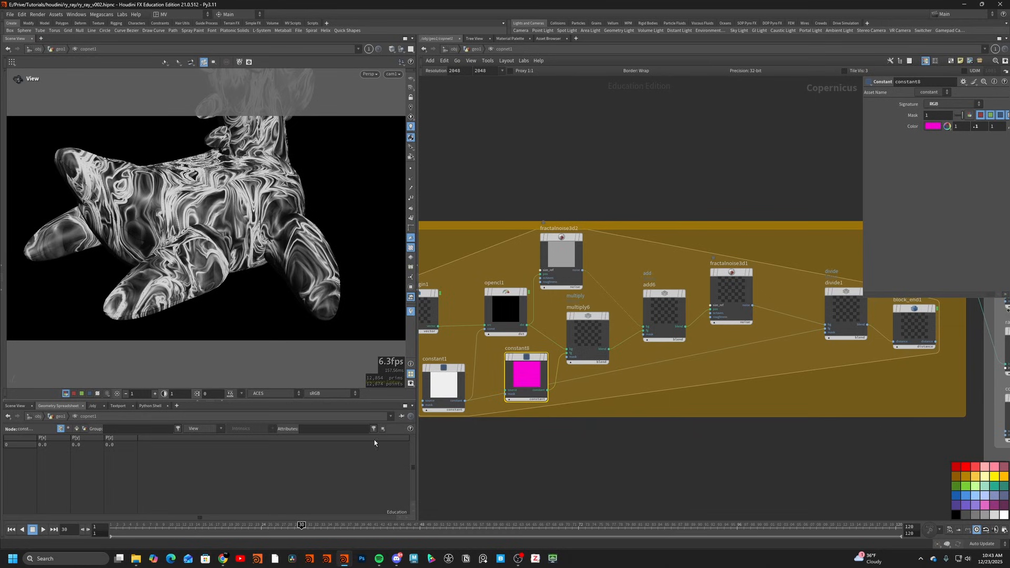
- Set constant8's green component to 1 and blue component to 0.1, and play the animation
{"action": "left_click_drag", "start_coordinate": [981, 128], "coordinate": [974, 127]}
{"action": "type", "text": "1"}
{"action": "key", "text": "Tab"}
{"action": "type", "text": "."}
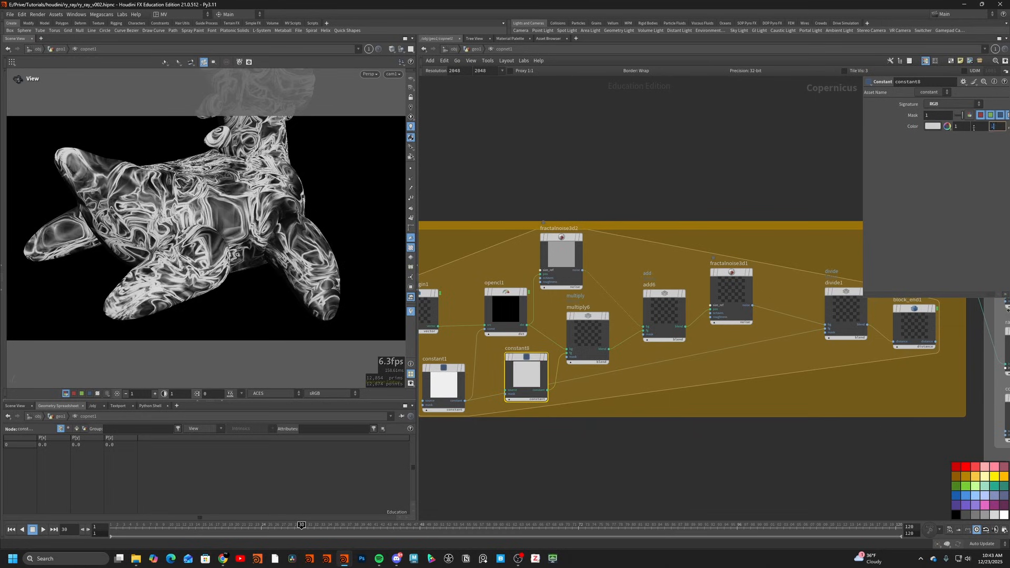
{"action": "type", "text": "1"}
{"action": "key", "text": "Return"}
{"action": "left_click", "coordinate": [40, 530]}
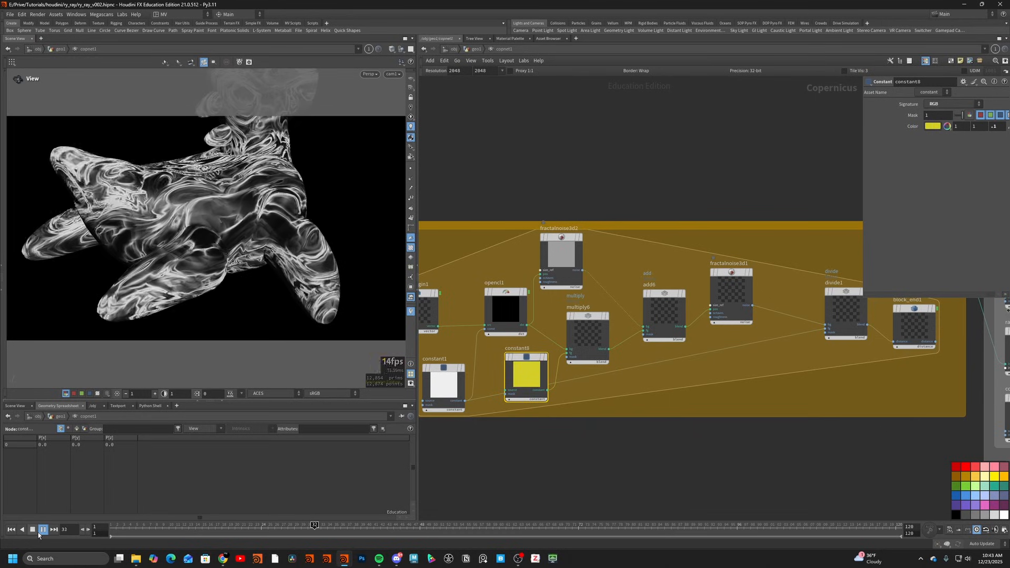
- Stop playback, try a red component of -1.7 on constant8, and remove constant8 and multiply6 from the noise block
{"action": "left_click", "coordinate": [34, 530]}
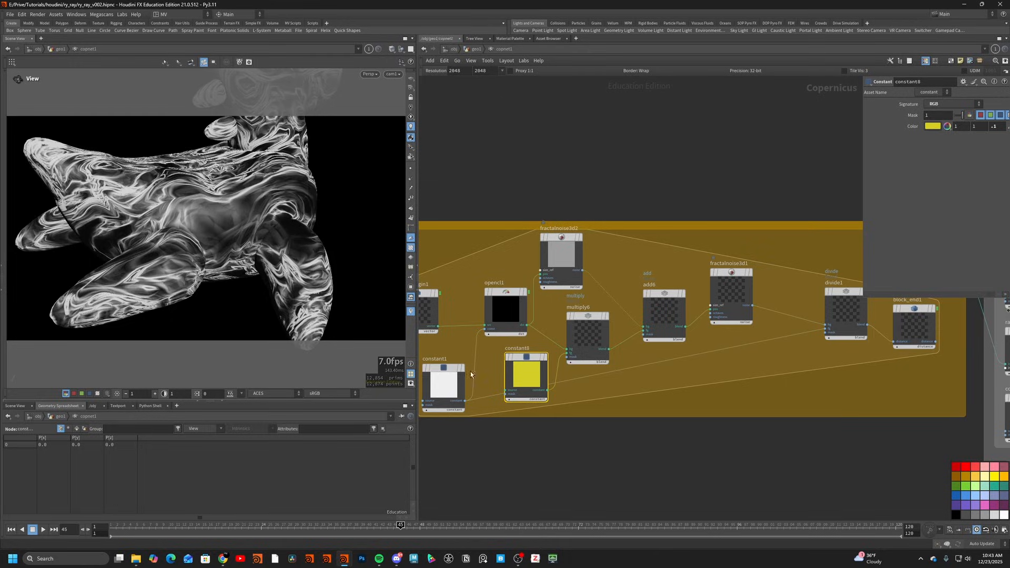
{"action": "middle_click_drag", "start_coordinate": [967, 127], "coordinate": [915, 130]}
{"action": "key", "text": "ctrl+x"}
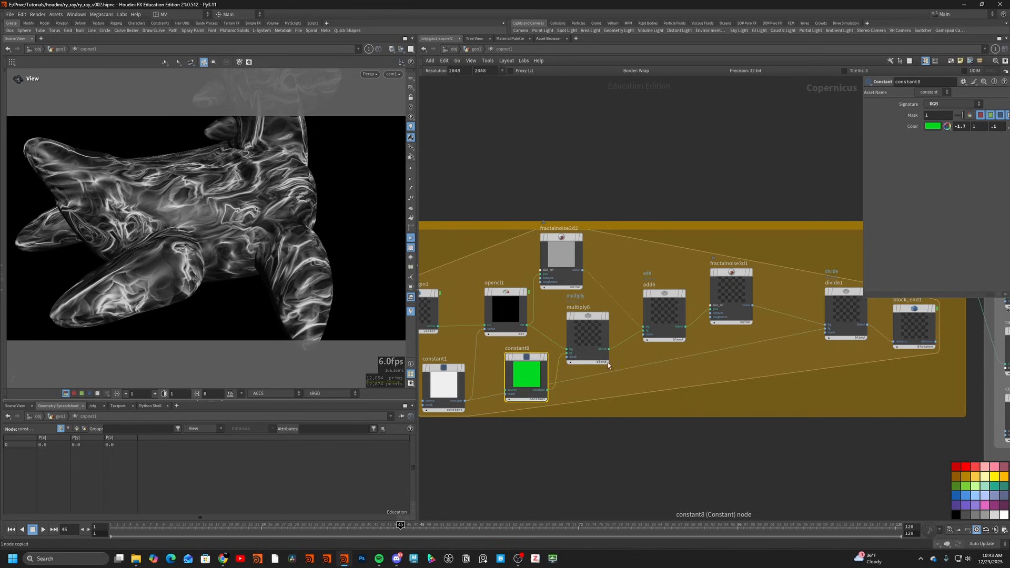
- Scrub the timeline to review the curvature pattern on the rubber toy and inspect the noise block's nodes
{"action": "scroll", "coordinate": [600, 347], "scroll_direction": "down", "scroll_amount": 3}
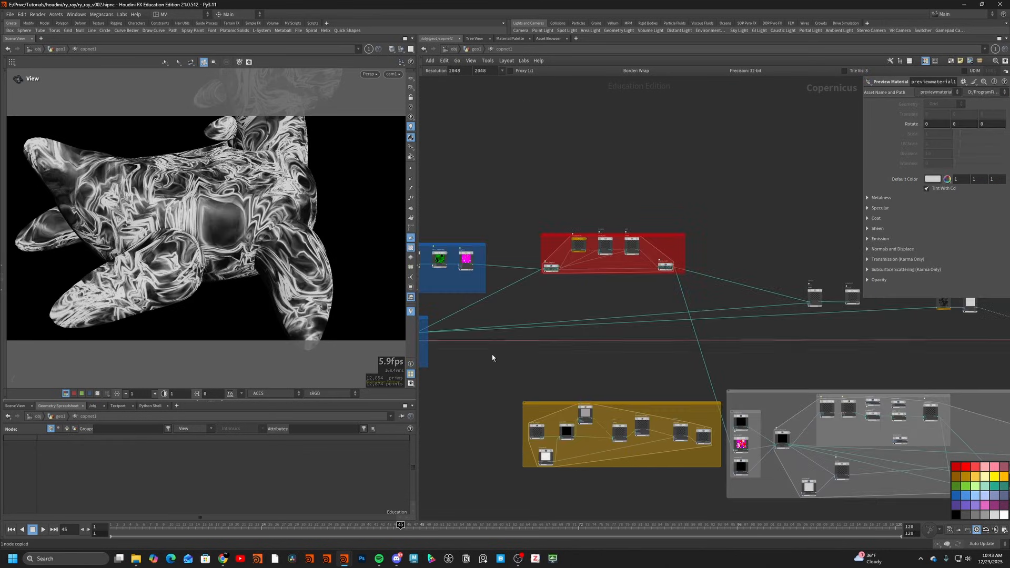
{"action": "left_click_drag", "start_coordinate": [442, 526], "coordinate": [717, 519]}
{"action": "scroll", "coordinate": [661, 409], "scroll_direction": "up", "scroll_amount": 3}
{"action": "left_click_drag", "start_coordinate": [661, 398], "coordinate": [602, 388]}
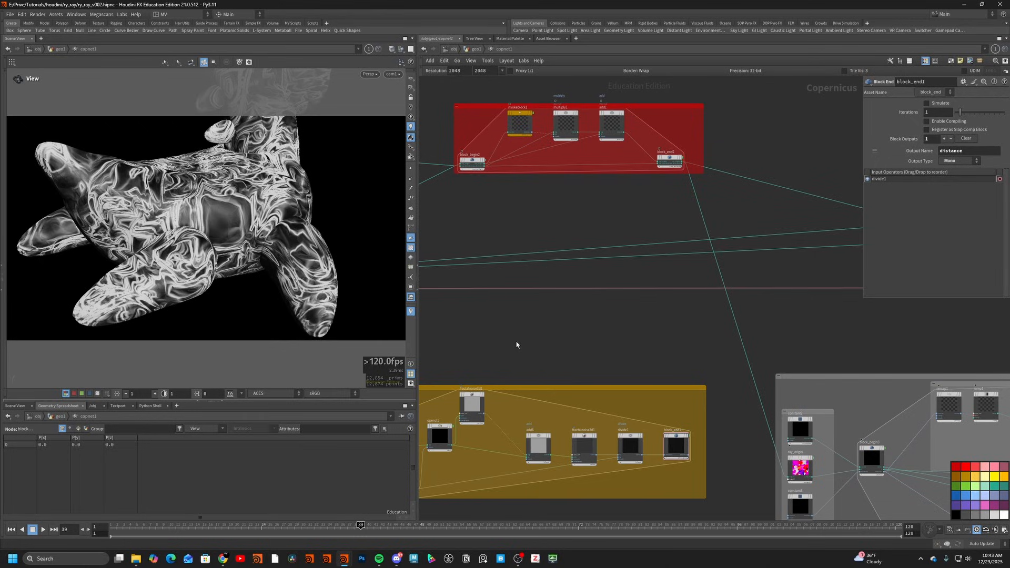
- Remove the dot from the wire between extrapolateboundaries1 and OUT_pos
{"action": "scroll", "coordinate": [541, 350], "scroll_direction": "down", "scroll_amount": 5}
{"action": "middle_click_drag", "start_coordinate": [677, 349], "coordinate": [991, 374]}
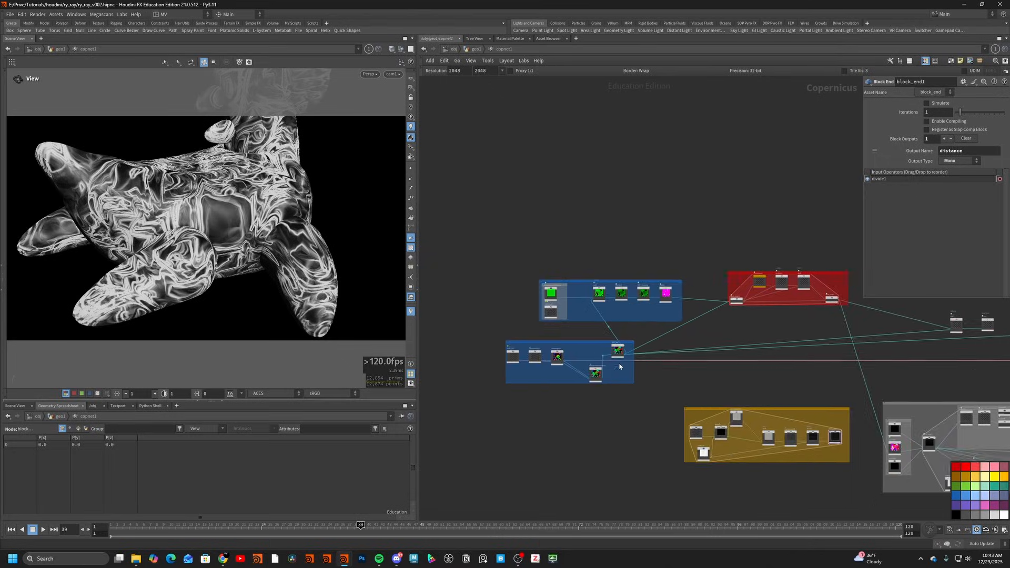
{"action": "scroll", "coordinate": [571, 357], "scroll_direction": "up", "scroll_amount": 5}
{"action": "left_click_drag", "start_coordinate": [656, 359], "coordinate": [657, 359]}
{"action": "key", "text": "ctrl+c"}
{"action": "scroll", "coordinate": [811, 377], "scroll_direction": "down", "scroll_amount": 8}
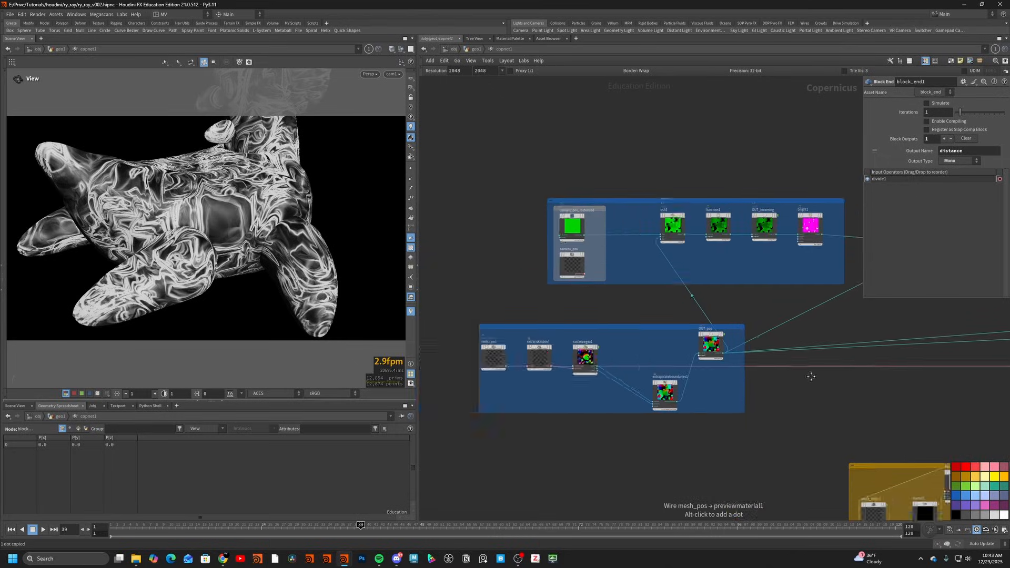
{"action": "middle_click_drag", "start_coordinate": [812, 376], "coordinate": [470, 354]}
{"action": "scroll", "coordinate": [847, 363], "scroll_direction": "up", "scroll_amount": 1}
{"action": "scroll", "coordinate": [849, 363], "scroll_direction": "up", "scroll_amount": 3}
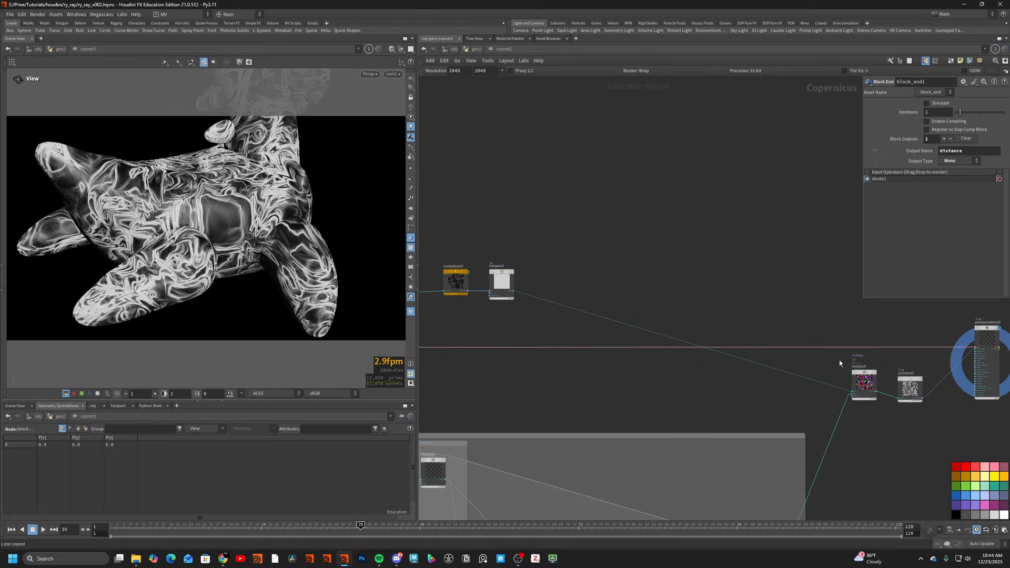